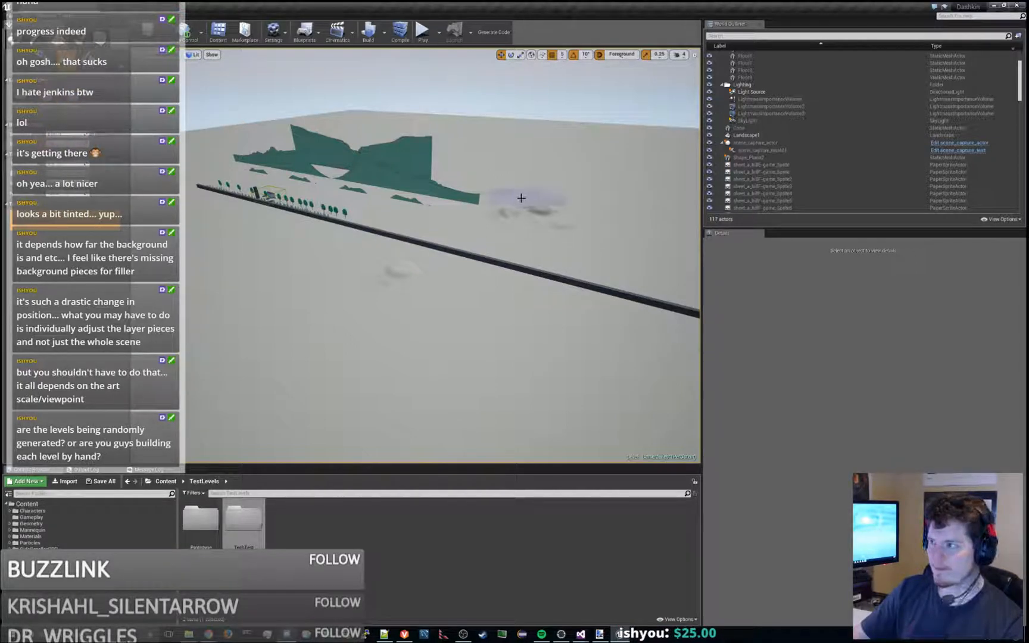
mouse_move(562, 198)
mouse_down()
mouse_move(575, 236)
mouse_move(474, 168)
mouse_move(524, 176)
mouse_move(570, 207)
mouse_move(556, 194)
mouse_move(587, 191)
mouse_up()
key(ctrl+z)
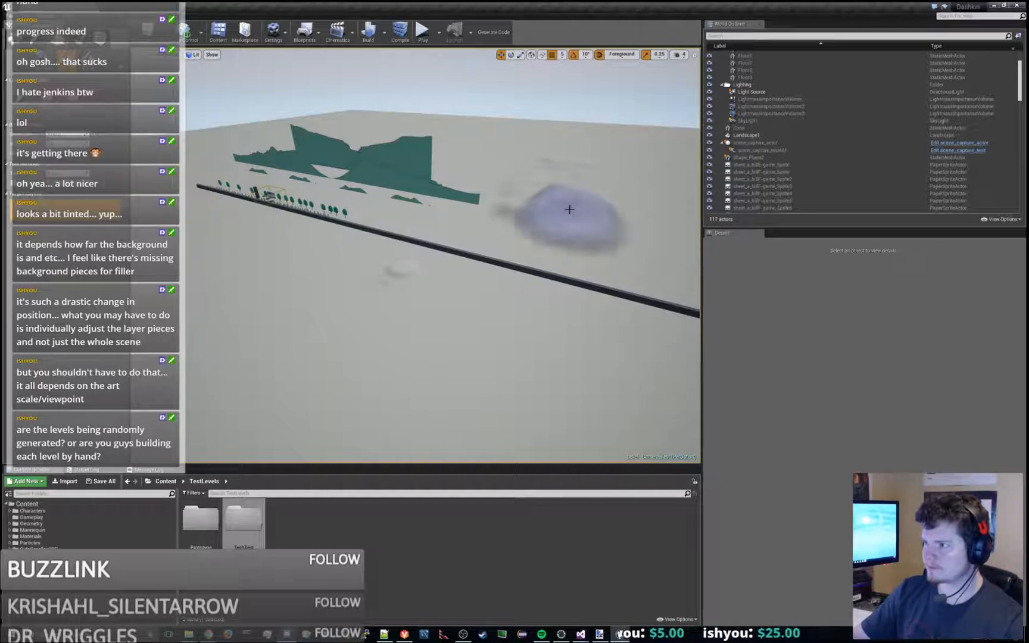
key(ctrl+z)
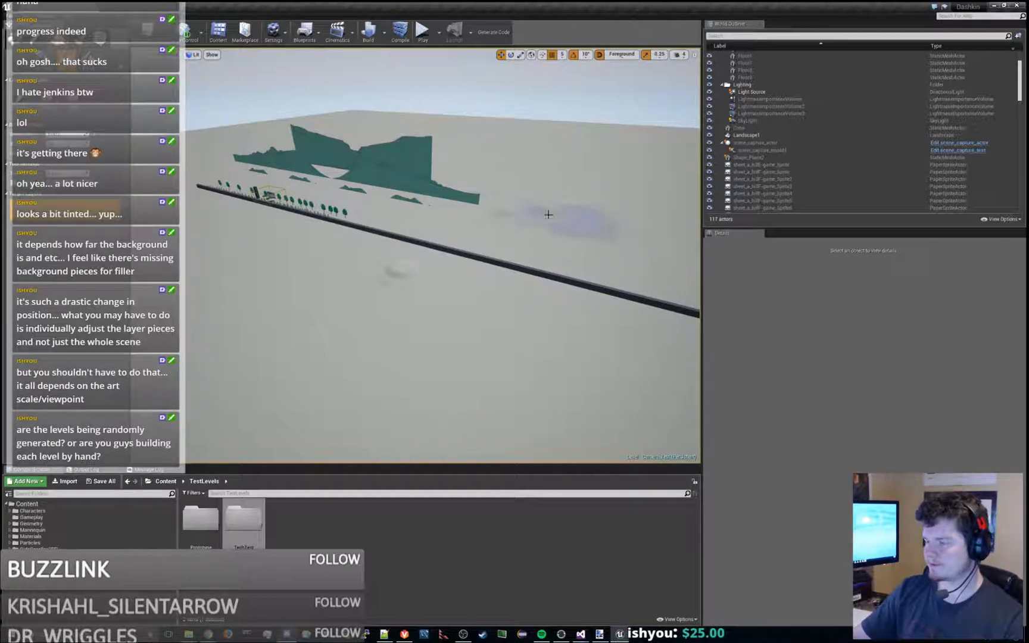
right_drag(447, 226, 464, 223)
mouse_move(404, 205)
right_down()
mouse_move(387, 205)
mouse_move(404, 205)
right_up()
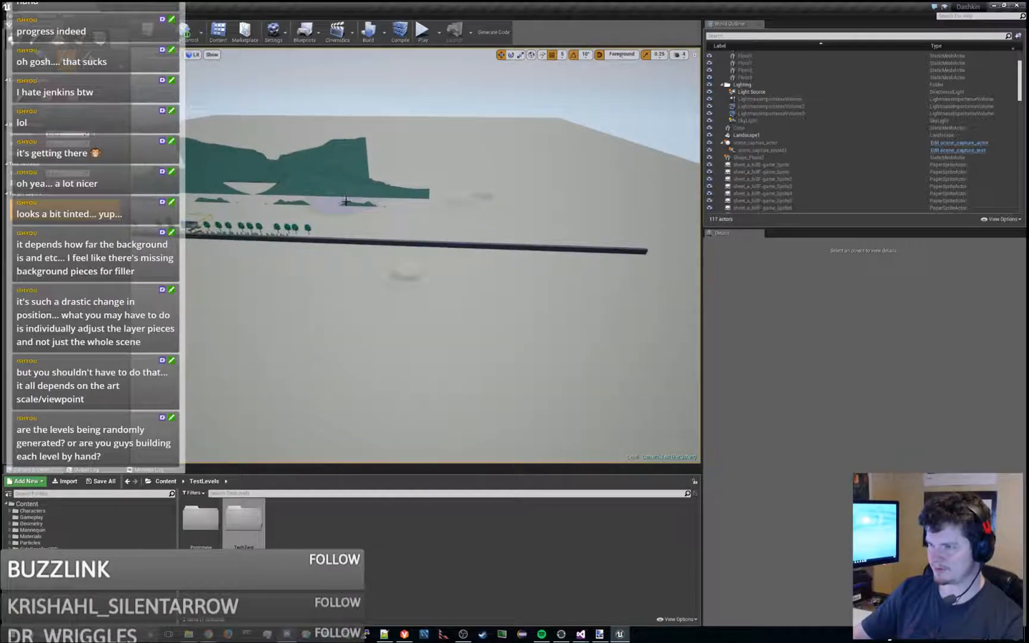
mouse_move(352, 197)
mouse_down()
mouse_move(375, 153)
mouse_move(458, 165)
mouse_move(478, 190)
mouse_move(528, 181)
mouse_move(566, 192)
mouse_move(517, 167)
mouse_up()
key(ctrl+z)
key(ctrl+z)
key(ctrl+z)
key(ctrl+z)
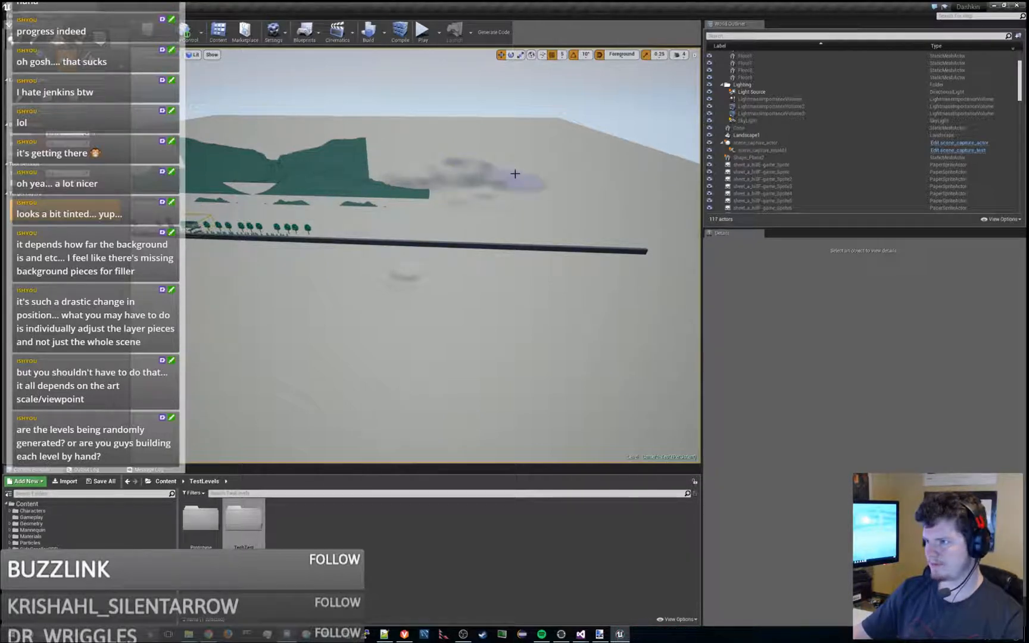
- Sculpt a range of hills with raised peaks behind the far end of the platform, undoing strokes that bury the platform
mouse_move(516, 174)
mouse_down()
mouse_move(596, 204)
mouse_move(526, 170)
mouse_move(442, 166)
mouse_move(323, 215)
mouse_up()
mouse_move(362, 180)
mouse_down()
mouse_move(391, 166)
mouse_move(351, 190)
mouse_move(436, 172)
mouse_move(547, 175)
mouse_move(613, 231)
mouse_move(352, 231)
mouse_move(475, 271)
mouse_move(503, 255)
mouse_move(602, 263)
mouse_up()
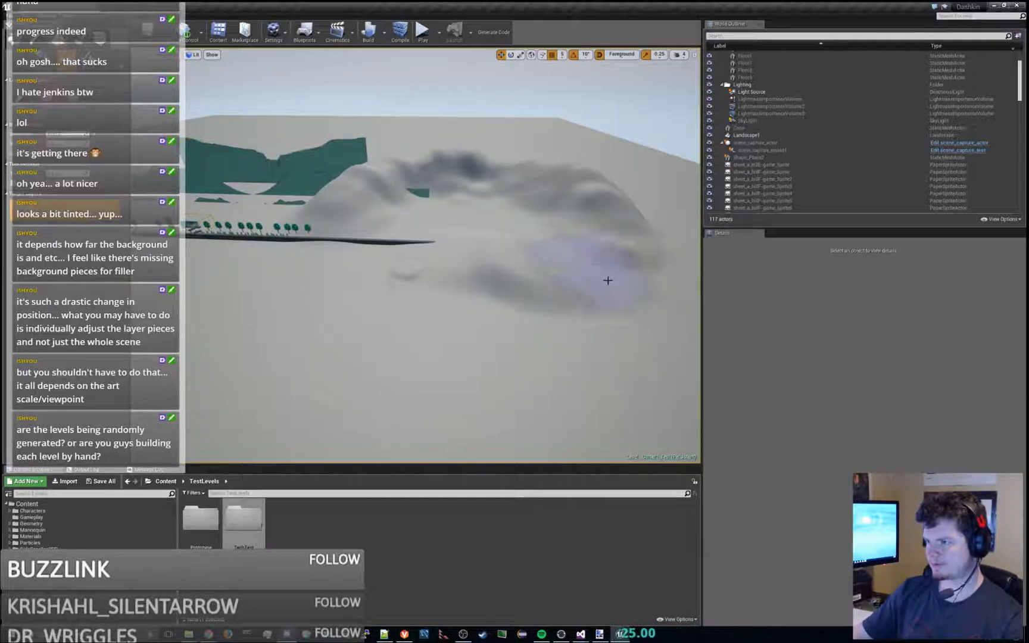
key(ctrl+z)
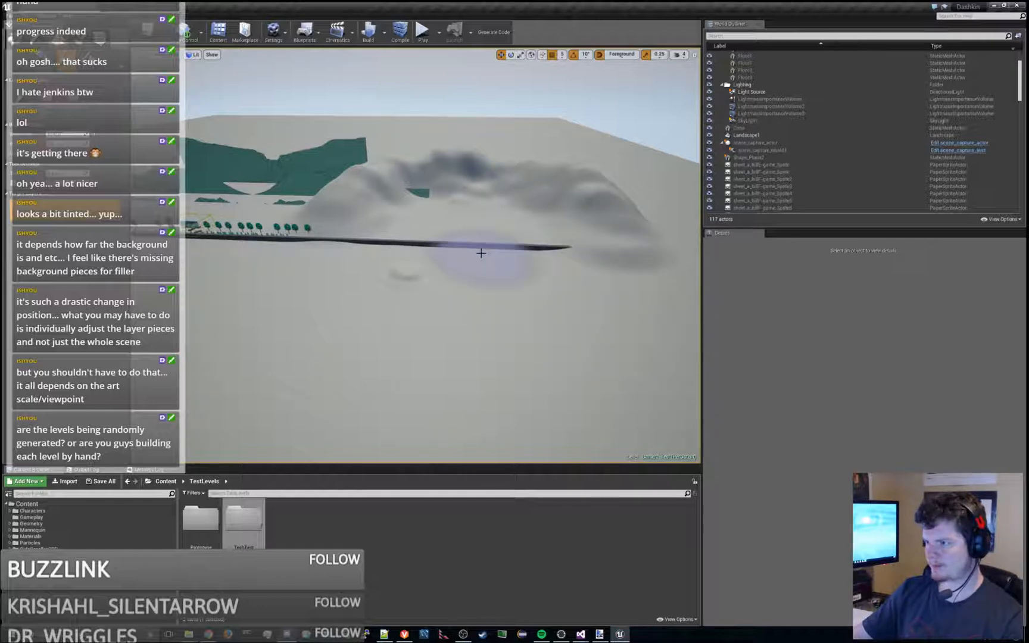
drag(471, 246, 380, 253)
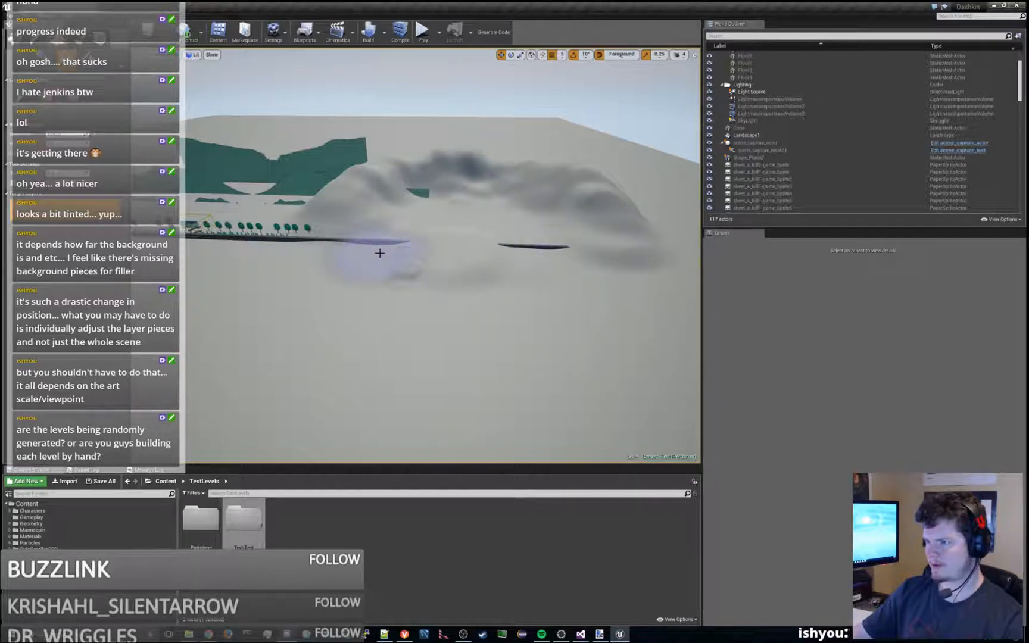
key(ctrl+z)
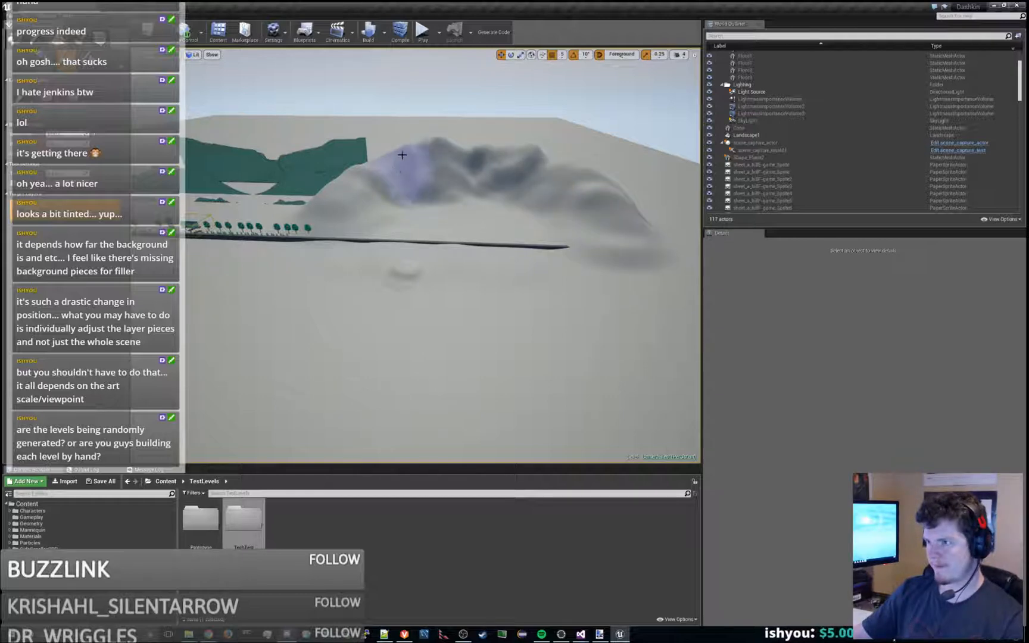
mouse_move(520, 153)
alt+mouse_down()
mouse_move(638, 184)
mouse_move(631, 194)
mouse_move(646, 207)
alt+mouse_up()
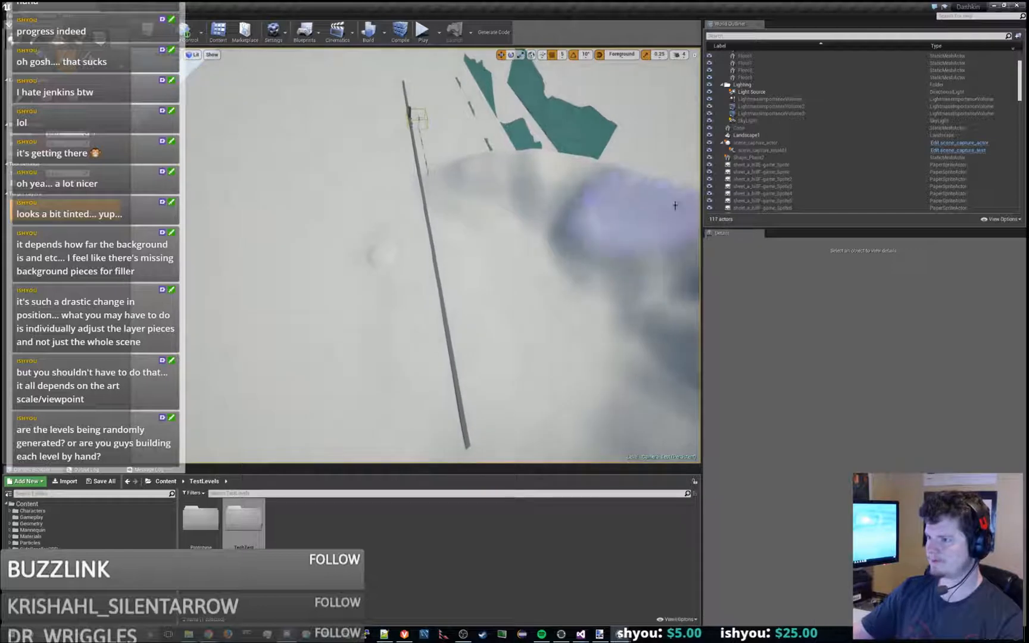
- Increase the viewport camera speed and sculpt a second, taller mountain ridge in the landscape behind the first hills
alt+drag(477, 286, 466, 274)
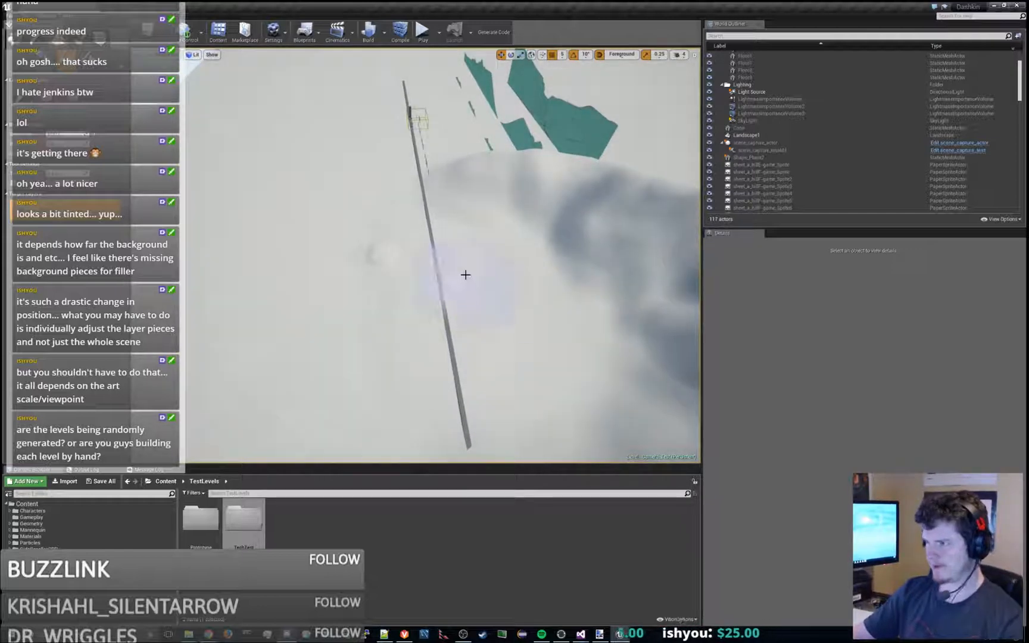
click(680, 55)
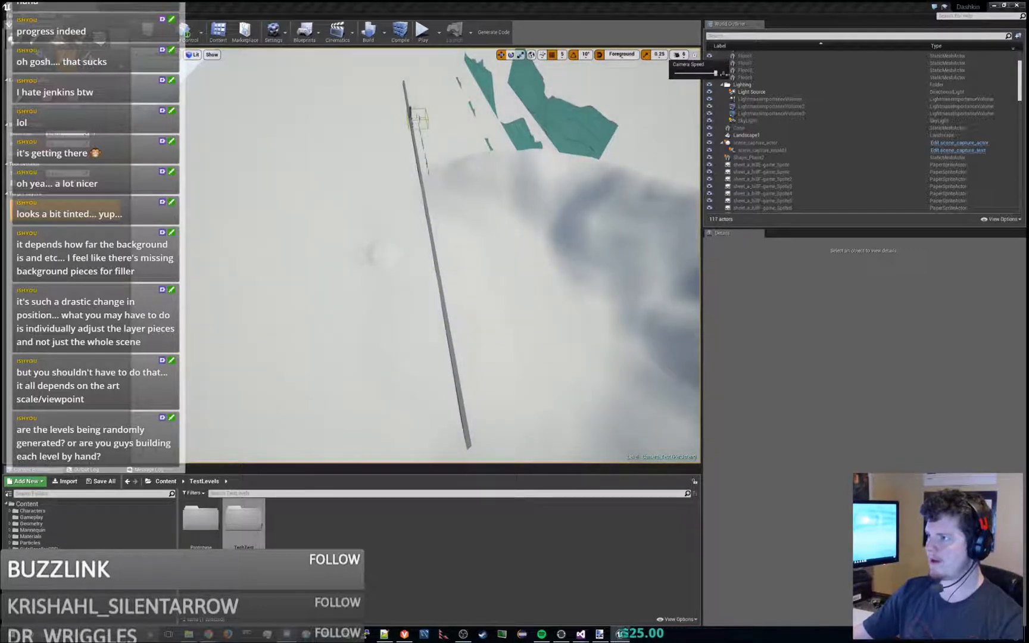
right_drag(647, 268, 683, 270)
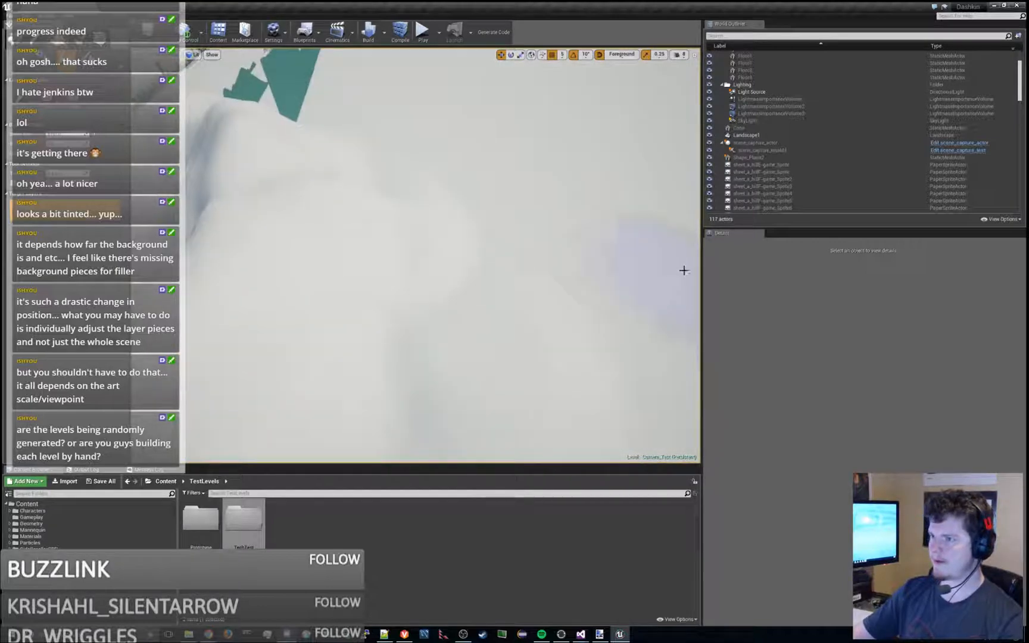
mouse_move(439, 387)
right_down()
mouse_move(439, 405)
mouse_move(413, 367)
mouse_move(405, 416)
mouse_move(519, 179)
right_up()
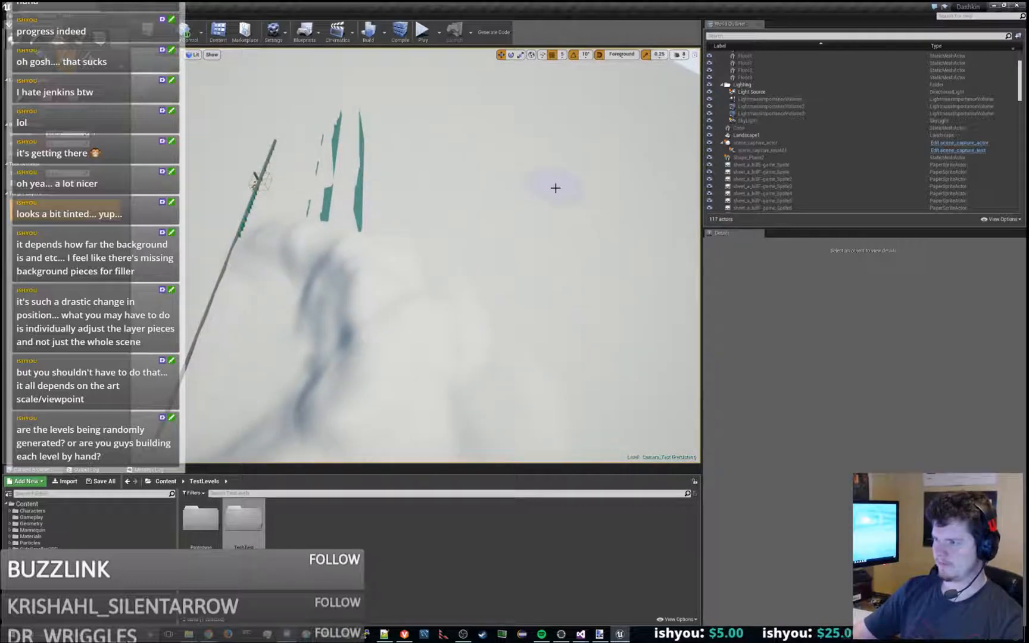
drag(583, 311, 572, 233)
mouse_move(566, 292)
mouse_down()
mouse_move(556, 211)
mouse_move(502, 191)
mouse_move(530, 239)
mouse_move(491, 198)
mouse_move(456, 189)
mouse_move(572, 298)
mouse_move(593, 451)
mouse_move(581, 410)
mouse_up()
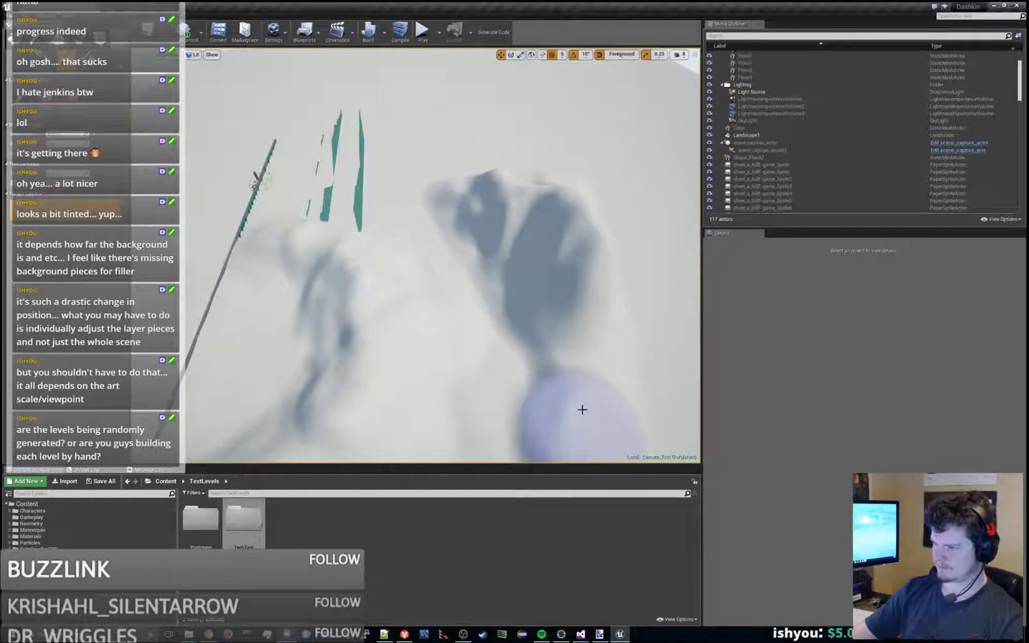
right_drag(582, 410, 583, 438)
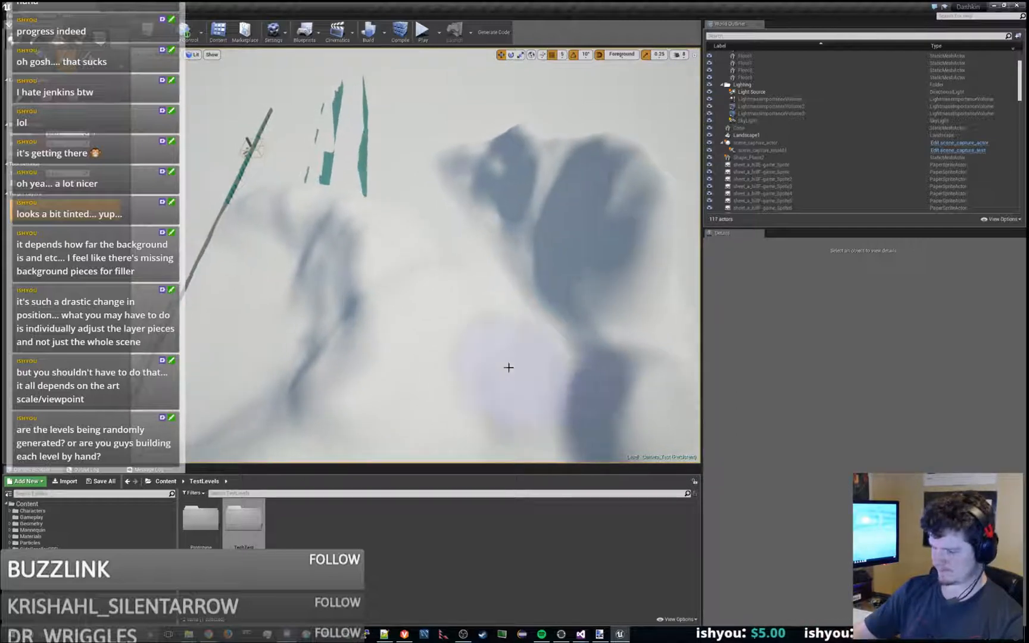
- Extend the rear mountain ridge with more peaks toward the background sprites, undoing one stroke, and save the Camera_Test map
mouse_move(508, 367)
right_down()
mouse_move(557, 351)
mouse_move(572, 298)
right_up()
mouse_move(458, 210)
mouse_down()
mouse_move(471, 172)
mouse_move(543, 154)
mouse_move(558, 177)
mouse_move(437, 164)
mouse_move(430, 156)
mouse_move(444, 126)
mouse_up()
key(ctrl+z)
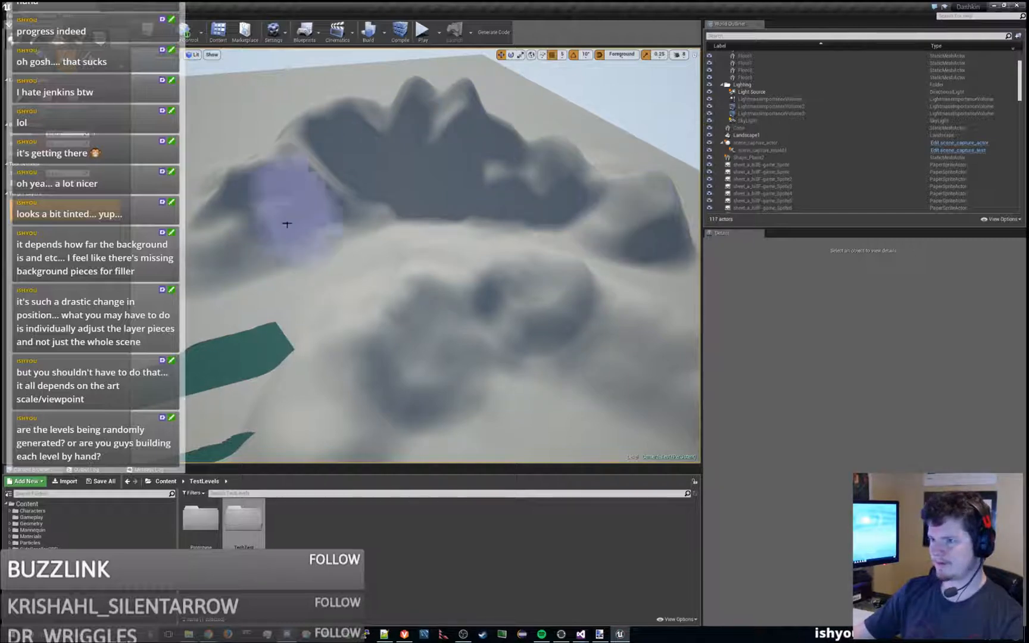
mouse_move(276, 207)
mouse_down()
mouse_move(248, 200)
mouse_move(291, 108)
mouse_move(281, 100)
mouse_up()
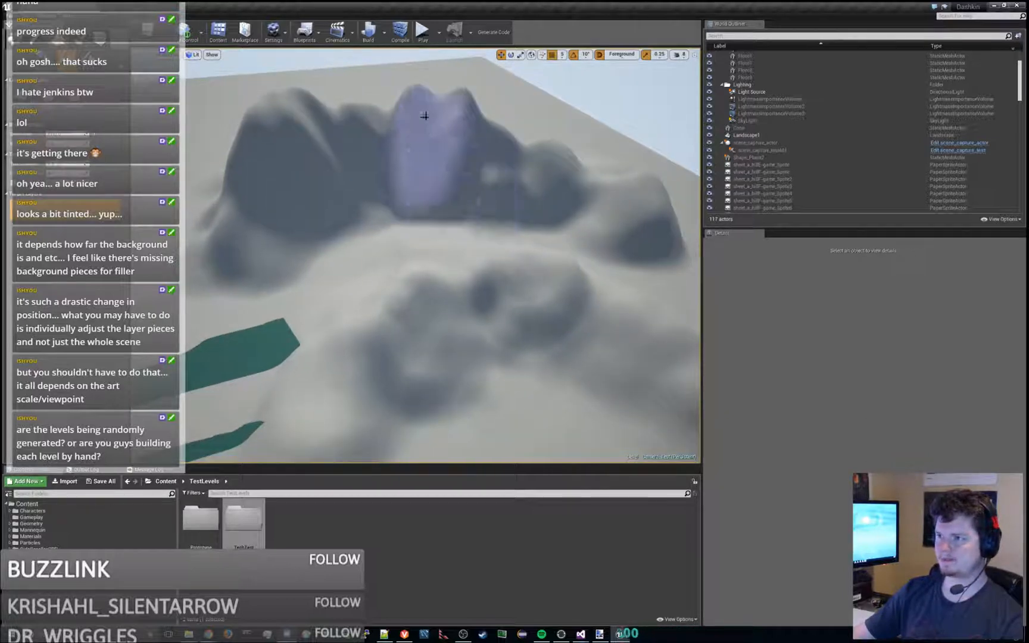
key(ctrl+s)
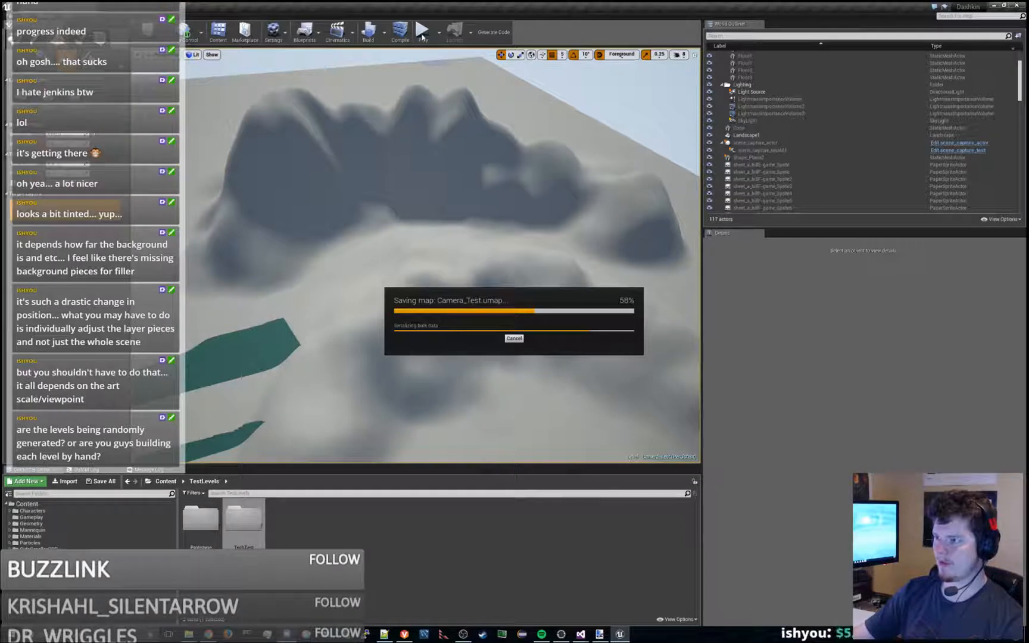
- Play the level and run and jump the character forward past the painted backdrop to examine the sculpted mountains from the game camera
click(423, 31)
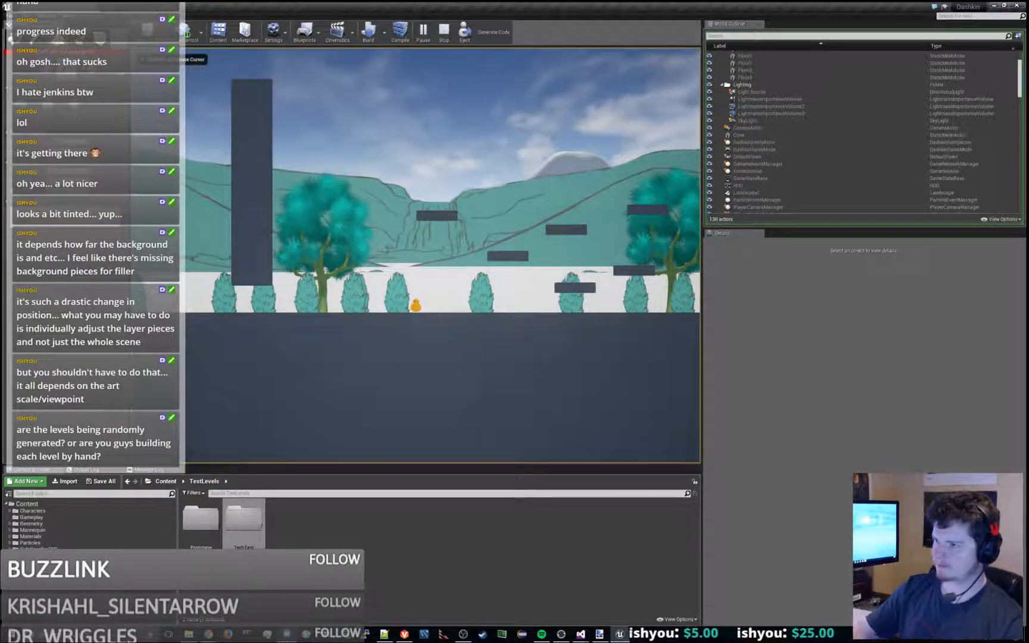
key(d)
key(space)
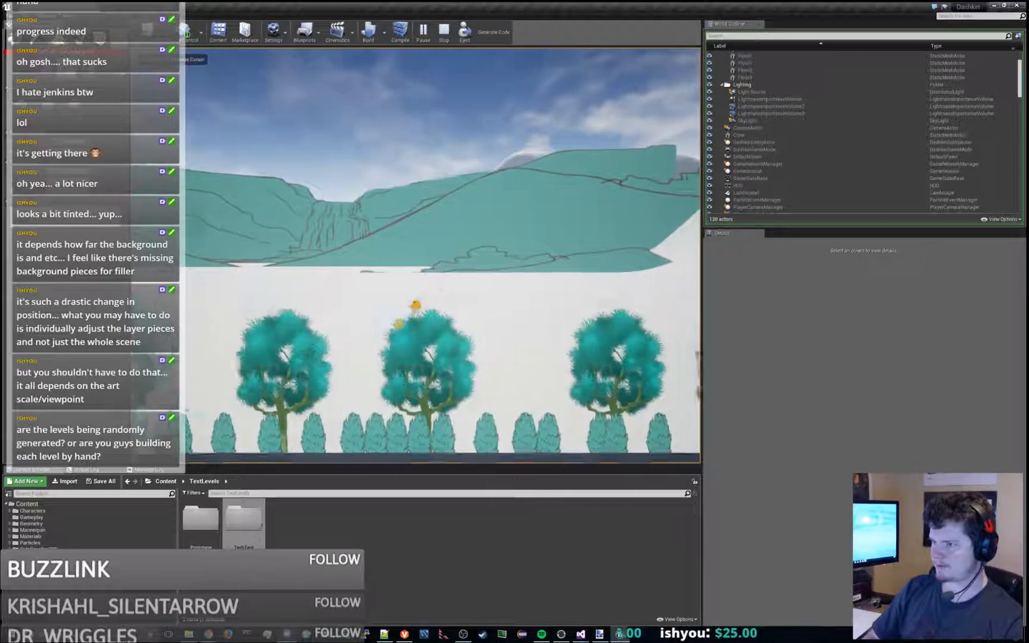
key(d)
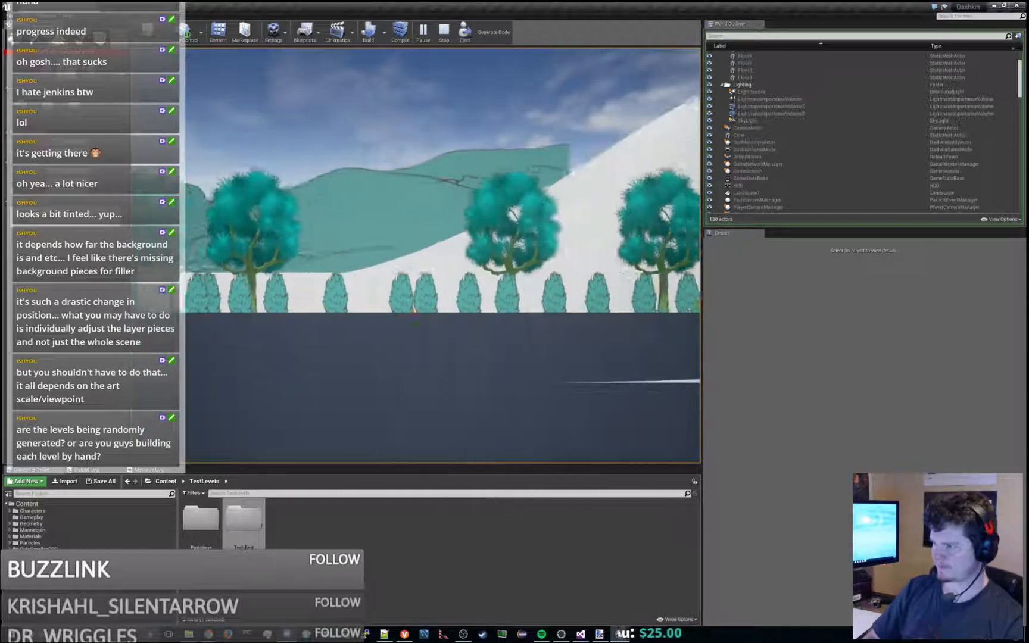
key(d)
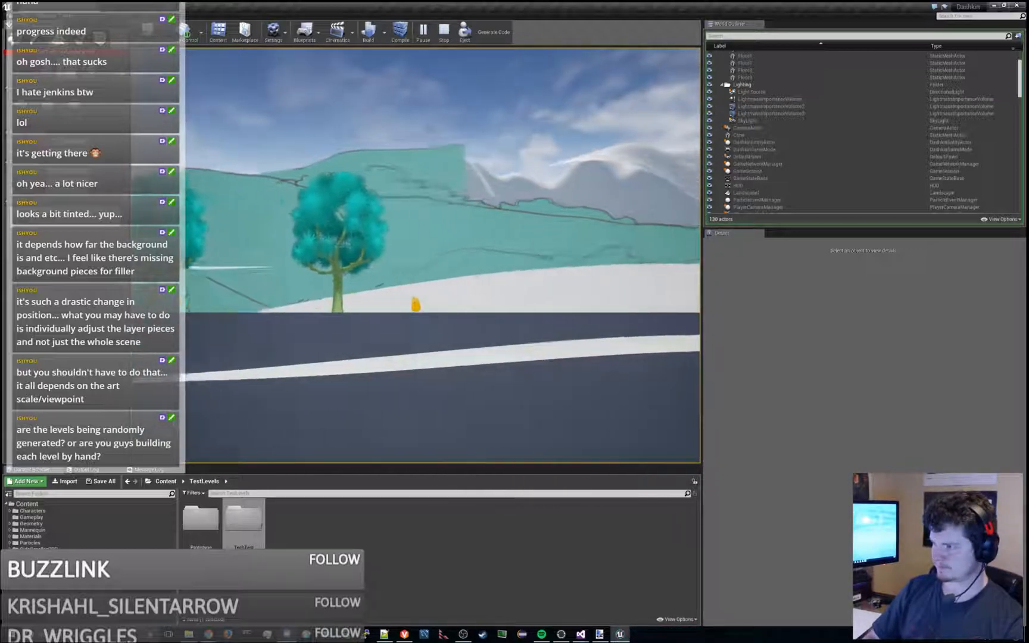
key(d)
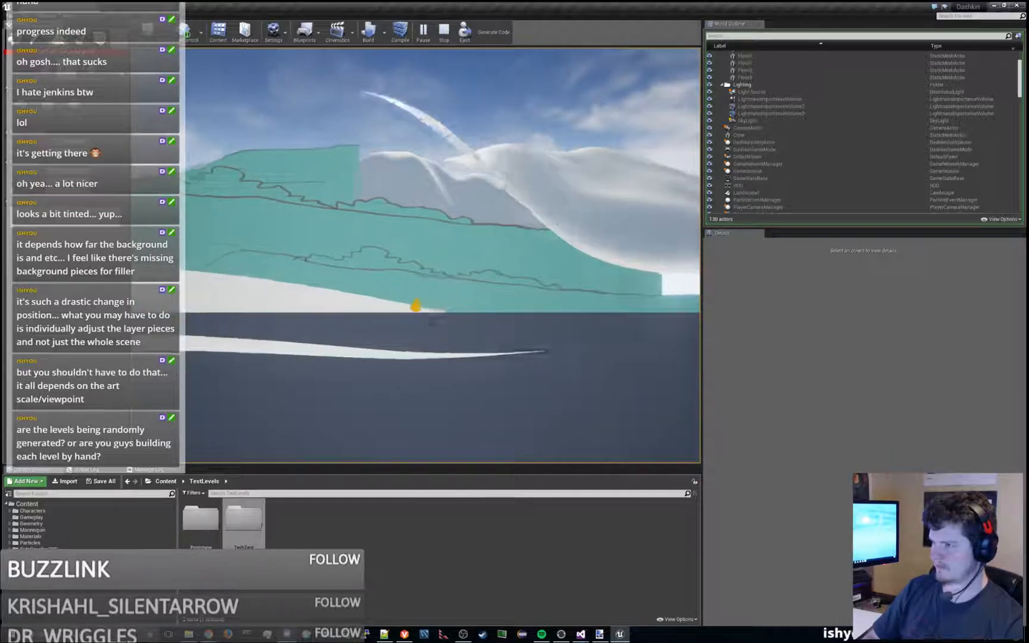
key(d)
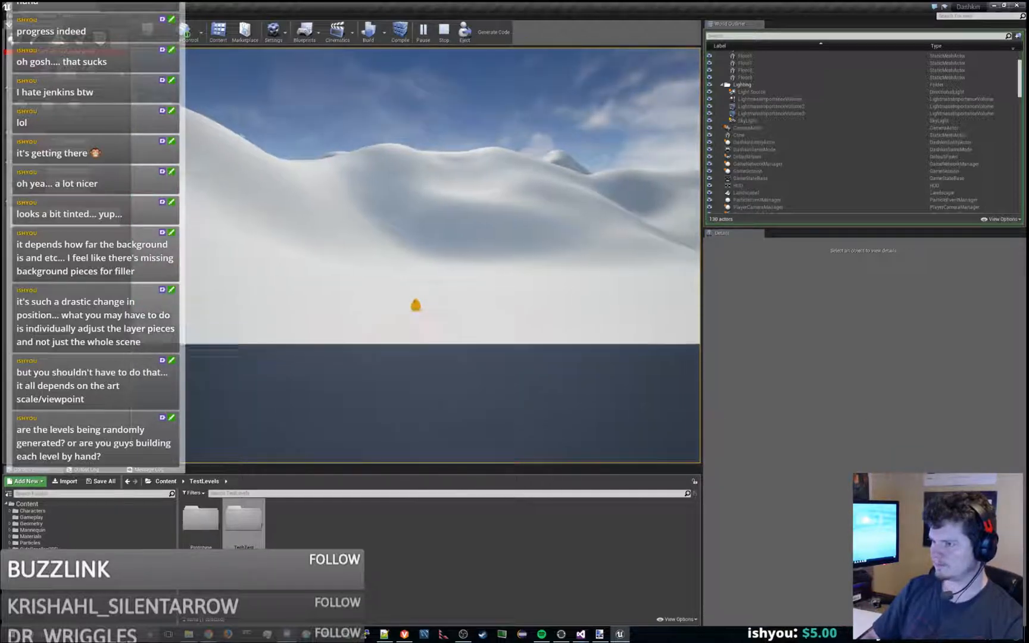
key(d)
key(space)
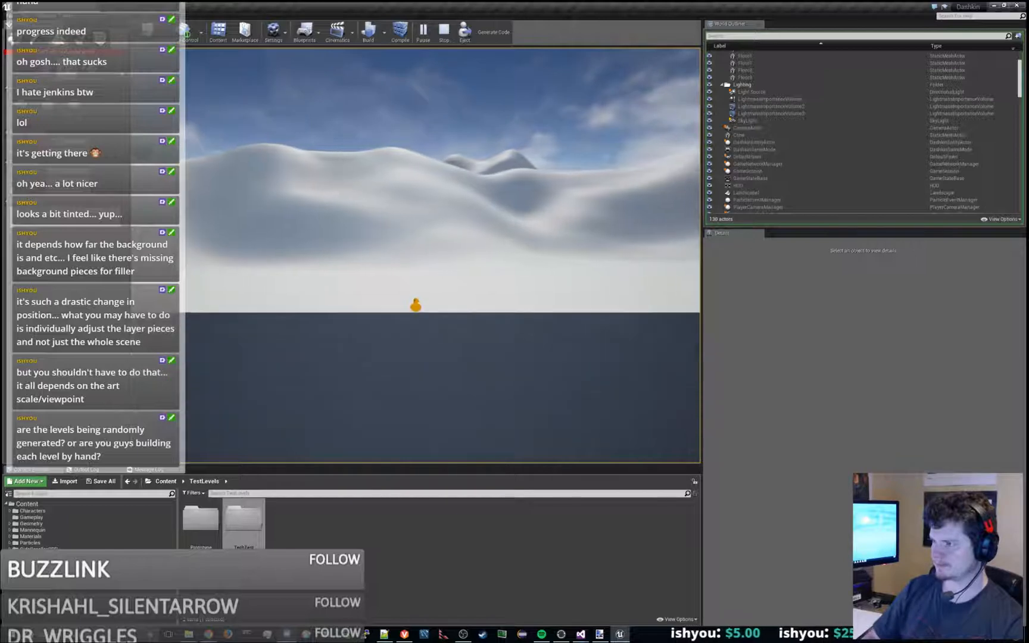
key(d)
key(space)
key(space)
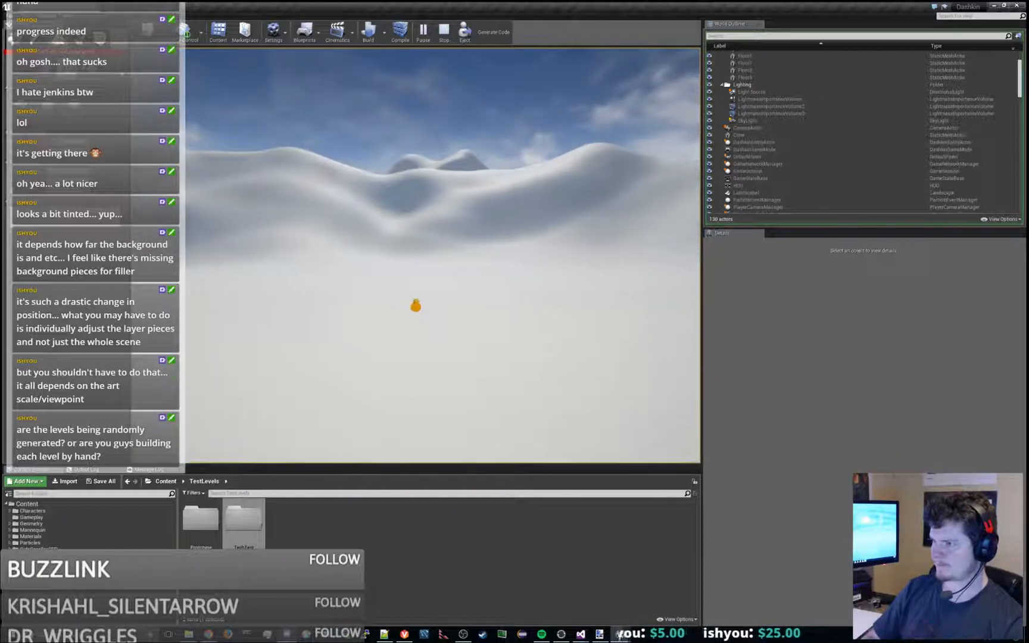
key(d)
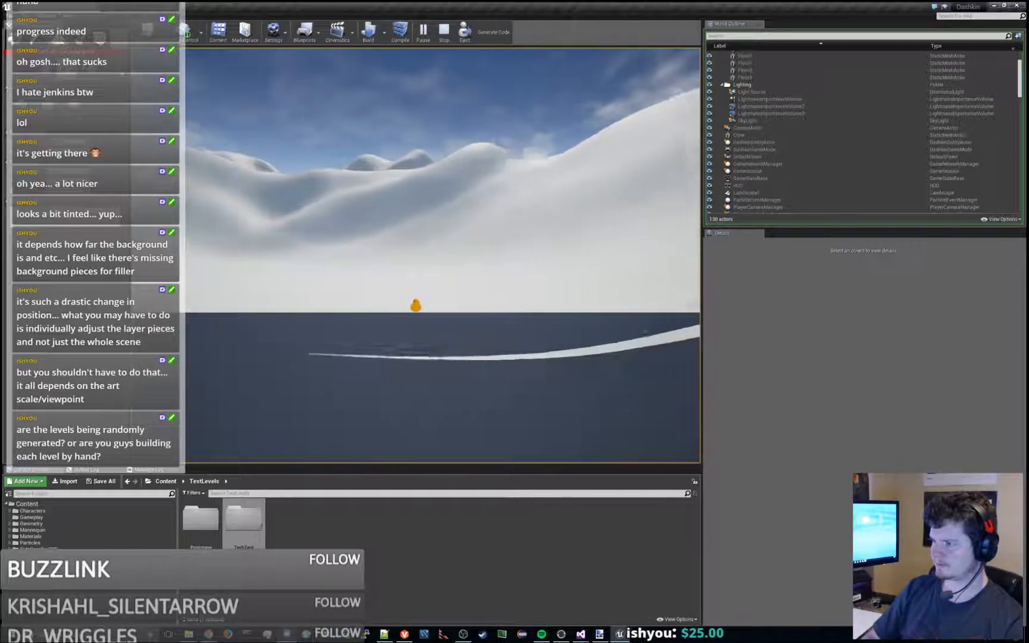
key(d)
- Run and jump the character back toward the painted backdrop to examine how the mountain layers shift and meet it
key(a)
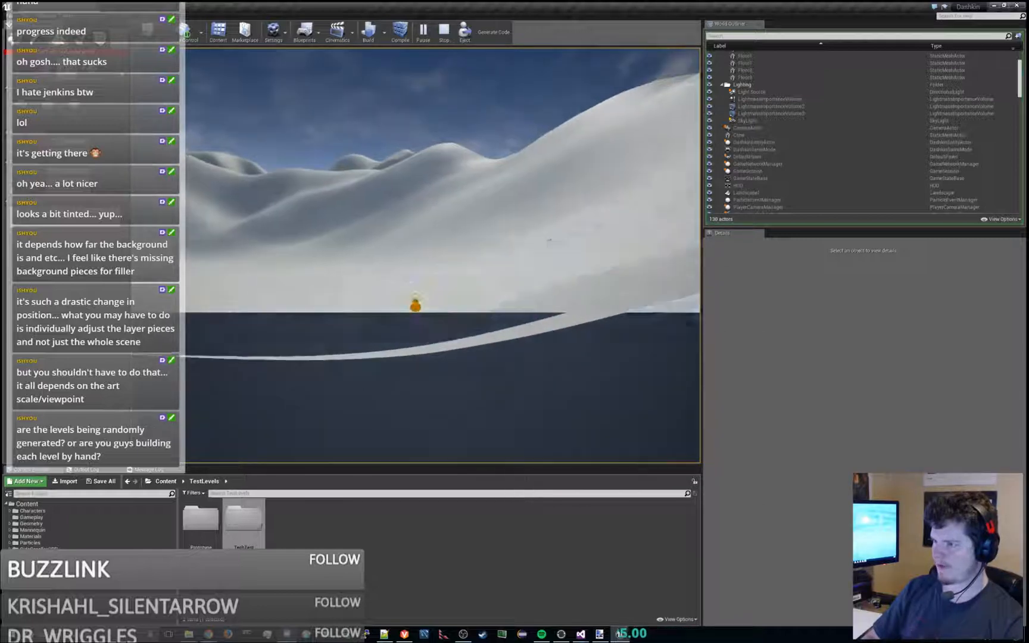
key(space)
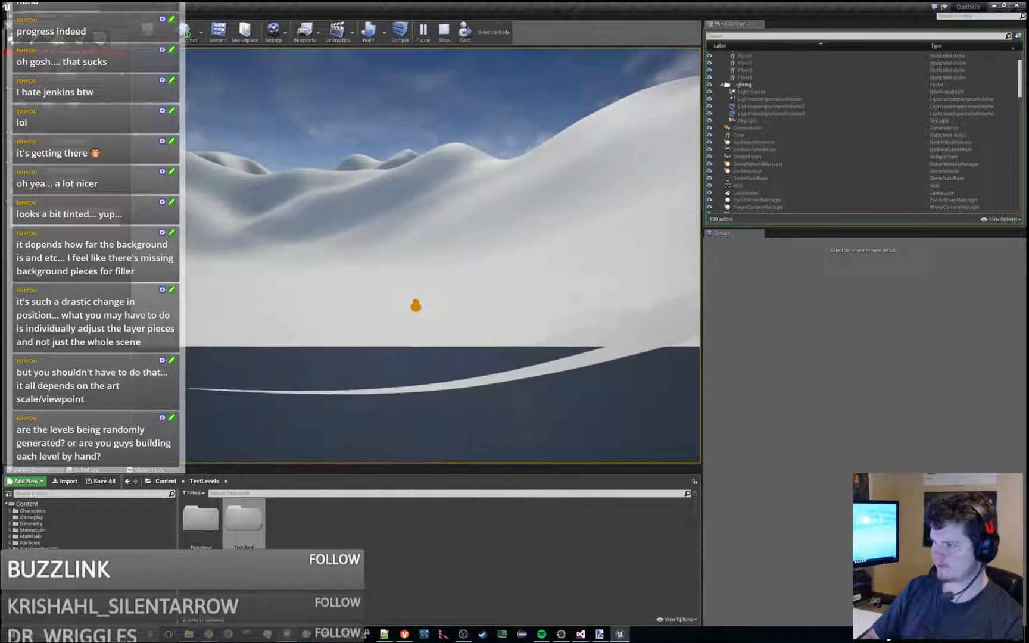
key(a)
key(space)
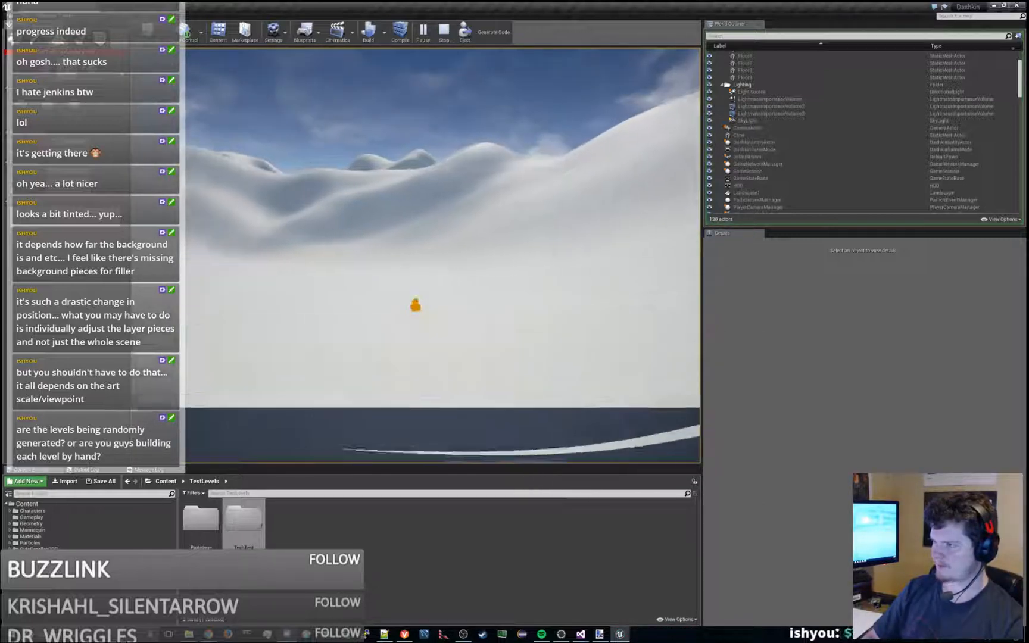
key(a)
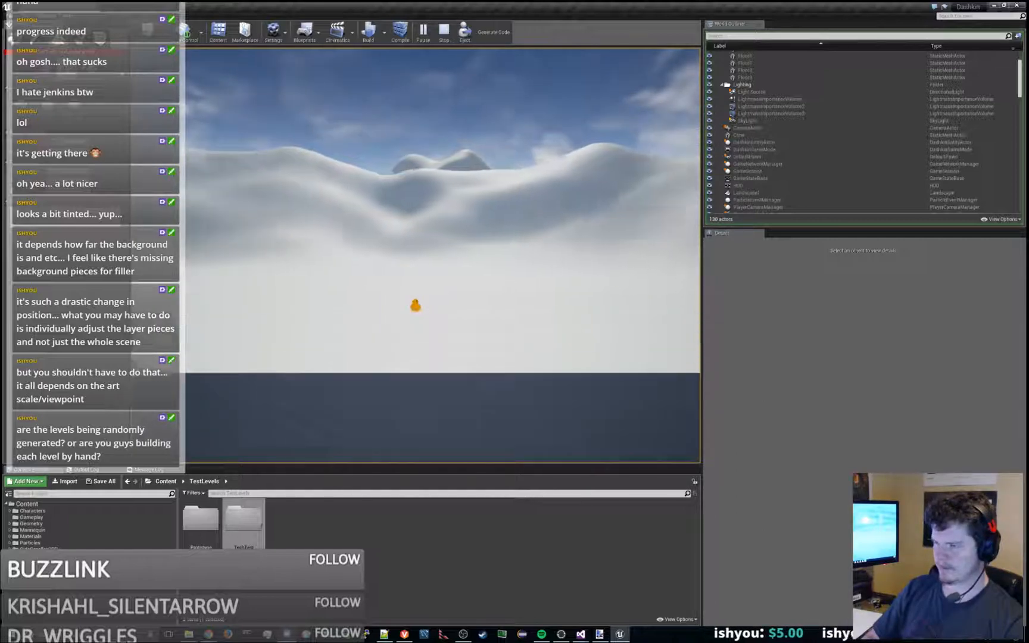
key(a)
key(space)
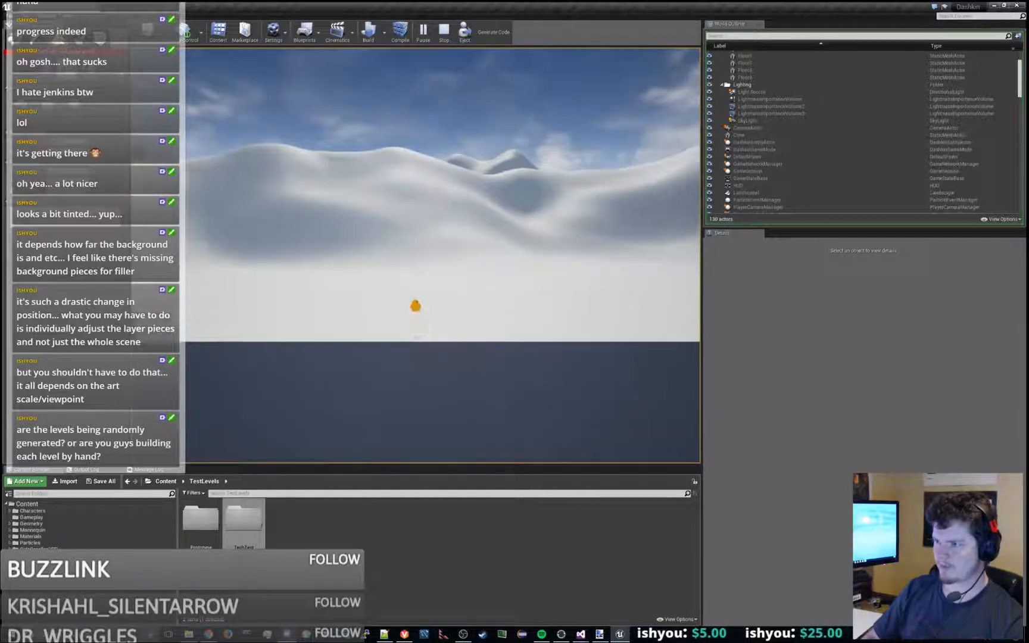
key(a)
key(space)
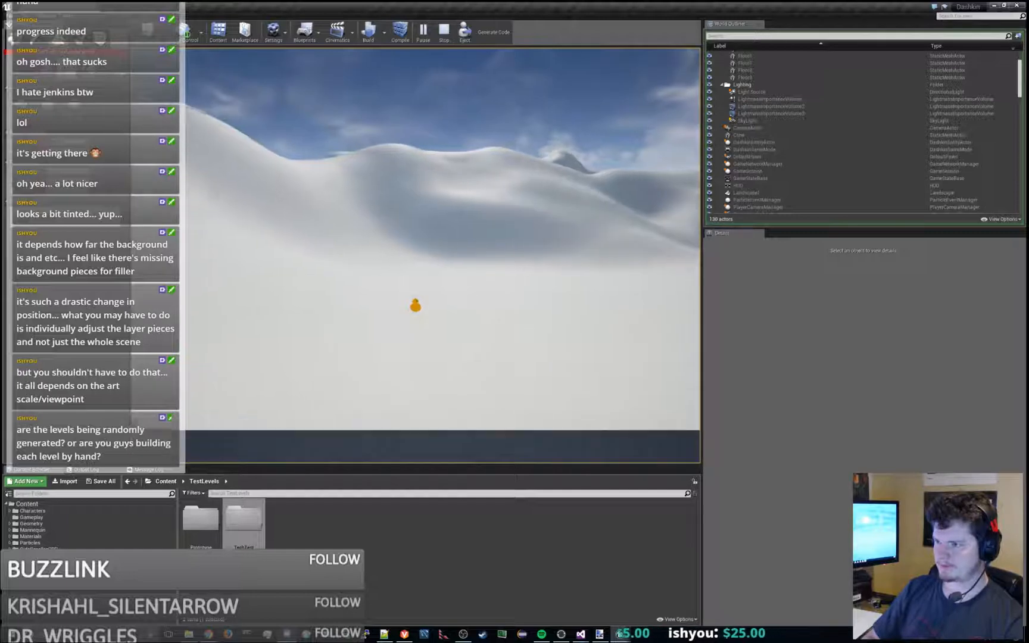
key(a)
key(space)
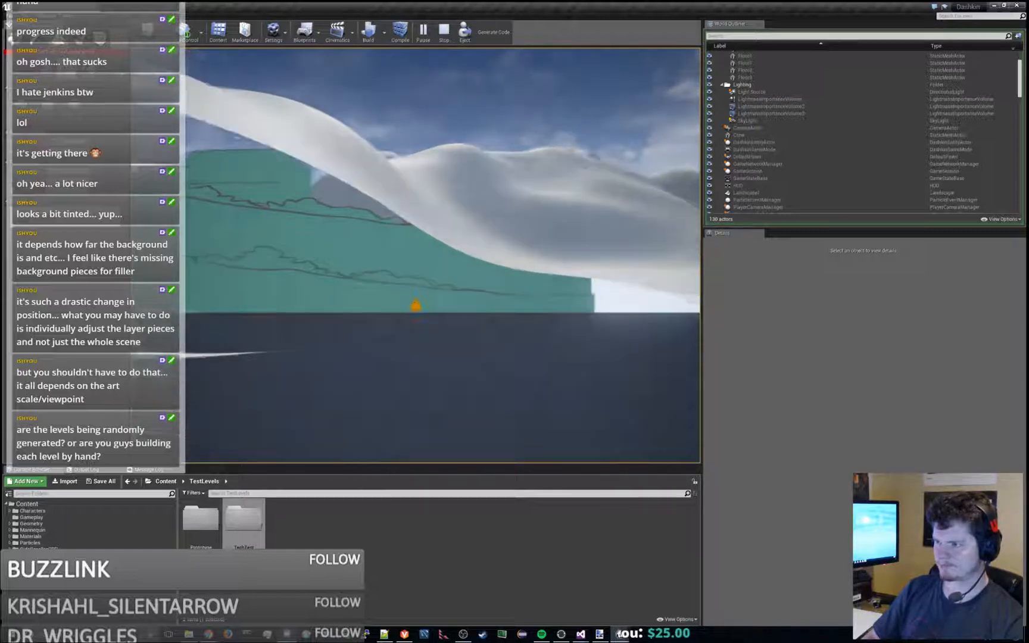
key(d)
key(space)
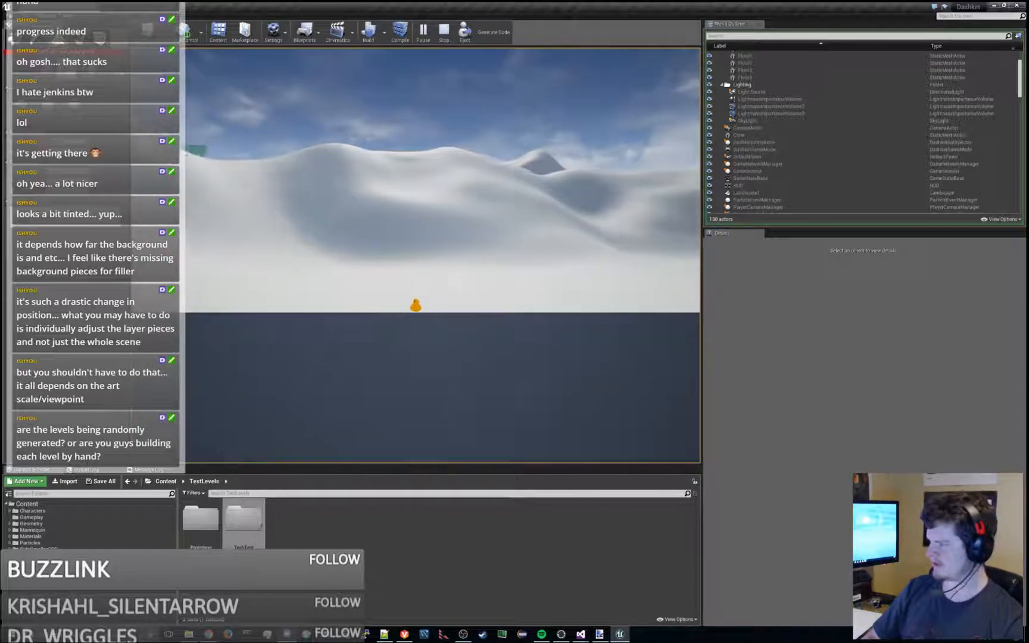
- Jump the character repeatedly in front of the sculpted mountains to examine how the ridges behave as the game camera rises and falls
key(a)
key(space)
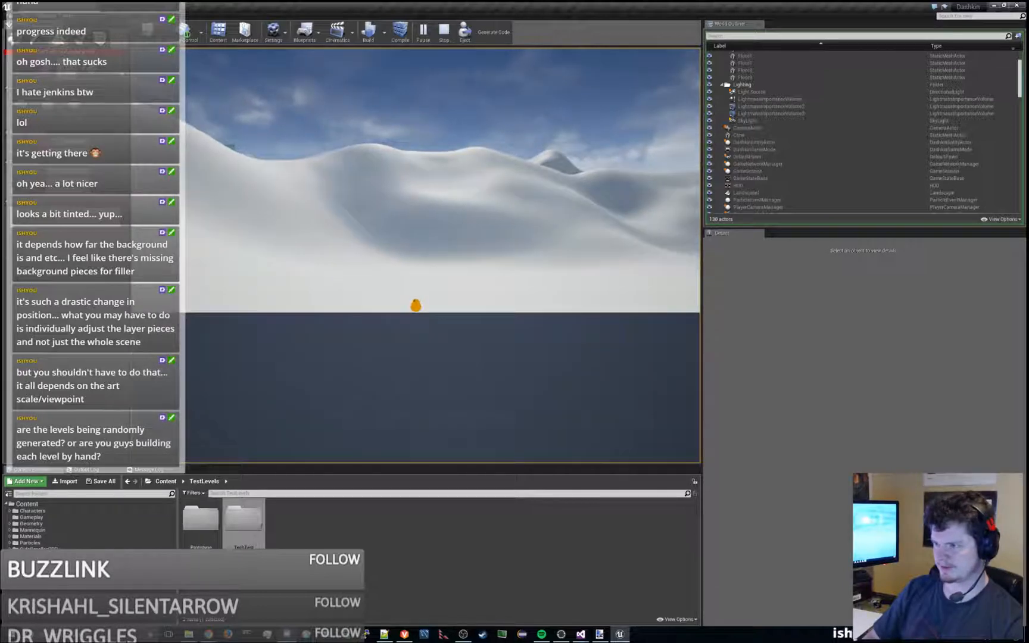
key(space)
key(space)
key(d)
key(space)
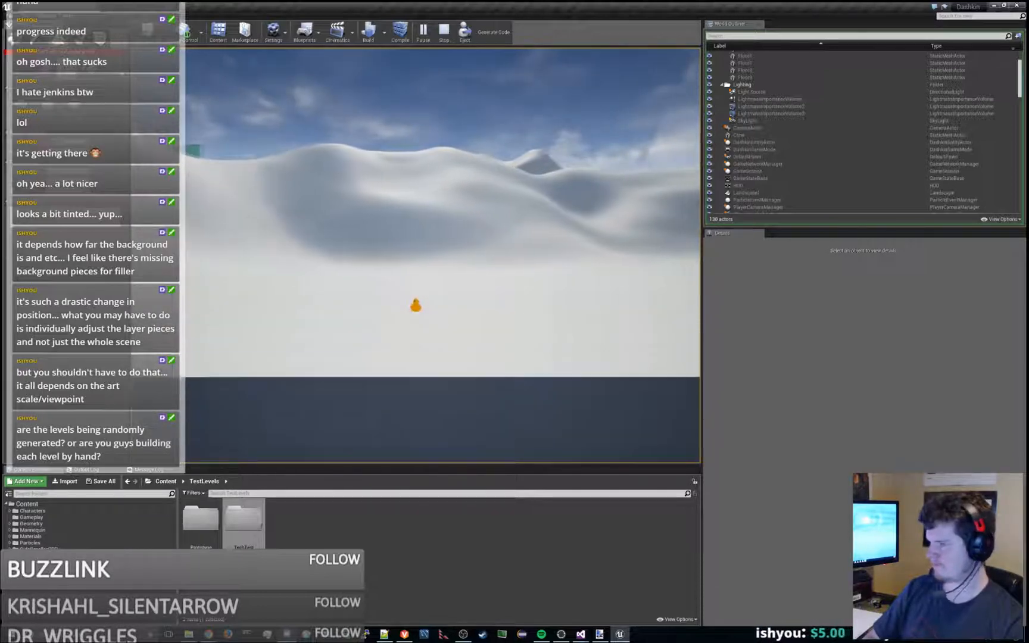
key(space)
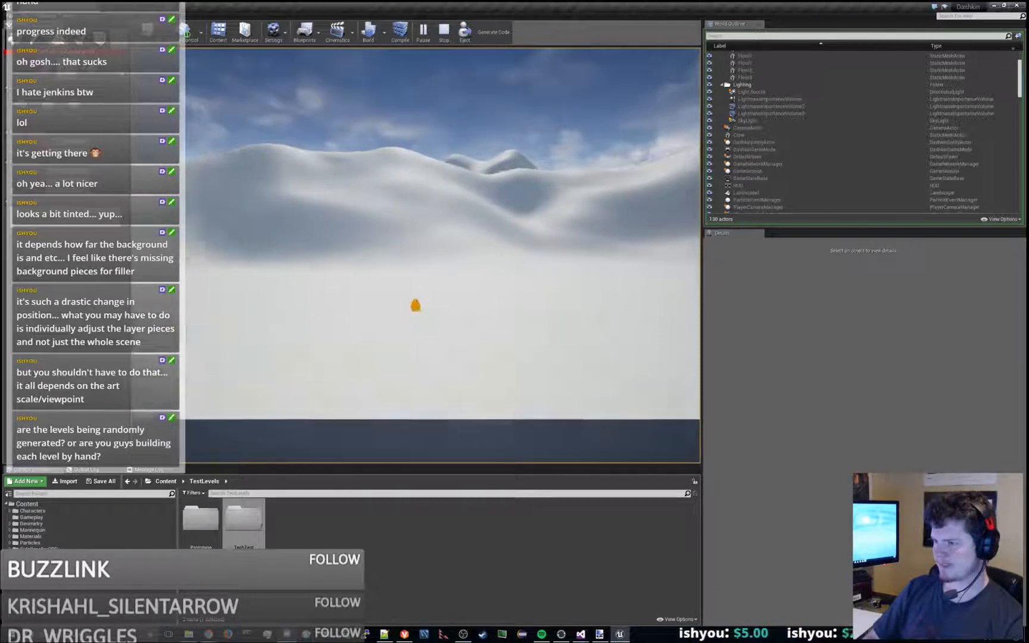
key(space)
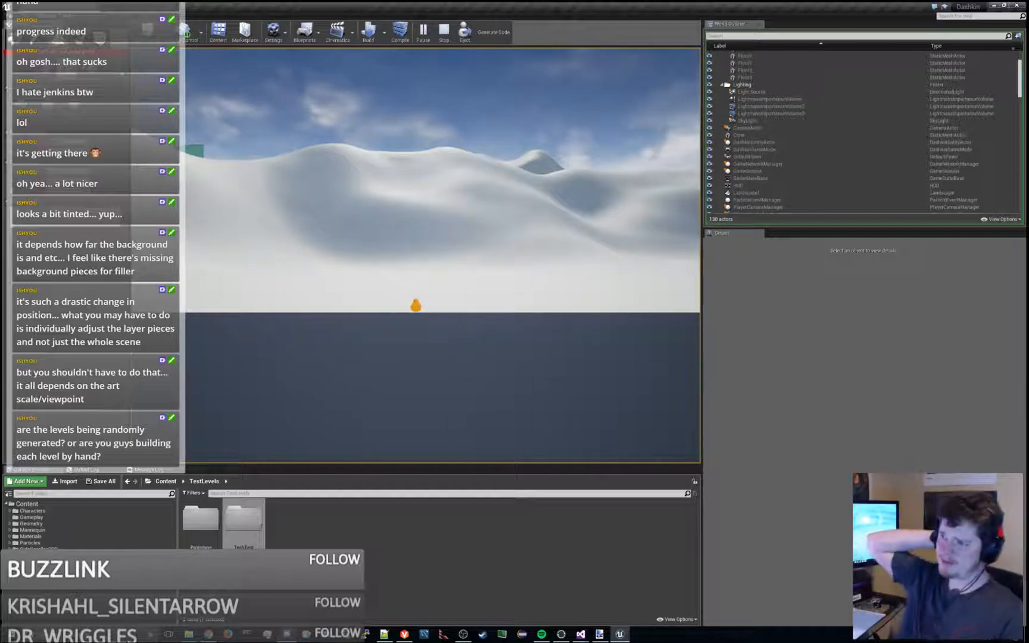
- Run and jump the character back and forth along the mountains to examine the layer shift, and end the play session
key(space)
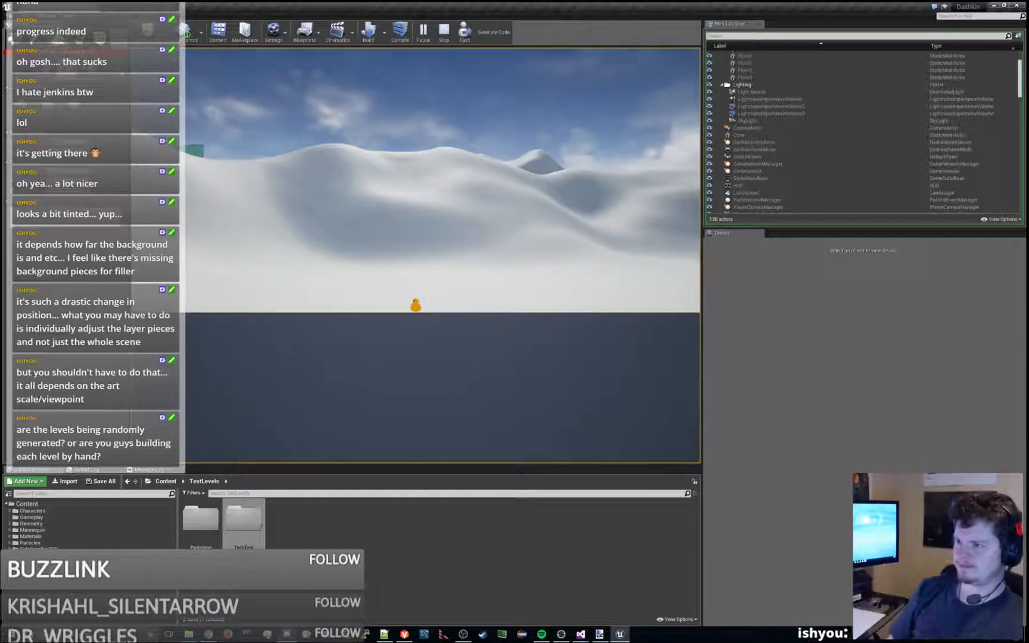
key(space)
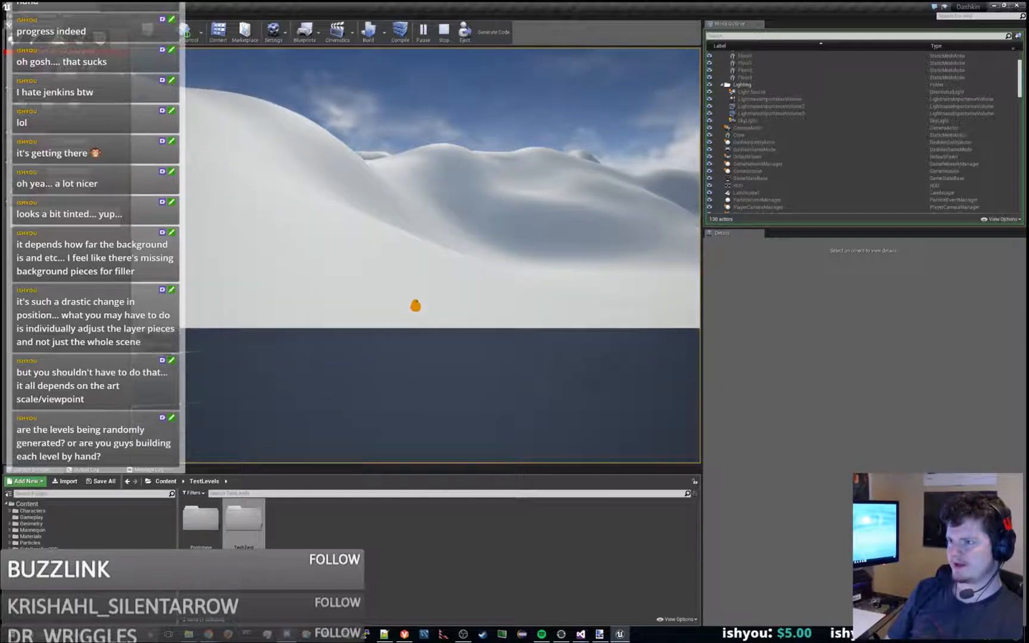
key(space)
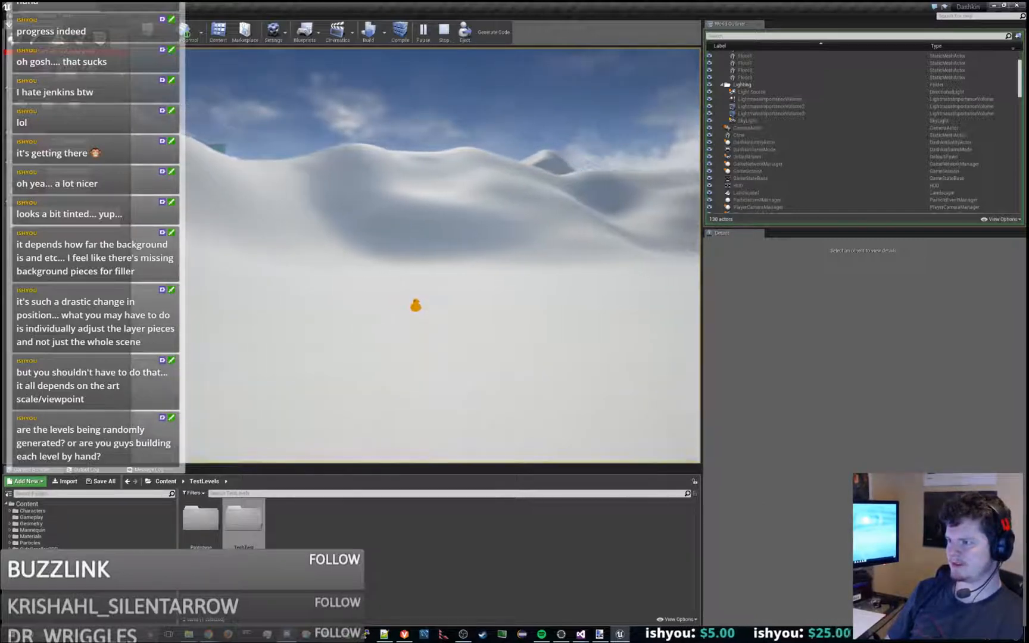
key(space)
key(space)
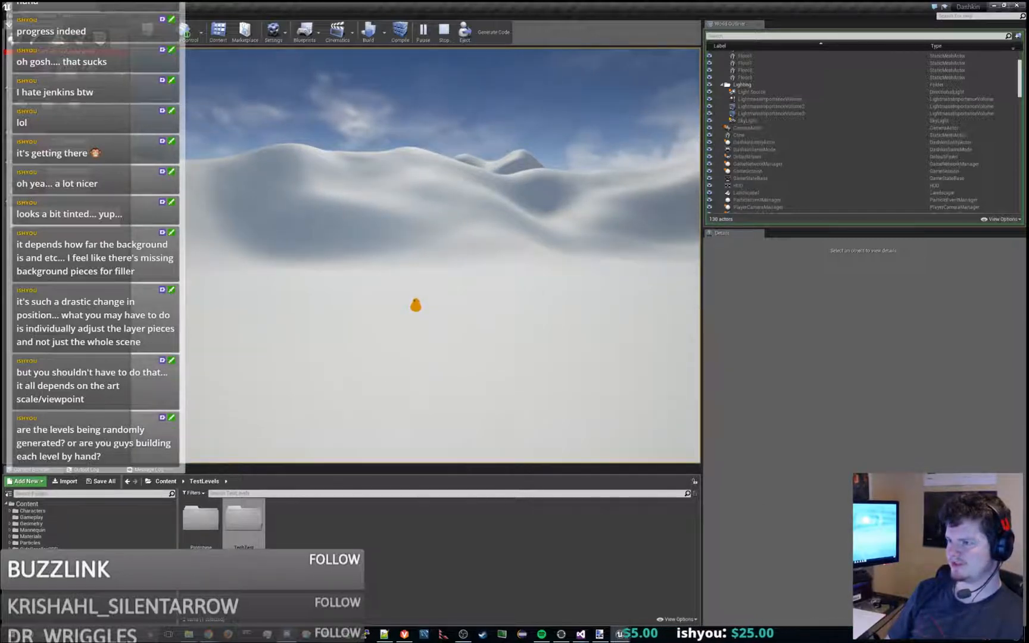
key(d)
key(space)
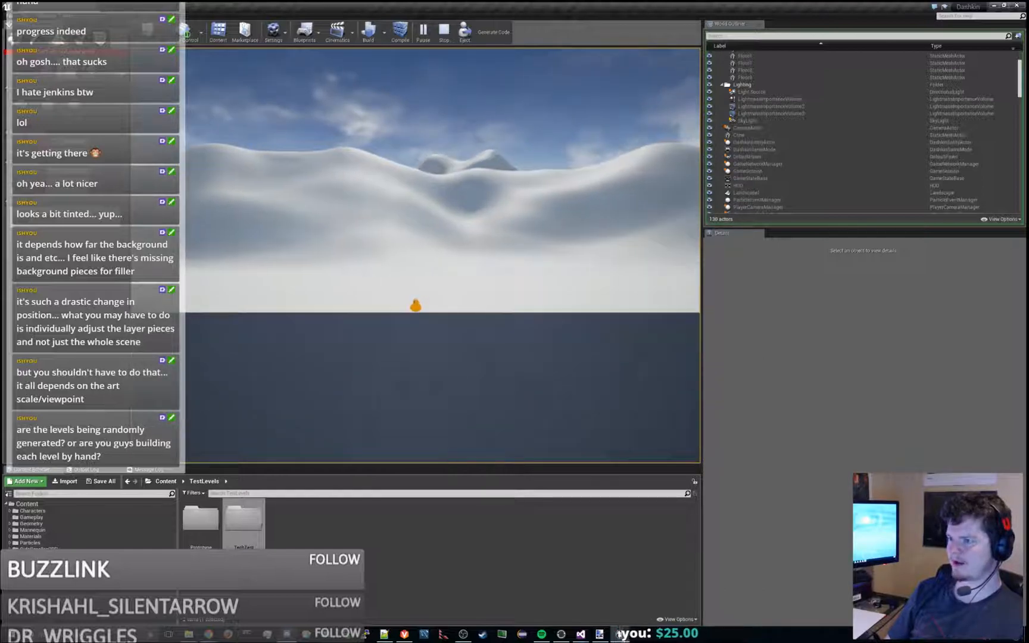
key(a)
key(space)
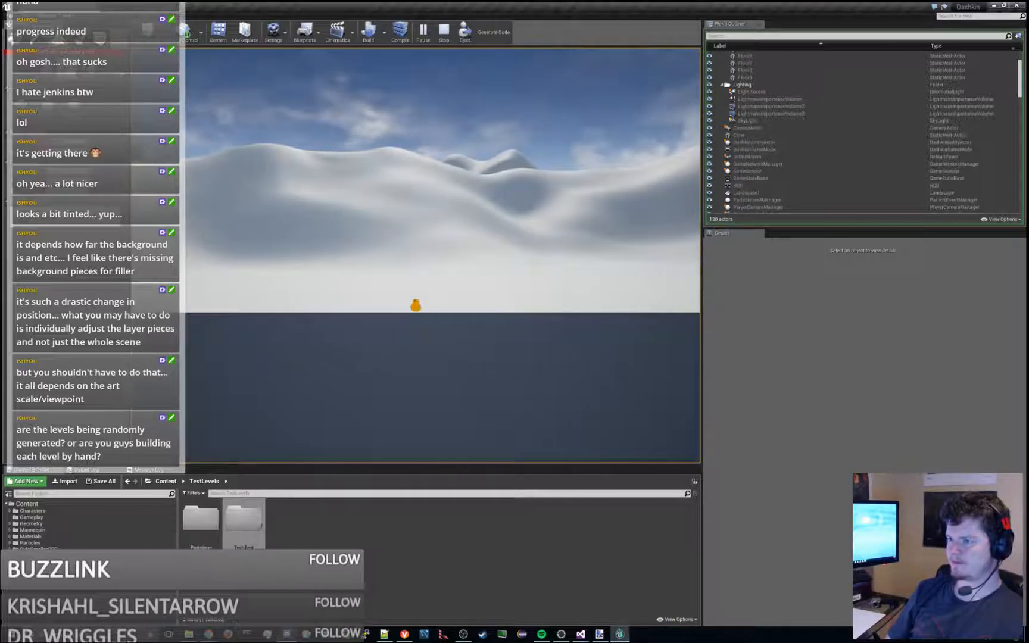
key(Escape)
- In Visual Studio, comment out the pos.Z = 0.0f line of the sceneCaptures loop in PlayerProxyActor.cpp and relaunch the project with the local debugger
key(alt+Tab)
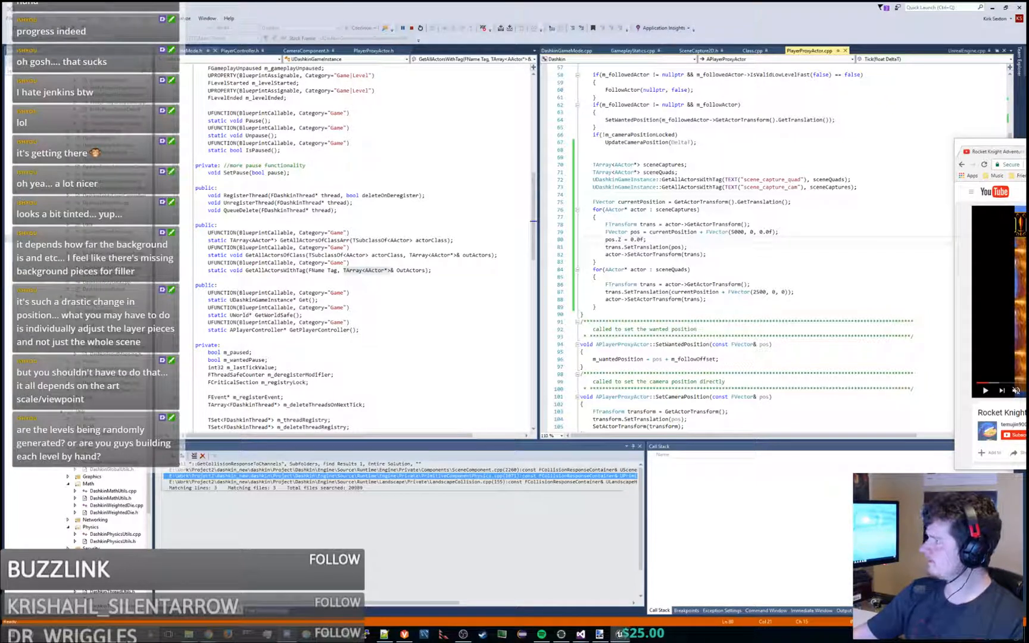
click(651, 239)
key(Home)
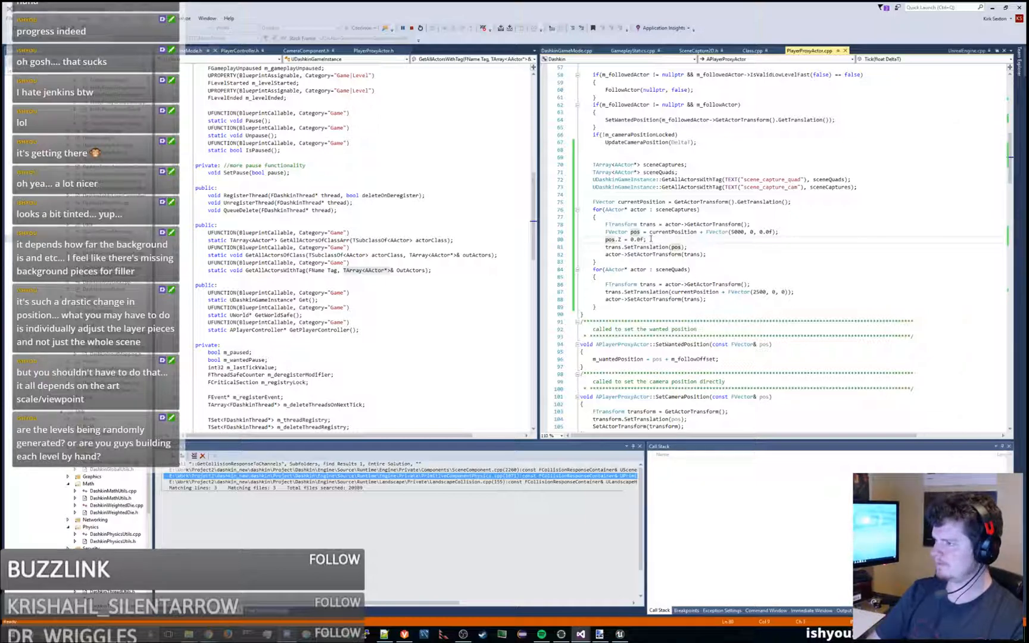
text(//)
key(ctrl+s)
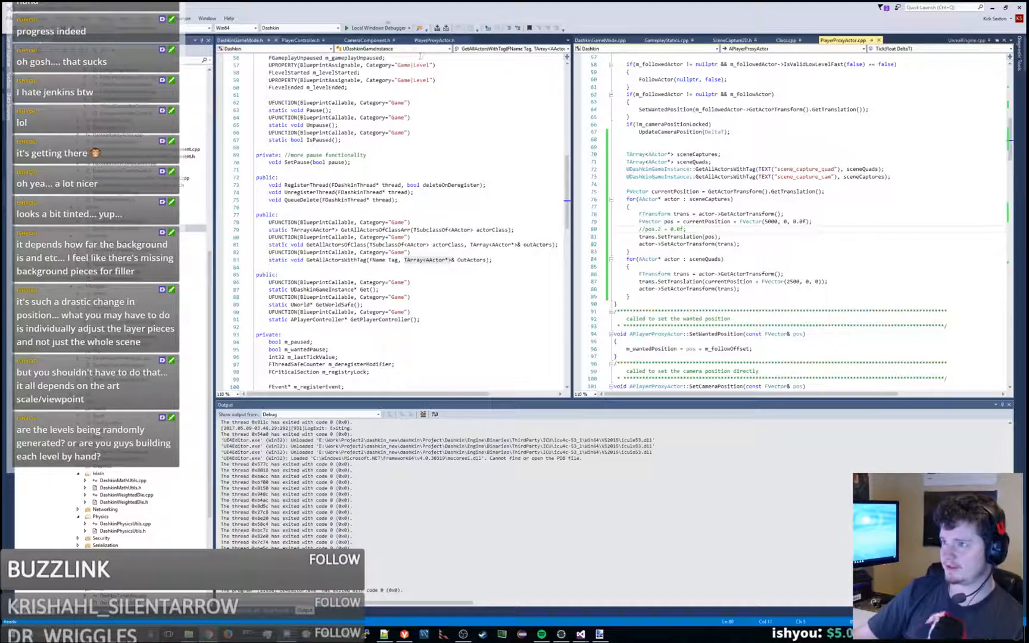
click(376, 28)
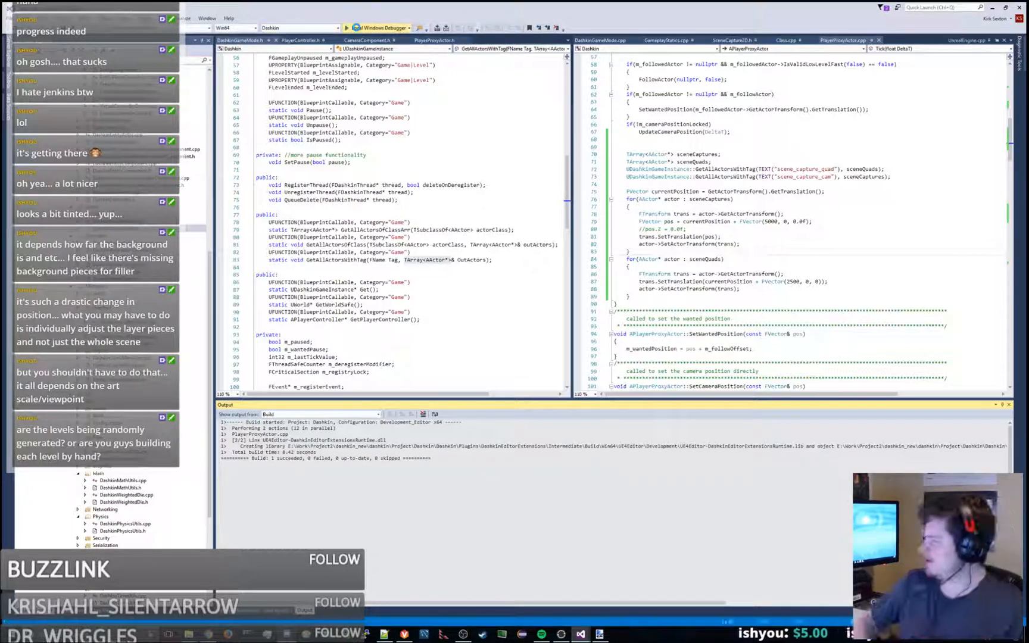
click(356, 28)
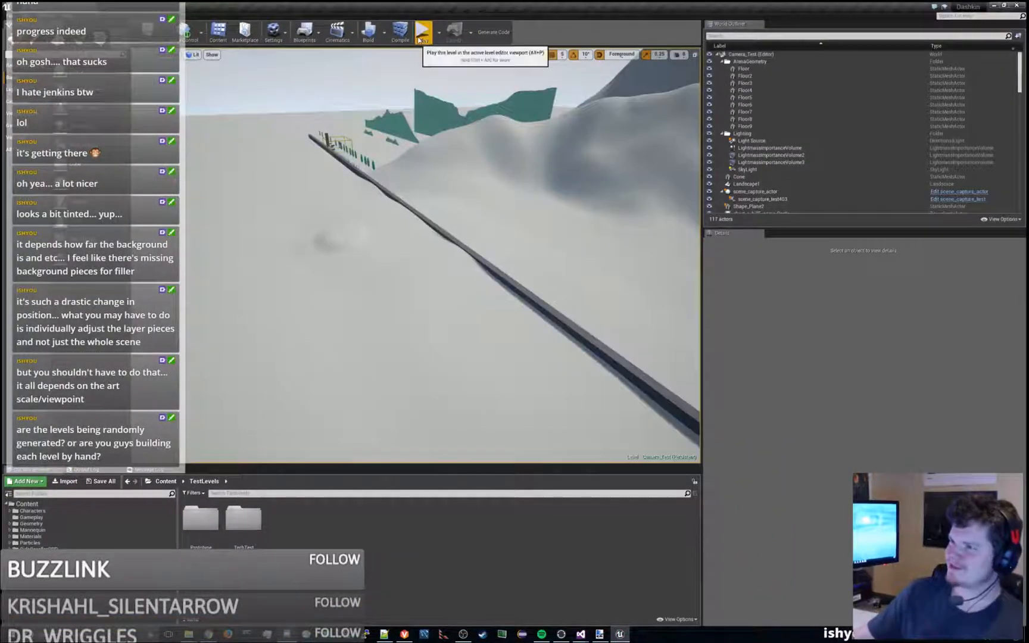
- Play the Camera_Test level and run and jump the character past the platforms and trees to examine the backdrop's vertical movement
click(511, 195)
key(space)
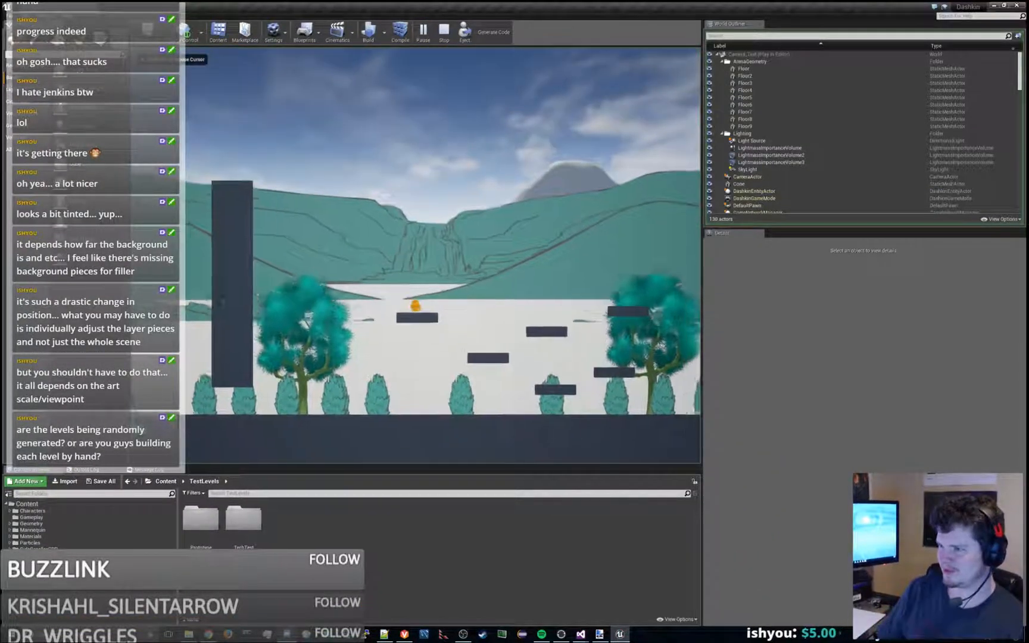
key(space)
key(a)
key(space)
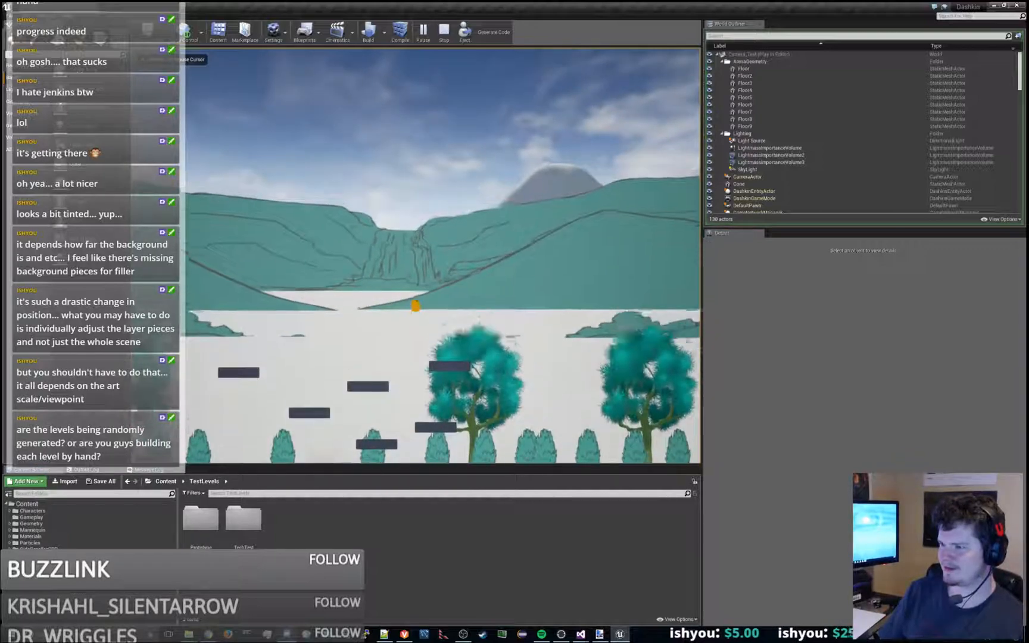
key(d)
key(space)
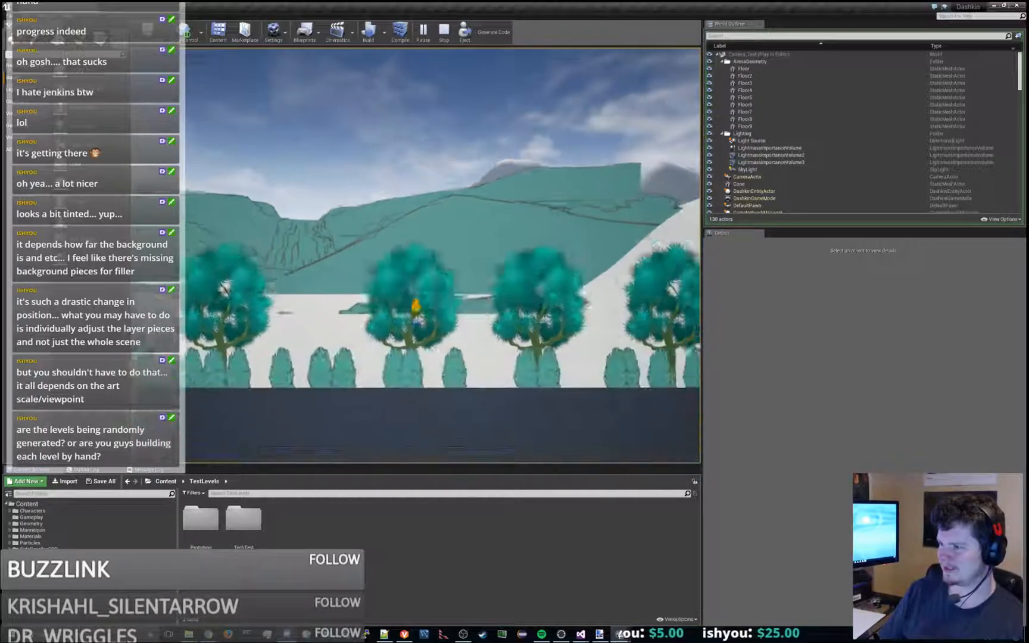
key(space)
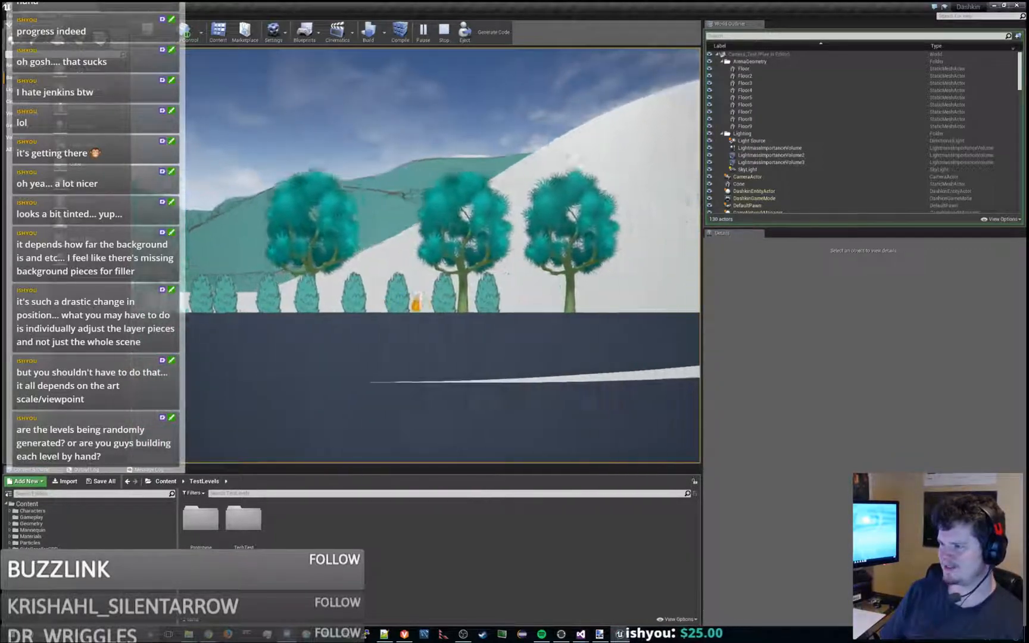
- Jump the character repeatedly in front of the sculpted mountains to examine how the distant ridges shift vertically after the code change
key(space)
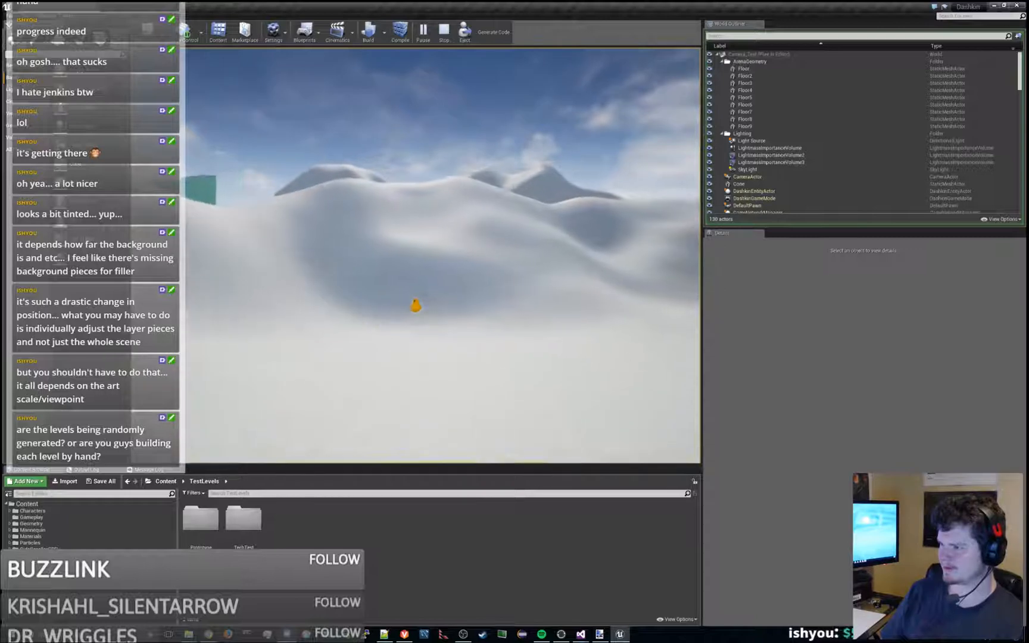
key(space)
key(space)
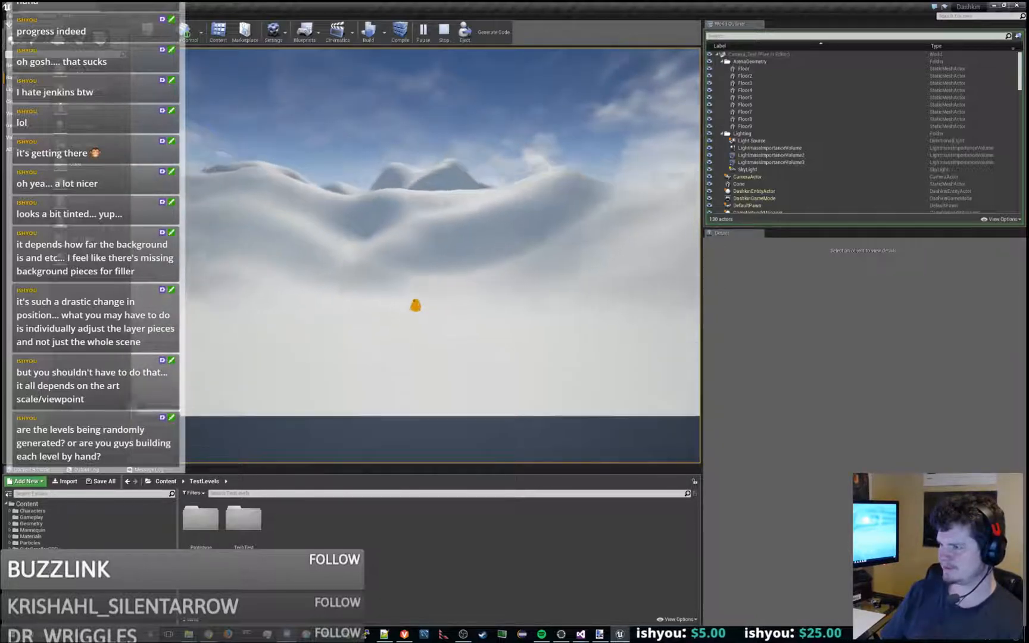
key(space)
key(space)
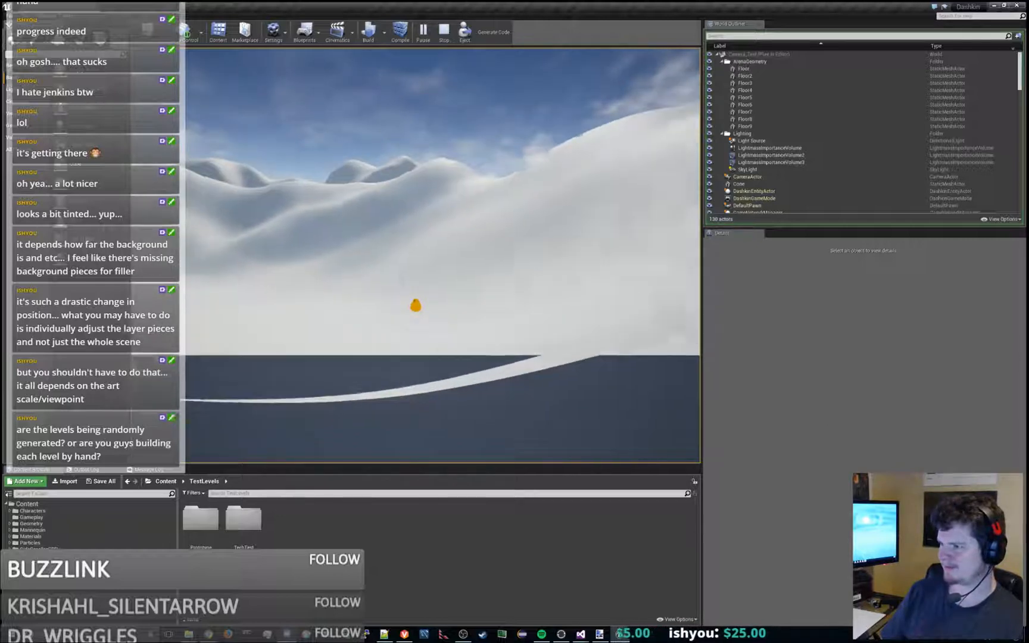
key(space)
key(space)
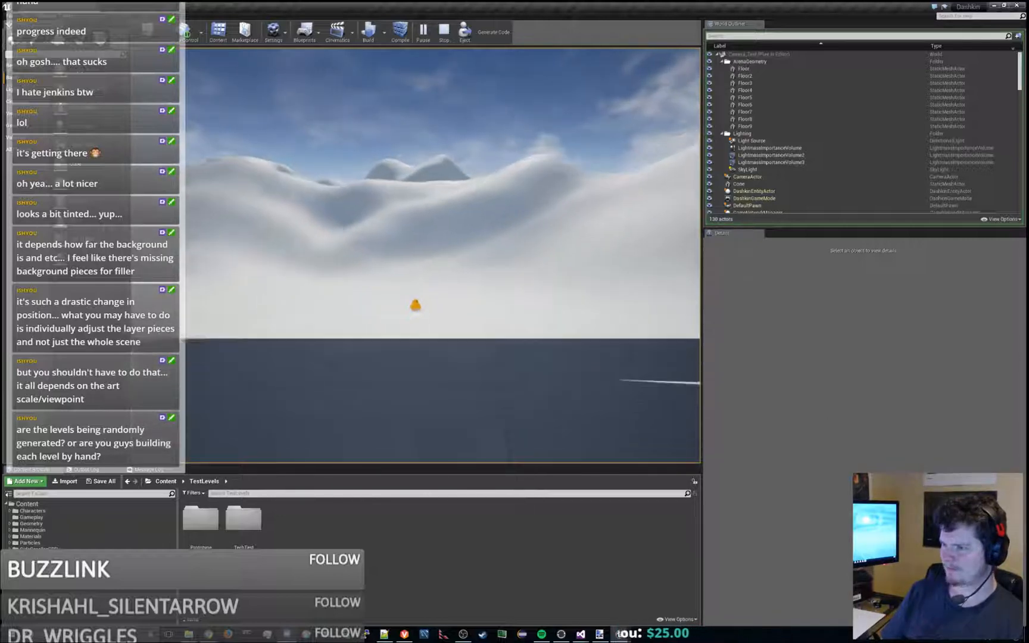
key(space)
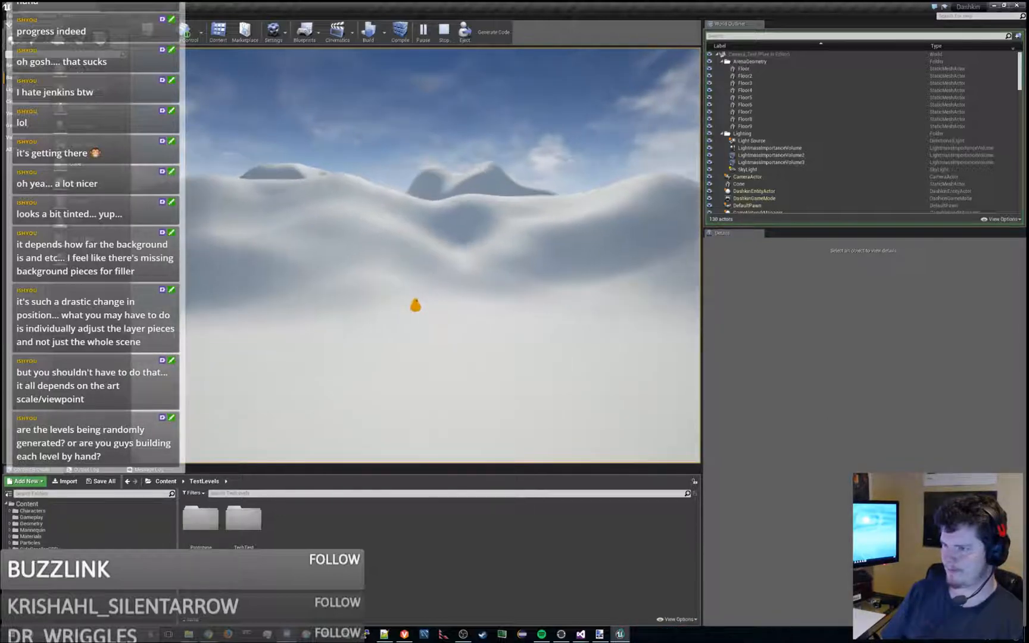
- Run and jump the character back past the trees and platforms to the tall pillar, examining where the mountains meet the painted backdrop
key(a)
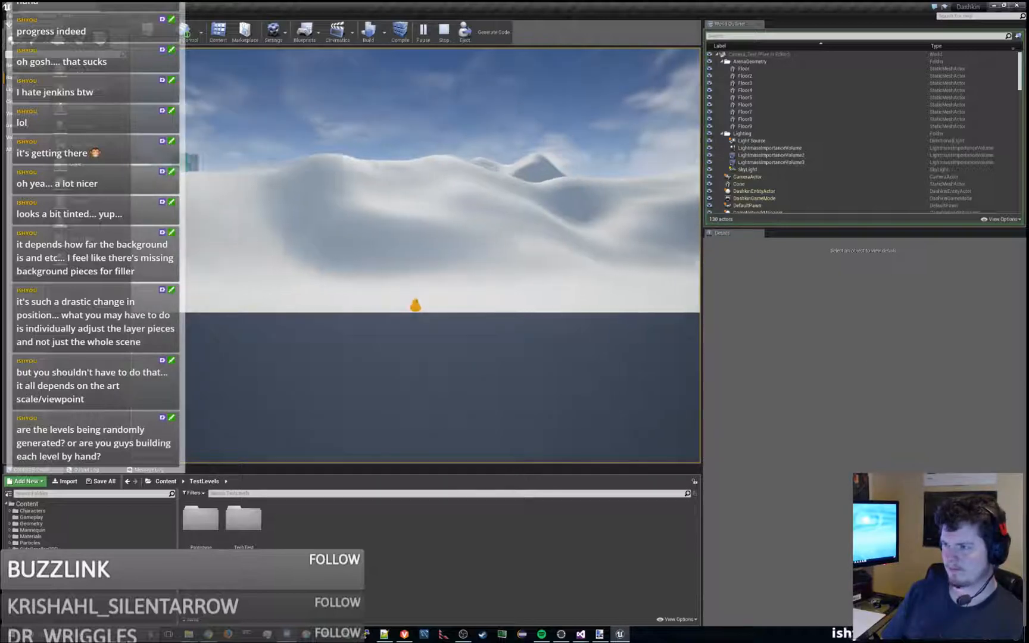
key(a)
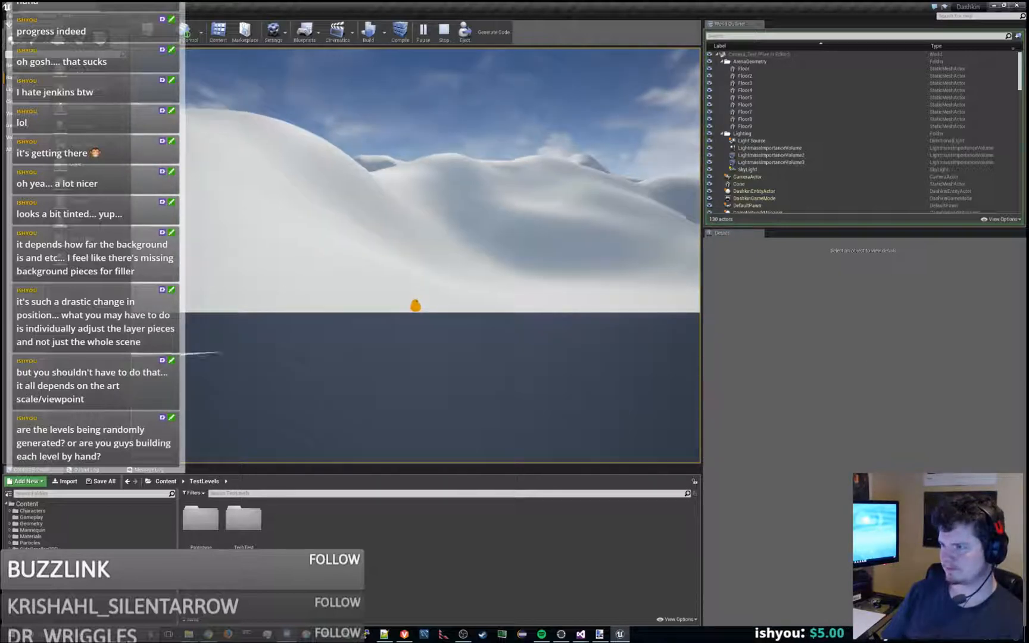
key(a)
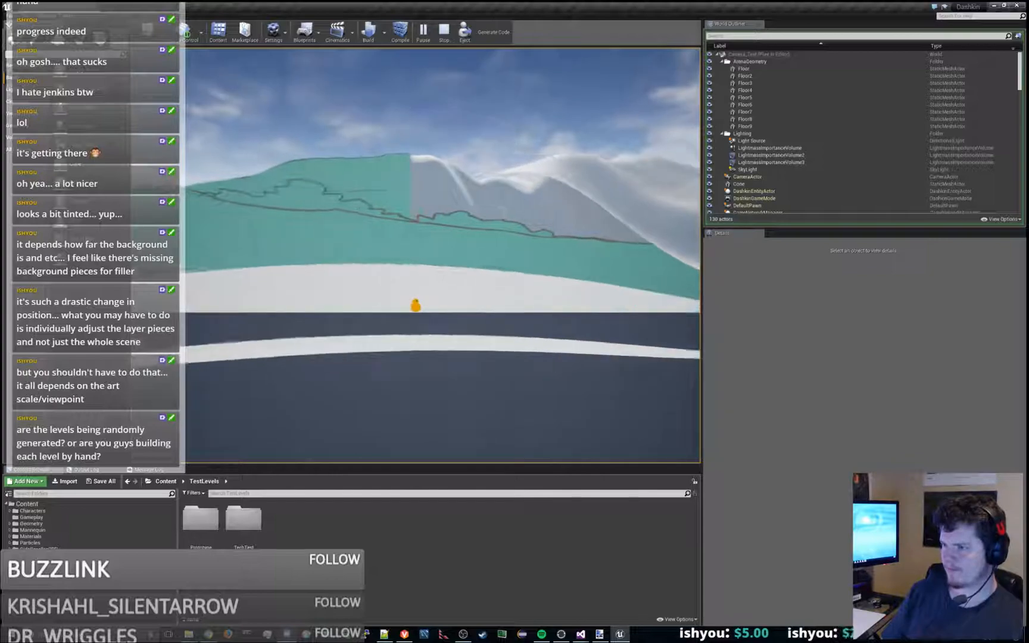
key(a)
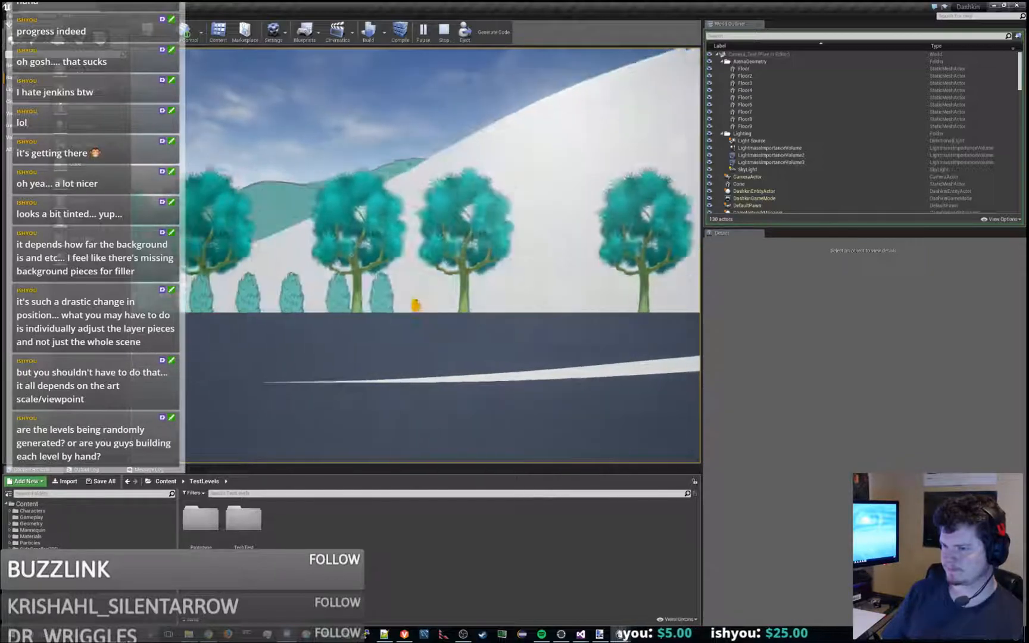
key(space)
key(space)
key(a)
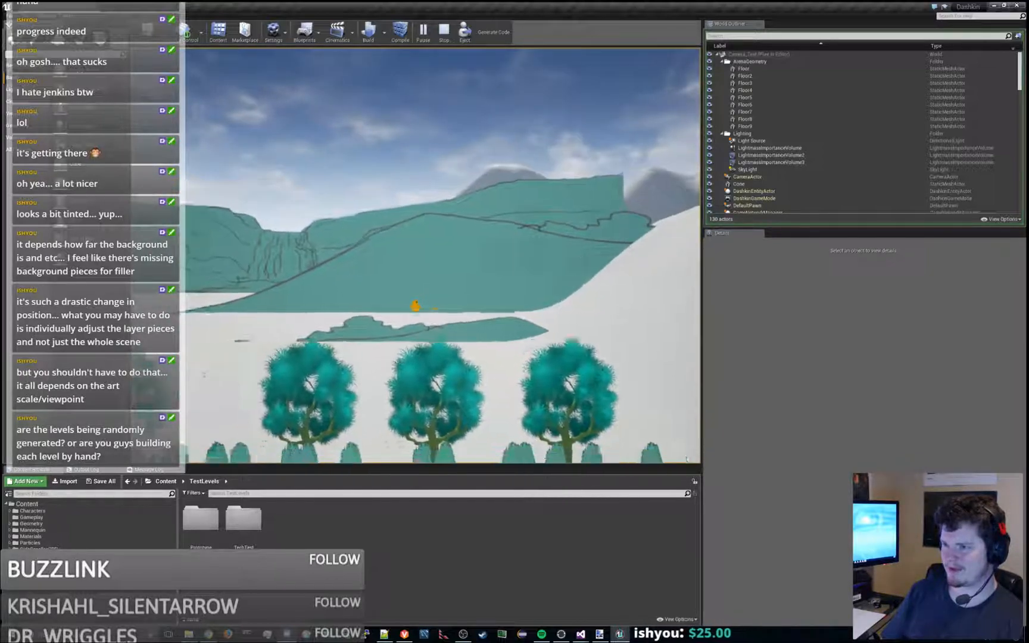
key(space)
key(a)
key(space)
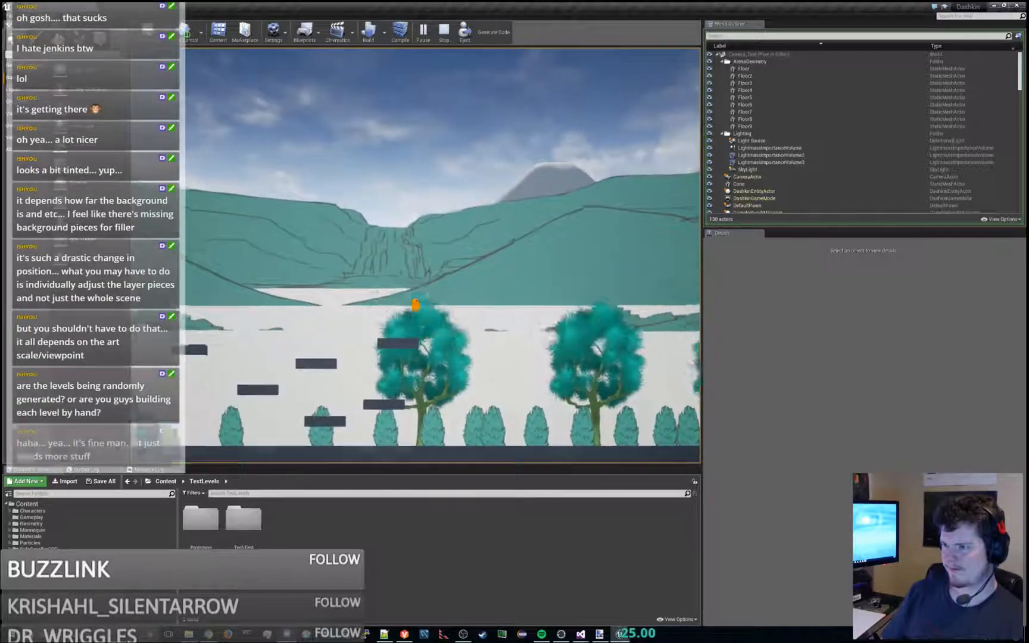
key(space)
key(a)
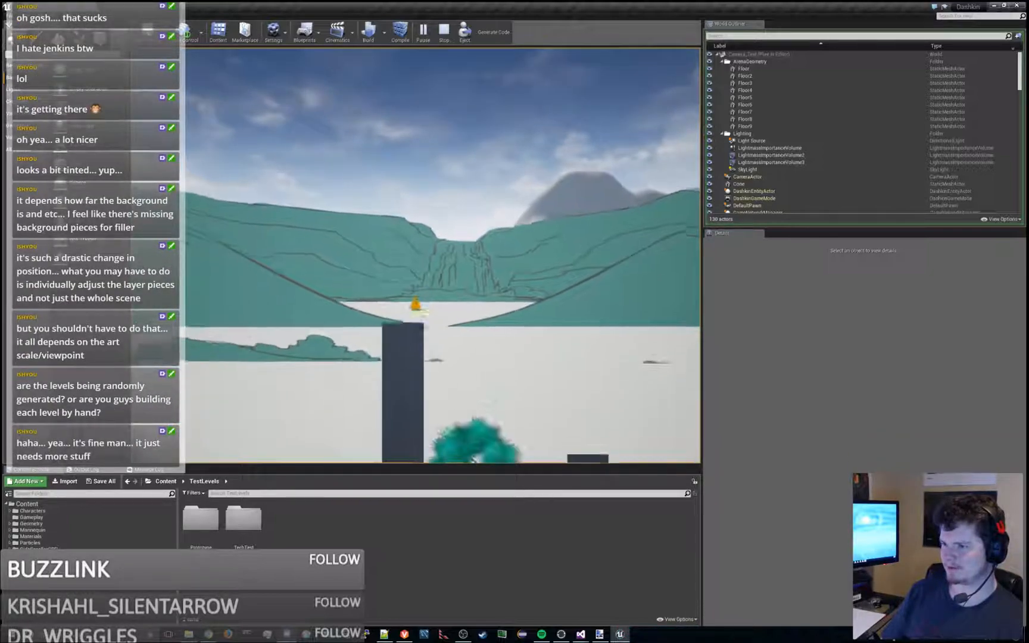
- Jump the character up and down around the tall pillar and floating platforms to examine the waterfall backdrop and the mountain behind it
key(space)
key(d)
key(space)
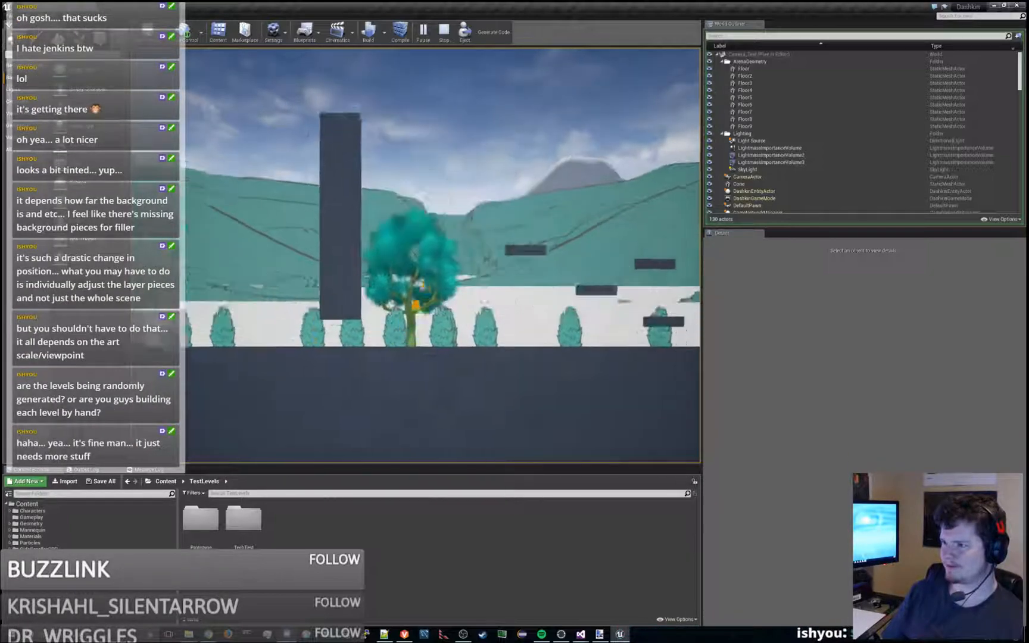
key(a)
key(space)
key(space)
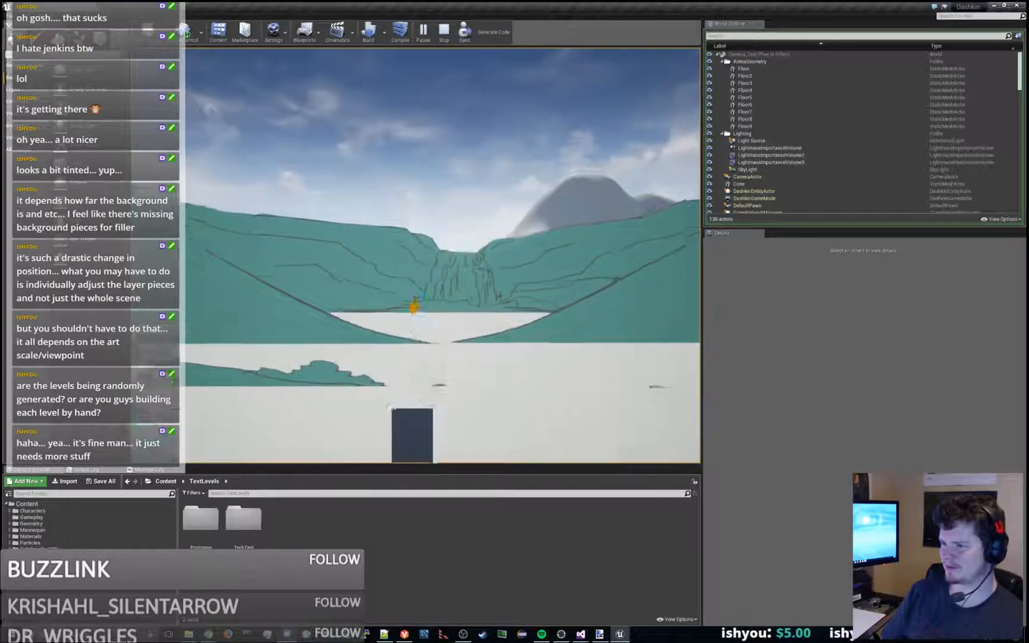
key(d)
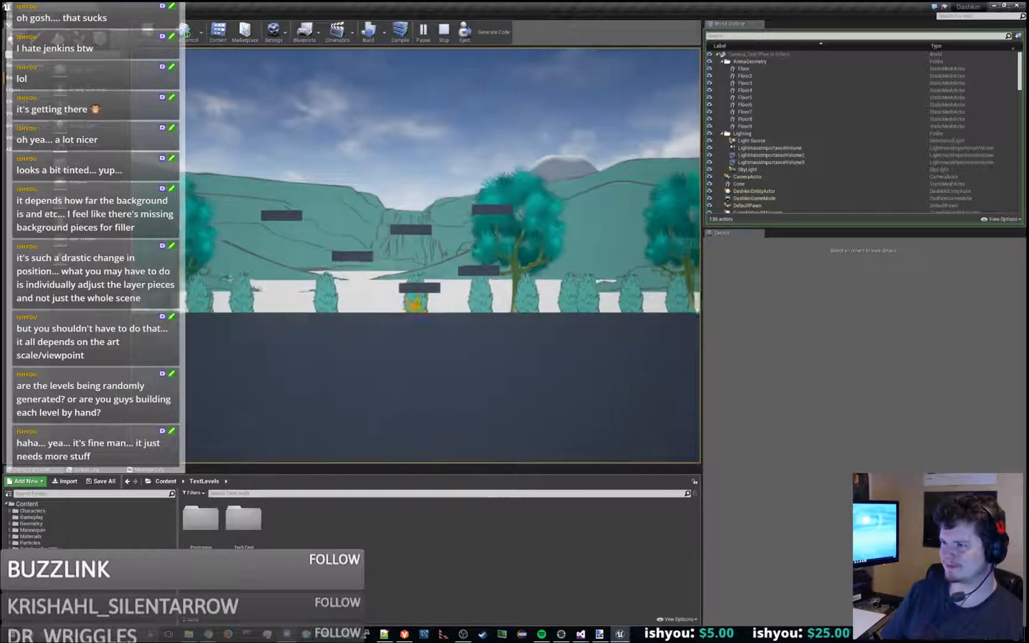
key(space)
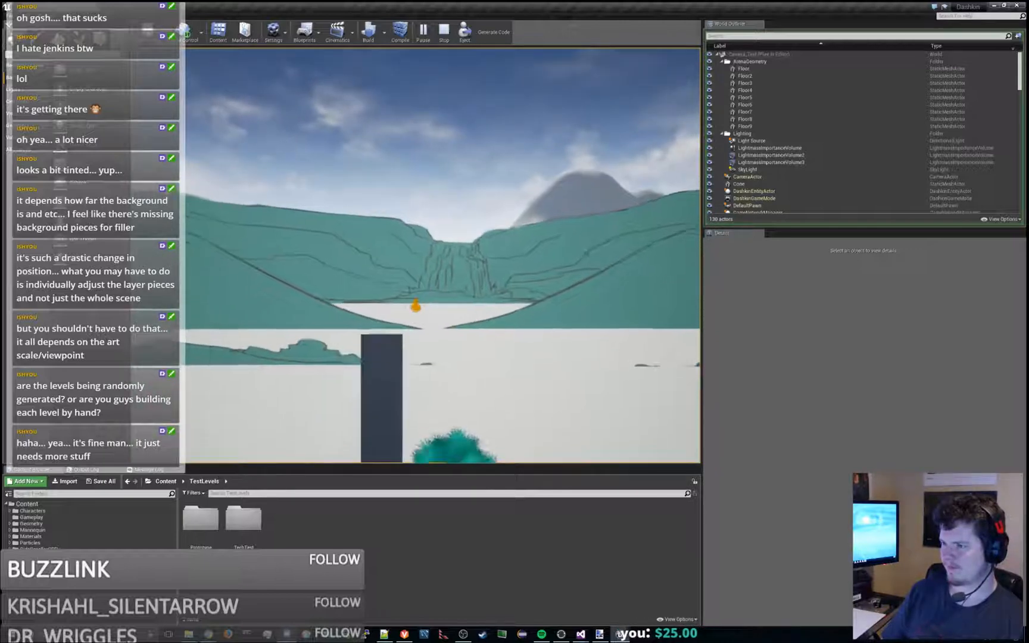
- Run and jump the character between the tall pillar and the tree row to examine how the waterfall backdrop shifts
key(d)
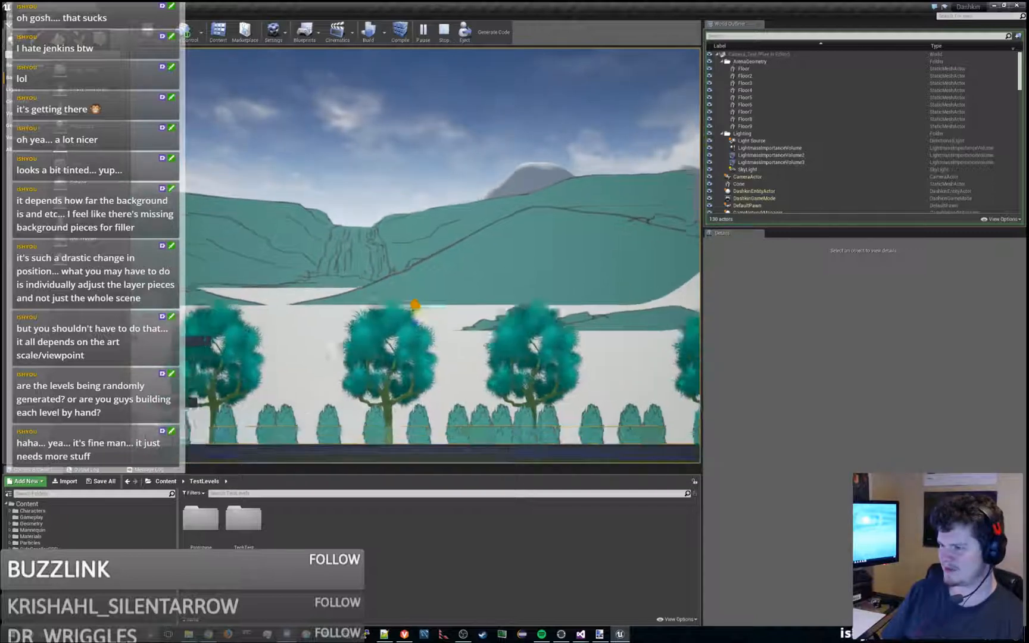
key(a)
key(space)
key(a)
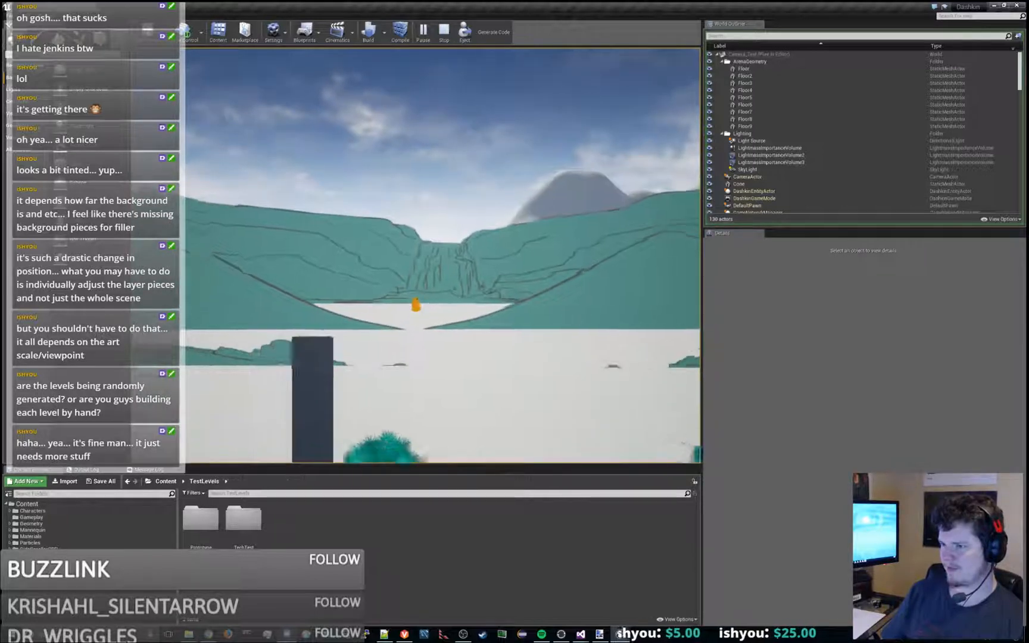
key(d)
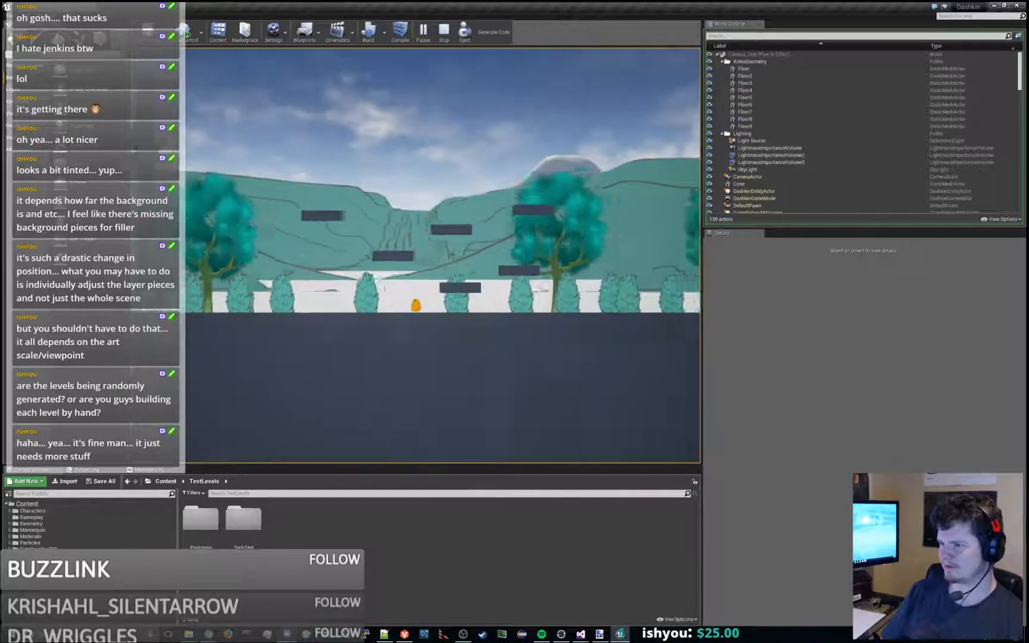
key(space)
key(space)
key(a)
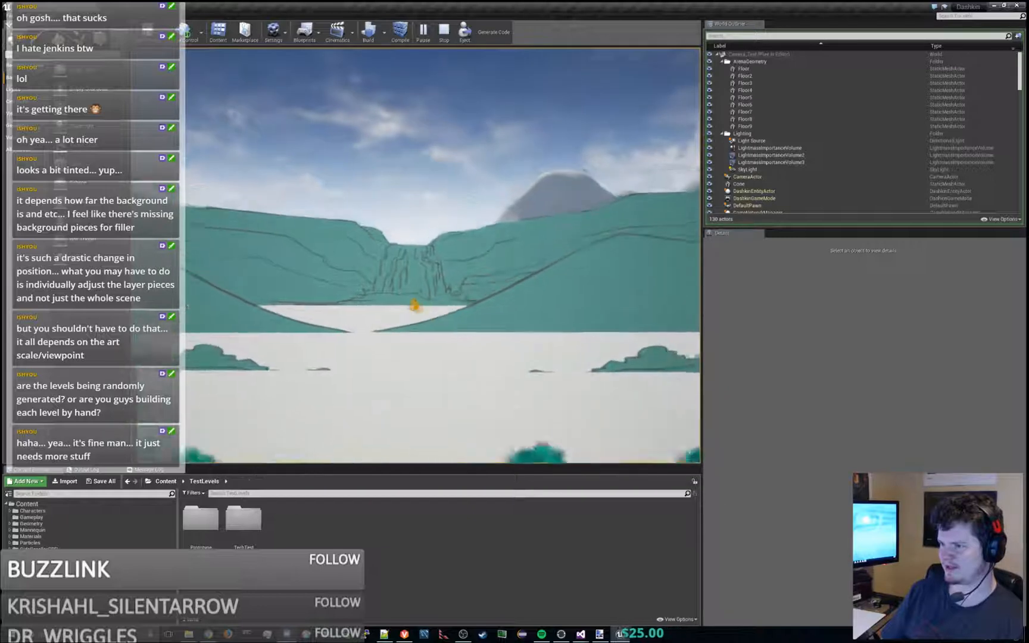
- Jump the character repeatedly between the pillar top and the floating platforms to examine the distant mountain's movement behind the painted hills
key(a)
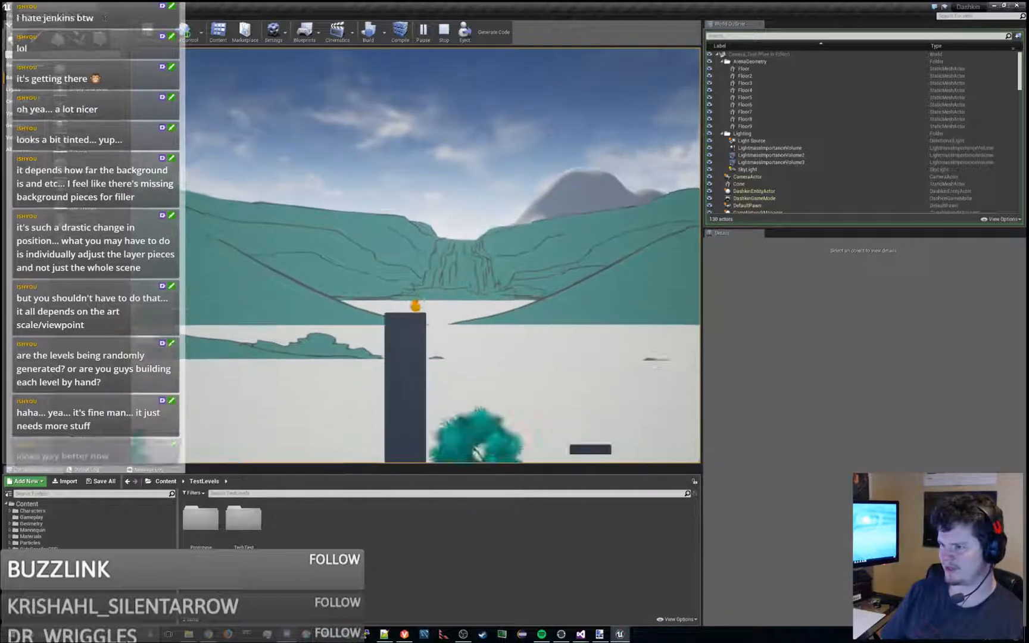
key(space)
key(d)
key(space)
key(d)
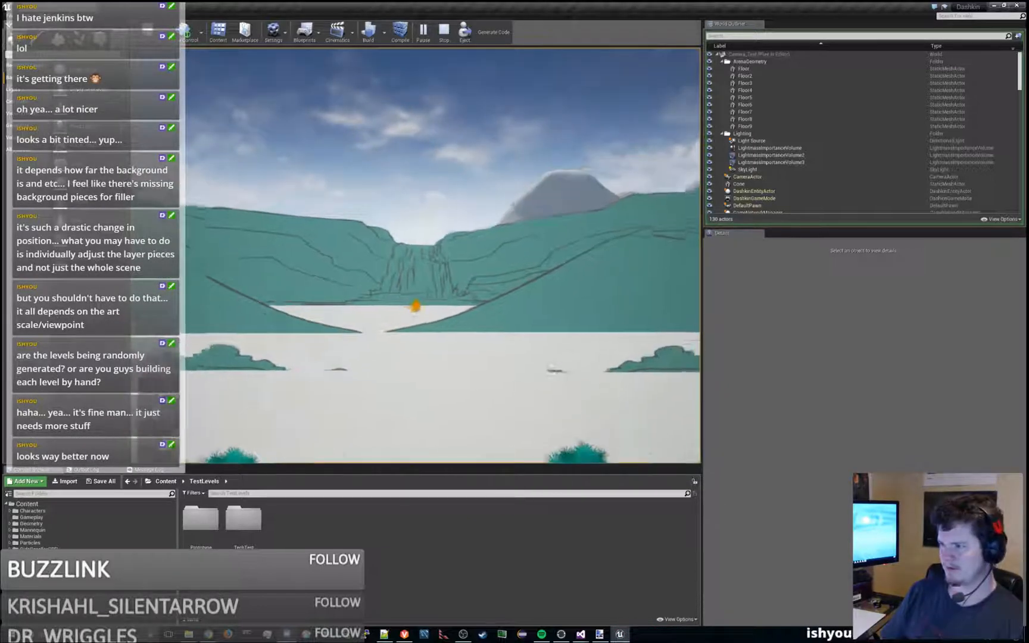
key(space)
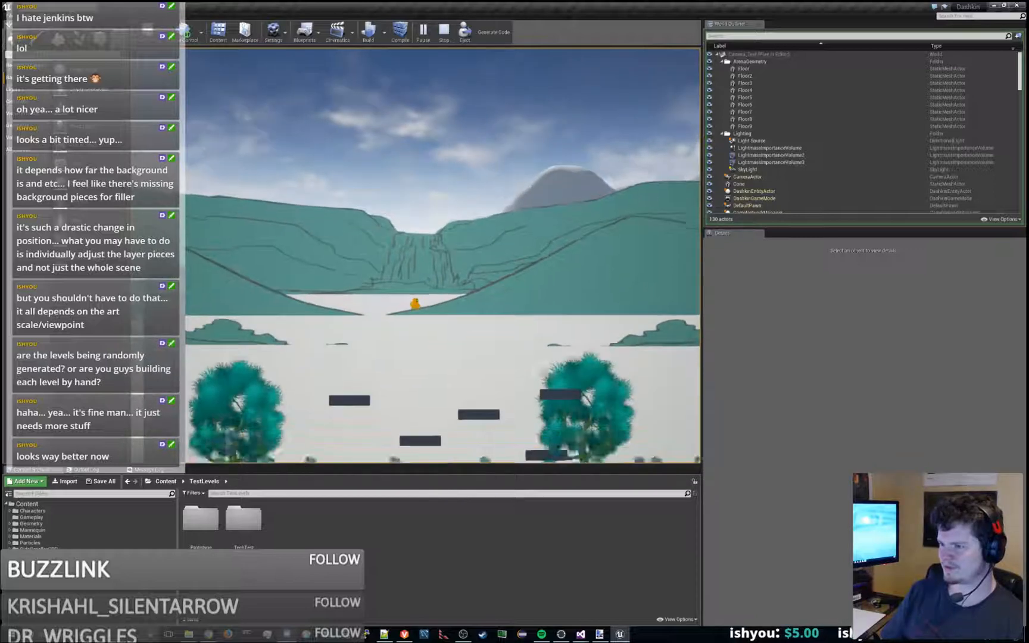
key(space)
key(a)
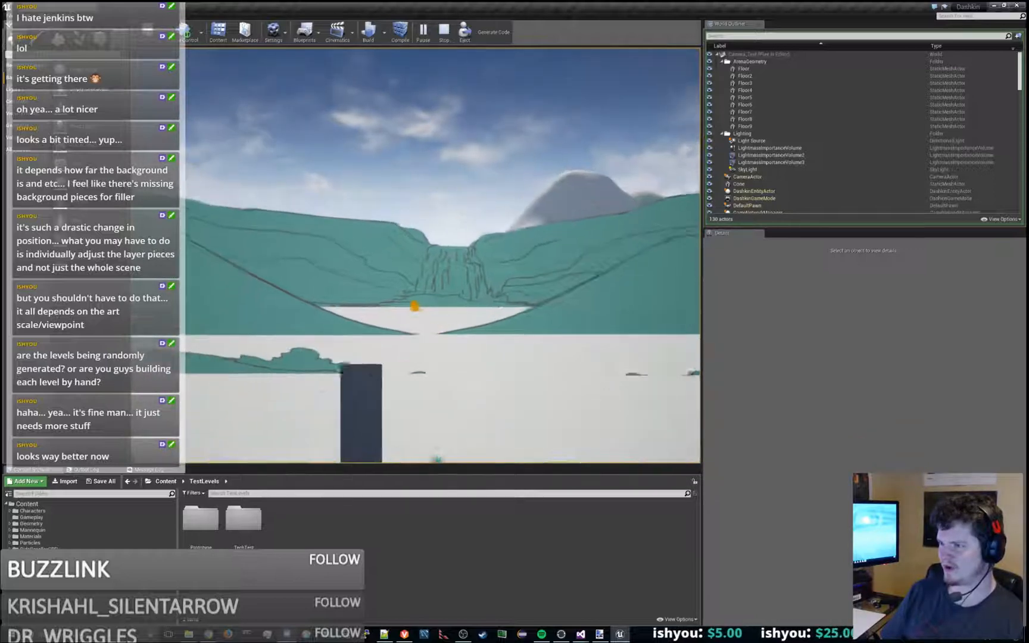
key(d)
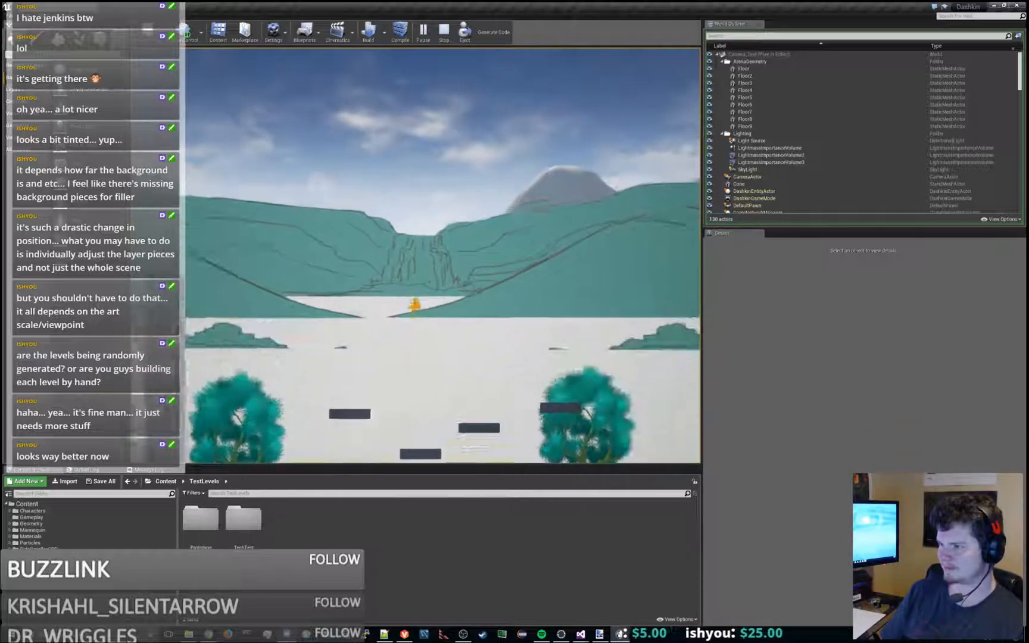
key(d)
key(space)
key(a)
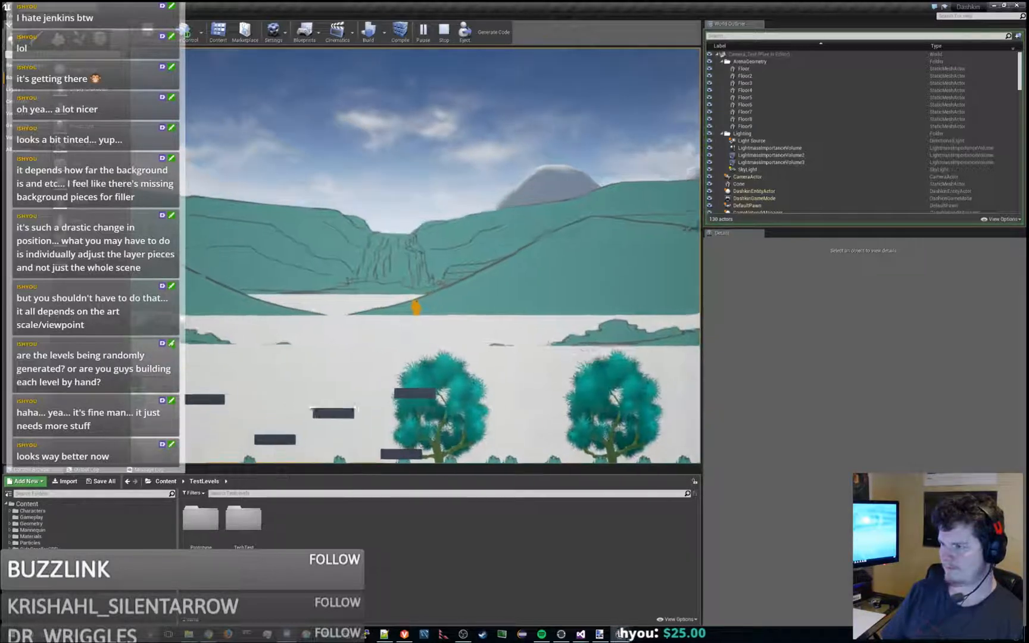
key(space)
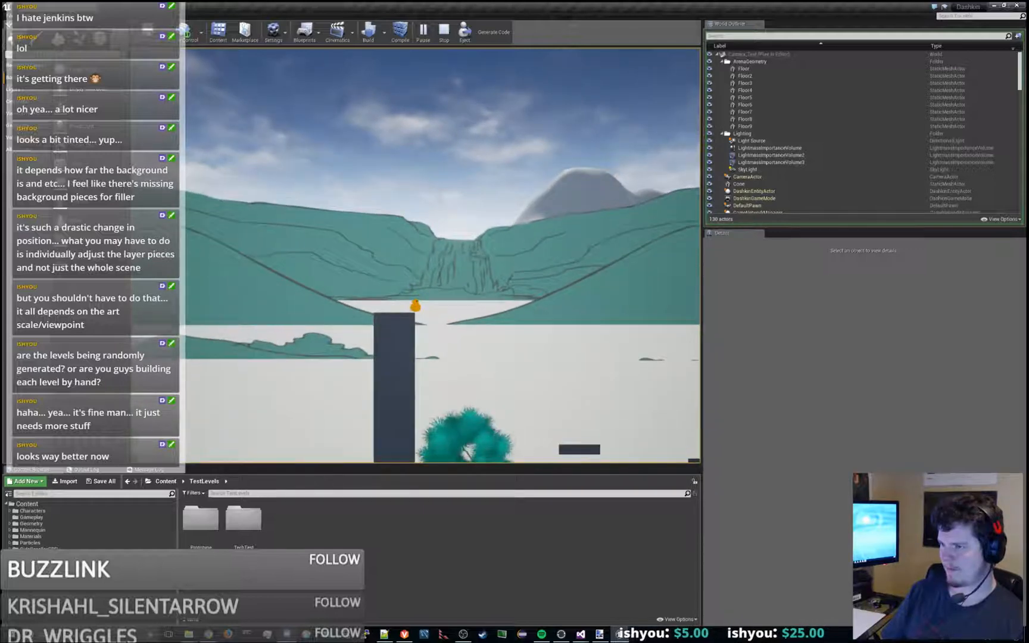
- Drop the character off the pillar and run past the trees to examine where the sculpted terrain covers the painted hills' edge
key(d)
key(space)
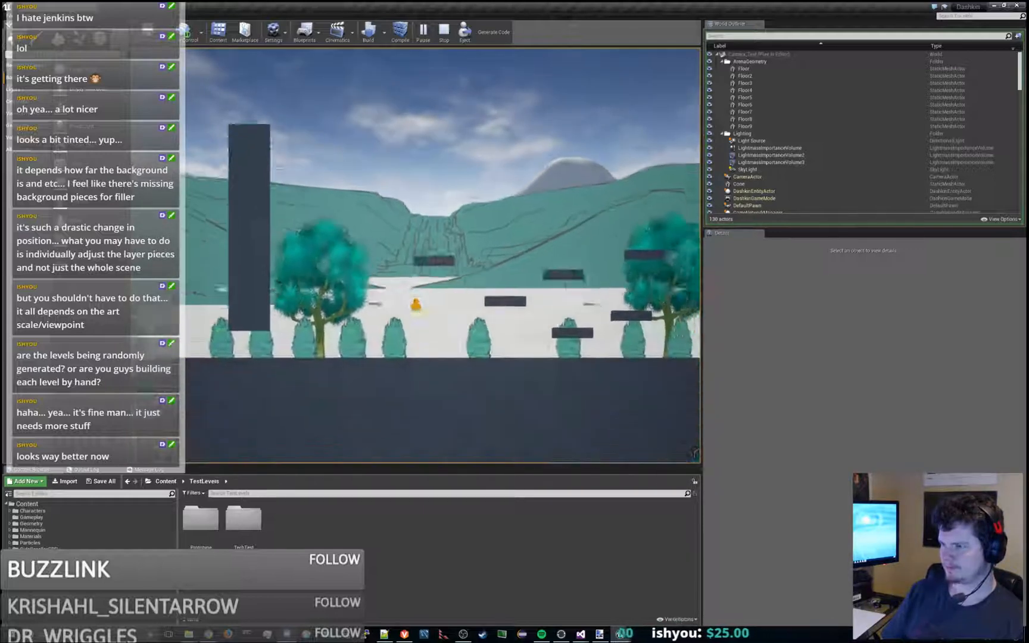
key(space)
key(space)
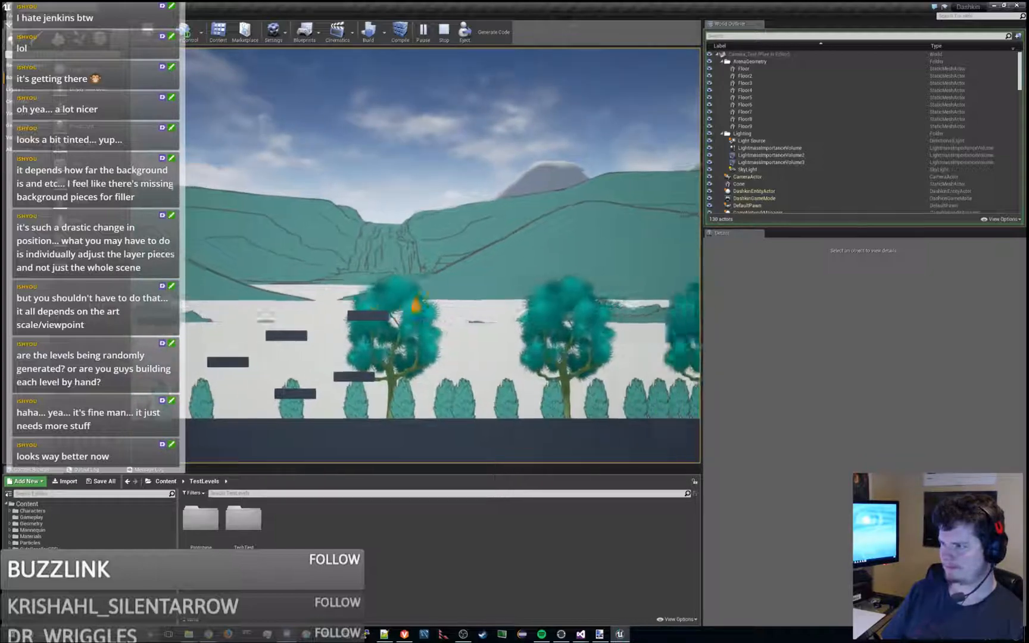
key(d)
key(space)
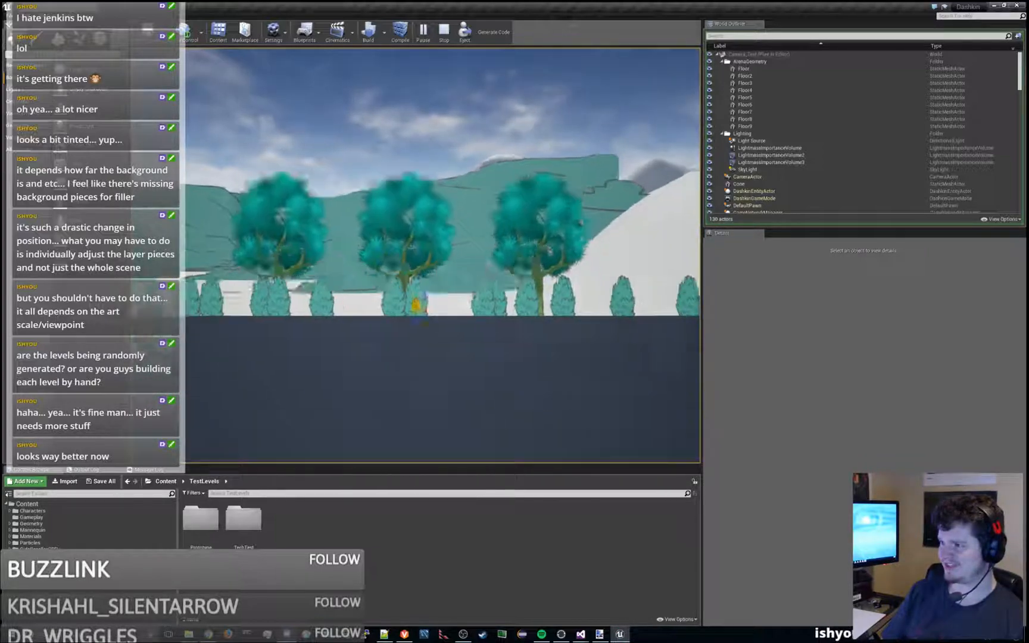
key(space)
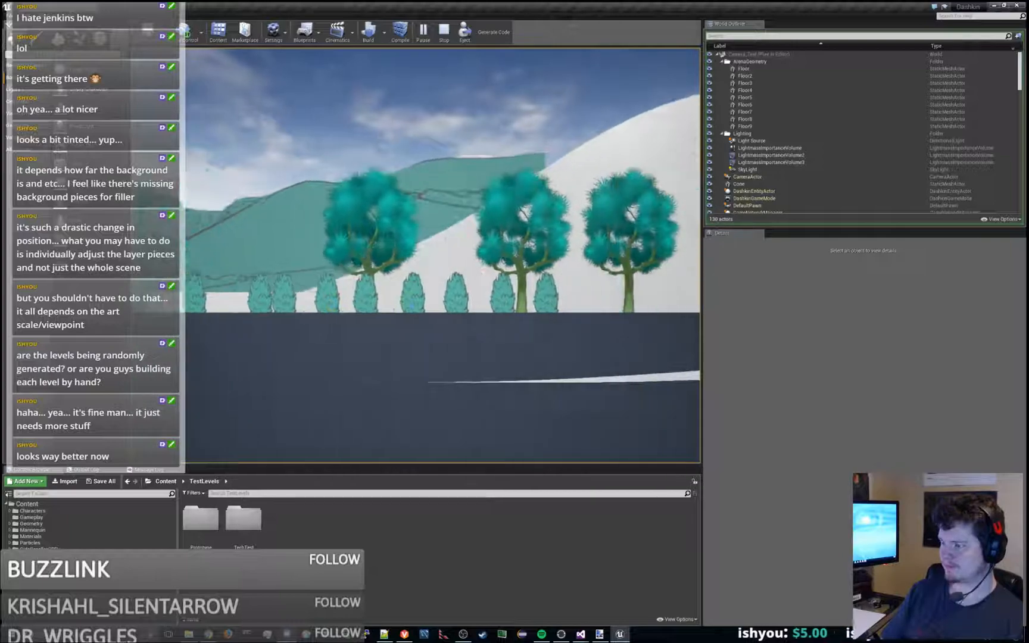
key(a)
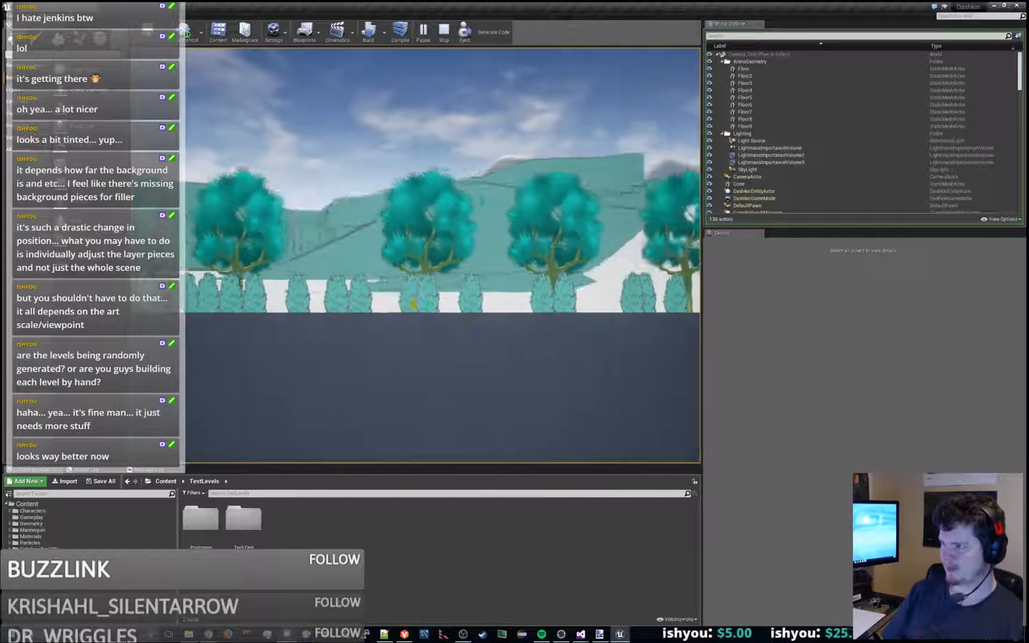
- Run and jump the character back over the floating platforms to the pillar to examine the empty ground below the waterfall
key(space)
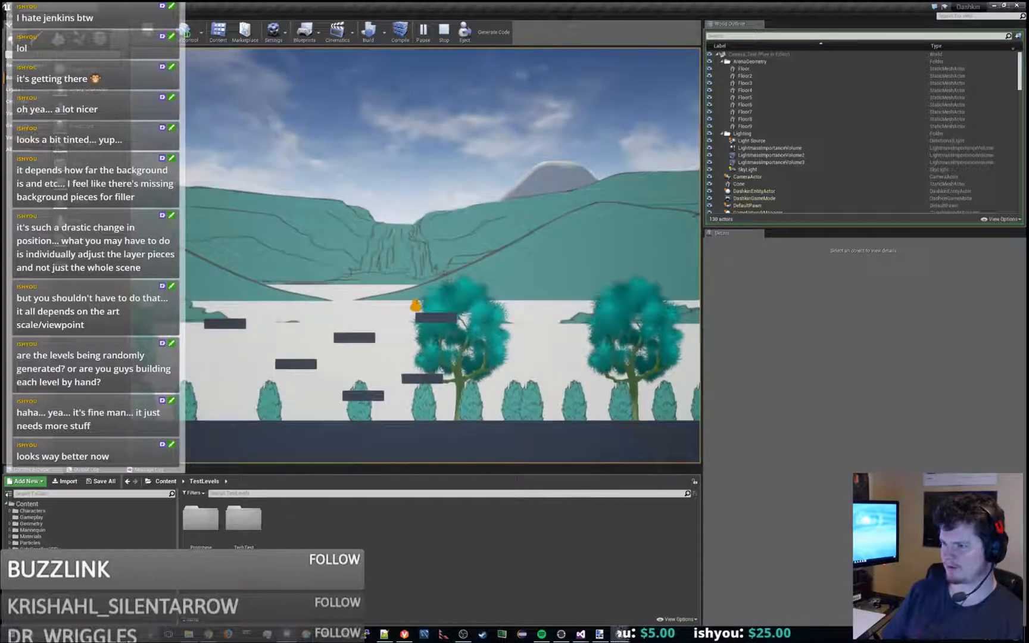
key(space)
key(a)
key(space)
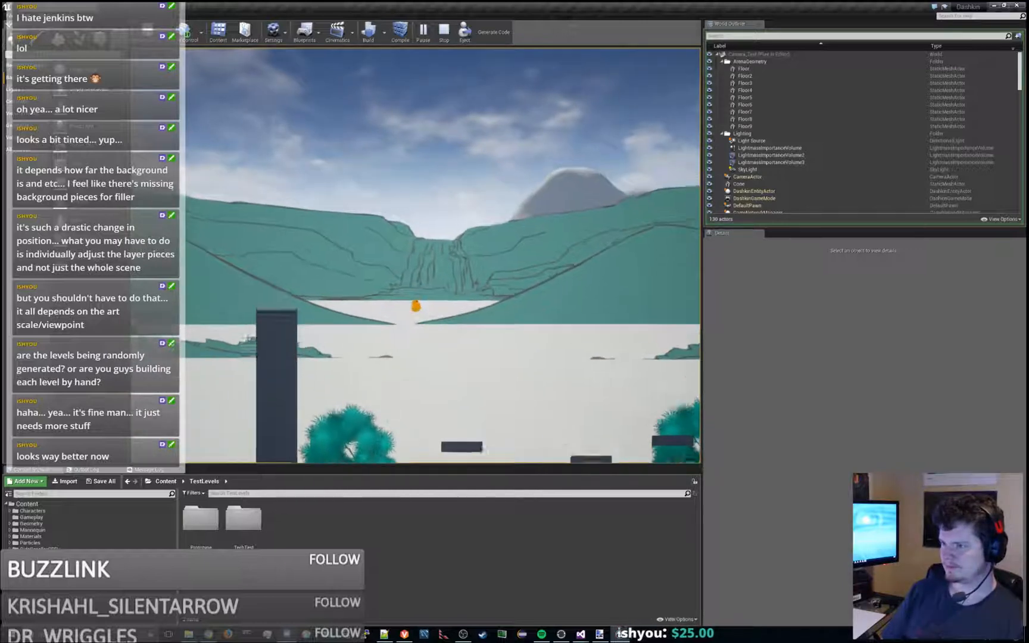
key(a)
key(space)
key(d)
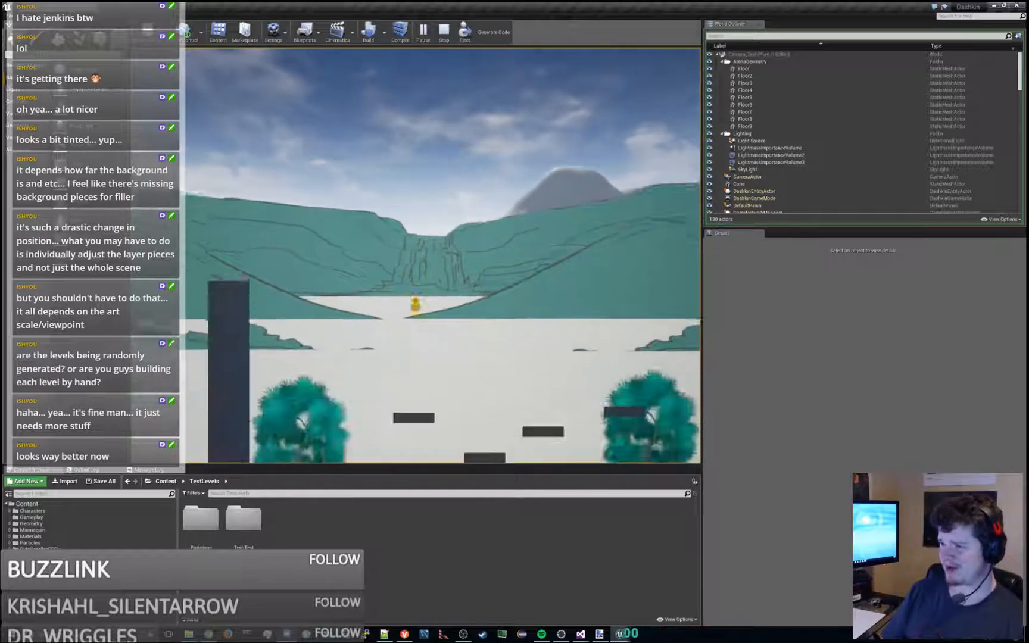
- Stop the play session and switch the editor to landscape sculpting
key(Escape)
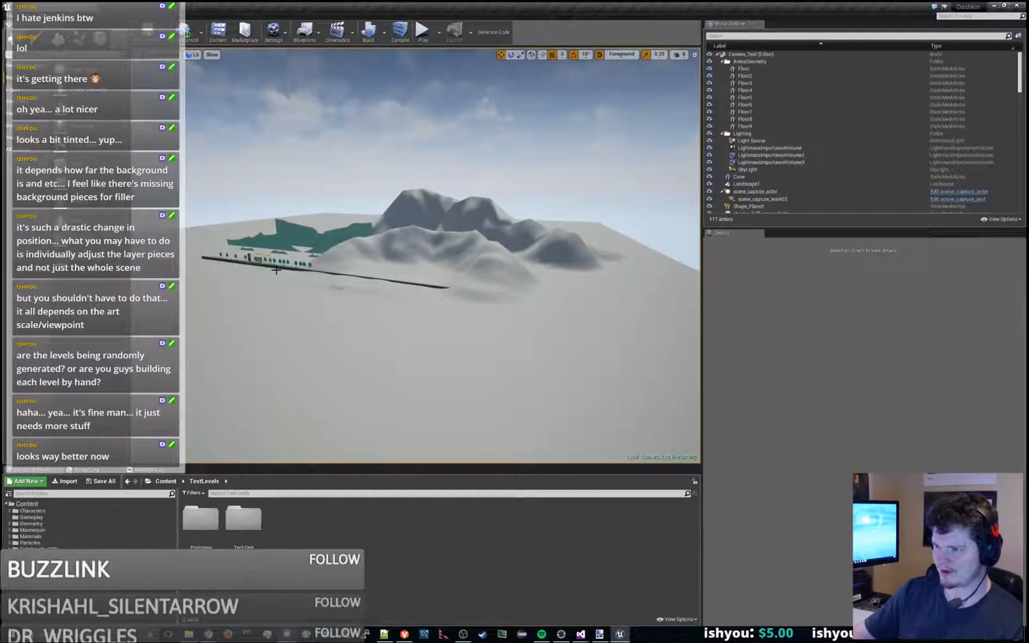
click(301, 263)
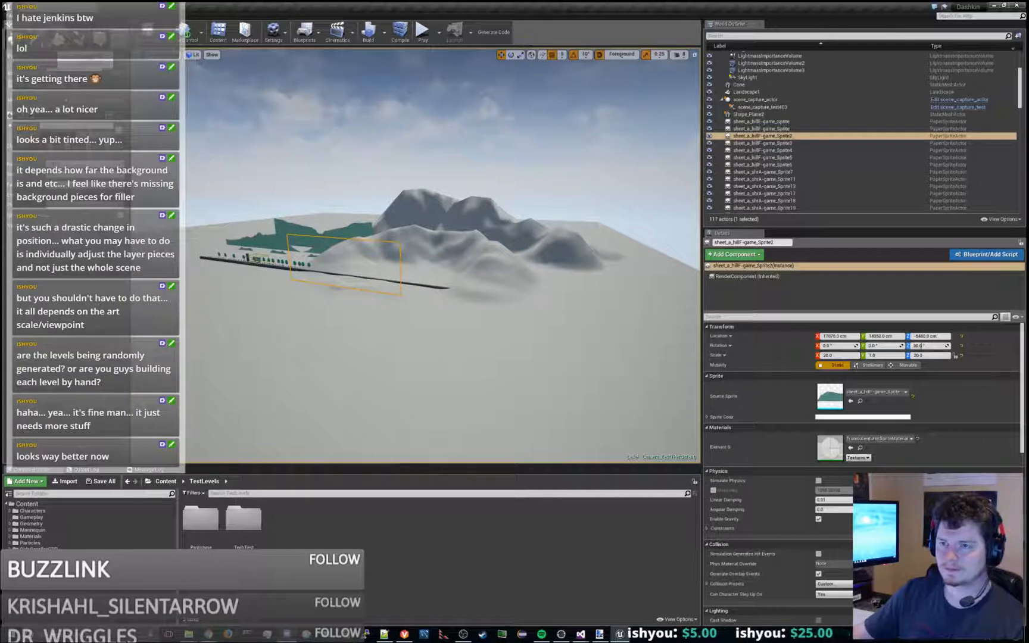
click(59, 39)
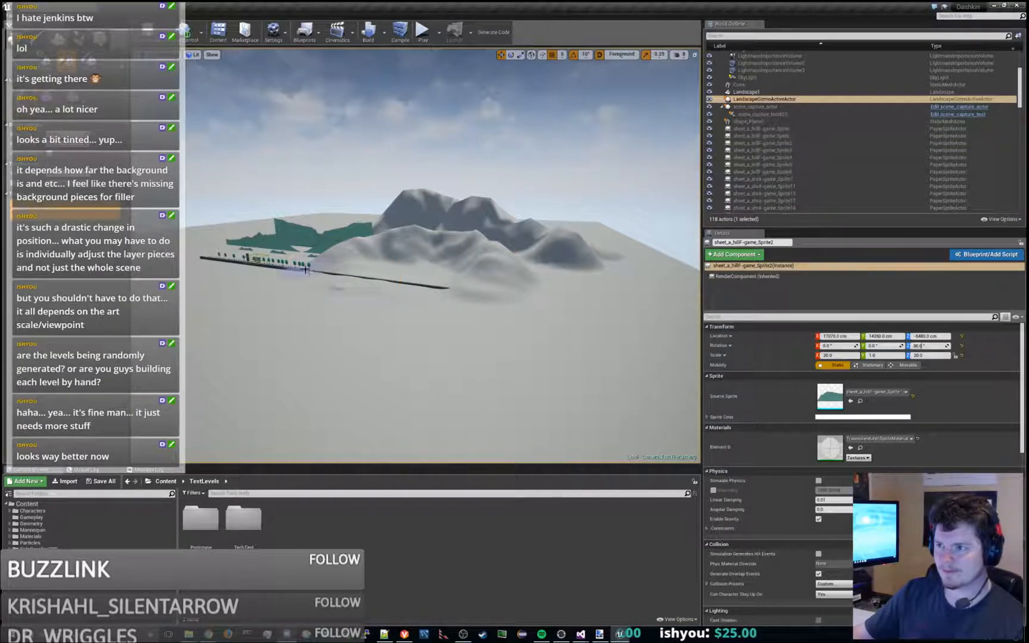
- Try sculpting raised terrain around the level's long floor strip, and undo the strokes
right_drag(328, 249, 327, 275)
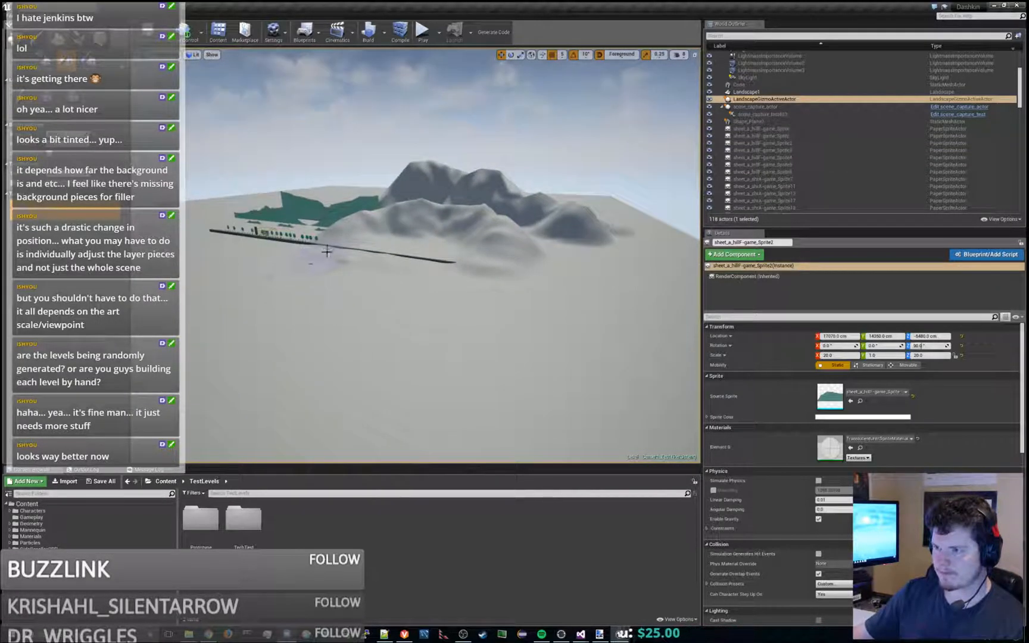
drag(328, 247, 335, 267)
right_drag(335, 266, 332, 252)
key(ctrl+z)
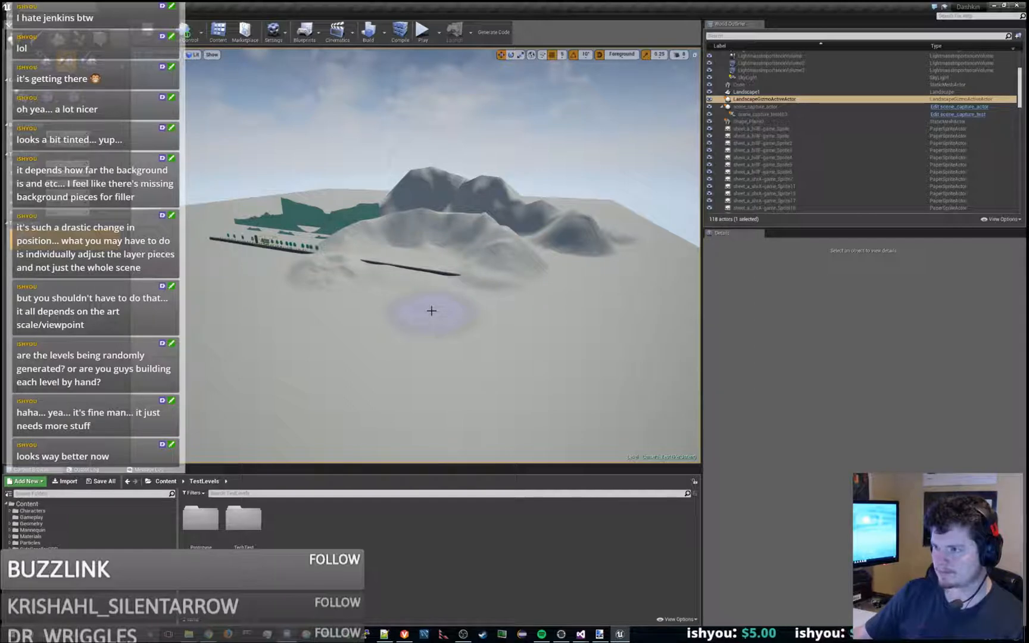
key(ctrl+z)
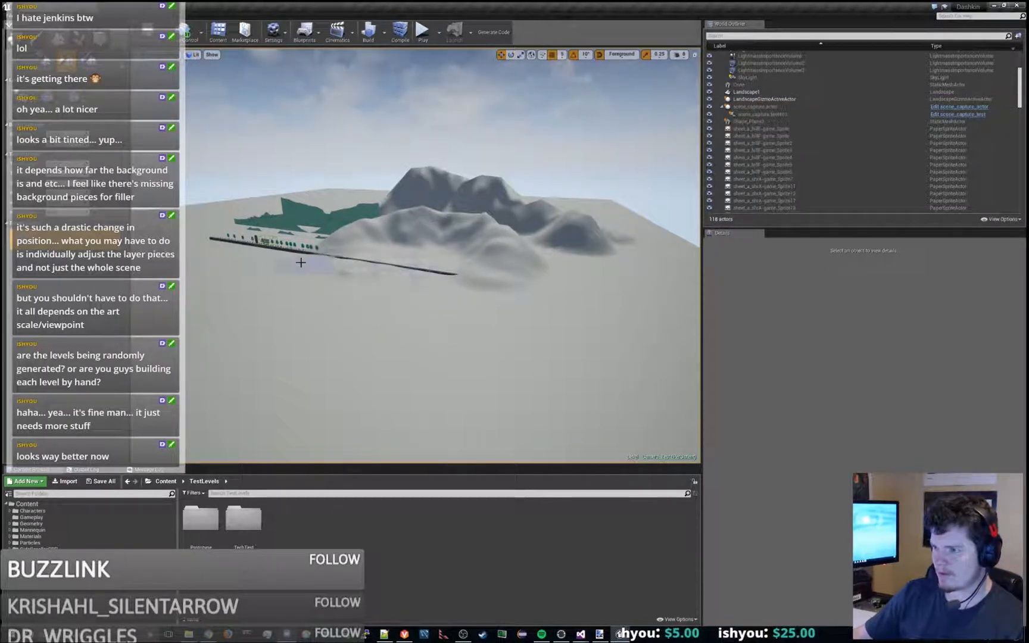
- Sculpt the landscape down around the floor strip and tree row to uncover the painted hill layers behind them
scroll(300, 263, up, 1)
alt+drag(282, 259, 332, 277)
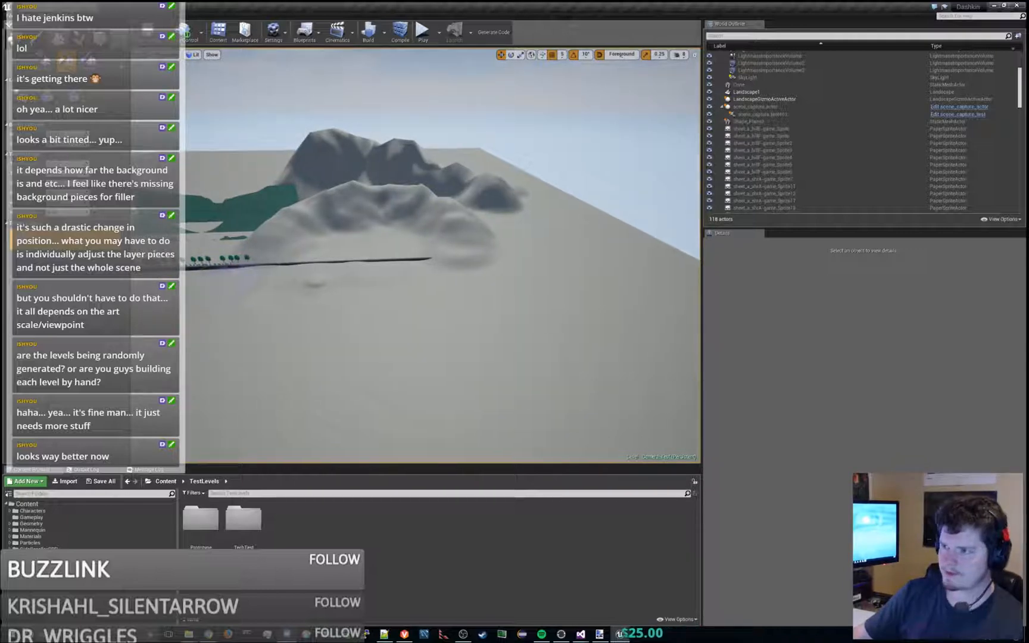
key(a)
right_drag(229, 267, 229, 267)
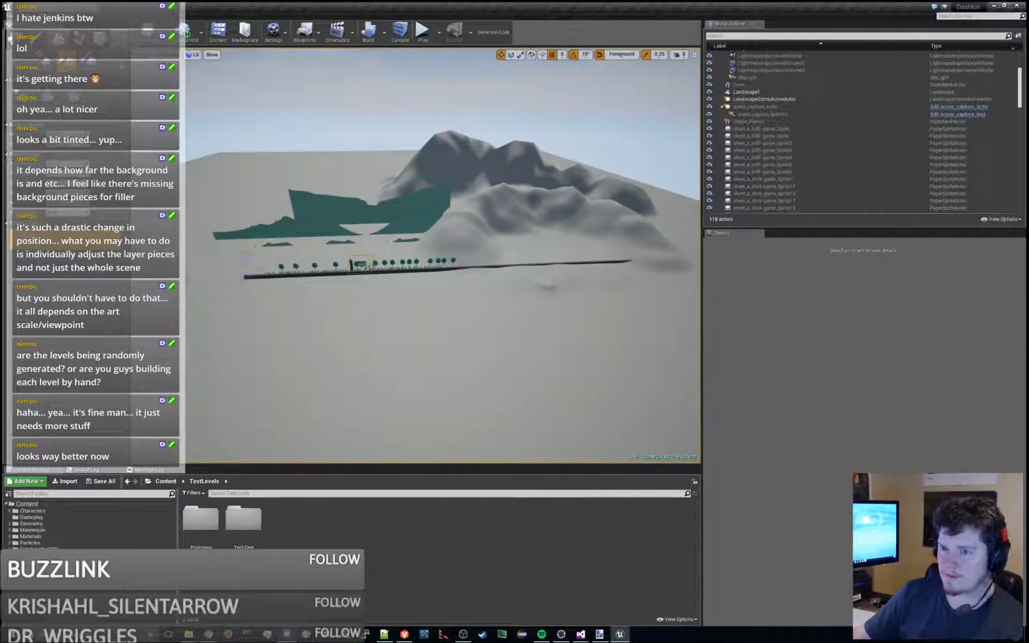
scroll(501, 264, up, 3)
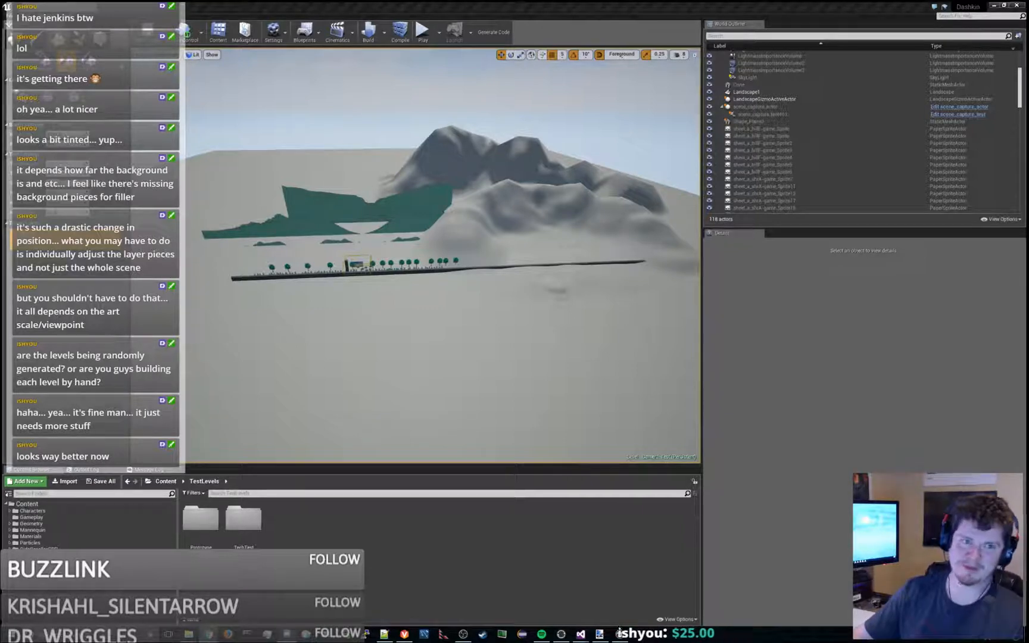
click(453, 245)
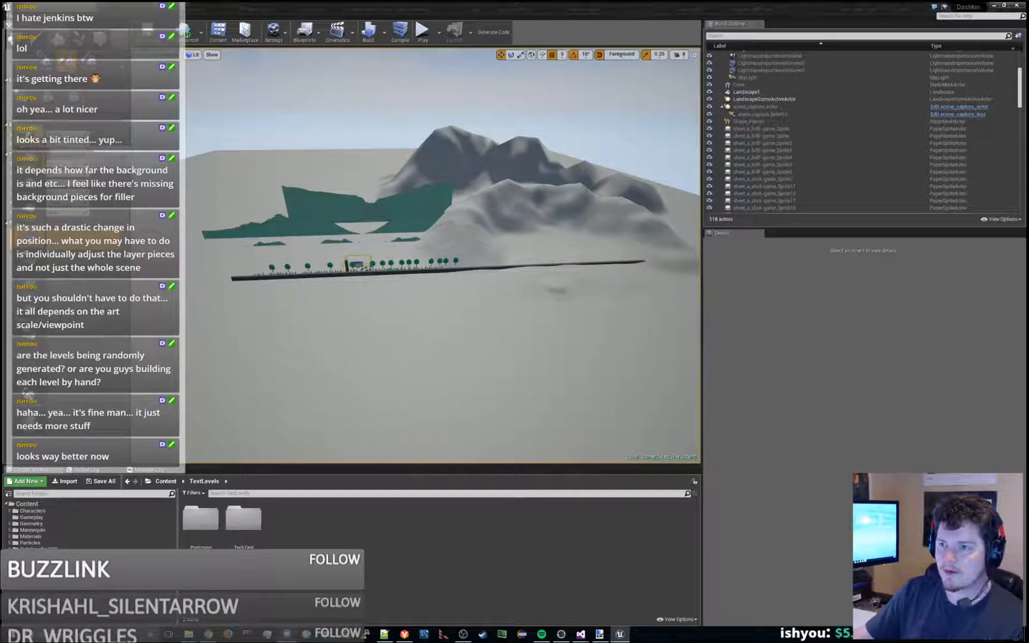
mouse_move(446, 248)
mouse_down()
mouse_move(483, 254)
mouse_move(484, 231)
mouse_up()
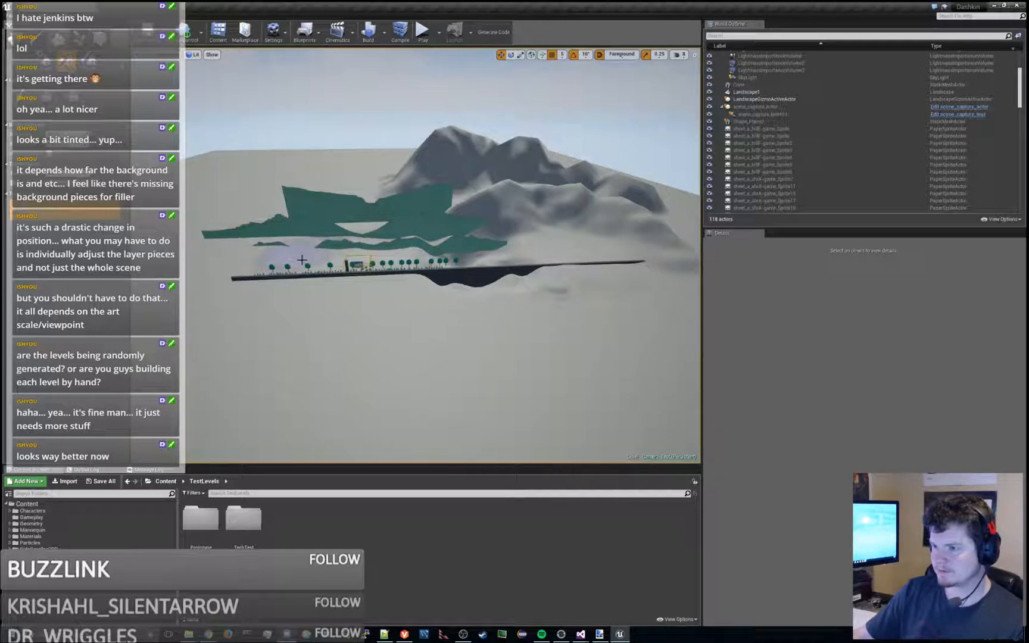
shift+drag(302, 261, 280, 263)
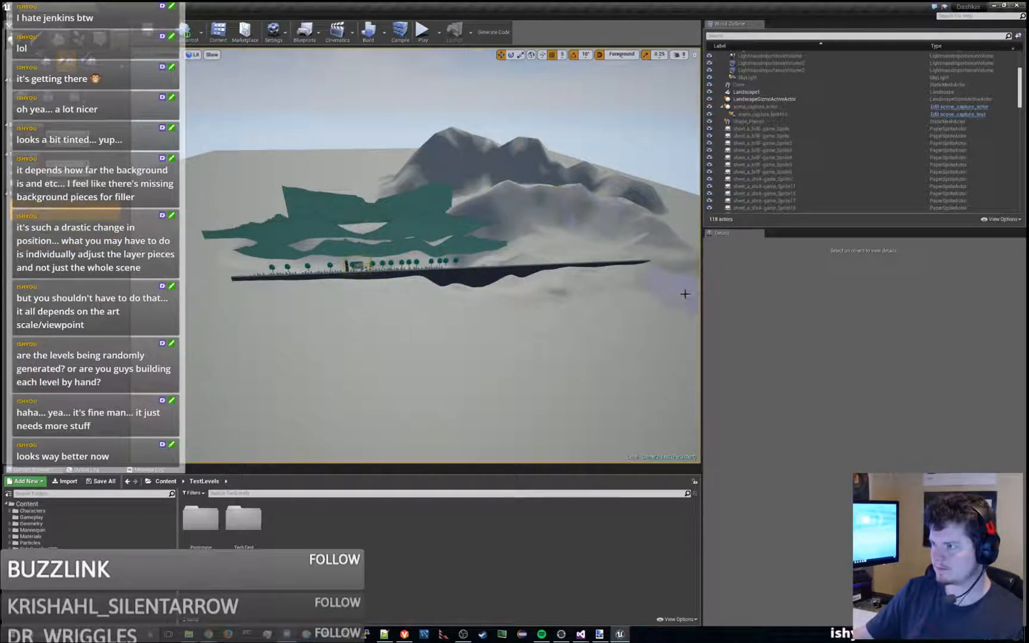
- Play the level and run and jump the character around the platforms, pillar and trees to examine the uncovered hill layers
click(424, 35)
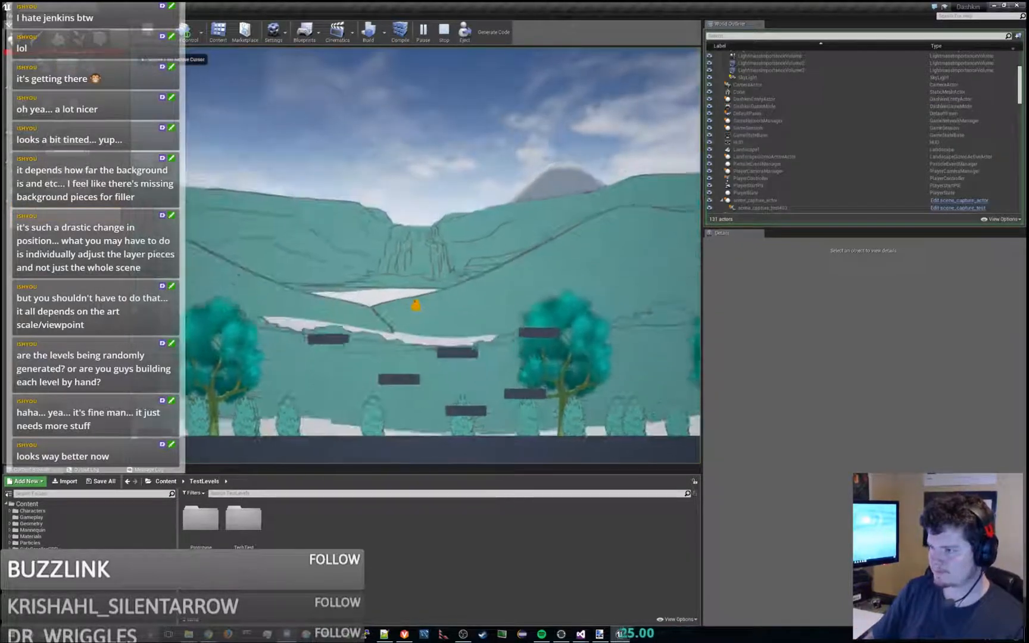
key(d)
key(space)
key(a)
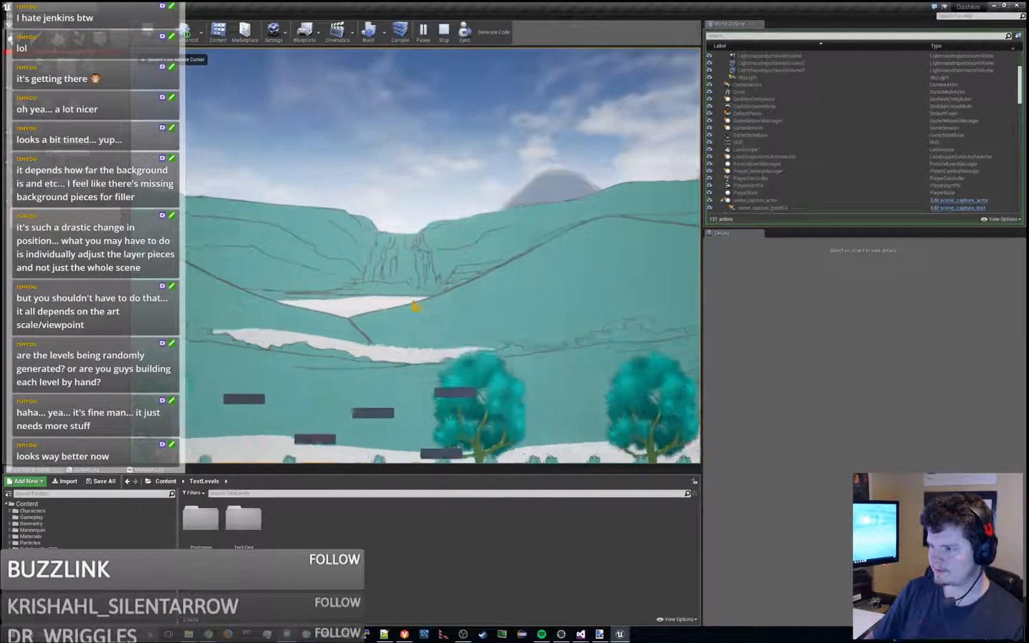
key(space)
key(a)
key(space)
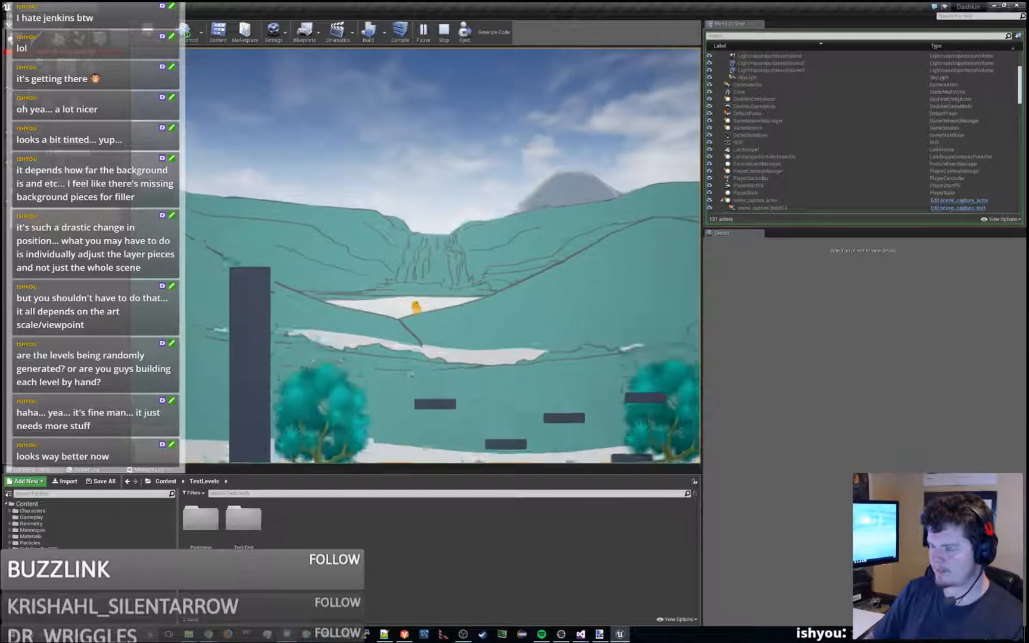
key(a)
key(d)
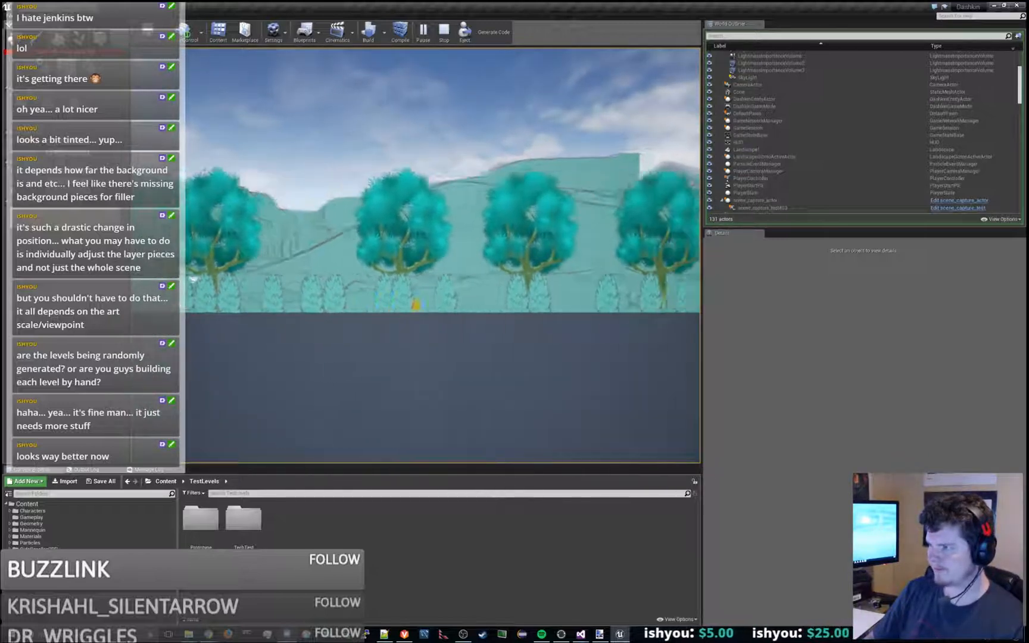
- Jump the character past the outer edge of the painted hill layers to examine the bare terrain and distant peaks
key(space)
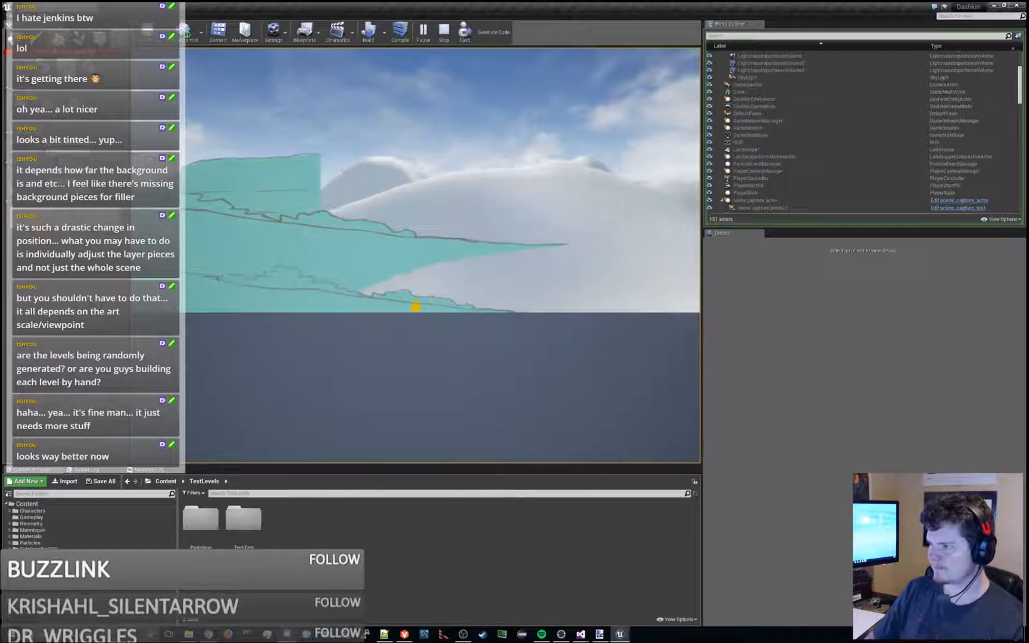
key(space)
key(space)
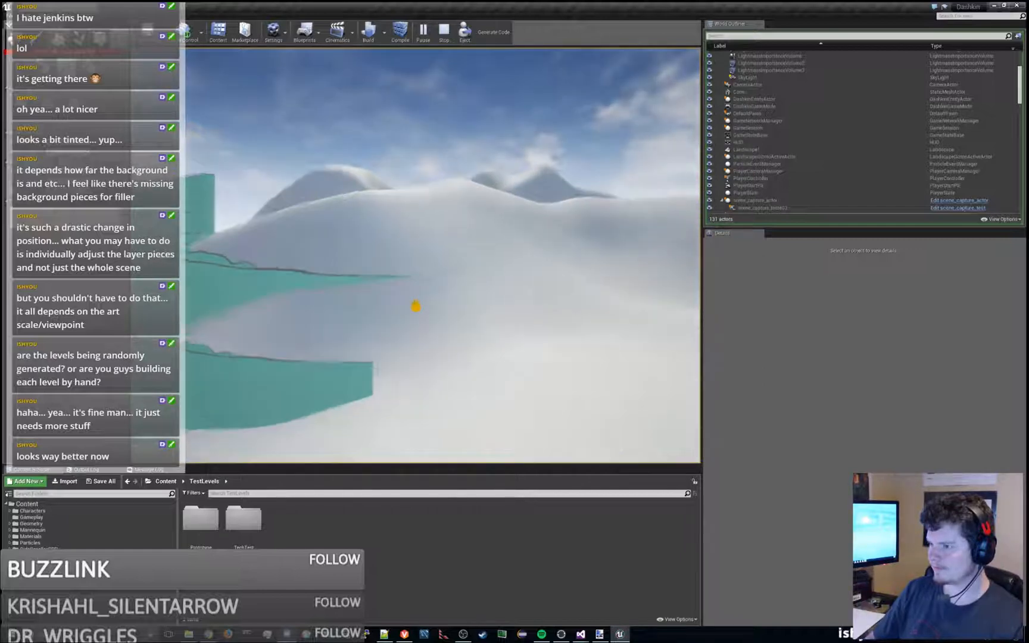
key(space)
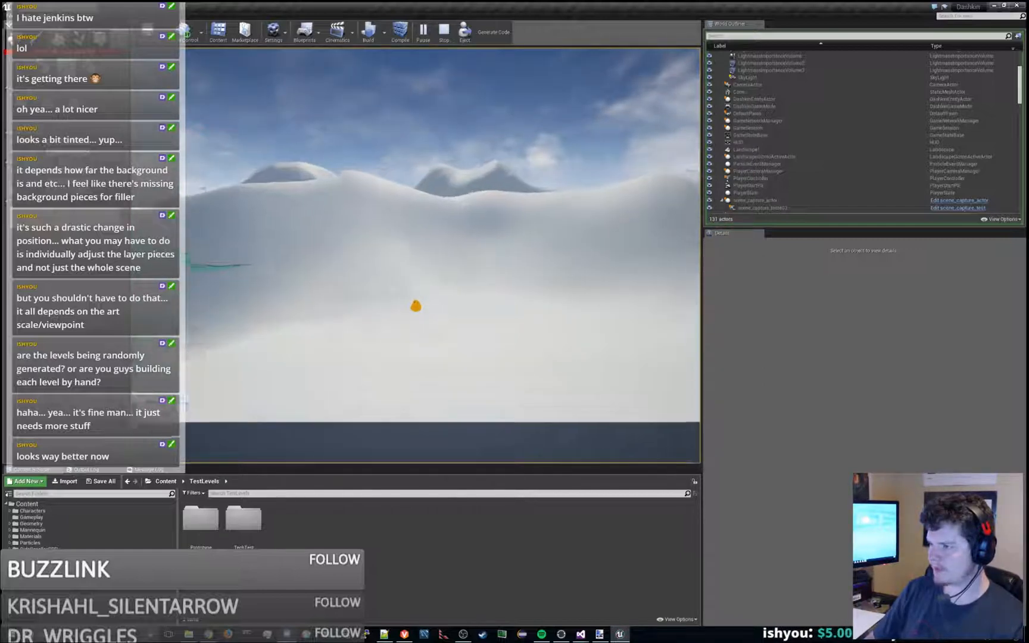
key(space)
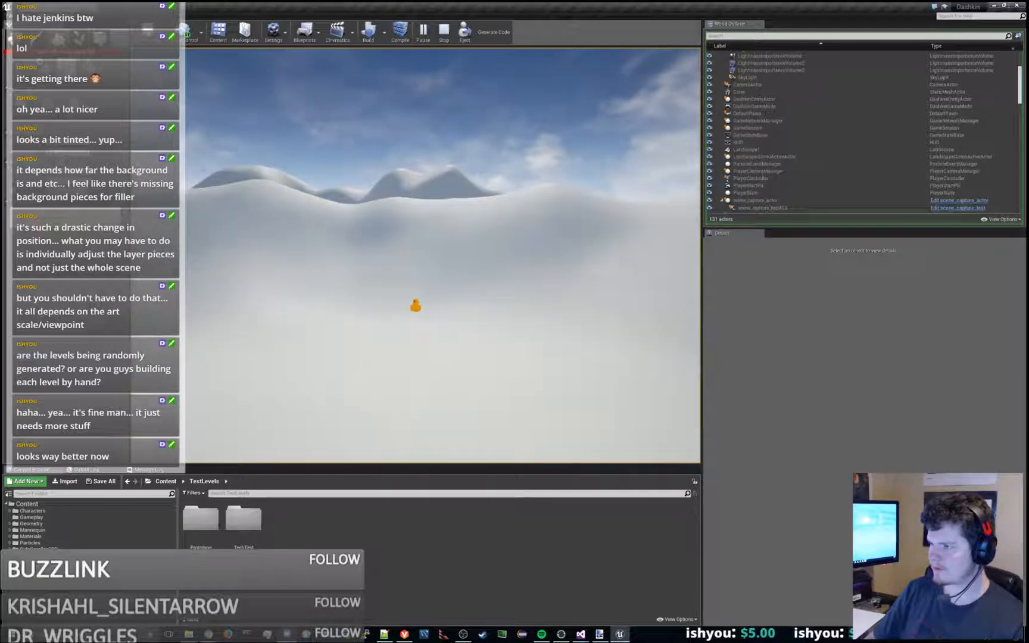
key(space)
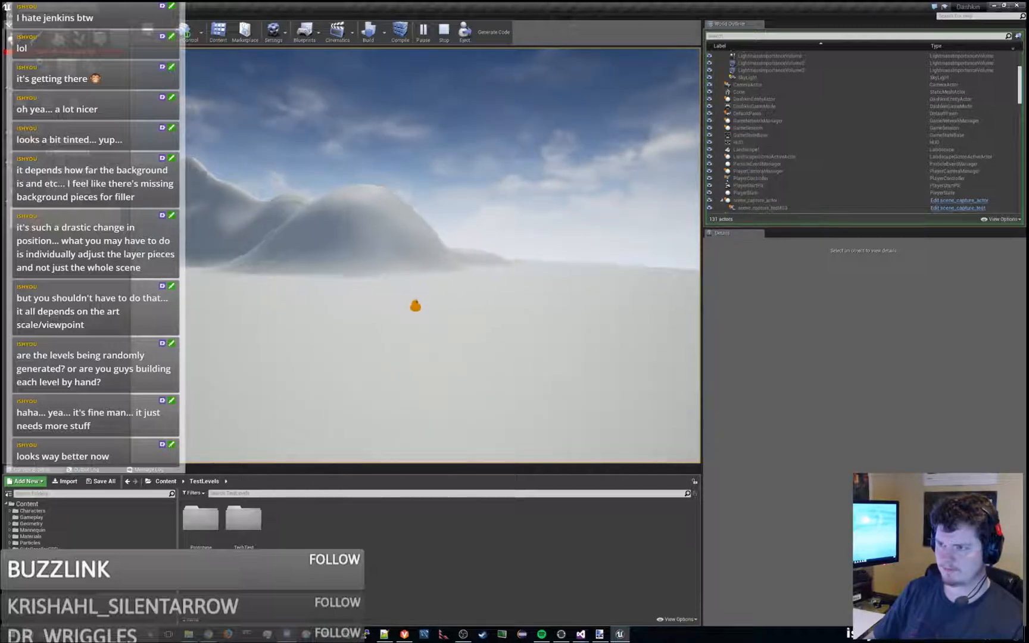
- Run the character back from the far end of the floor strip to examine the mountain silhouettes behind it
key(a)
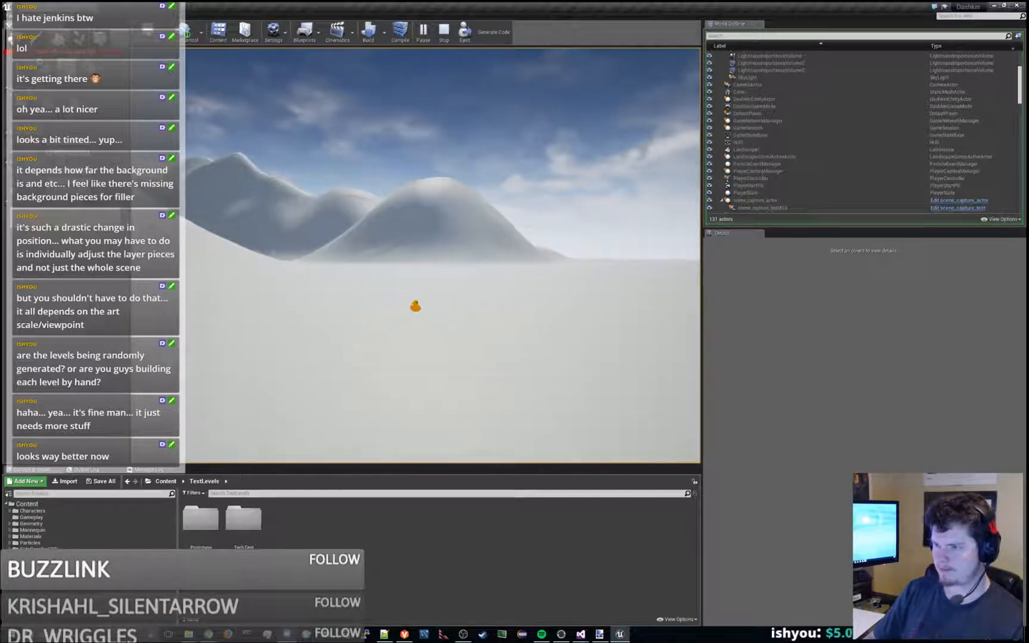
key(a)
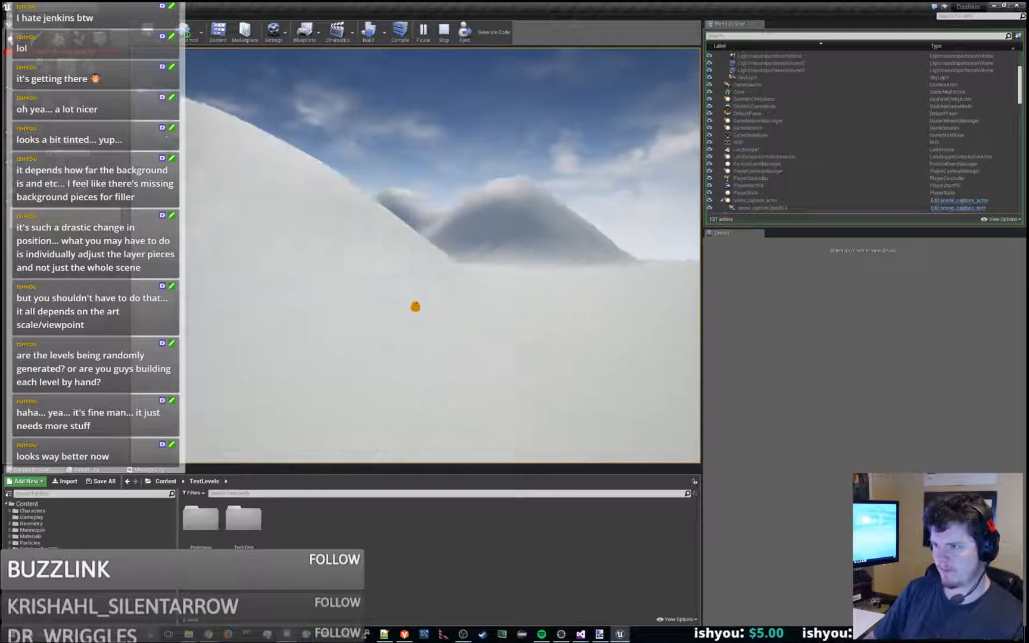
key(a)
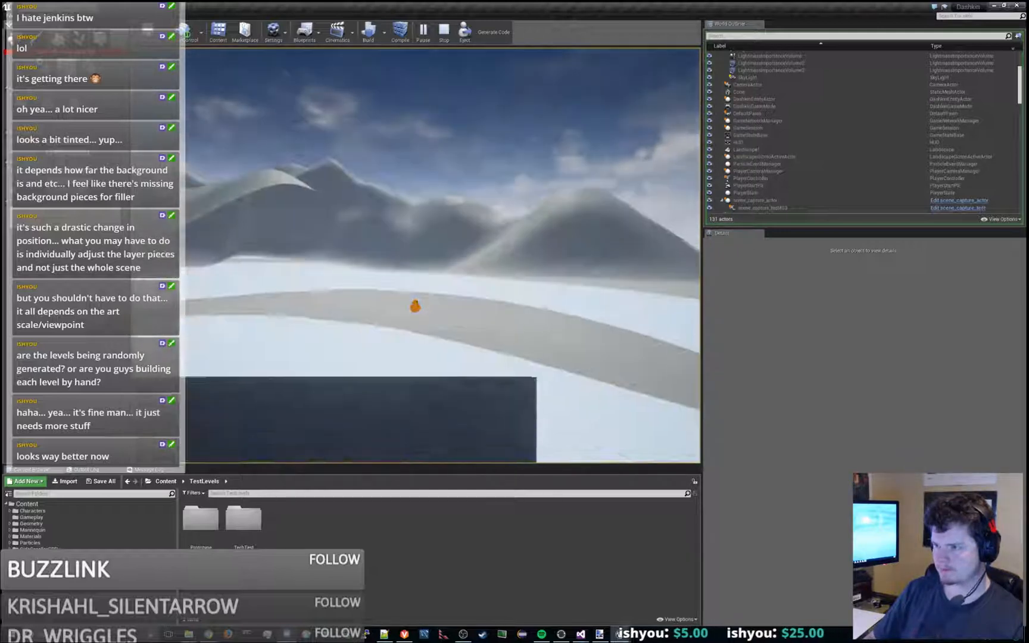
key(a)
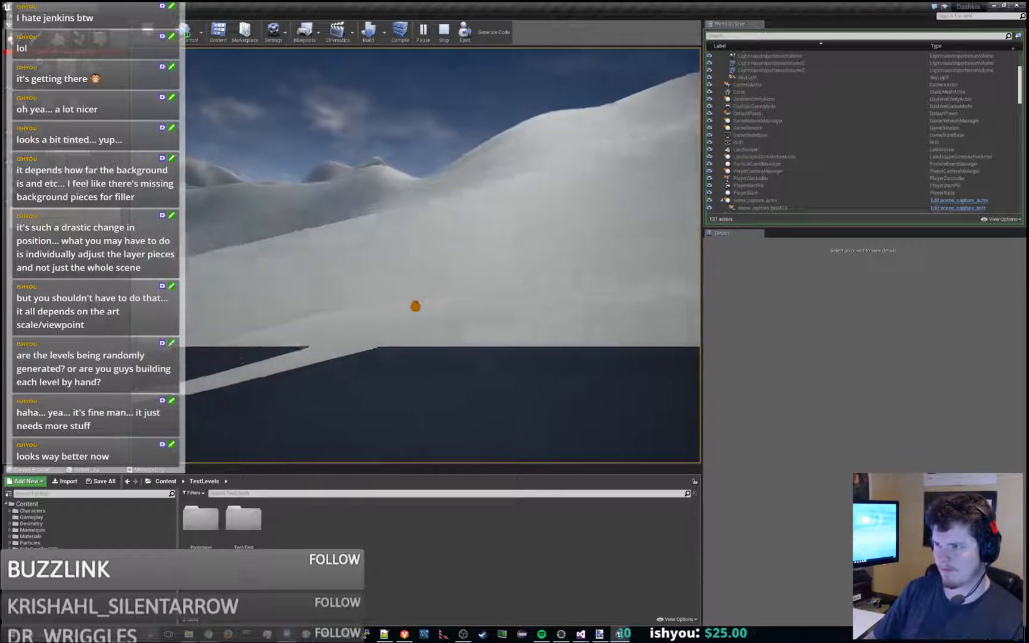
key(a)
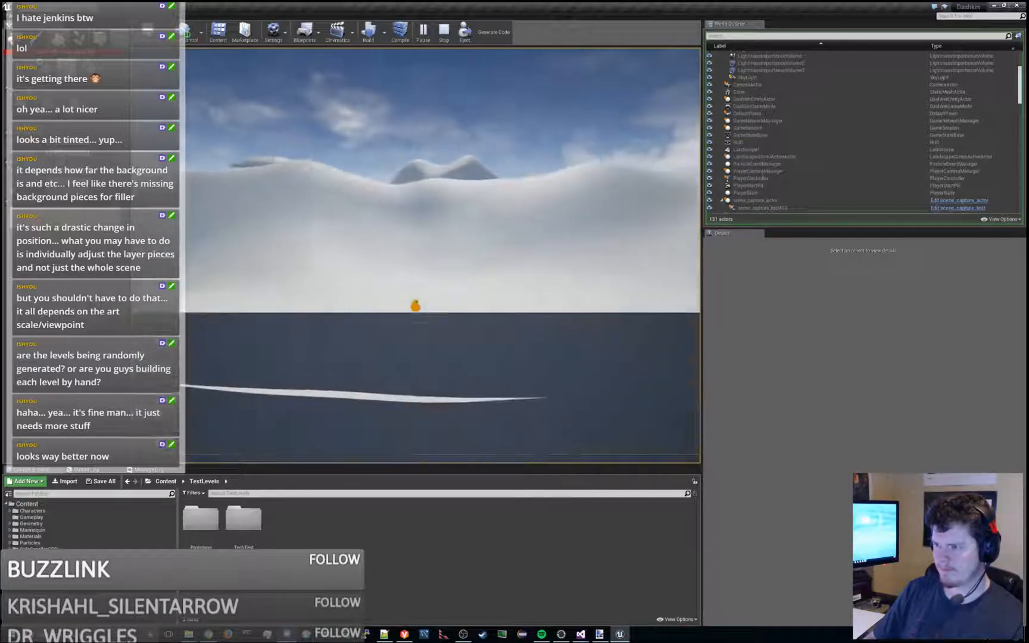
key(space)
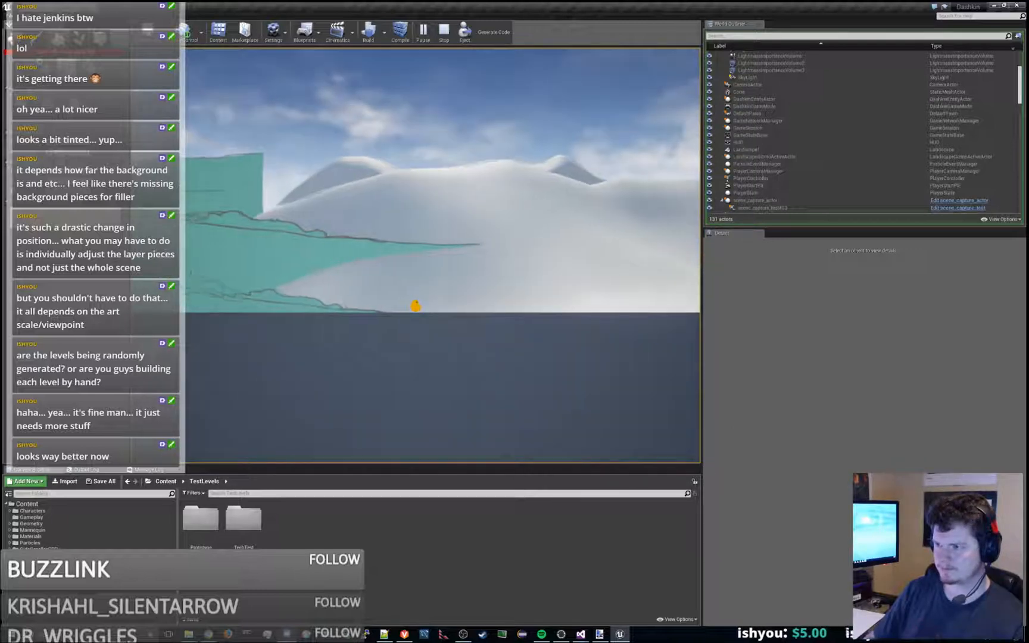
- Jump the character back over the trees and platforms to the tall pillar to examine the waterfall hill layers
key(space)
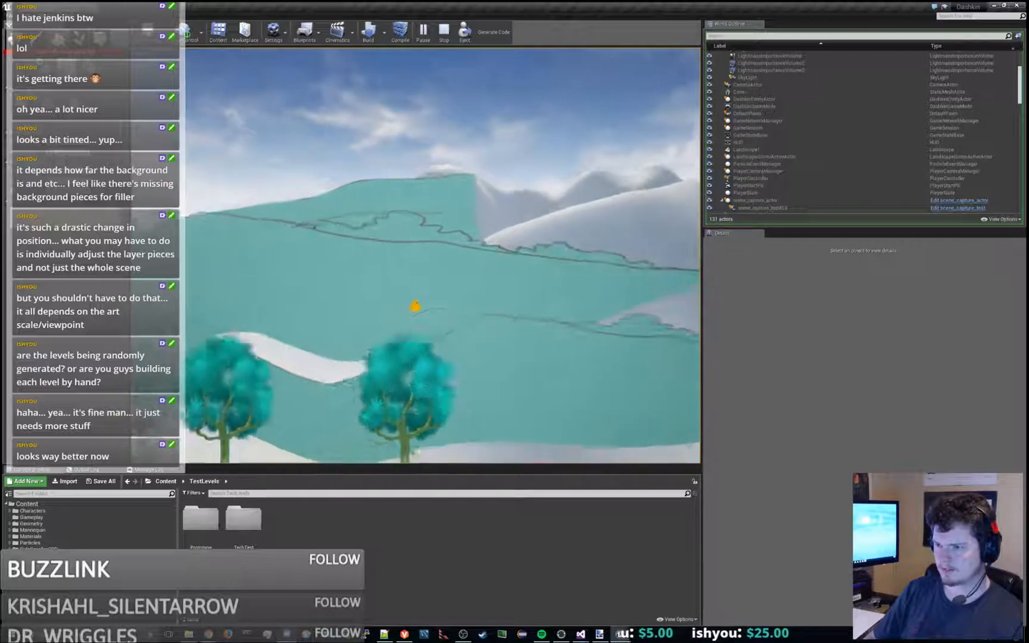
key(space)
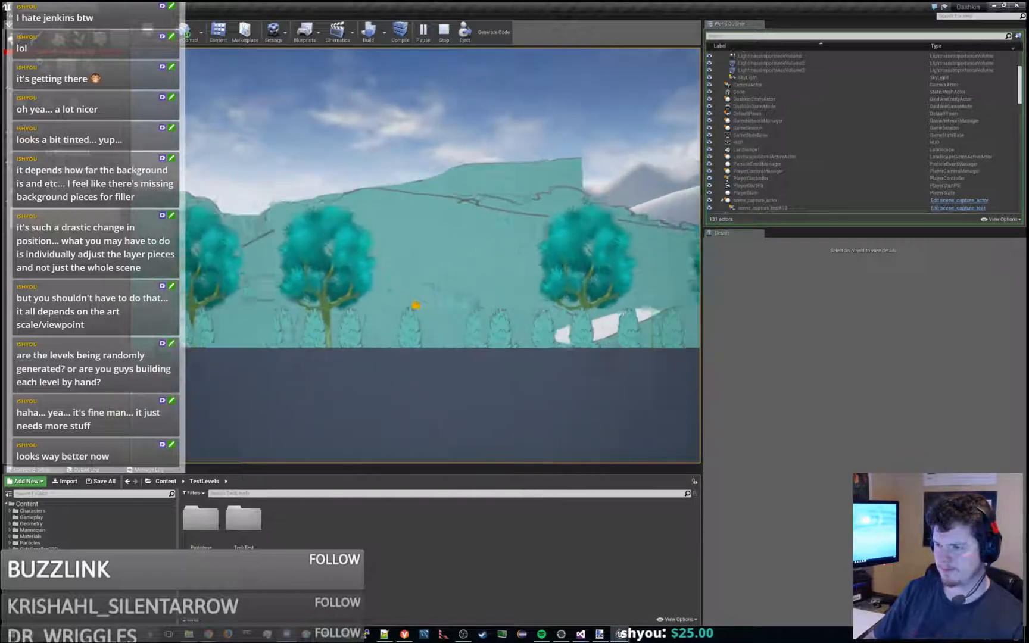
key(space)
key(space)
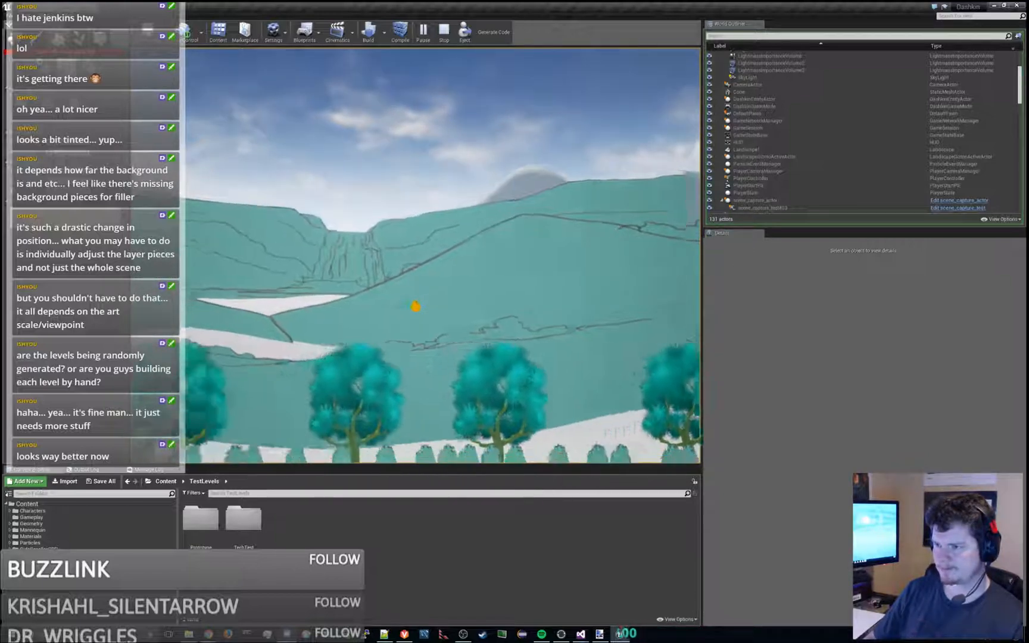
key(space)
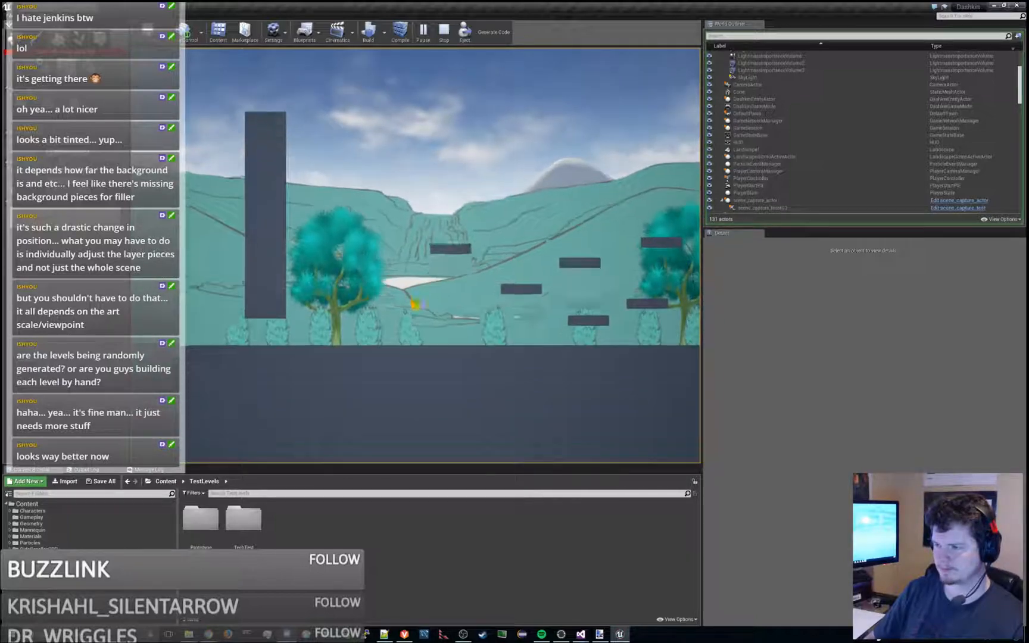
key(space)
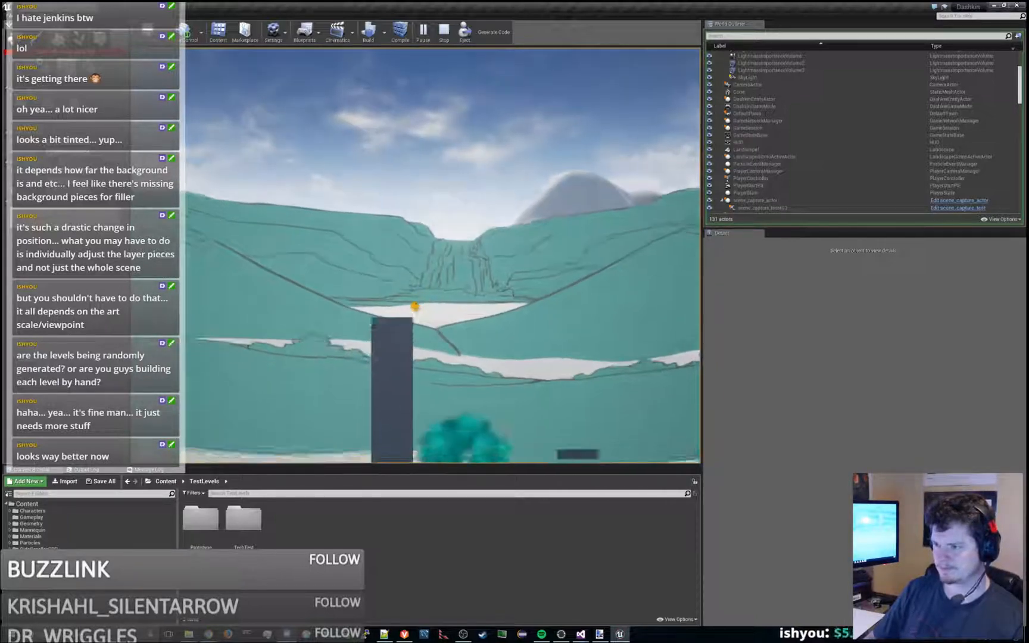
- Stop the play session and sculpt the landscape up between the painted hill layers behind the tree row
key(Escape)
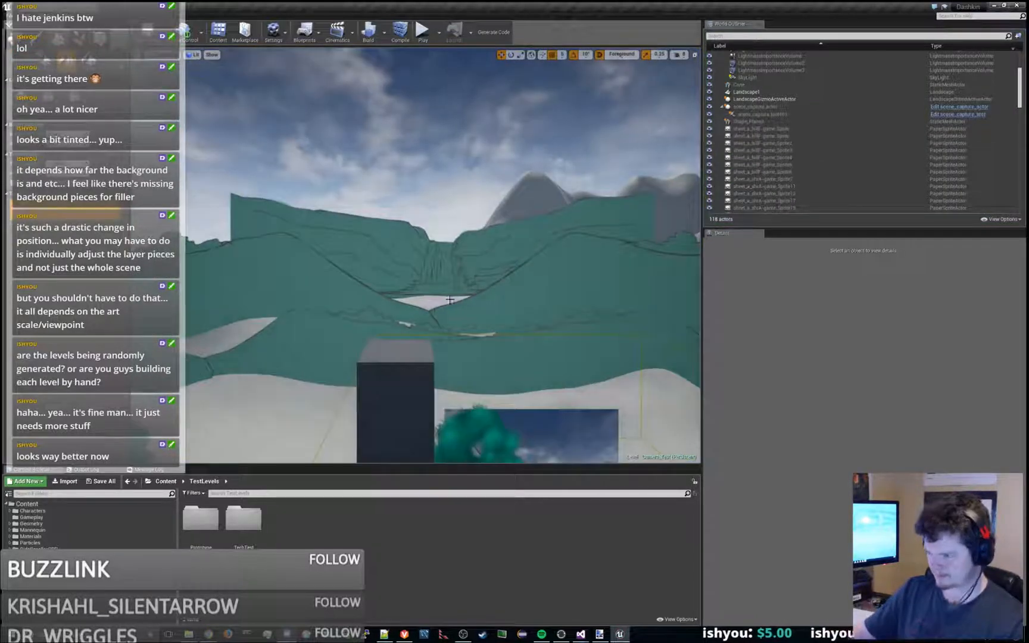
key(s)
right_drag(294, 358, 288, 403)
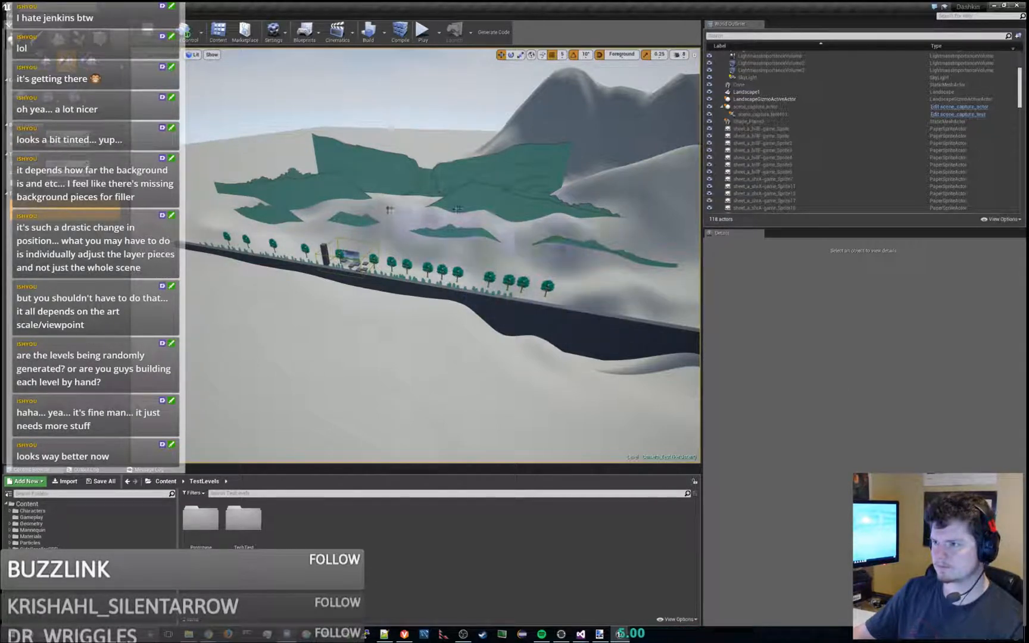
- Play the level and run and jump past the platforms and trees to examine the raised terrain between the hill layers
click(421, 31)
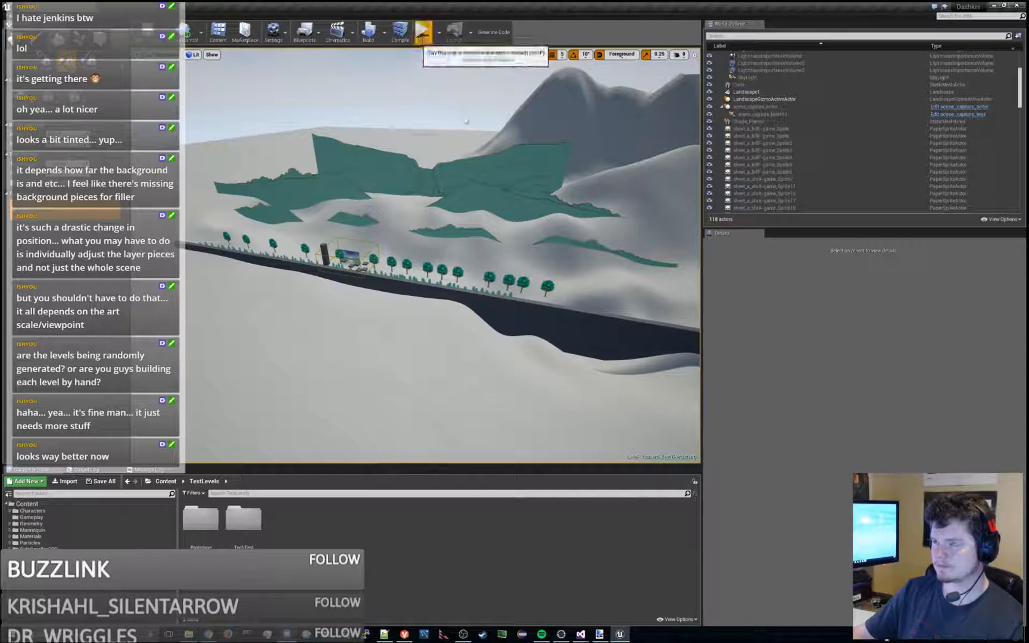
click(487, 162)
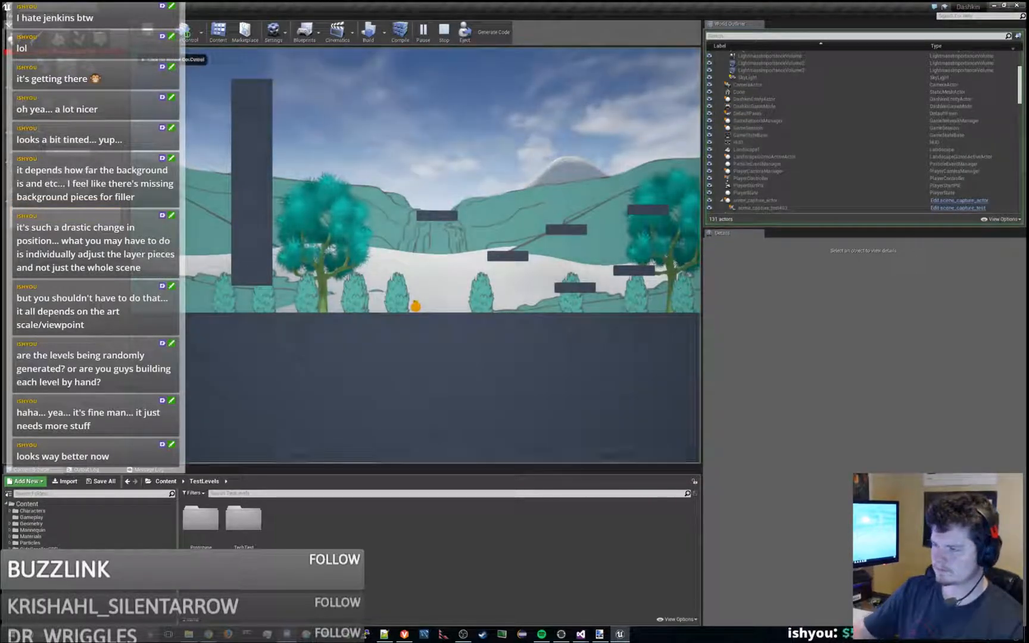
key(d)
key(space)
key(space)
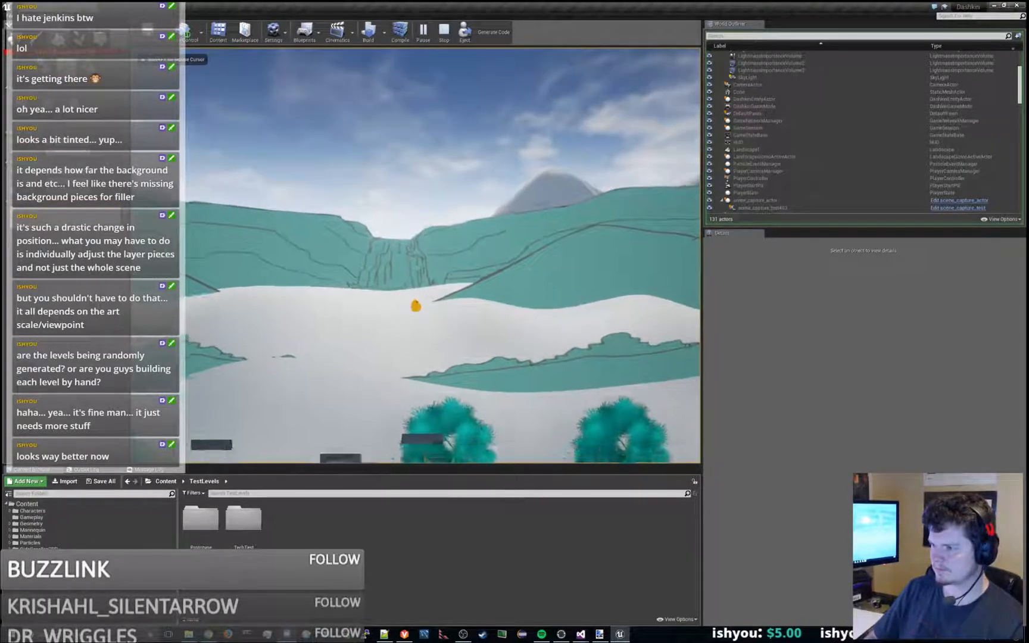
key(a)
key(d)
key(space)
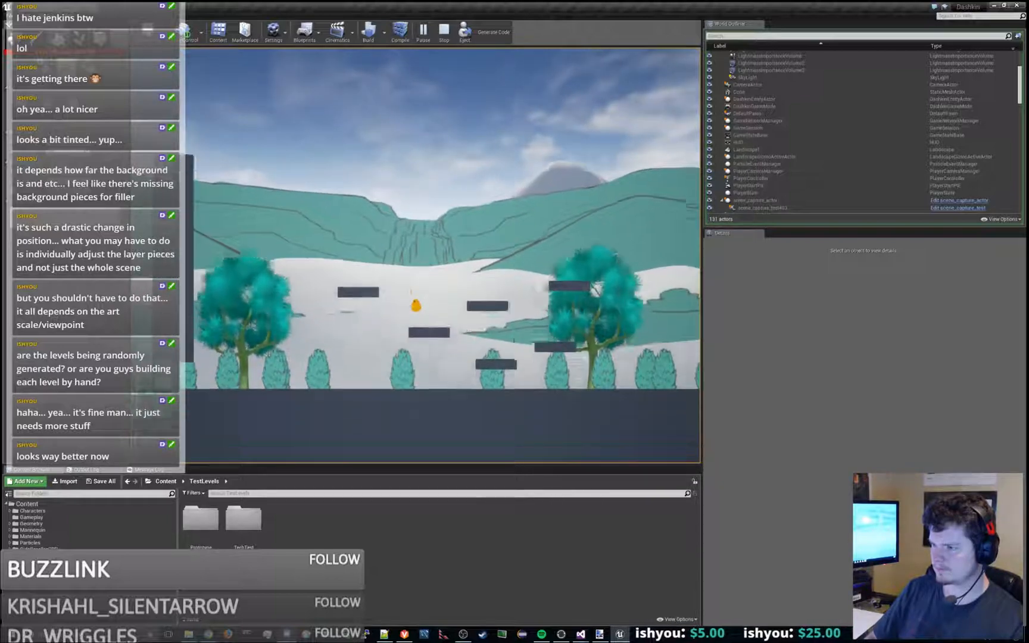
key(d)
key(space)
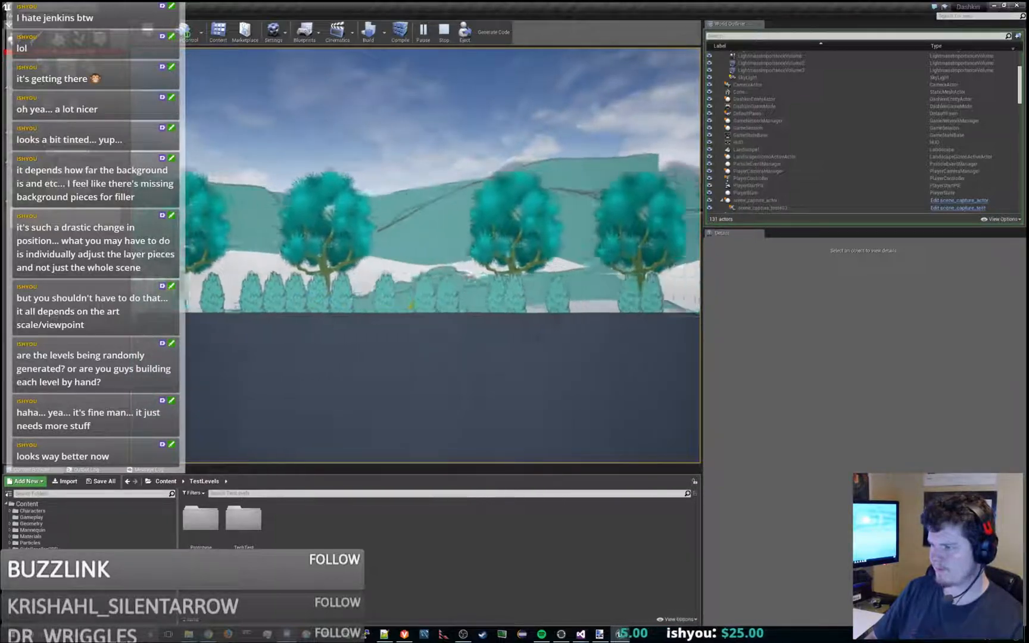
key(space)
key(a)
key(d)
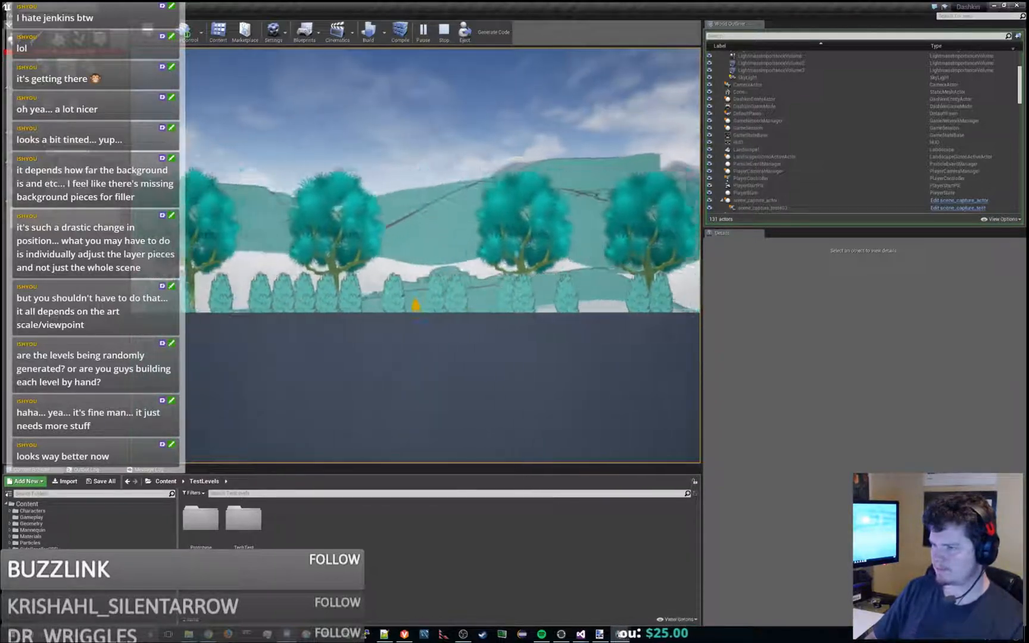
- Stop the play session and sculpt the terrain lower around the middle hill layers, leaving the landscape deselected
key(Escape)
scroll(458, 185, down, 4)
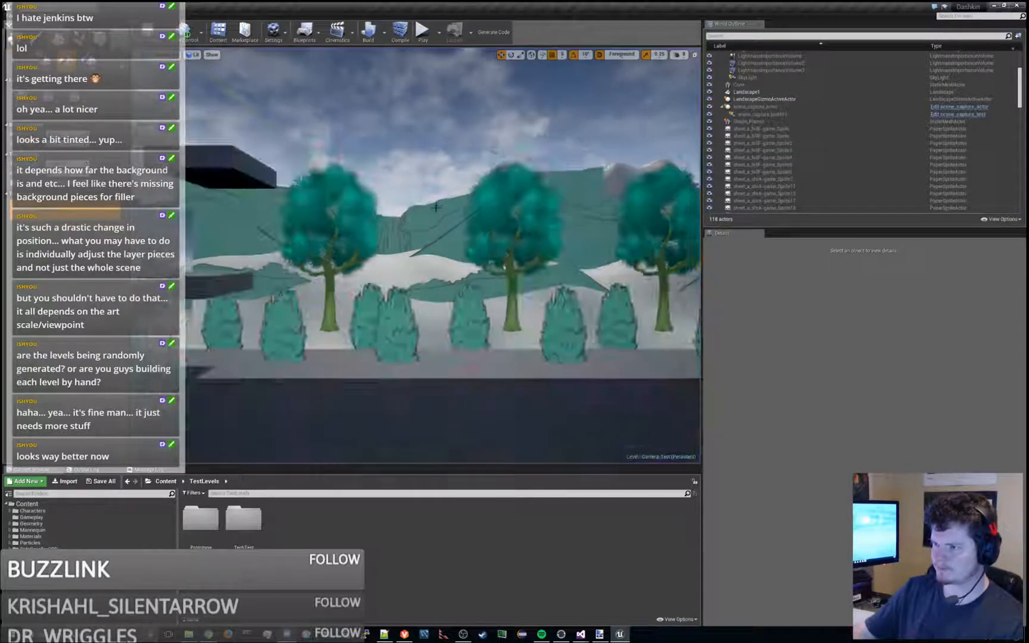
key(s)
right_drag(392, 254, 375, 292)
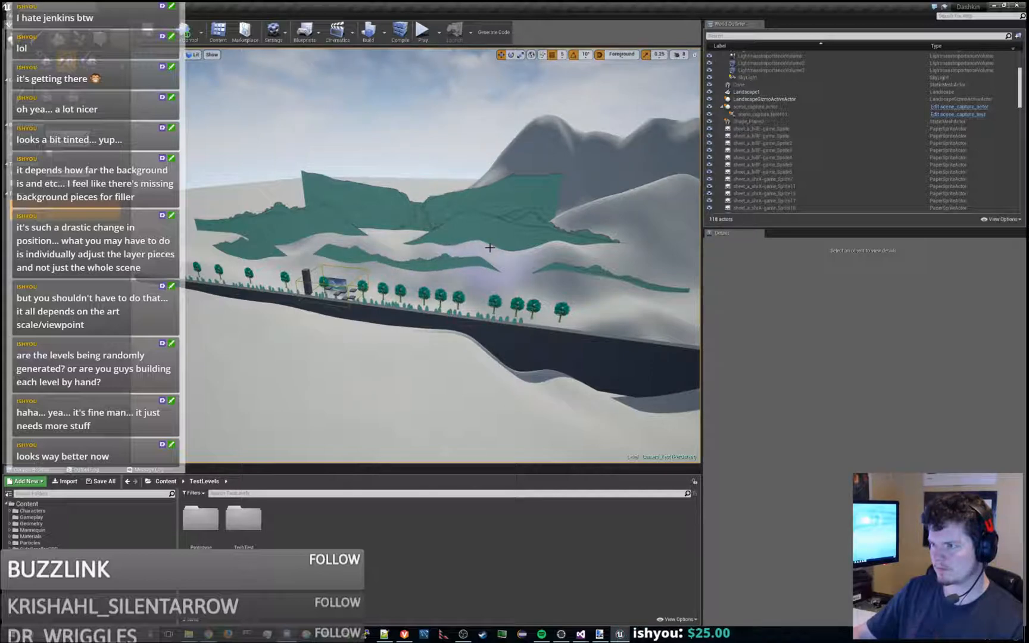
click(389, 241)
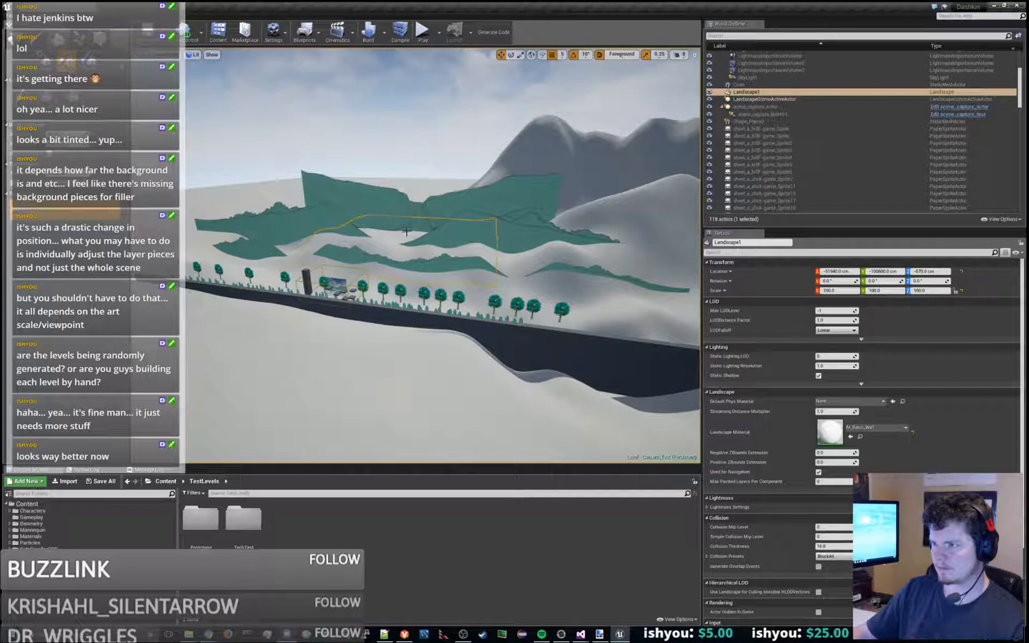
key(Escape)
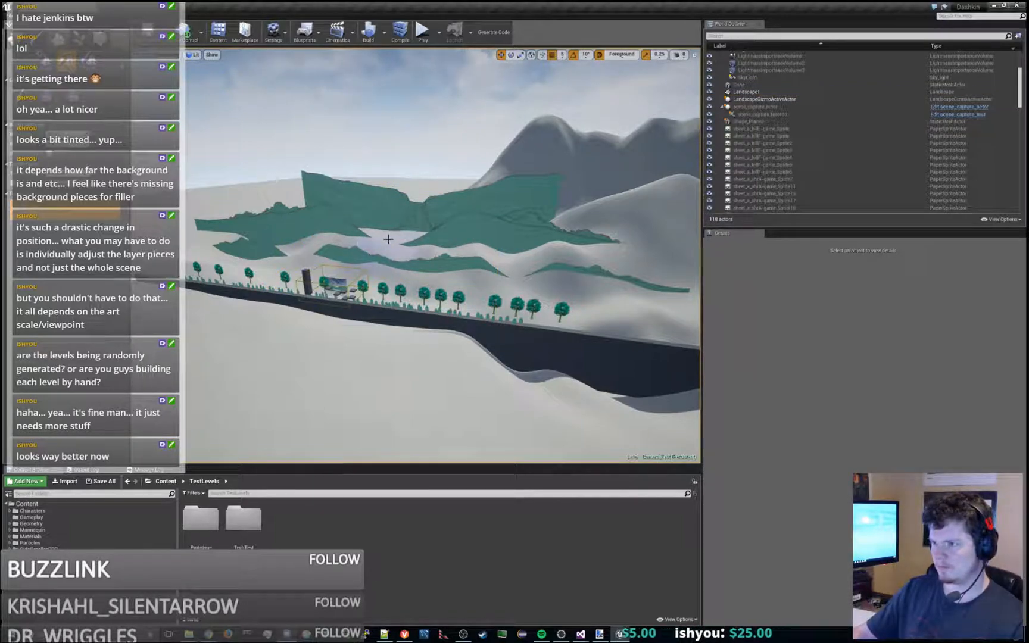
- Play the level and jump the character around the pillar and platforms to examine the lowered terrain between the hill layers
click(422, 31)
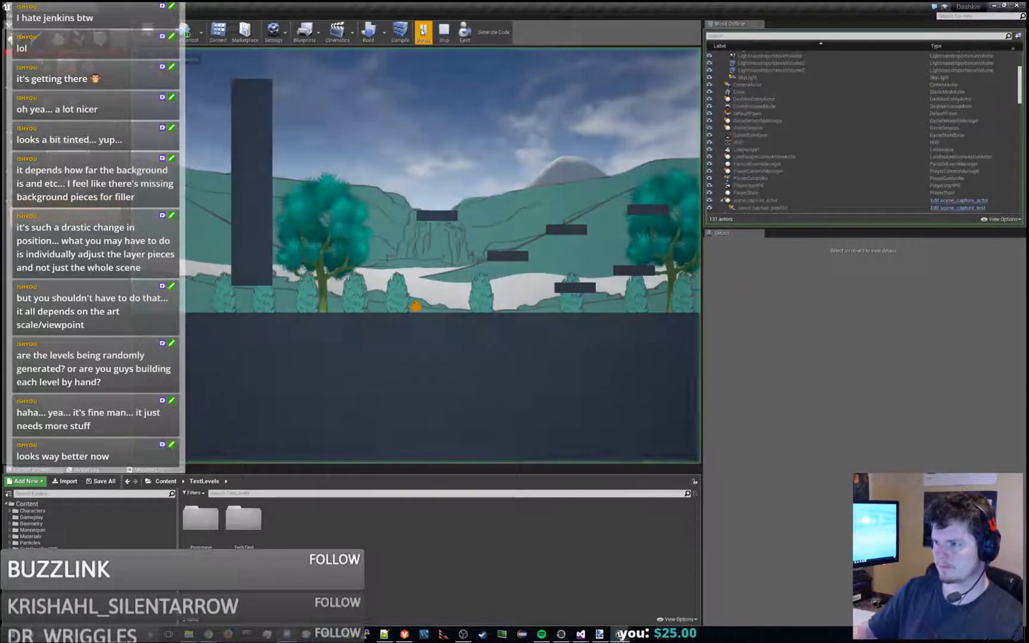
click(453, 208)
key(d)
key(space)
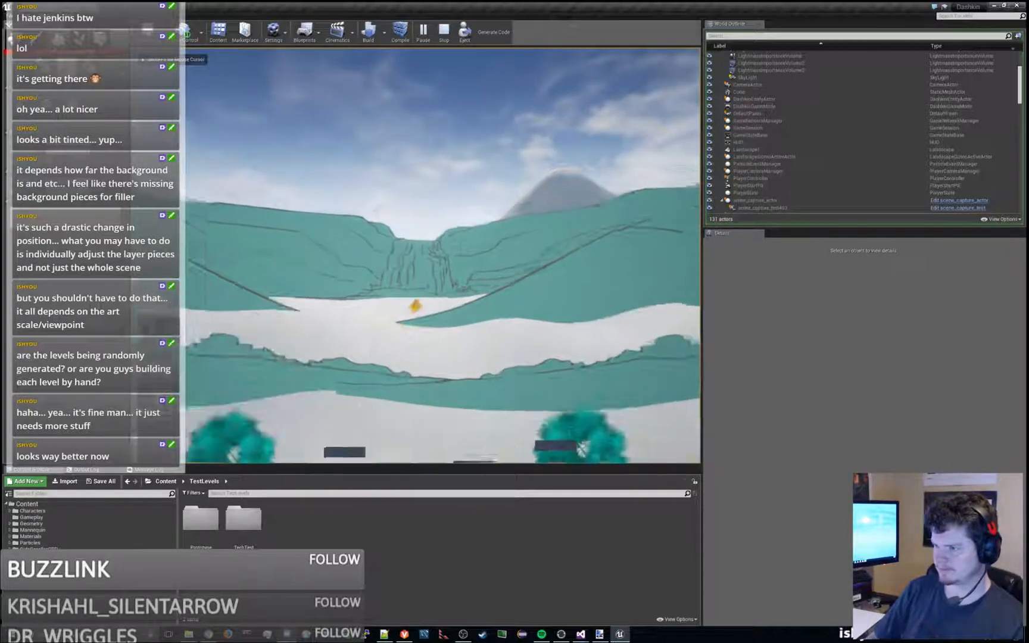
key(a)
key(space)
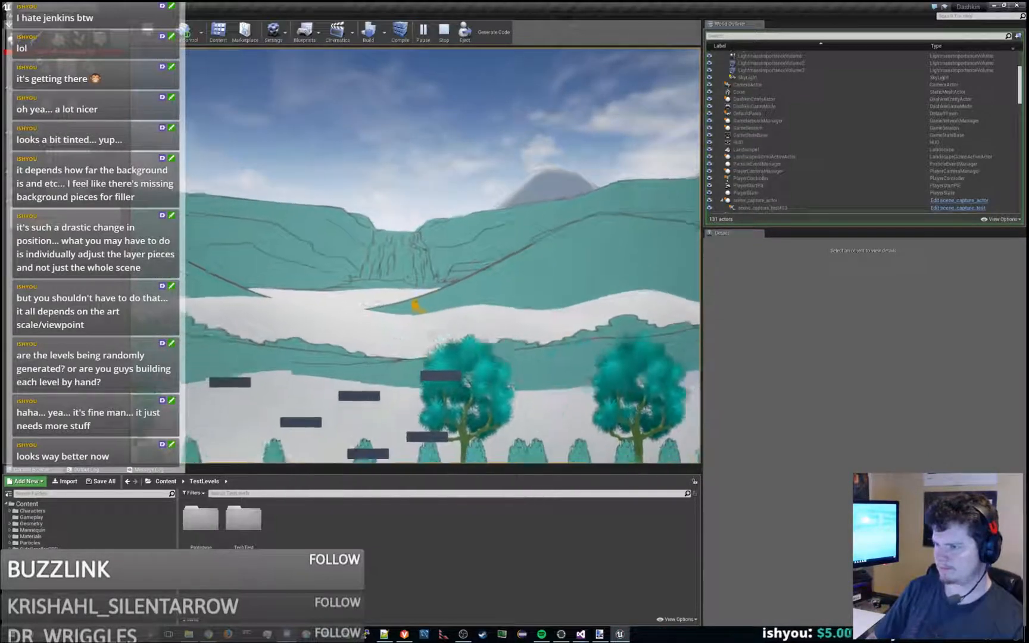
key(d)
key(space)
key(a)
key(space)
key(d)
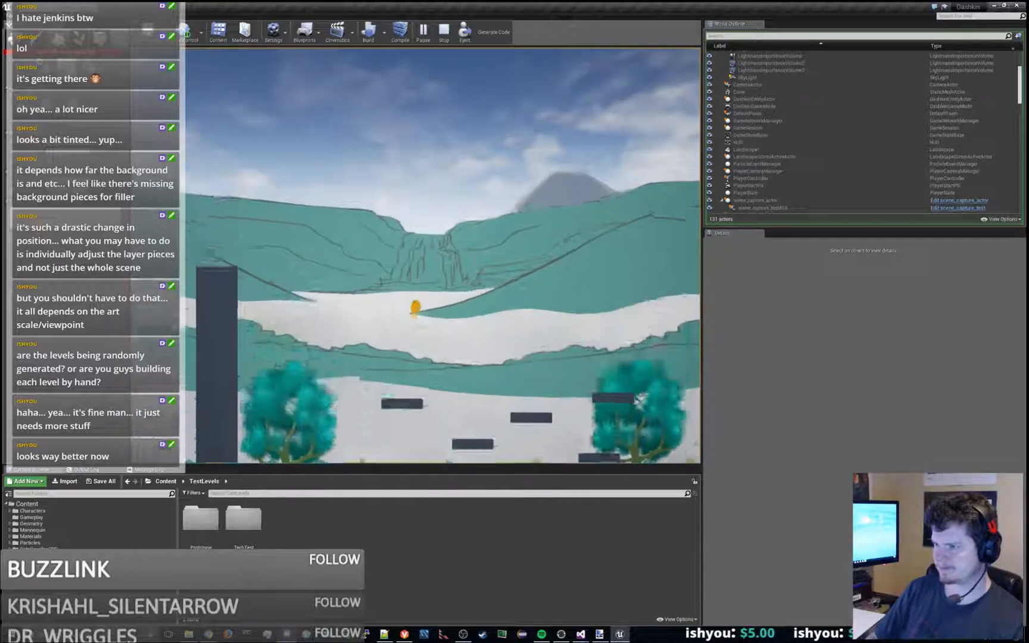
key(space)
key(a)
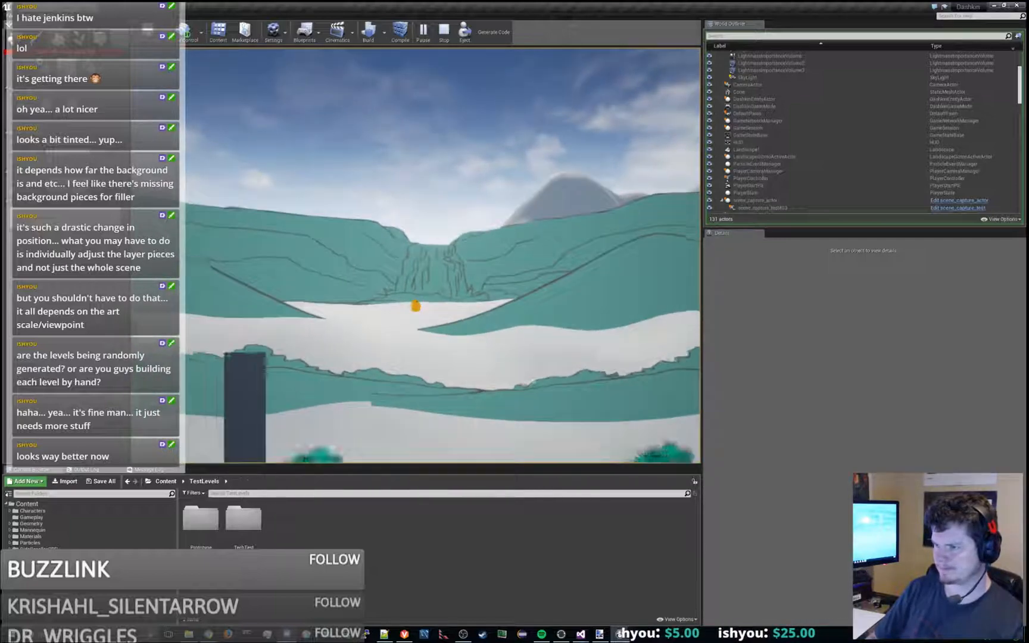
- Jump over the tall pillar, across to the tree platform and back onto the pillar to compare background heights, ending the play session
key(space)
key(d)
key(a)
key(space)
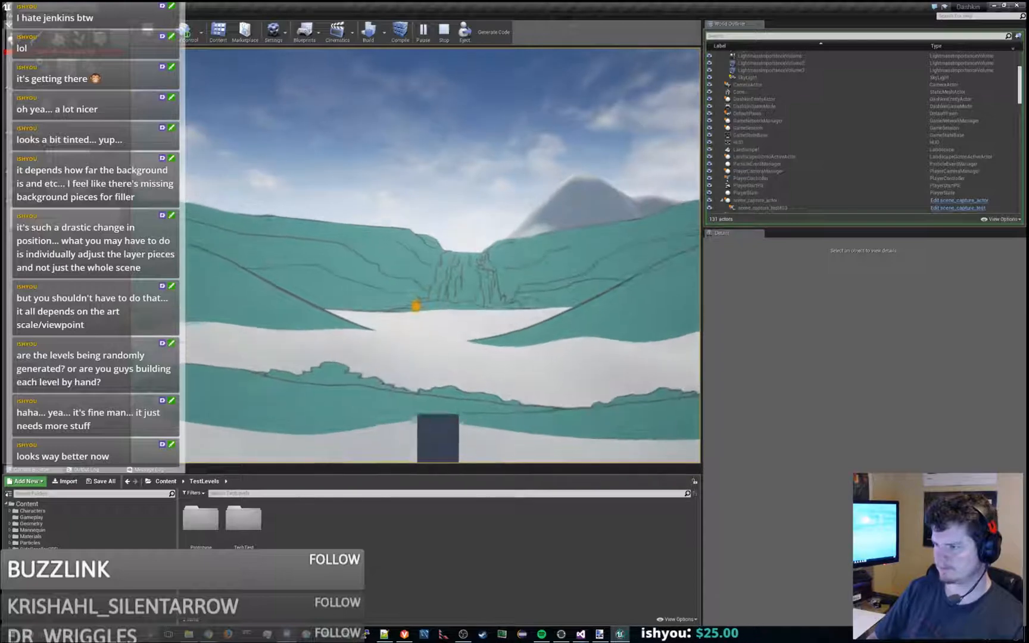
key(d)
key(space)
key(d)
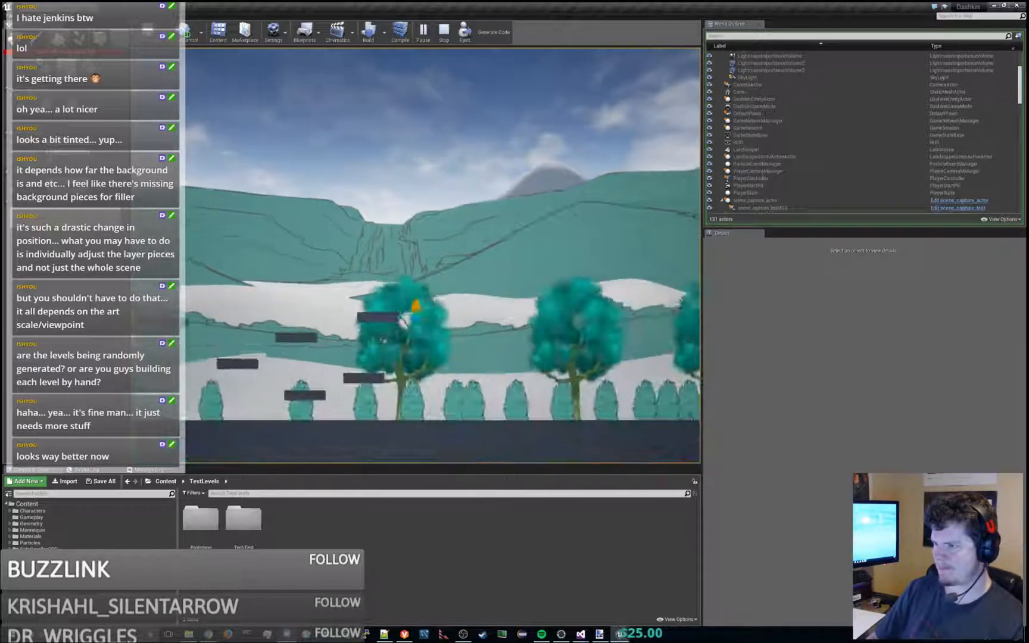
key(space)
key(a)
key(space)
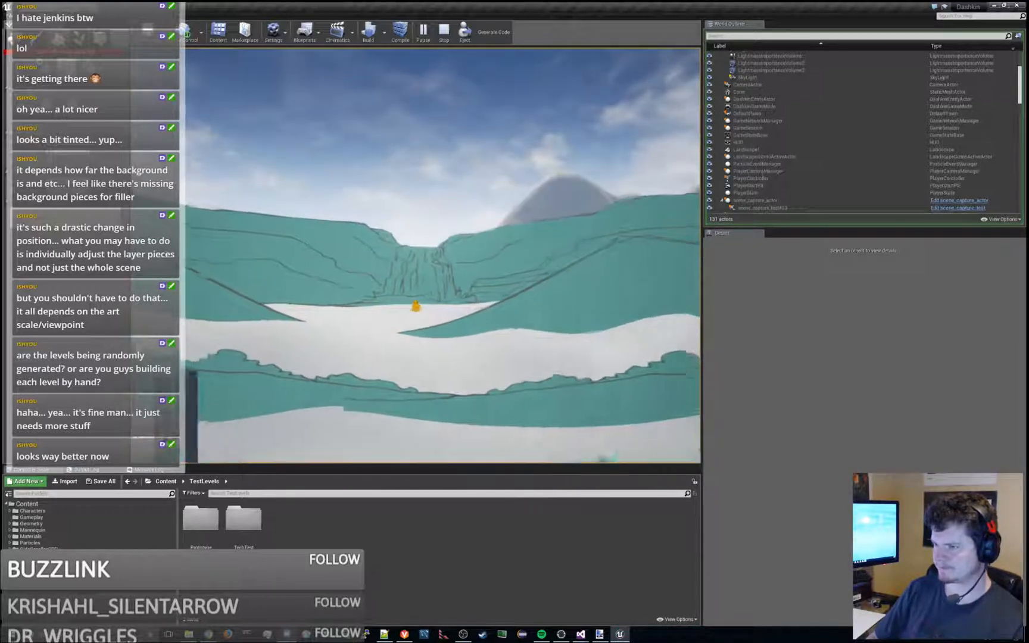
key(space)
key(a)
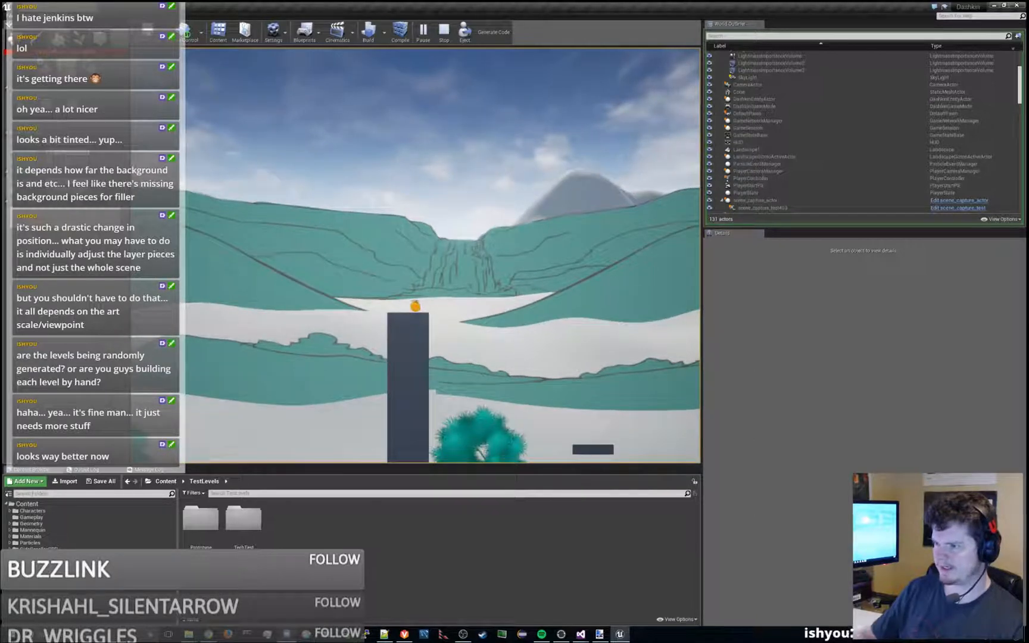
key(Escape)
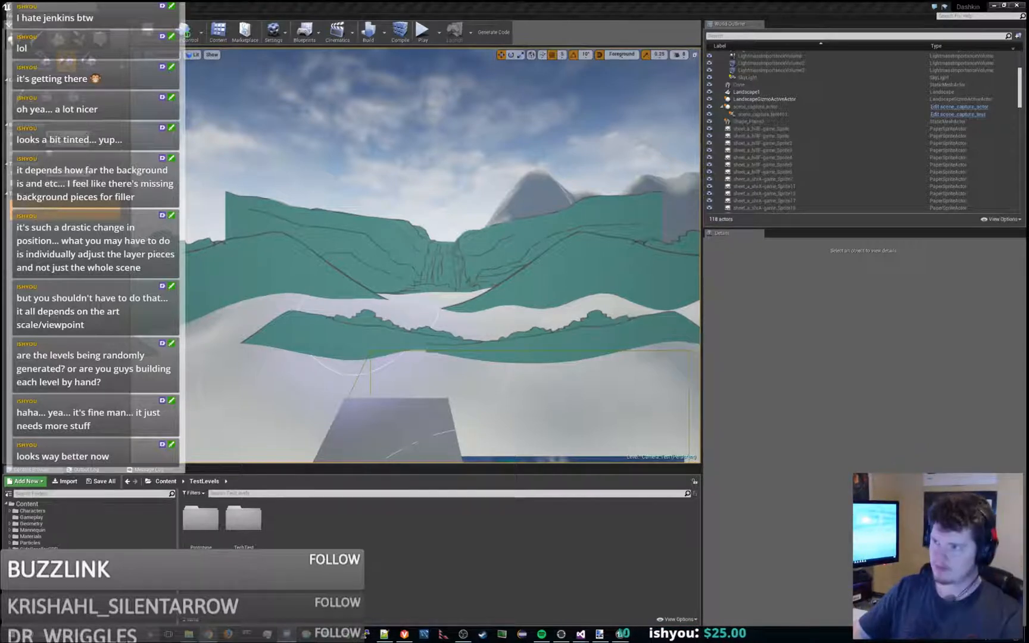
- Restart the play session and jump between the tall pillar and the tree platform to examine how the waterfall hills shift
click(422, 35)
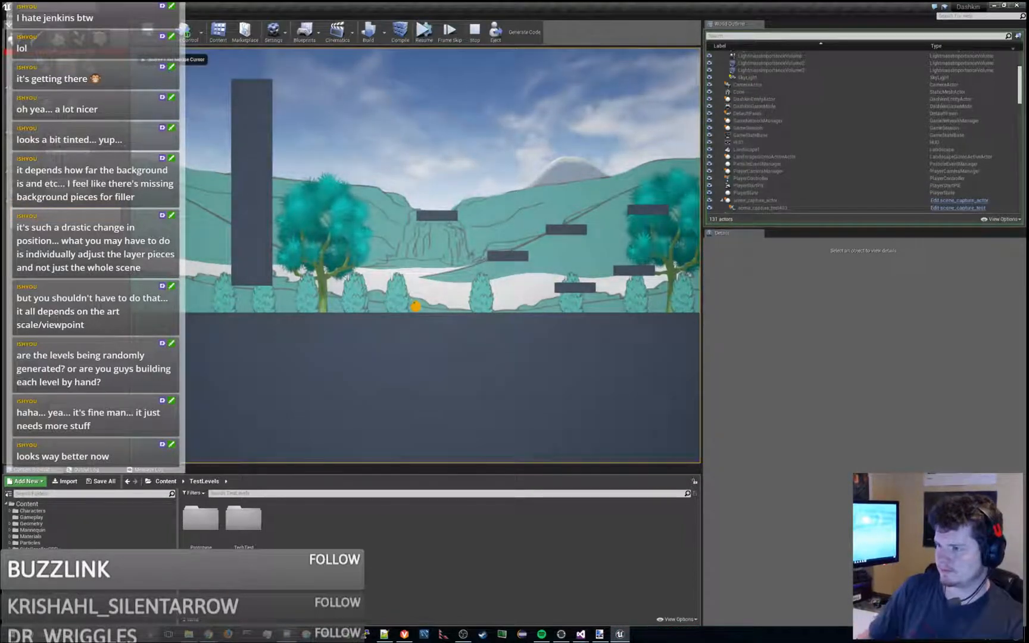
key(Escape)
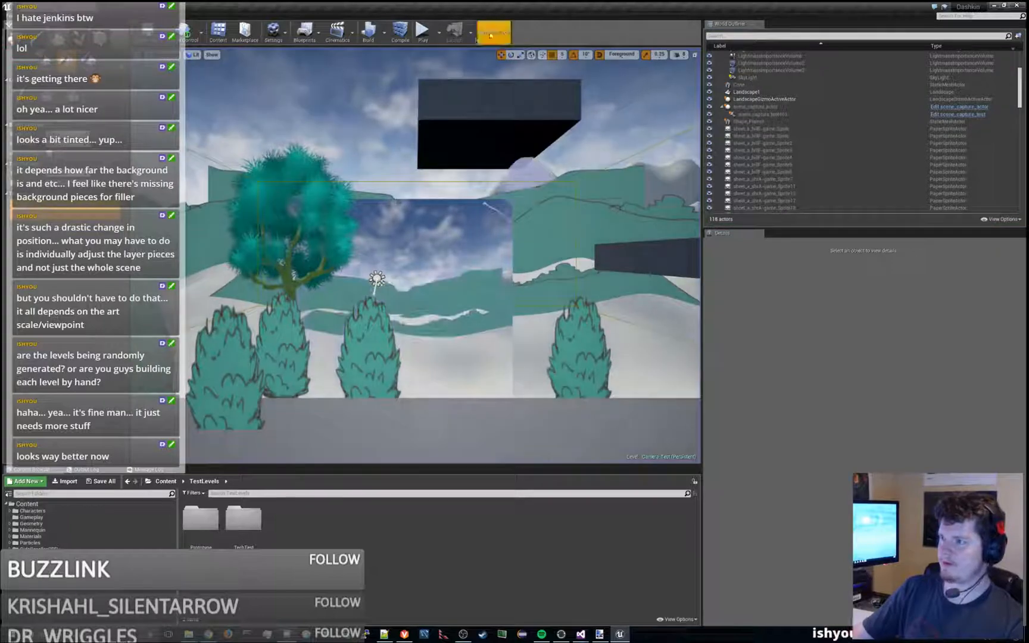
click(424, 34)
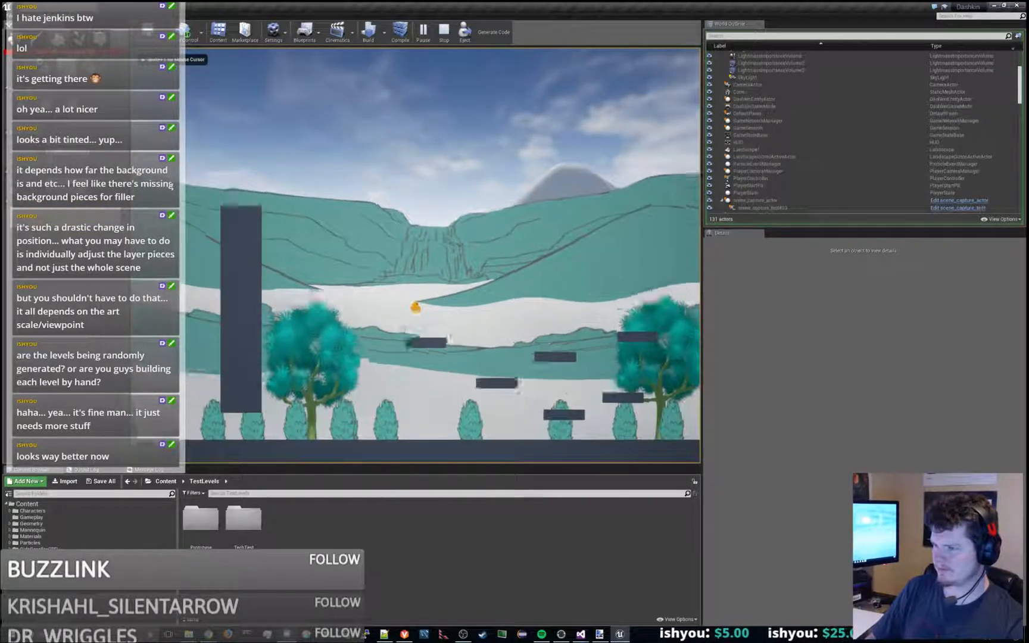
key(space)
key(a)
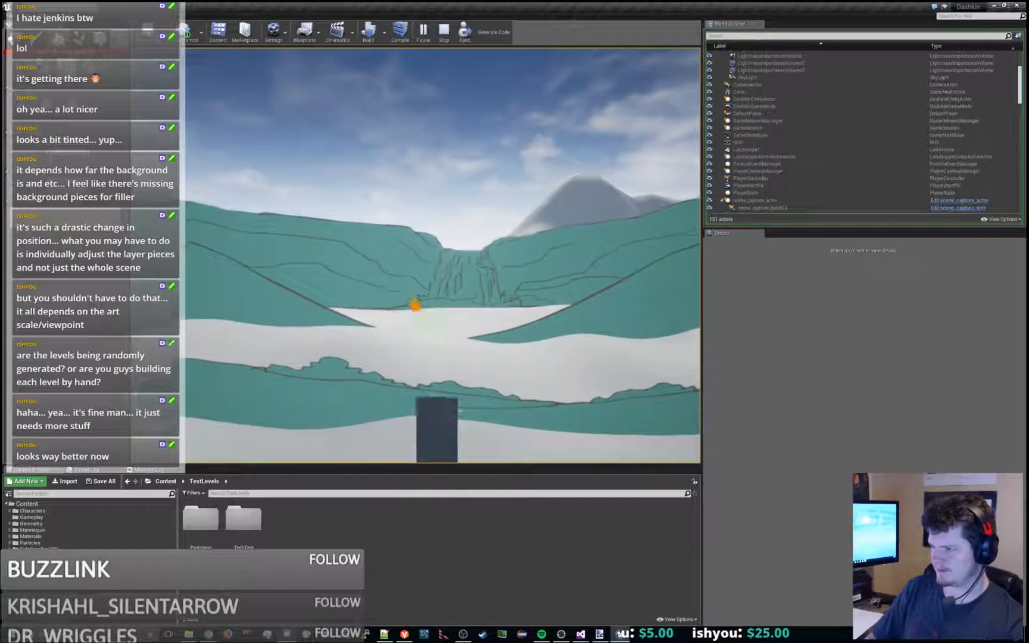
key(space)
key(d)
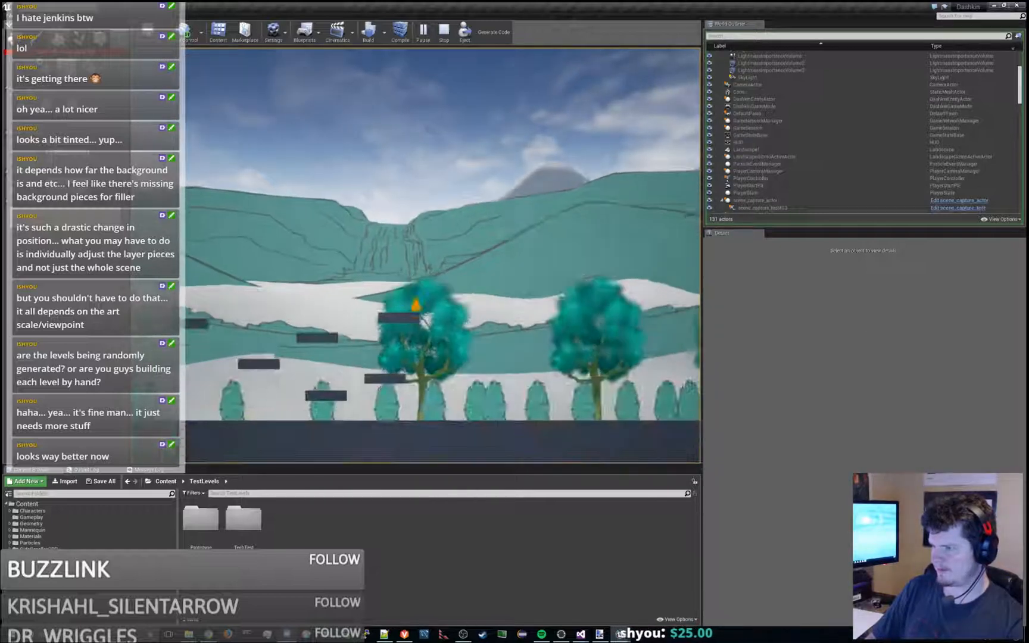
key(space)
key(a)
key(space)
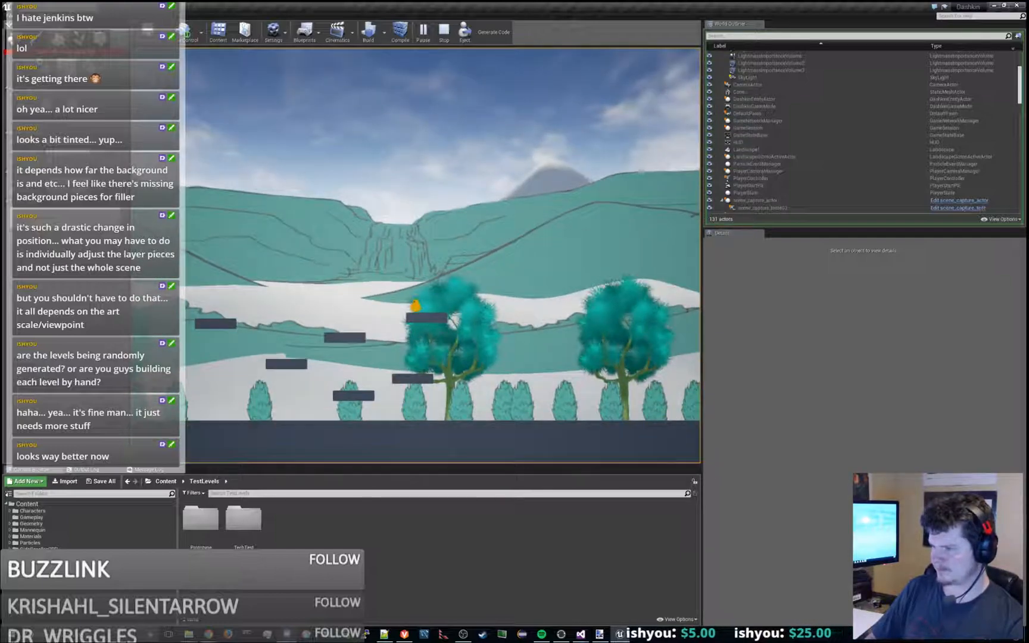
- Move the character down through the platforms to the pillar's side and back to the tree platform to inspect the background
key(a)
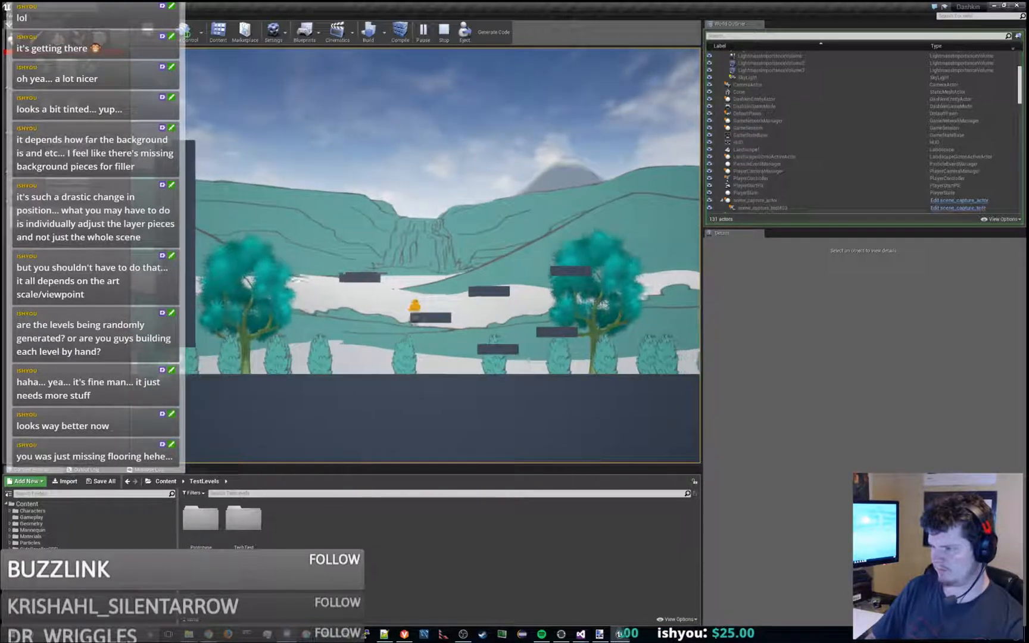
key(space)
key(space)
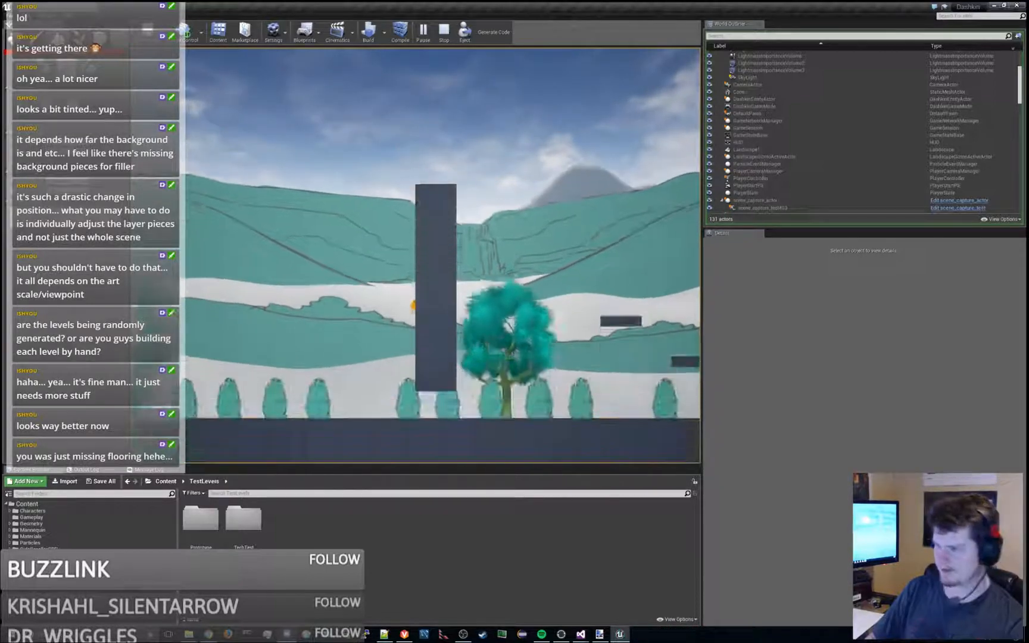
key(d)
key(space)
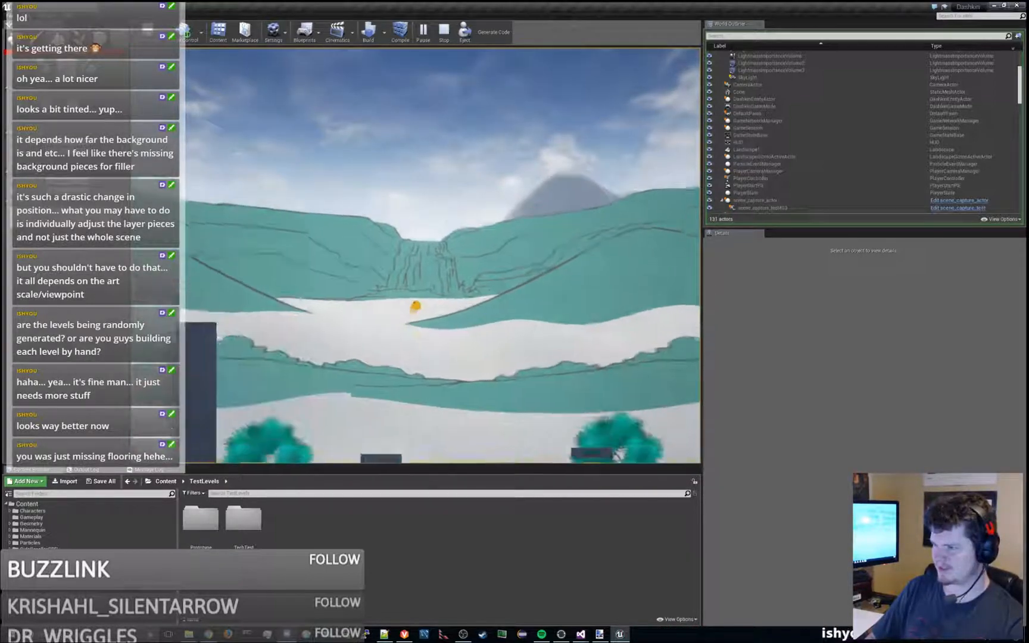
key(d)
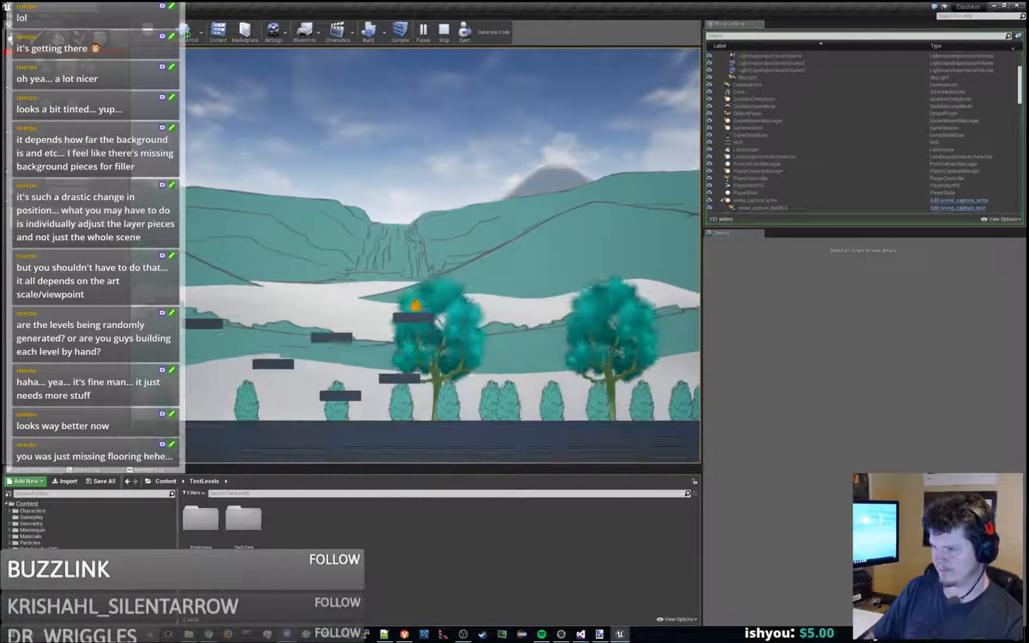
key(space)
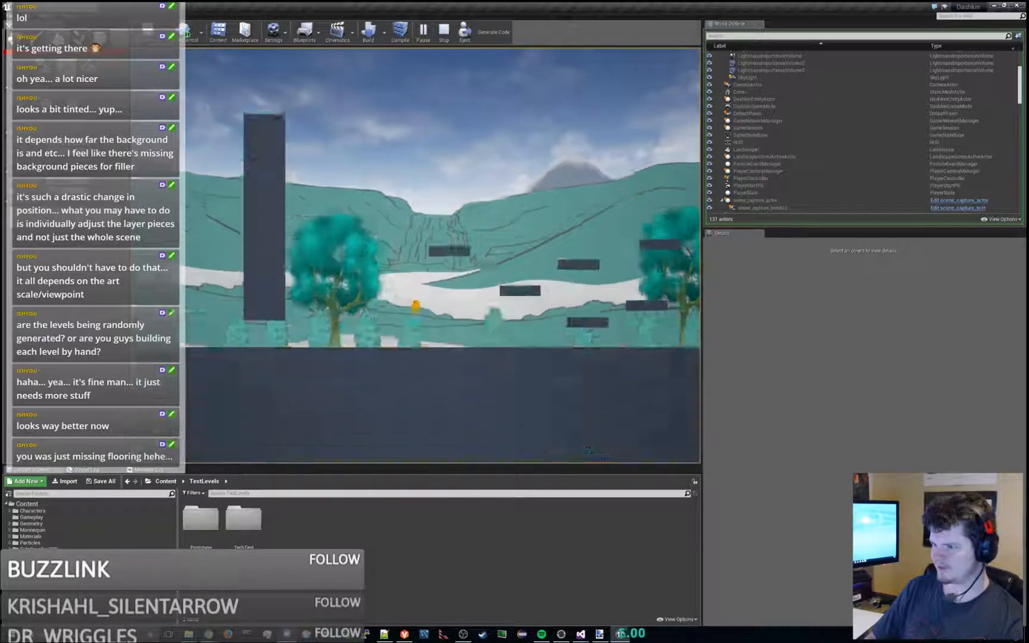
- Run along the ground past the tree row and jump back up to the pillar's top to examine the hill layers
key(d)
key(space)
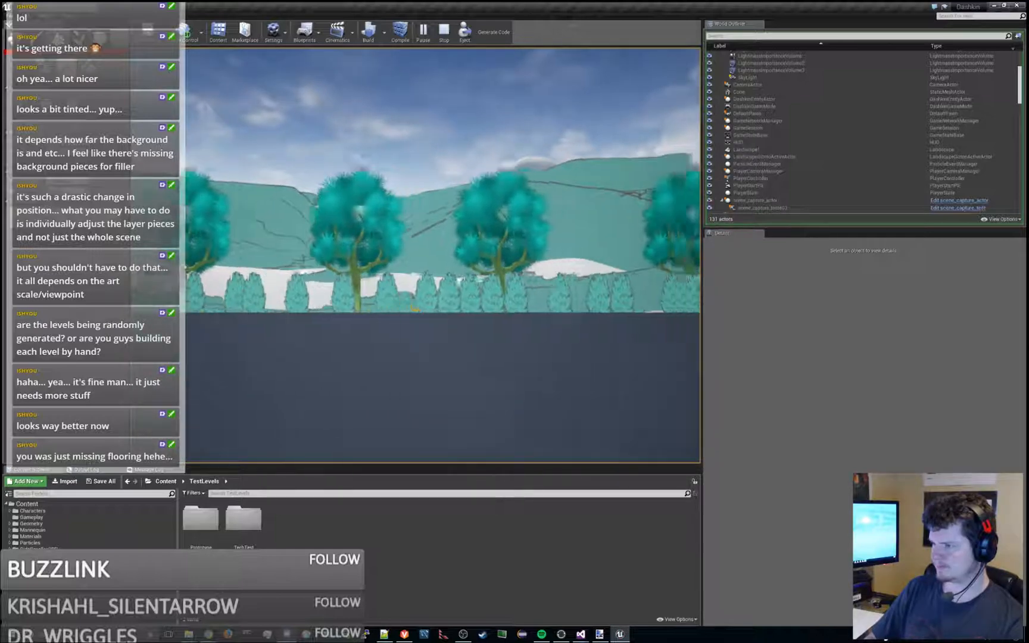
key(a)
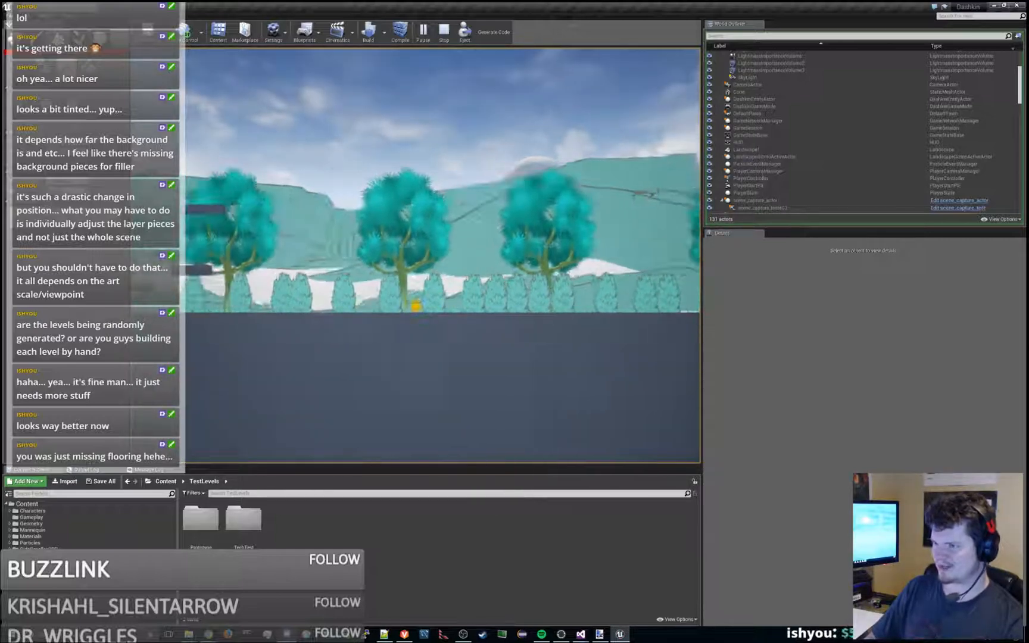
key(space)
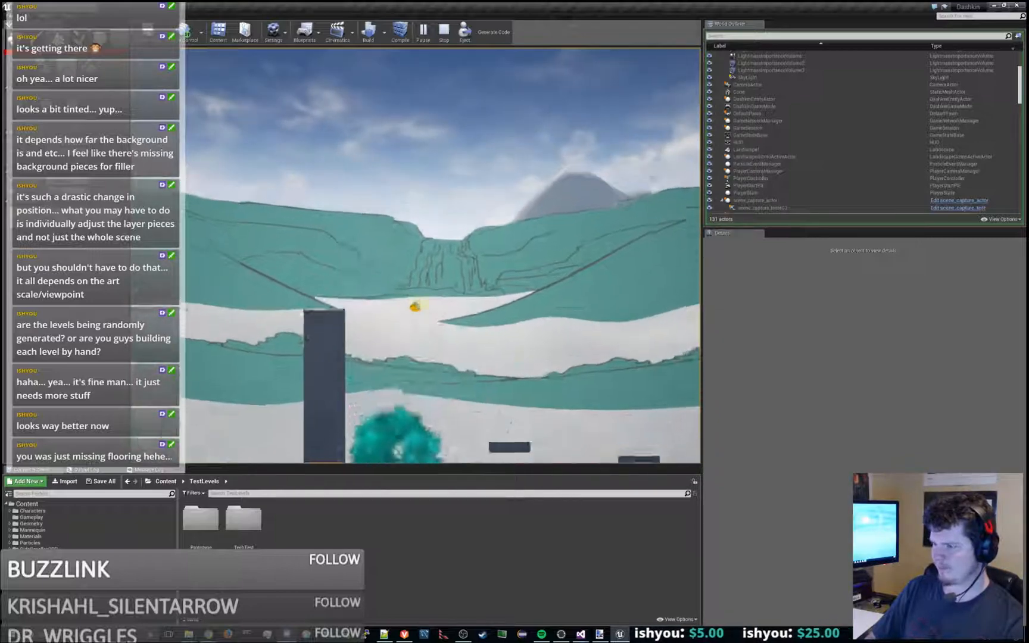
key(d)
key(a)
key(space)
key(d)
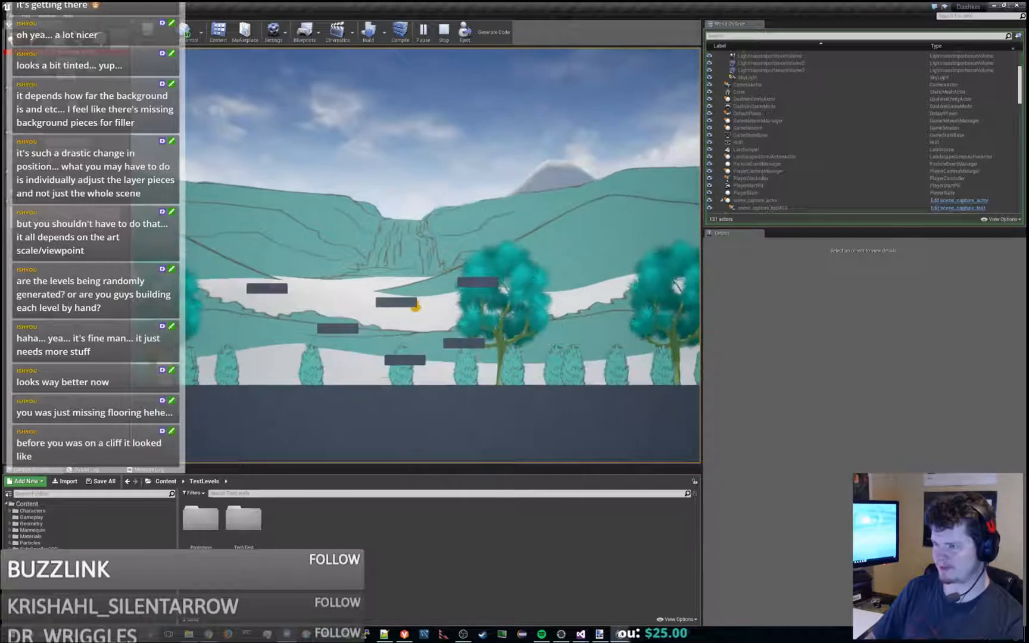
key(space)
key(a)
key(space)
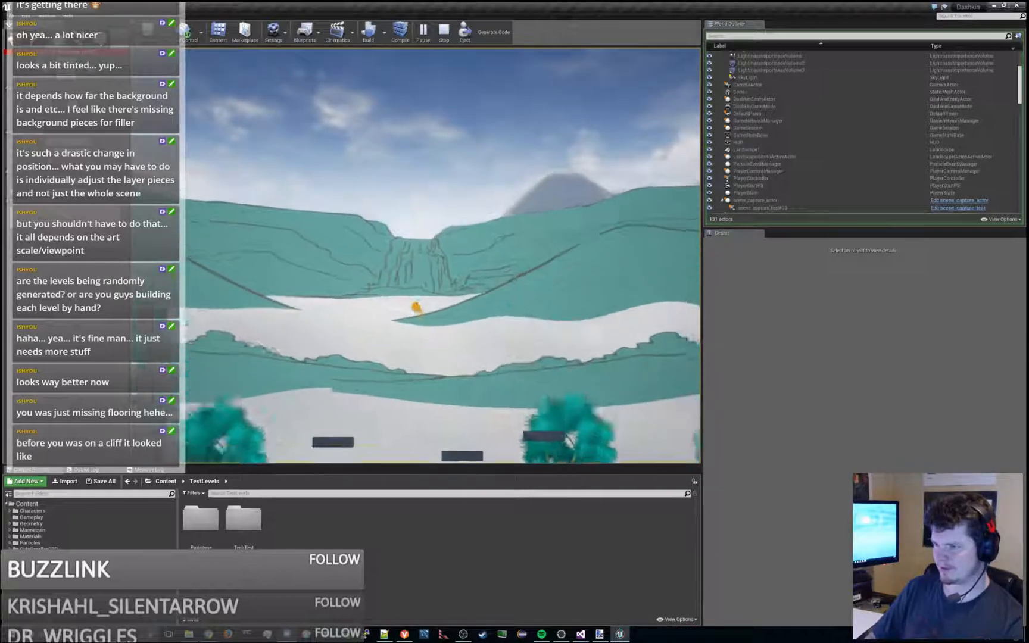
key(space)
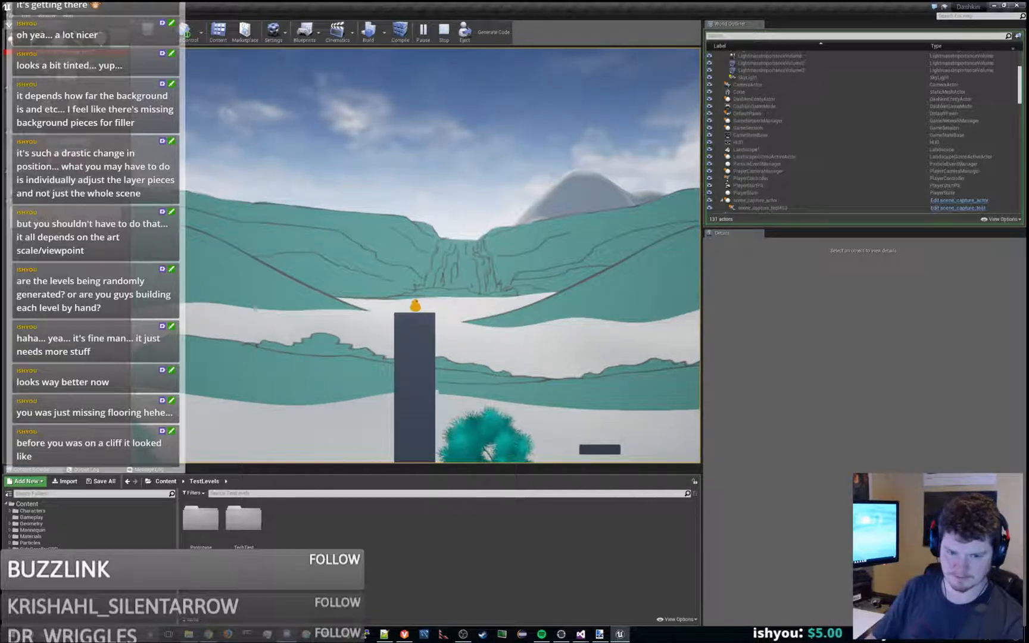
- Jump from the tree platform high above the platforms and back to check the waterfall background once more, ending the play session
key(d)
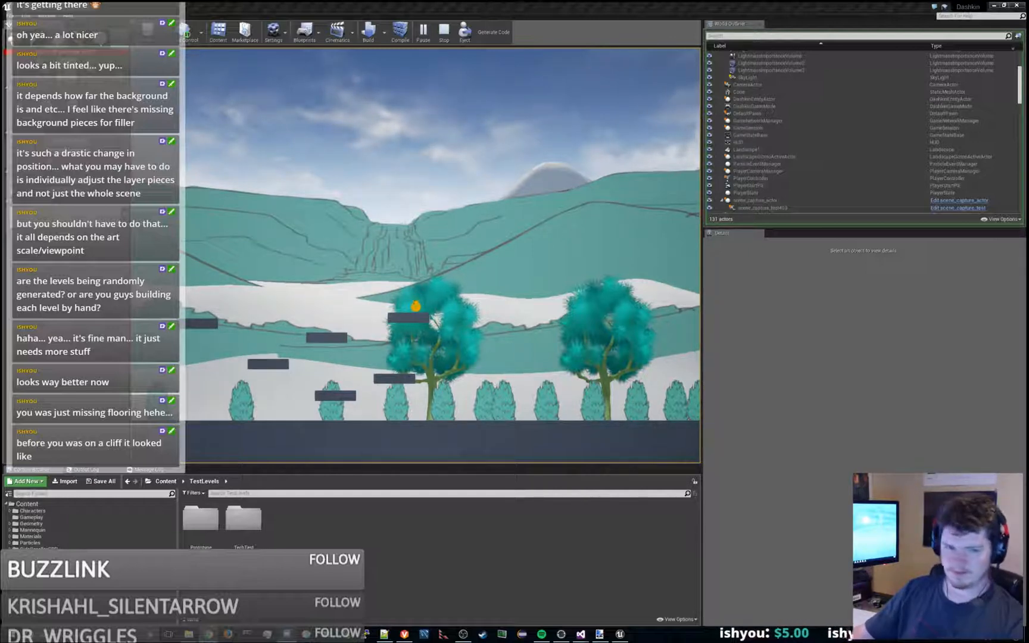
click(424, 143)
key(a)
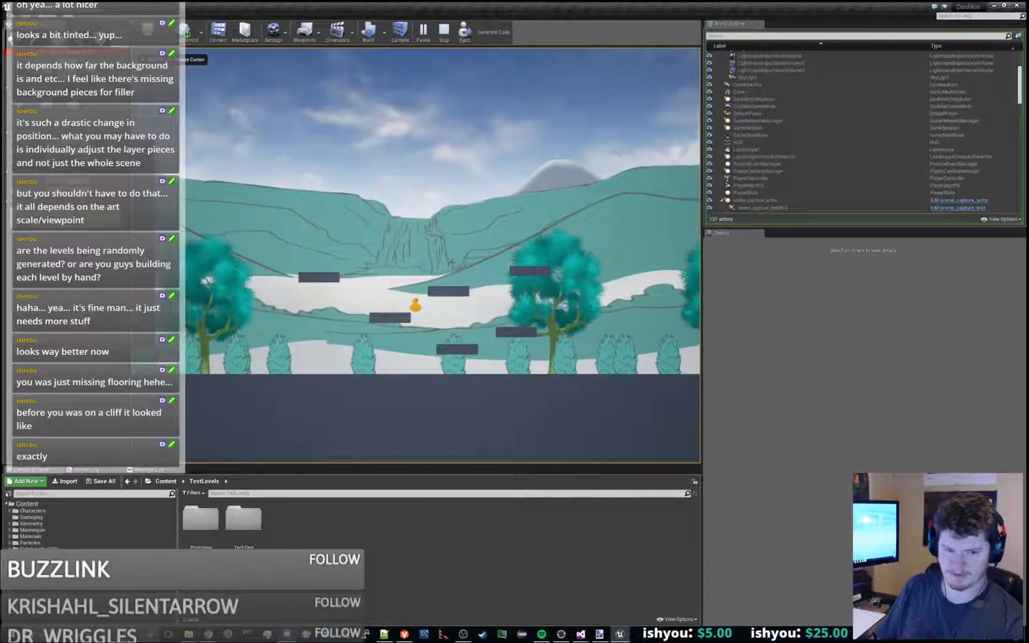
key(a)
key(space)
key(d)
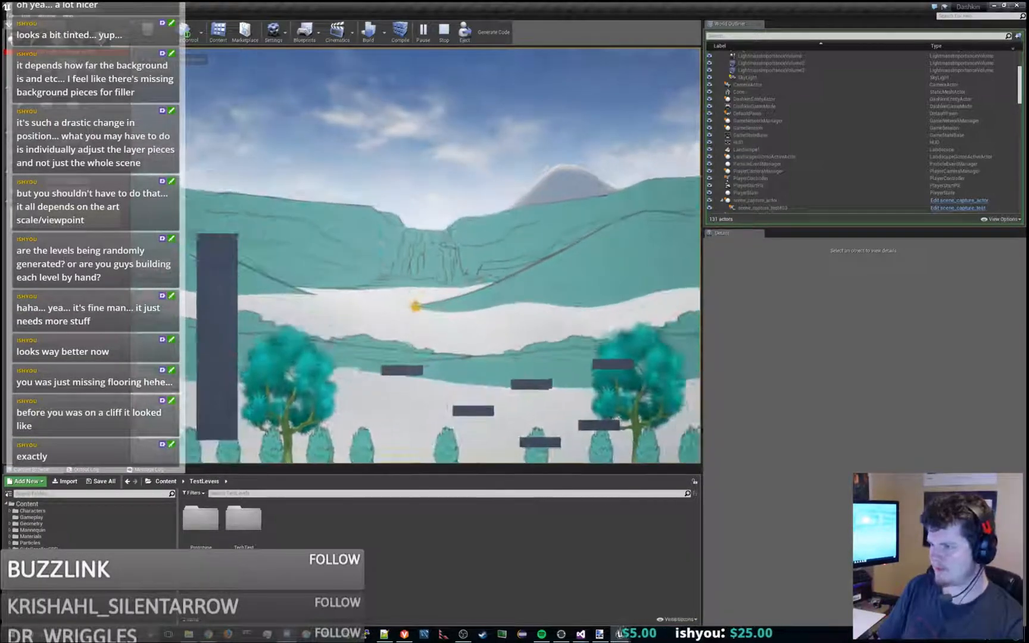
key(a)
key(a)
key(space)
key(d)
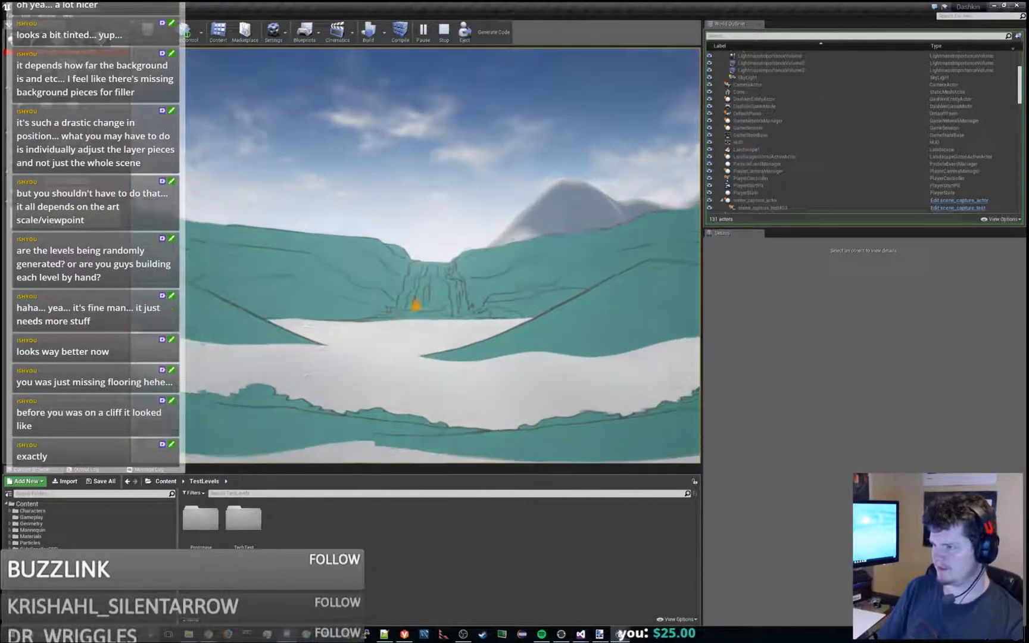
key(space)
key(a)
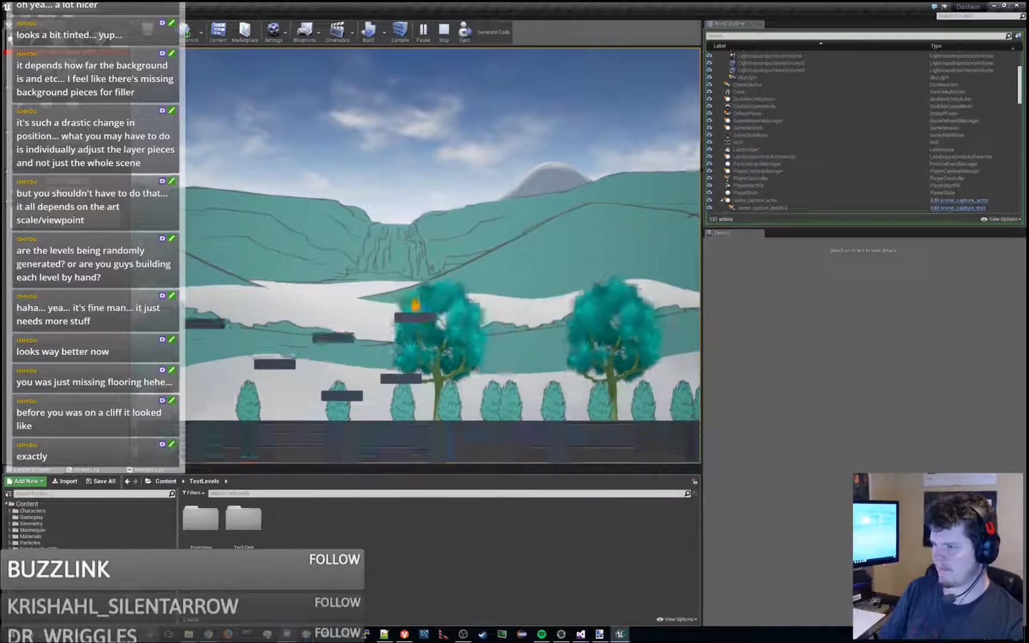
key(space)
key(Escape)
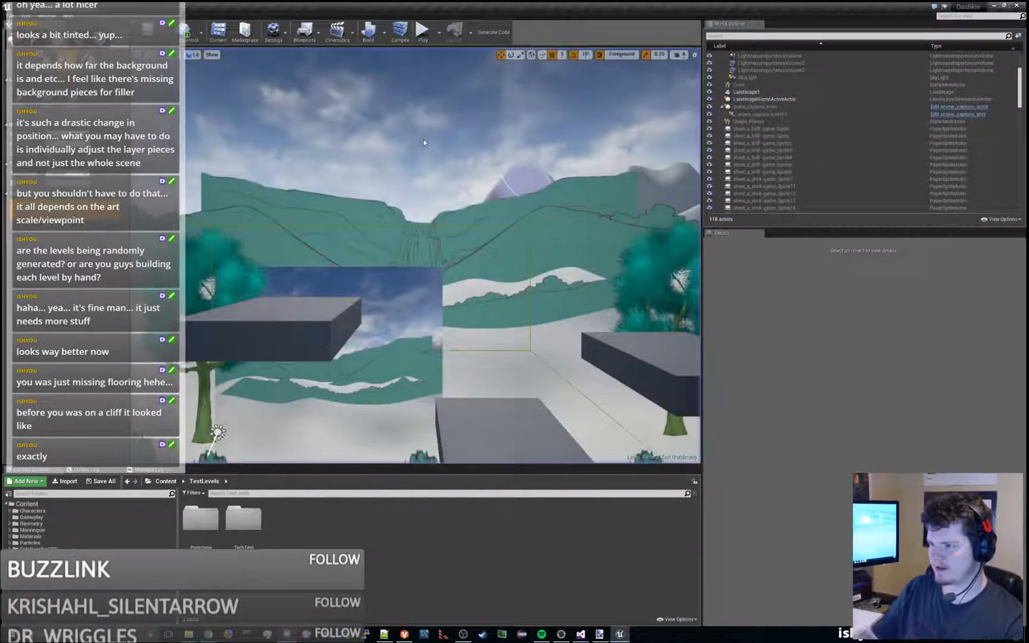
- Place a fatsack_proxy from the Characters/fatsack folder in the level below the floating platforms
scroll(430, 145, down, 5)
scroll(398, 235, down, 5)
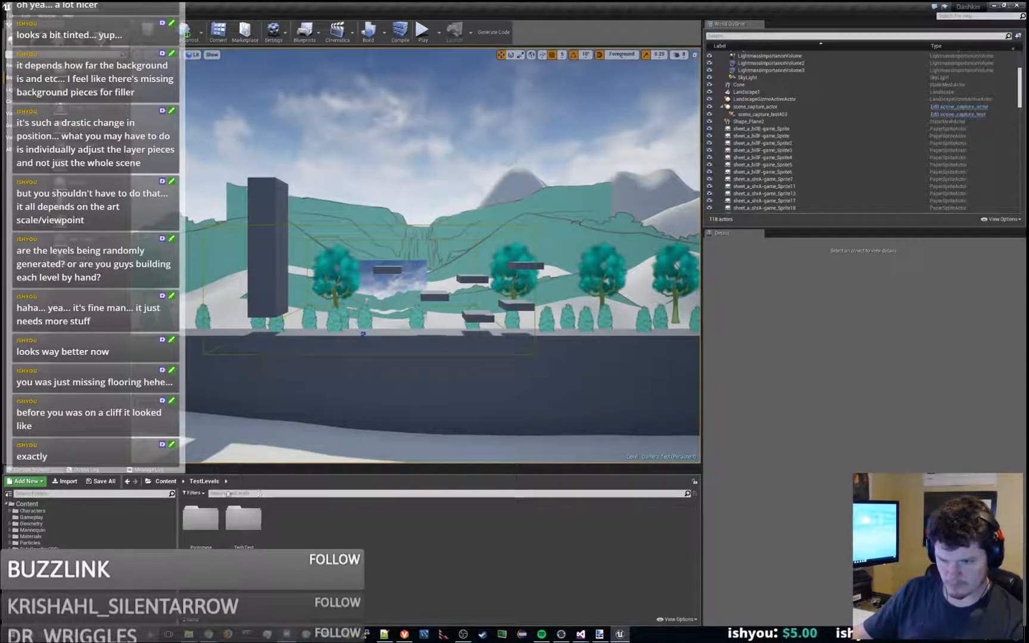
click(32, 511)
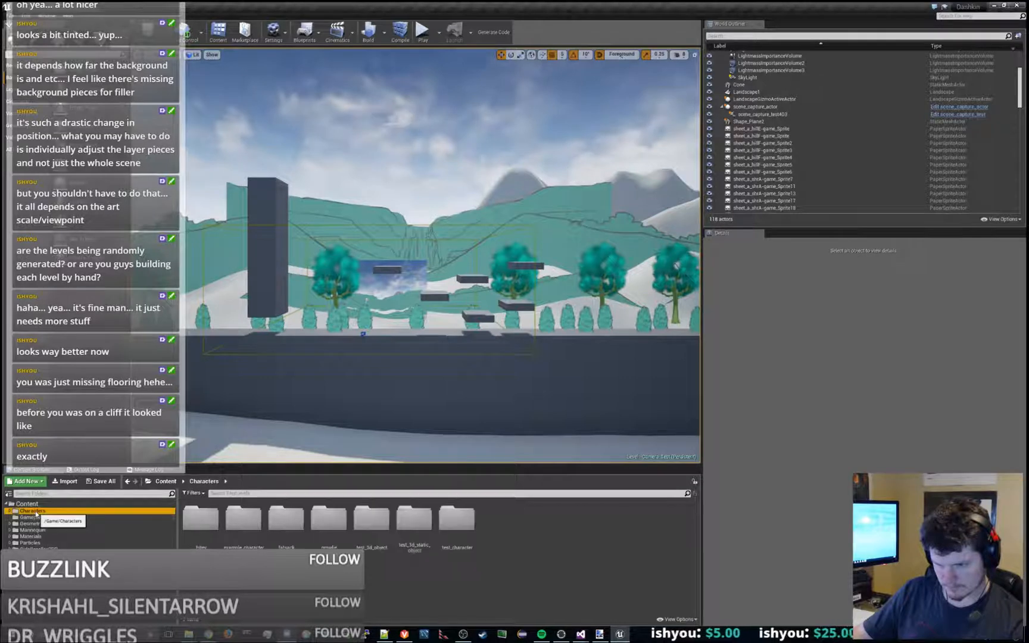
double_click(286, 518)
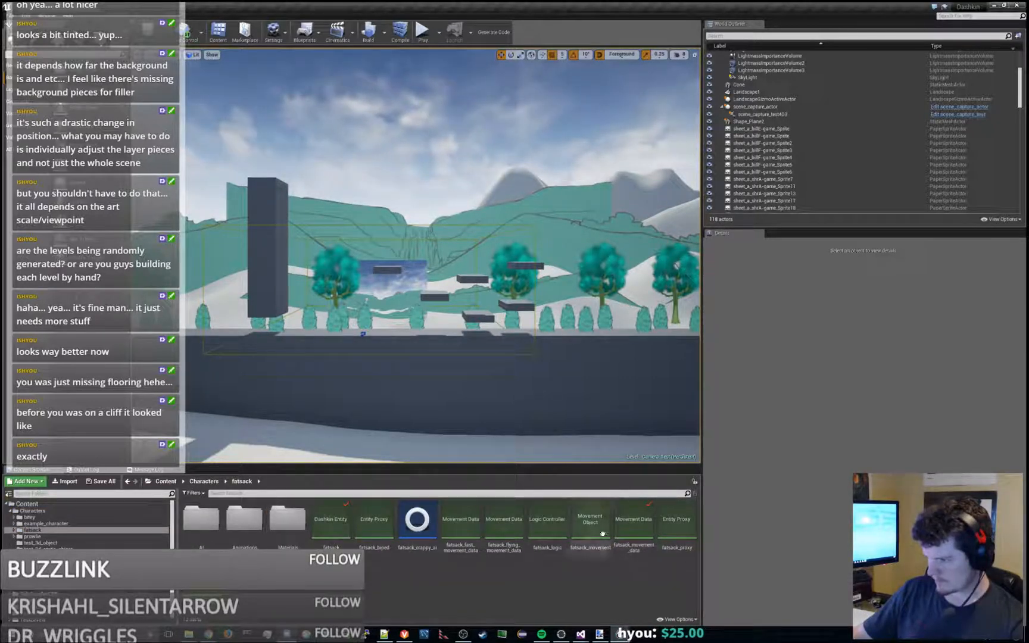
click(675, 527)
drag(423, 308, 425, 312)
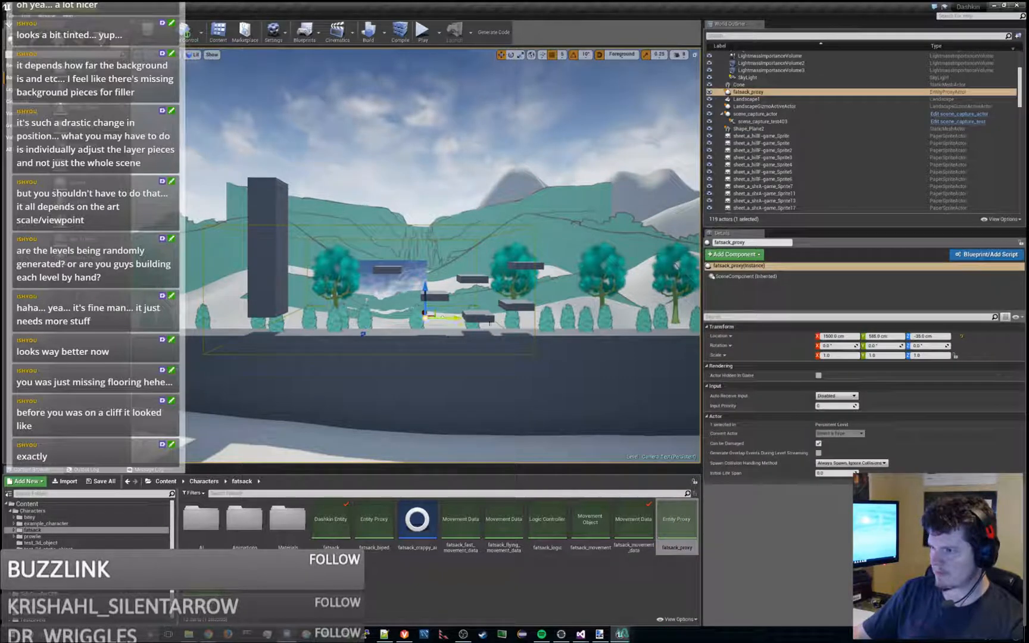
- Set the fatsack_proxy's X location to 0 and raise it beside the upper floating platforms
click(837, 336)
text(0)
key(Return)
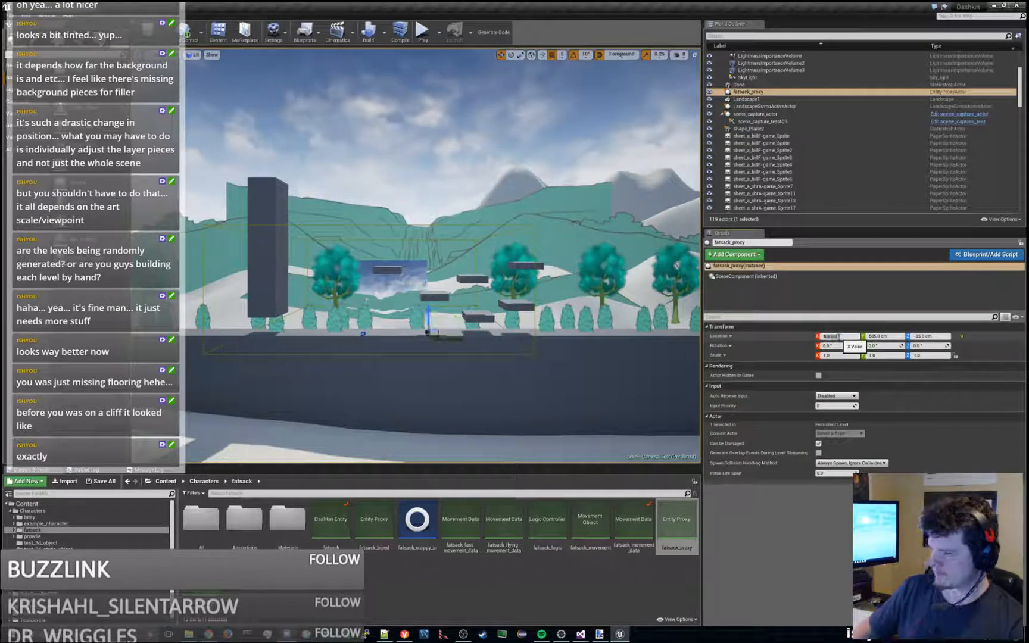
drag(428, 317, 464, 279)
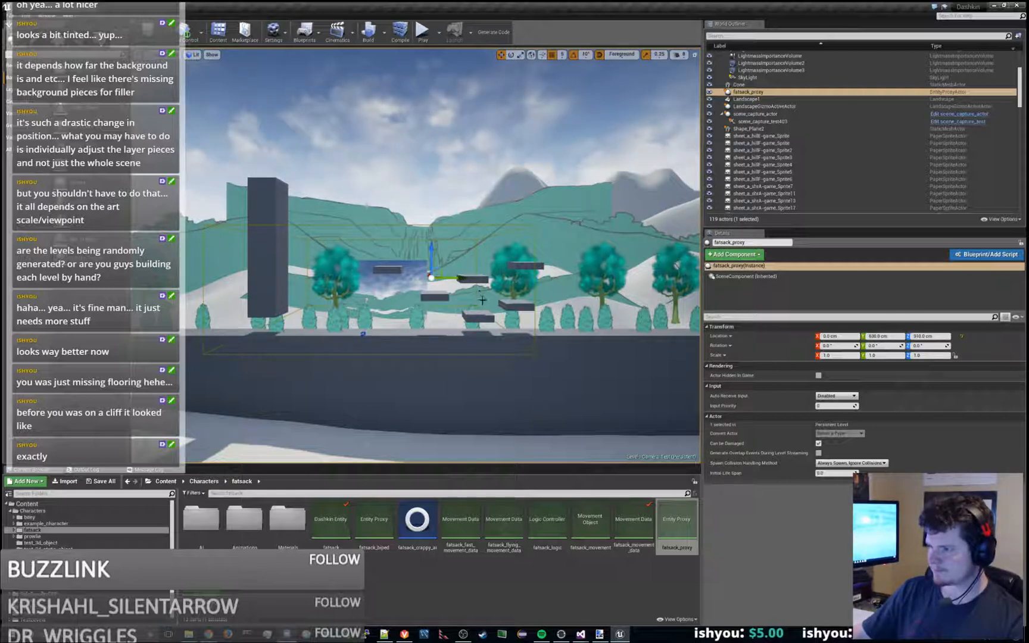
- Duplicate the fatsack_proxy several times and spread the copies over the floating platforms
key(ctrl+w)
key(ctrl+w)
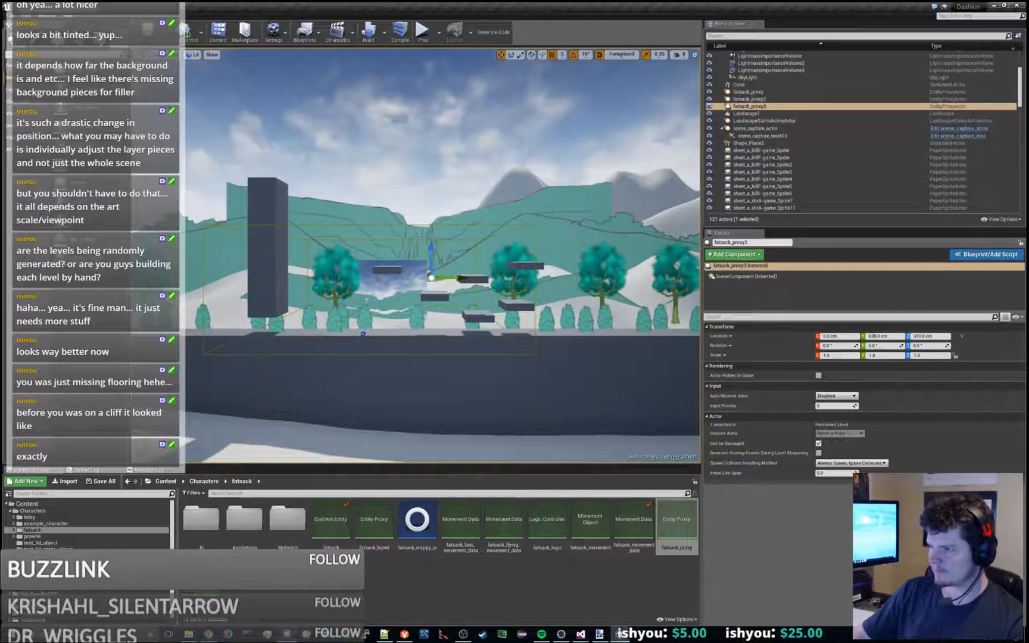
key(ctrl+w)
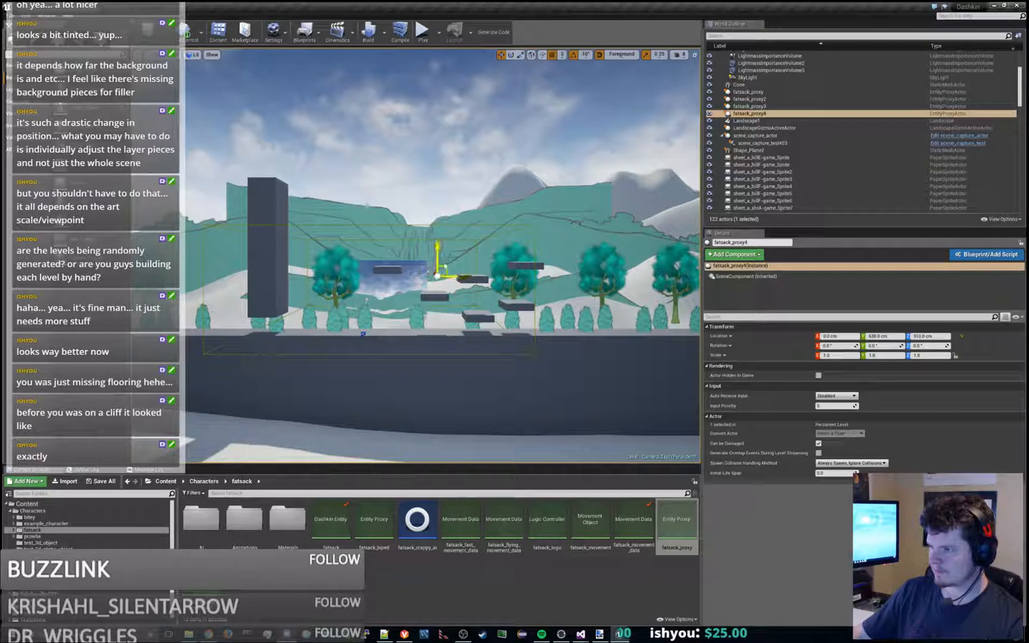
drag(436, 269, 532, 246)
key(ctrl+v)
drag(437, 269, 534, 289)
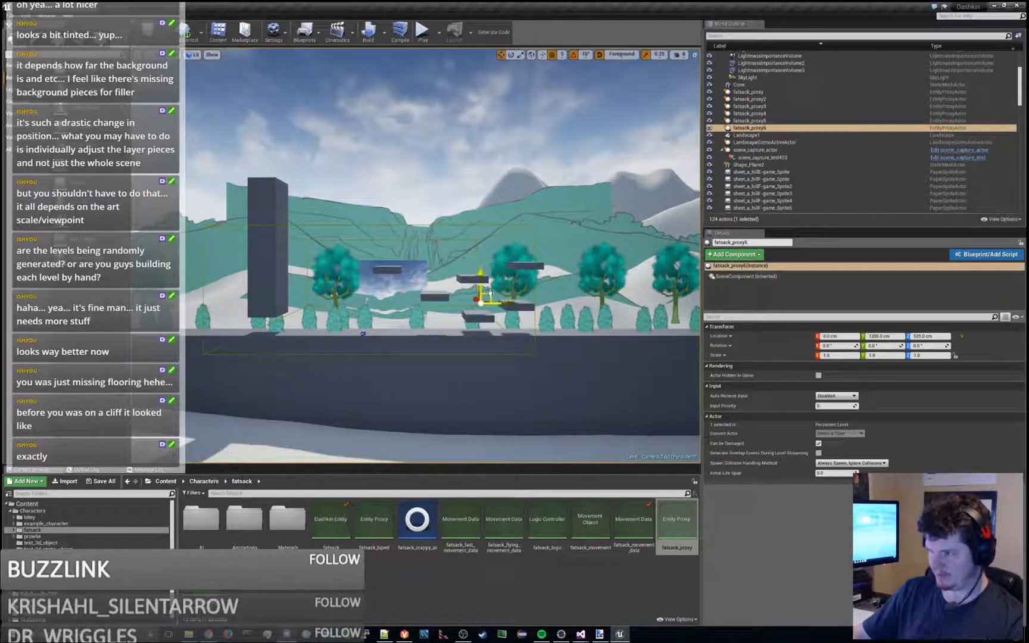
- Add three more fatsack_proxy copies, placing them around the tall pillar's top and near the tree platform
key(ctrl+v)
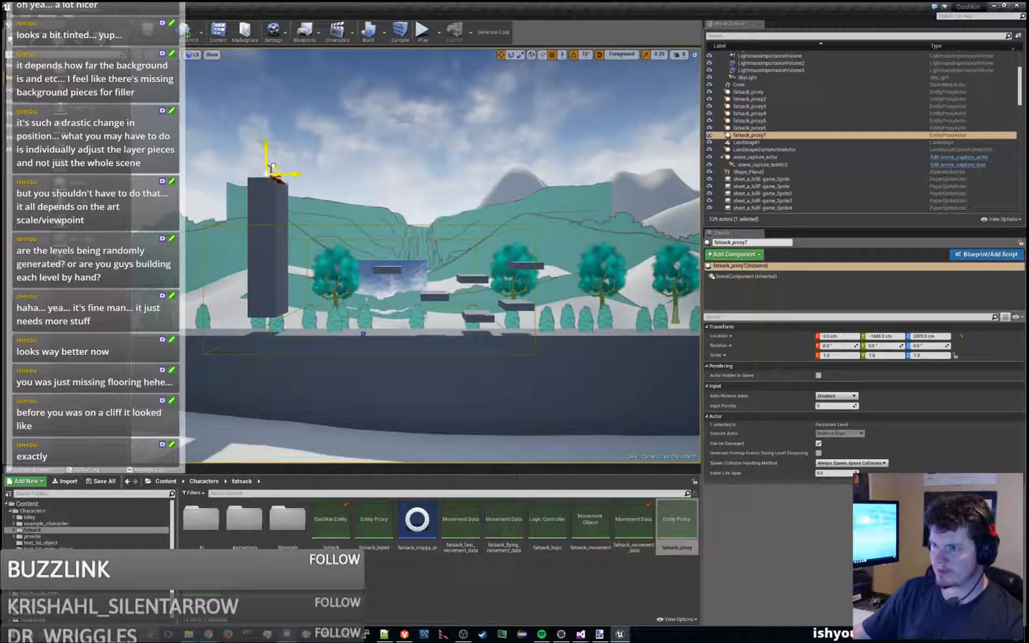
key(ctrl+v)
drag(370, 188, 280, 159)
key(ctrl+v)
drag(434, 275, 383, 314)
- Play the level to examine the fatsack characters against the background, ending the play session
click(422, 39)
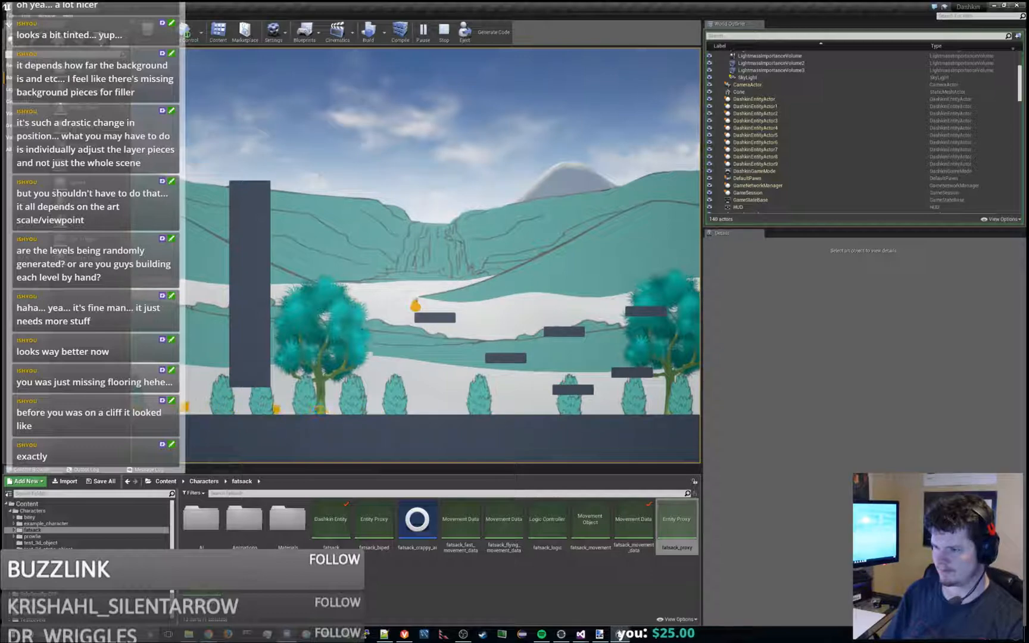
key(Escape)
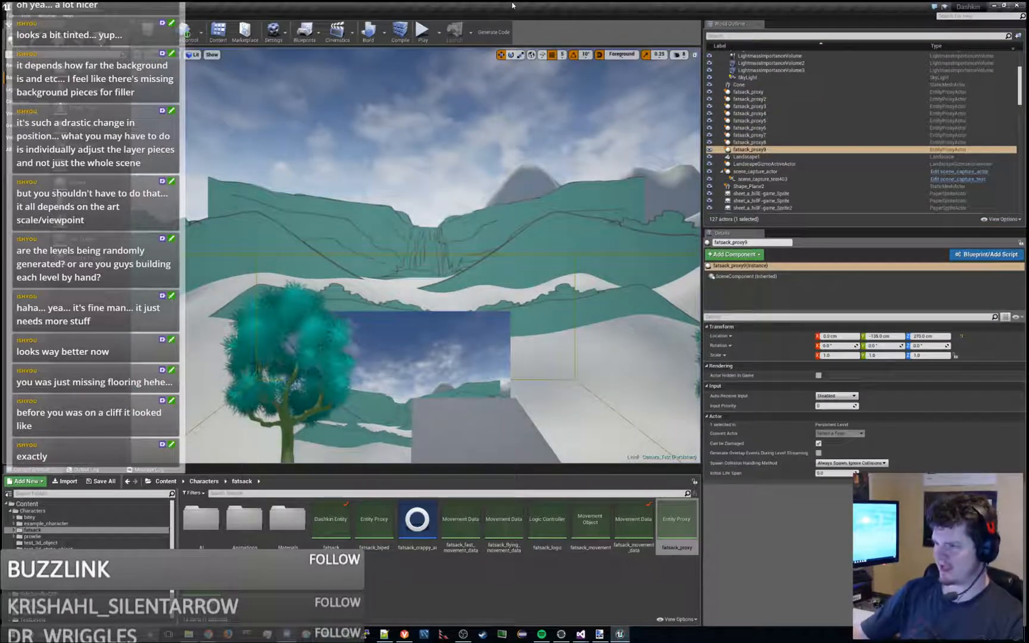
- Switch to Visual Studio and open DashkinFatsackMovement.cpp to examine the falling-animation block in UpdateJump
key(alt+Tab)
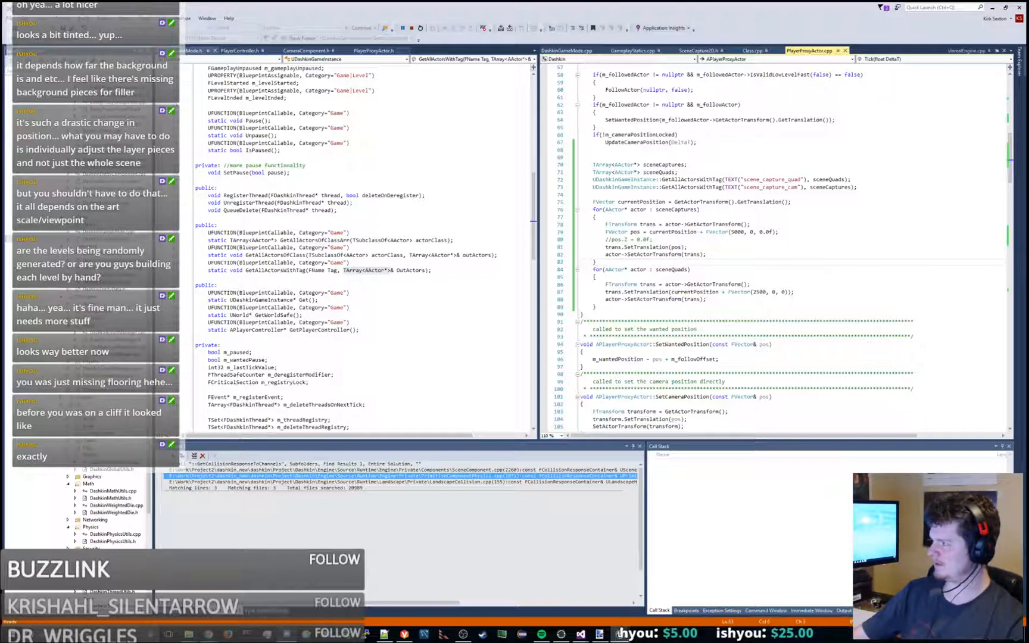
click(379, 221)
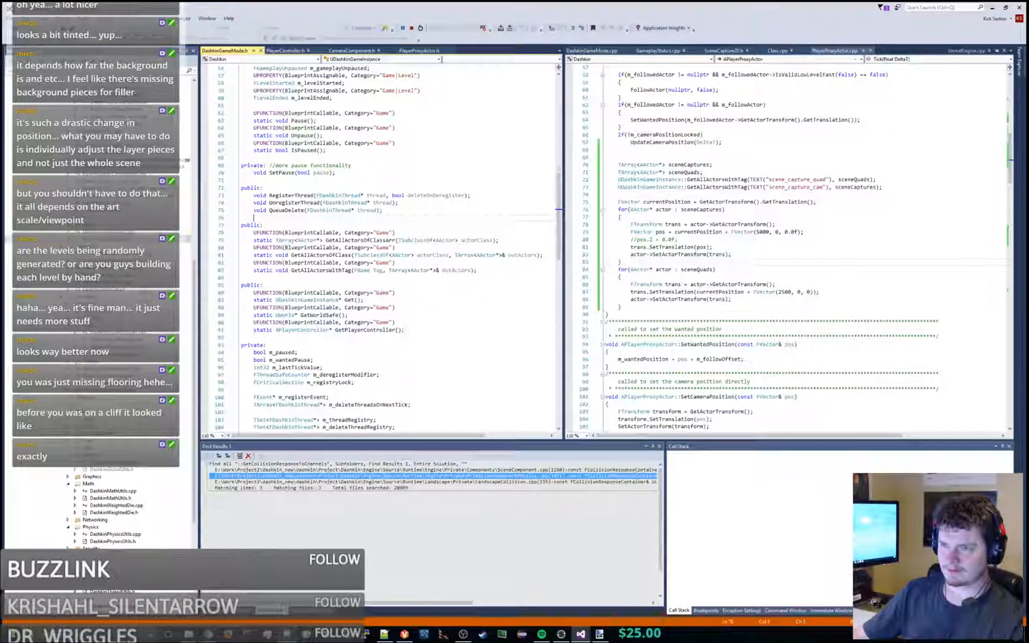
scroll(113, 334, up, 14)
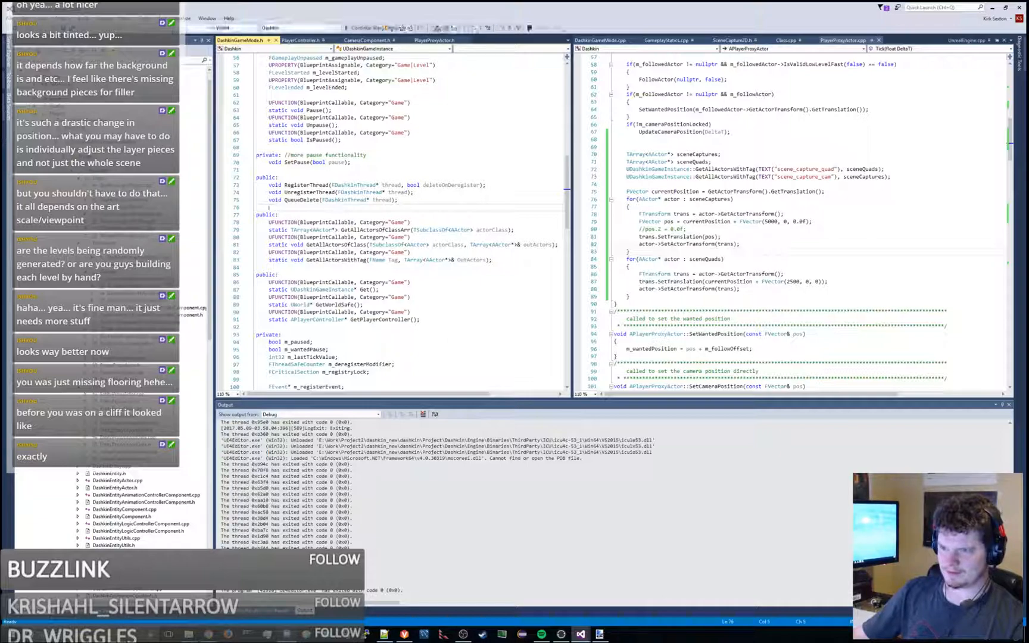
double_click(134, 293)
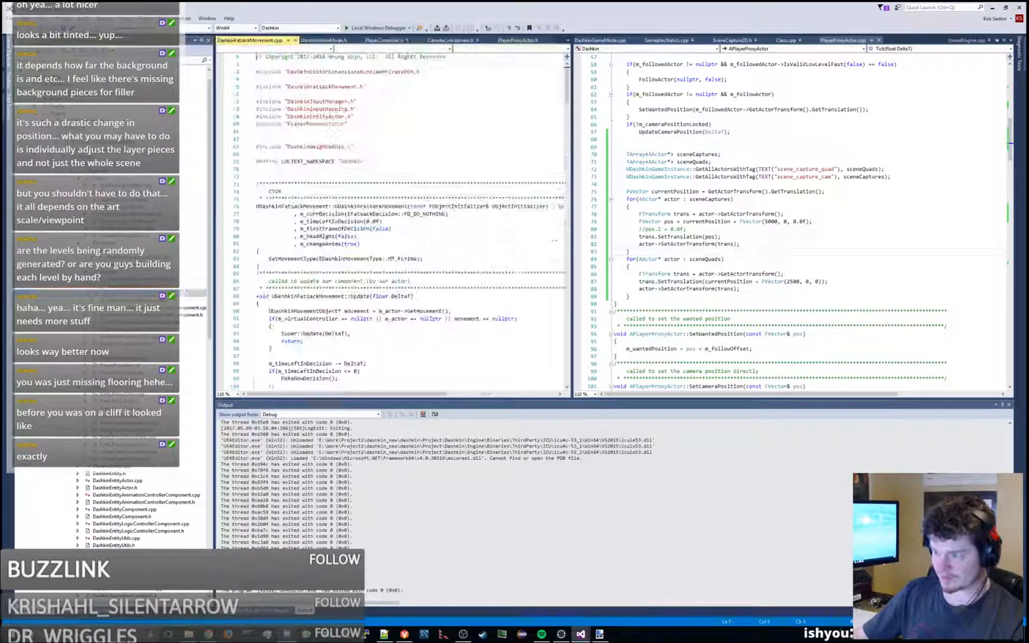
scroll(438, 274, down, 20)
scroll(428, 321, down, 14)
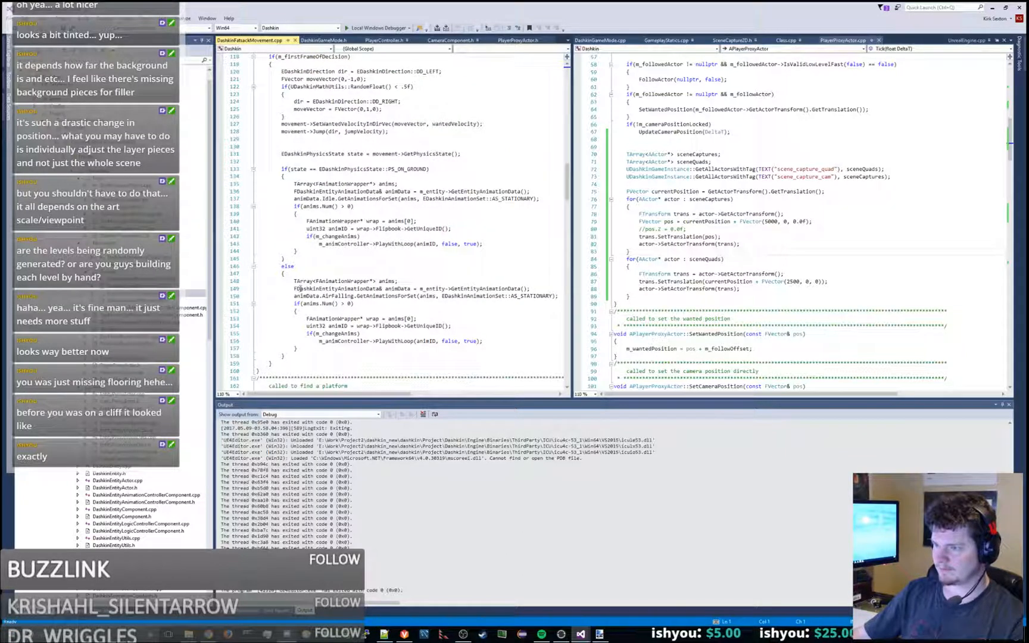
drag(294, 281, 318, 347)
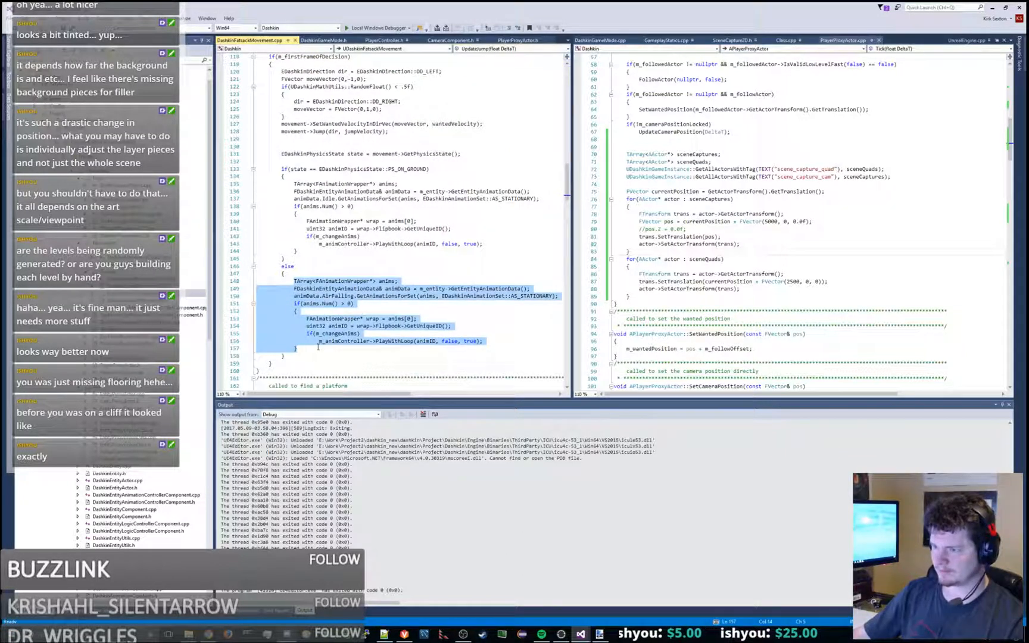
- Find "dig" in the file and copy UpdateDig's animation block, from the AS_STATIONARY set declaration through the PlayWithDurationAndLoop call
click(301, 265)
key(ctrl+f)
text(dig)
key(Return)
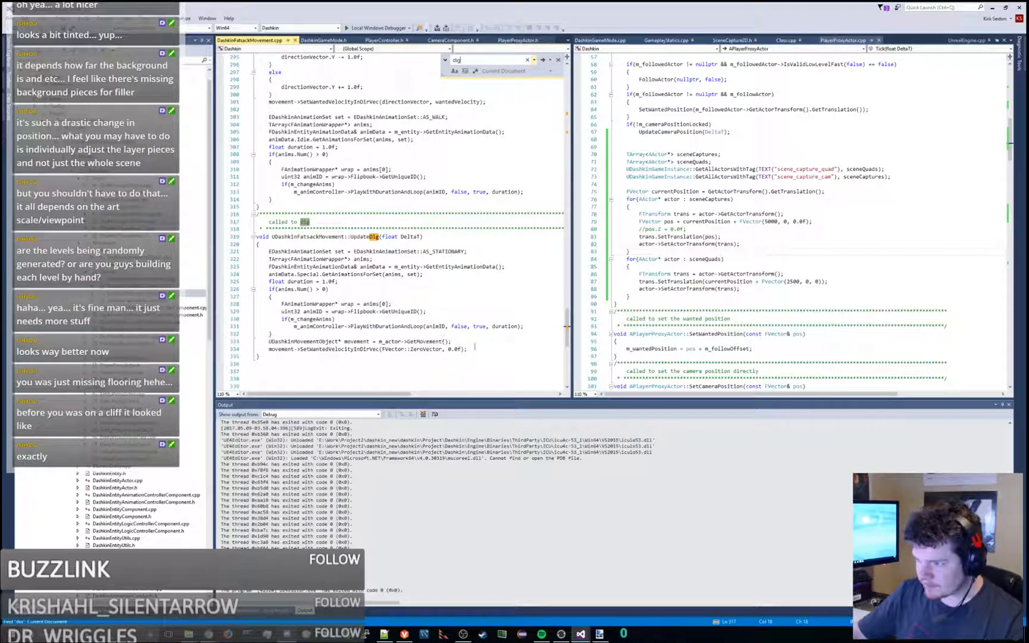
drag(282, 304, 411, 327)
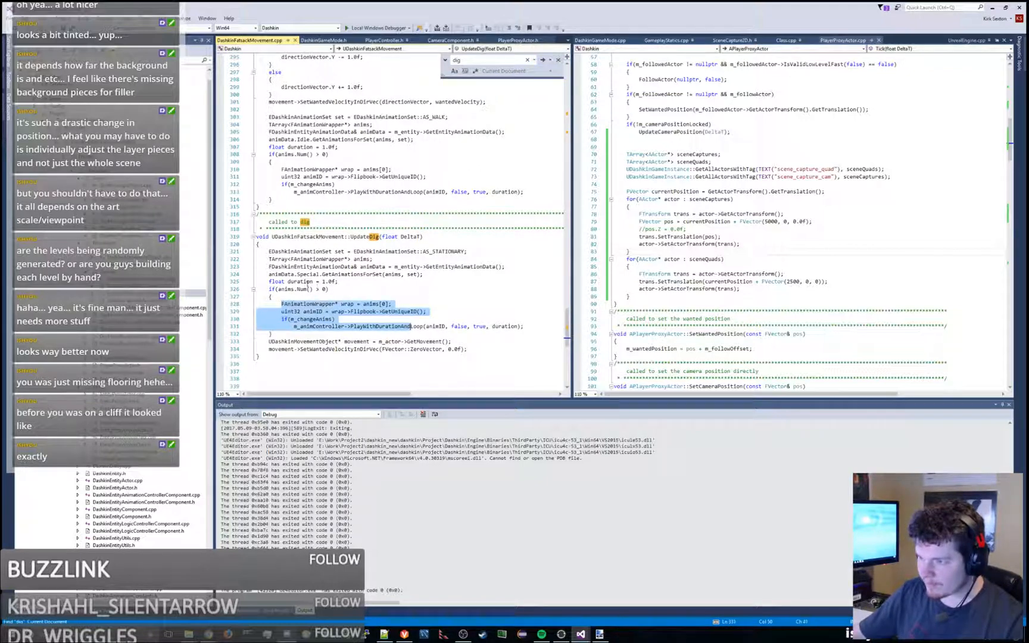
click(310, 275)
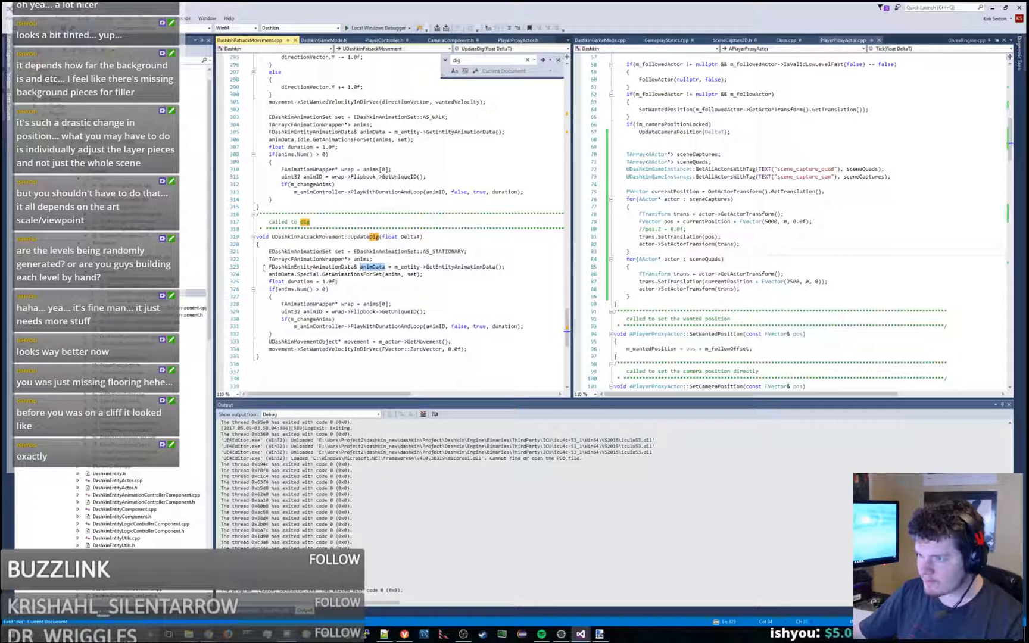
drag(282, 266, 499, 331)
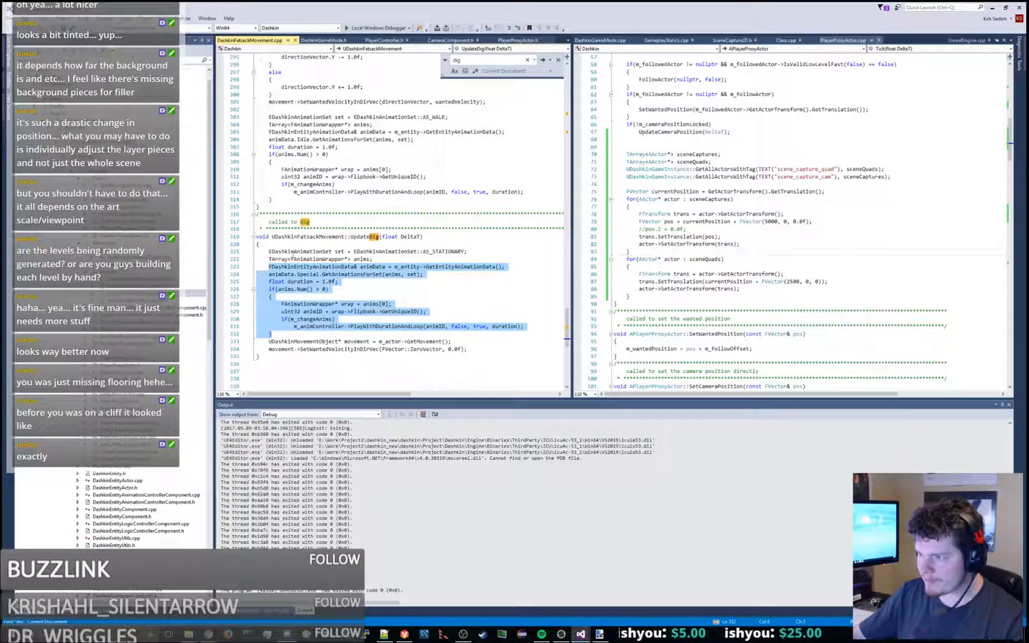
drag(268, 252, 300, 336)
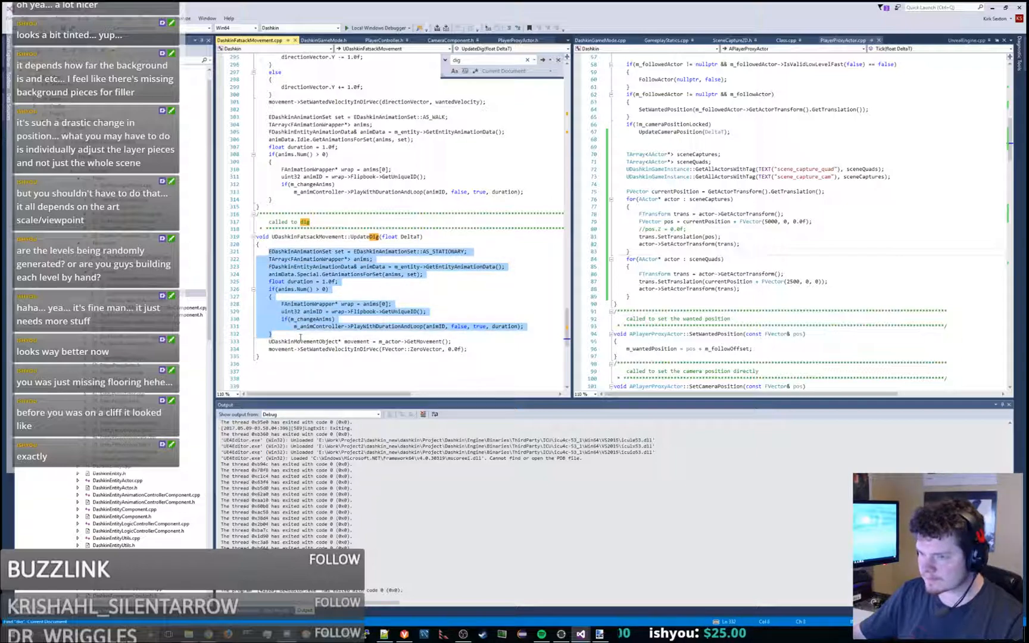
- Open DashkinBipedMovementCC.cpp at the B_ACTION key-triggered check near the end of Update
double_click(138, 279)
scroll(432, 282, down, 15)
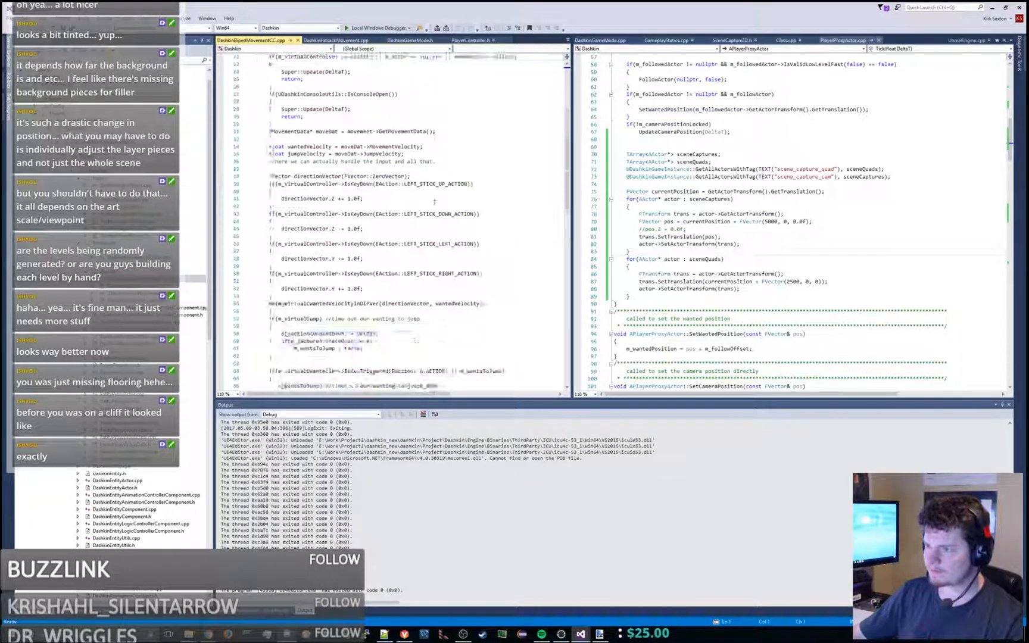
scroll(433, 281, down, 8)
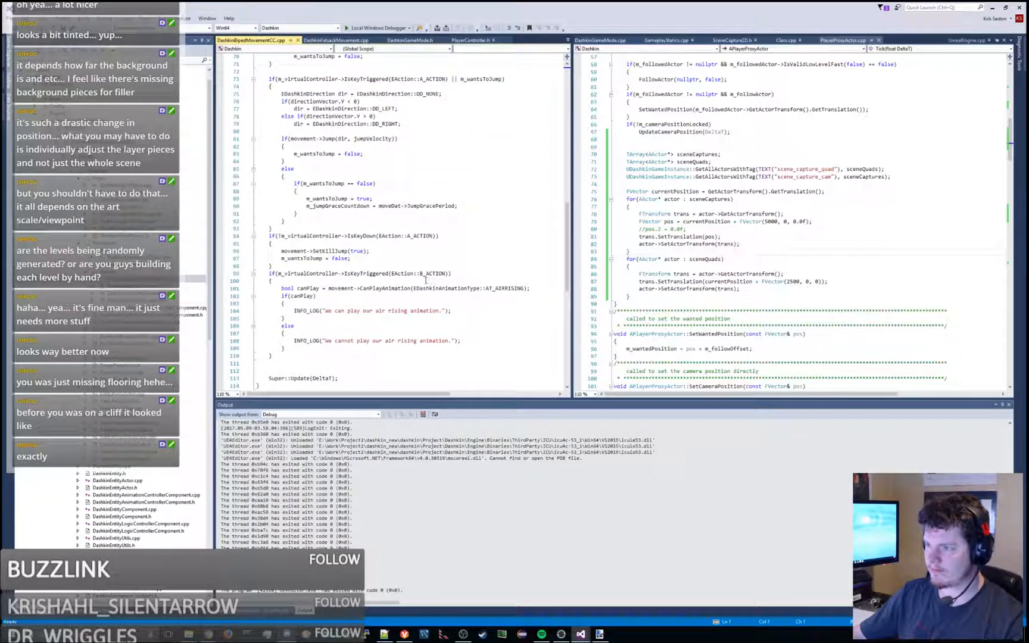
scroll(426, 280, down, 2)
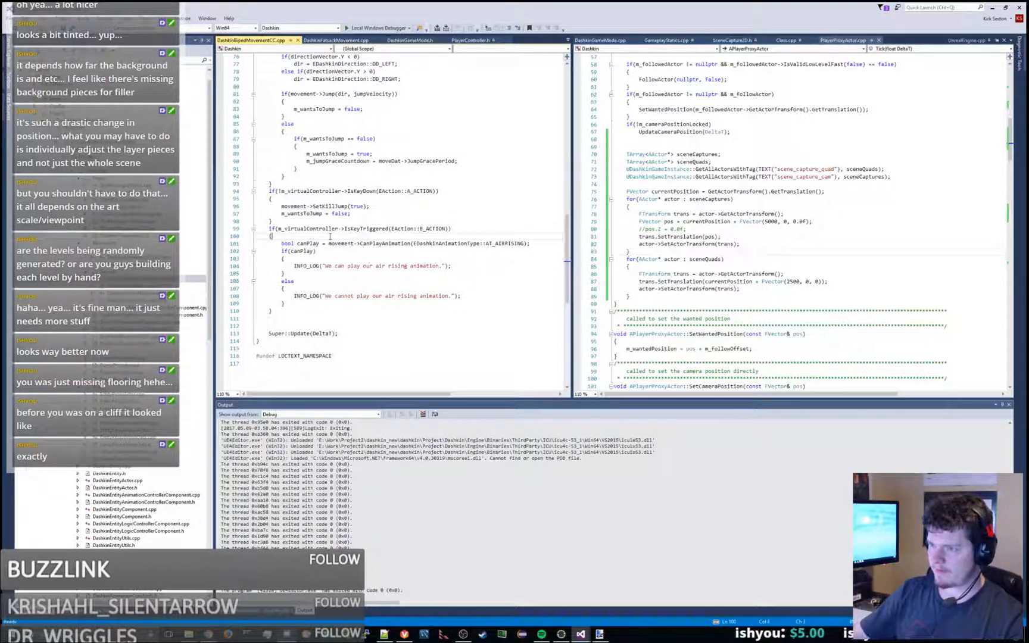
key(Return)
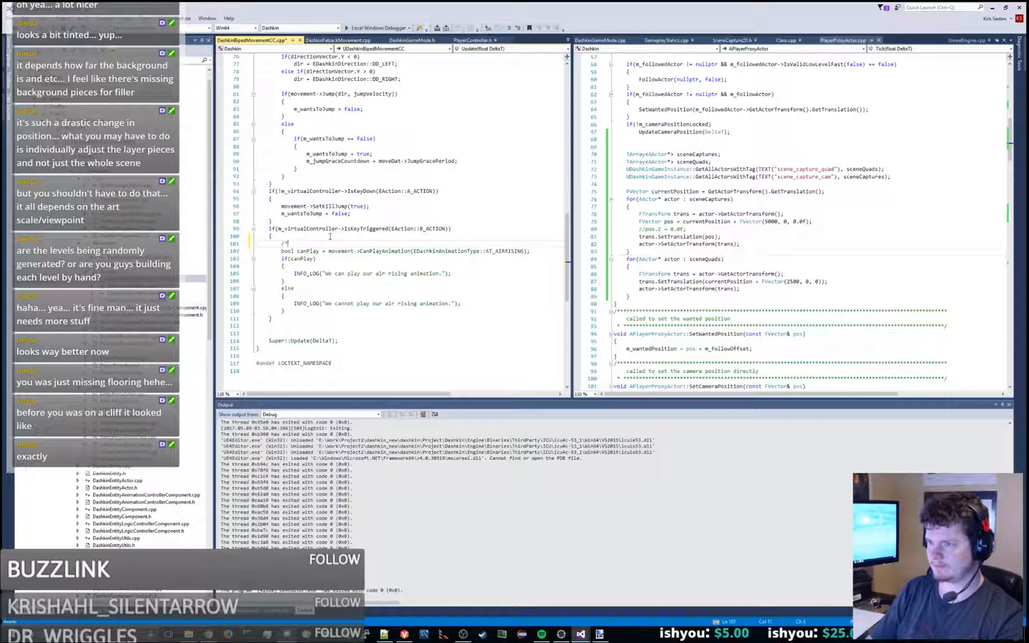
key(ctrl+z)
key(ctrl+z)
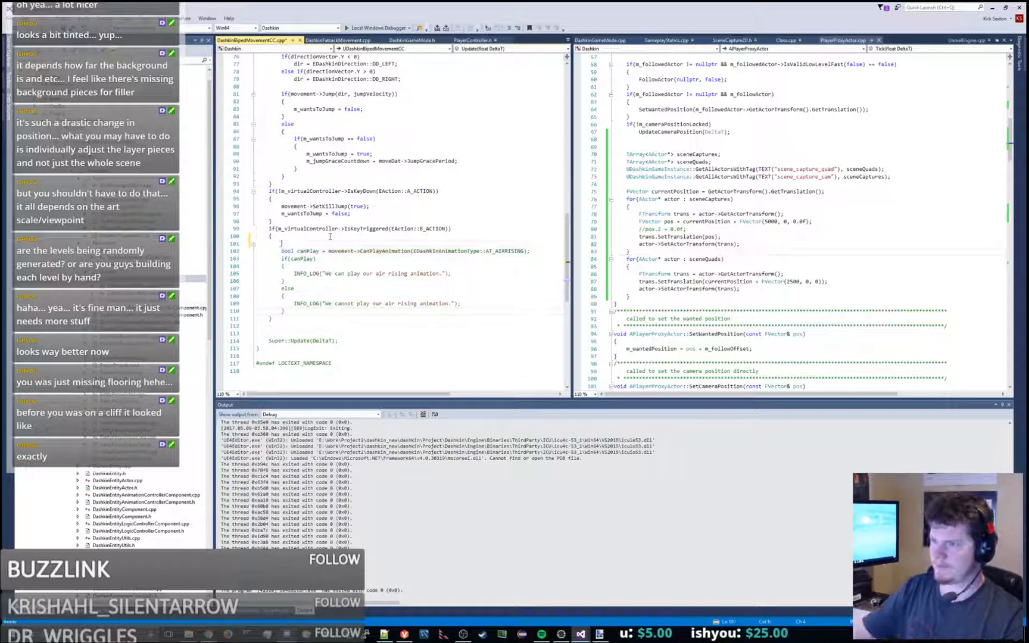
- Add an empty if block testing m_virtualController->IsKeyDown(EAction::B_ACTION) after the key-triggered B_ACTION block
click(284, 304)
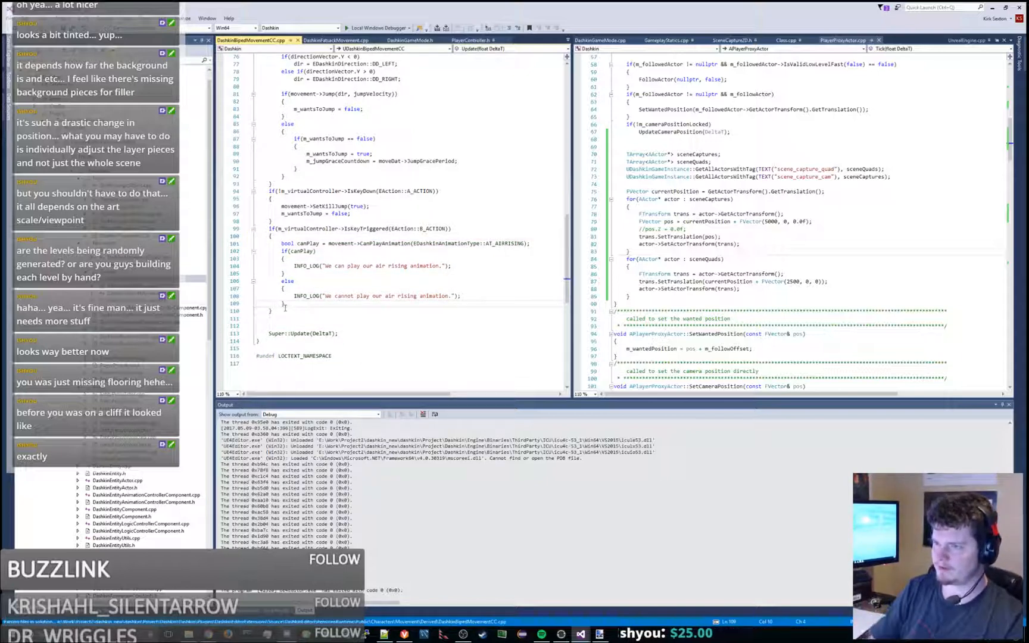
key(Return)
text(if)
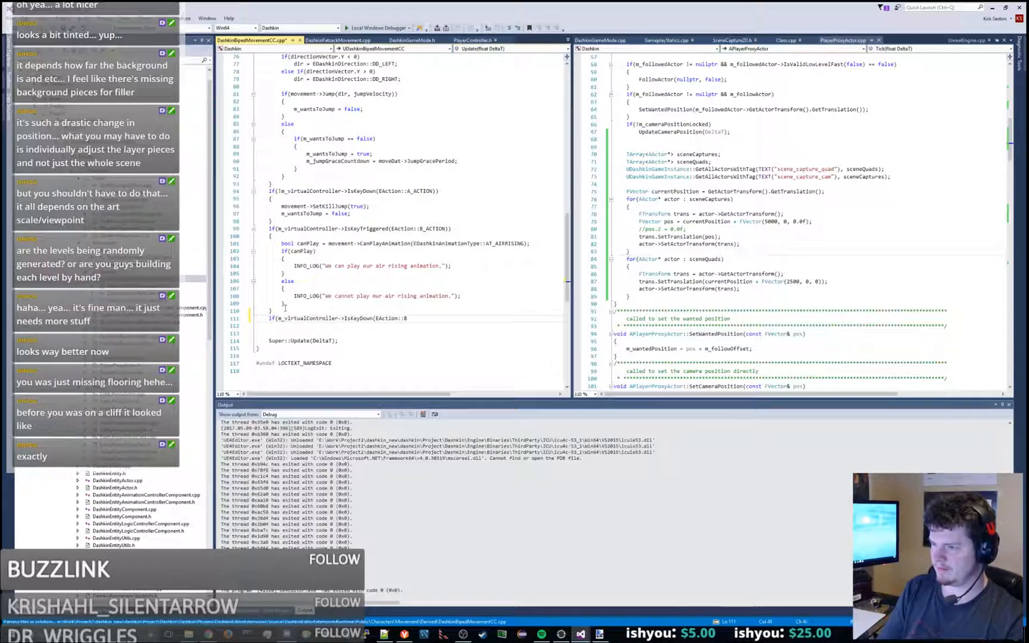
key(Return)
key(Return)
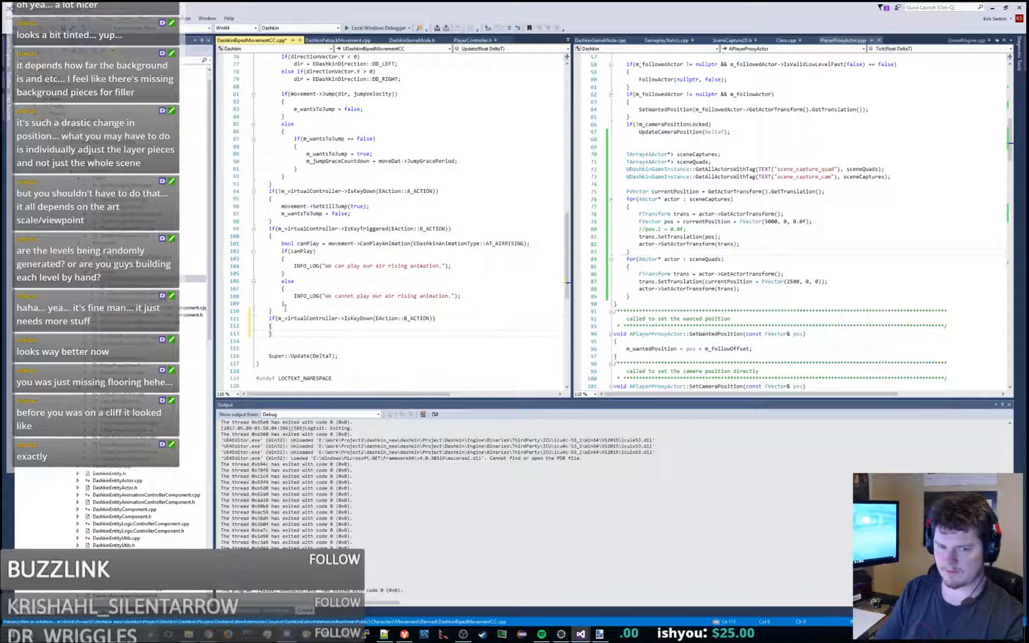
- Paste the copied dig animation code into the new B_ACTION block and indent its lines to match
text(EDashkinAnimationSet set = EDashkinAnimationSet::AS_STATIONARY; TArray<FAnimationWrapper*> anims; FDashkinEntityAnimationData& animData = m_entity->GetEntityAnimationData(); animData.Special.GetAnimationsForSet(anims, set); float duration = 1.0f; if(anims.Num() > 0) { FAnimationWrapper* wrap = anims[0]; uint32 animID = wrap->Flipbook->GetUniqueID(); if(m_changeAnims) m_animController->PlayWithDurationAndLoop(animID, false, true, duration); })
drag(270, 312, 274, 387)
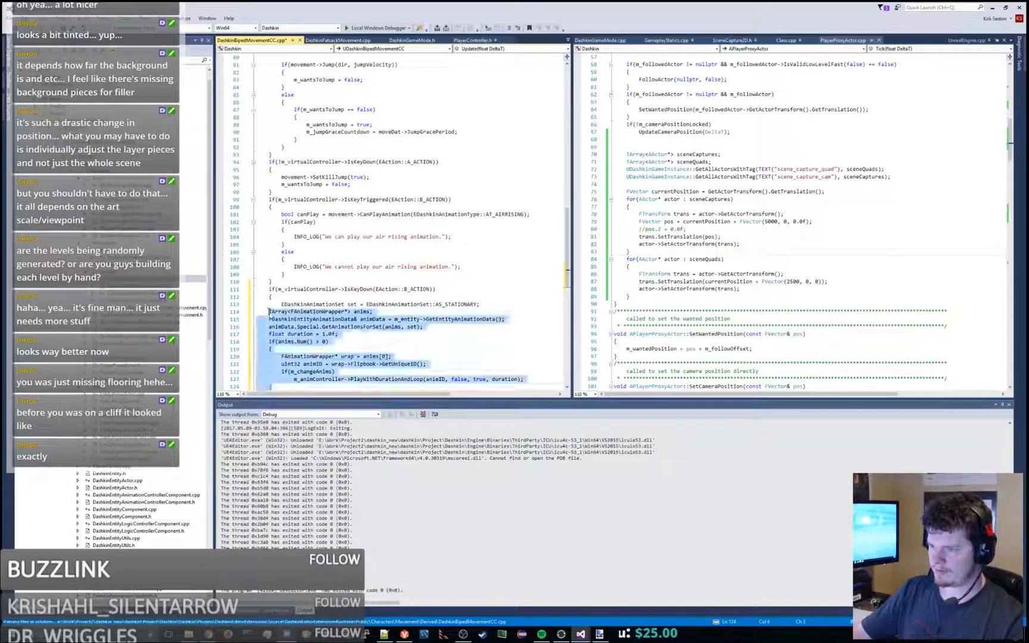
key(Tab)
click(348, 327)
scroll(328, 258, down, 3)
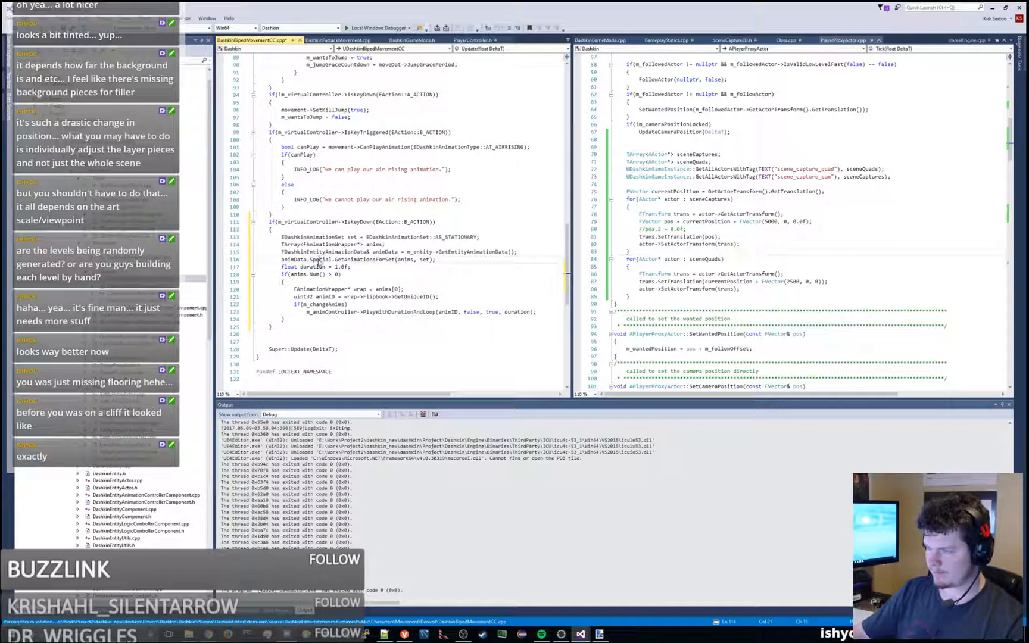
- Find "idle" in DashkinFatsackMovement.cpp and copy UpdateDoNothing's animation block, from the AS_STATIONARY set declaration through the PlayWithDurationAndLoop call
double_click(406, 261)
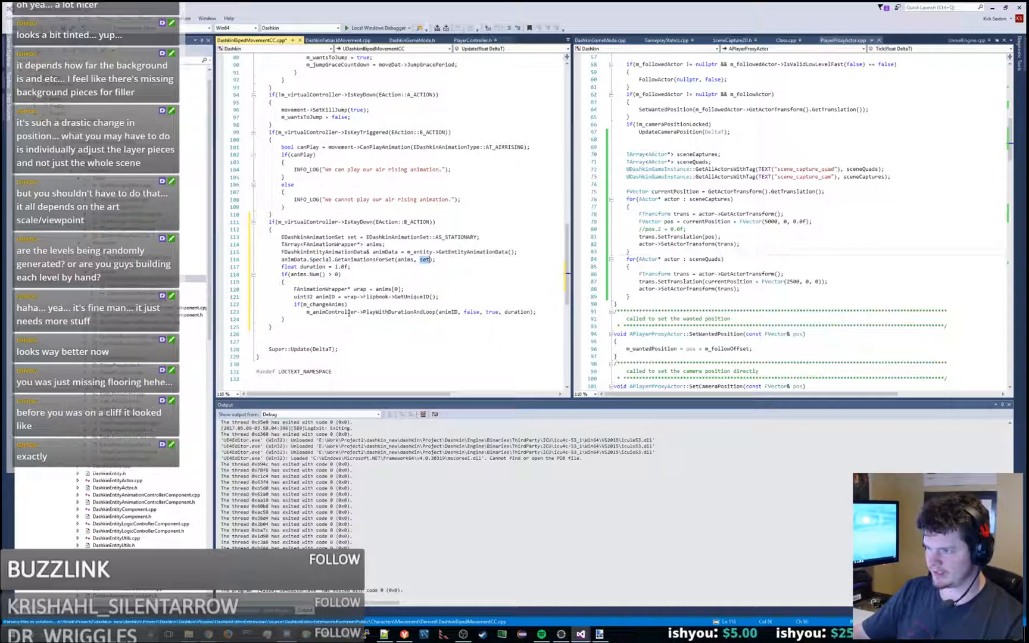
double_click(148, 293)
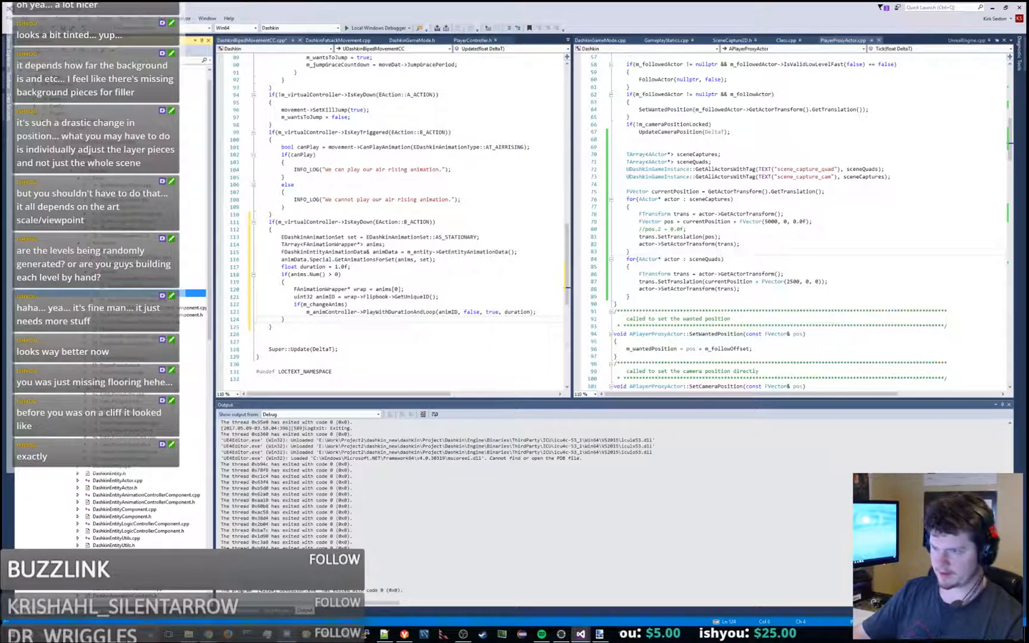
click(452, 253)
key(ctrl+f)
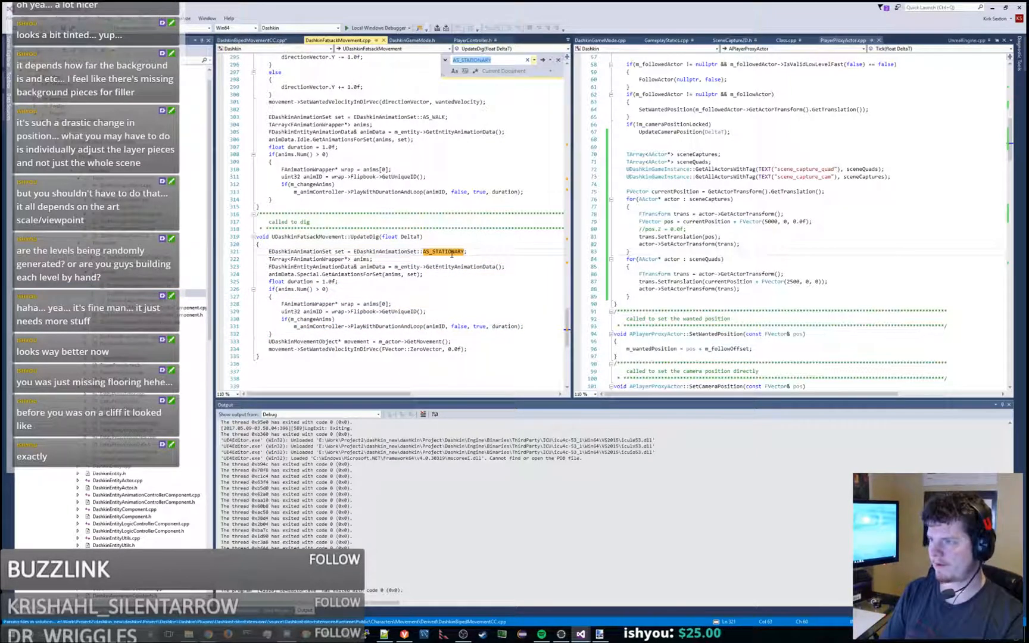
text(idle)
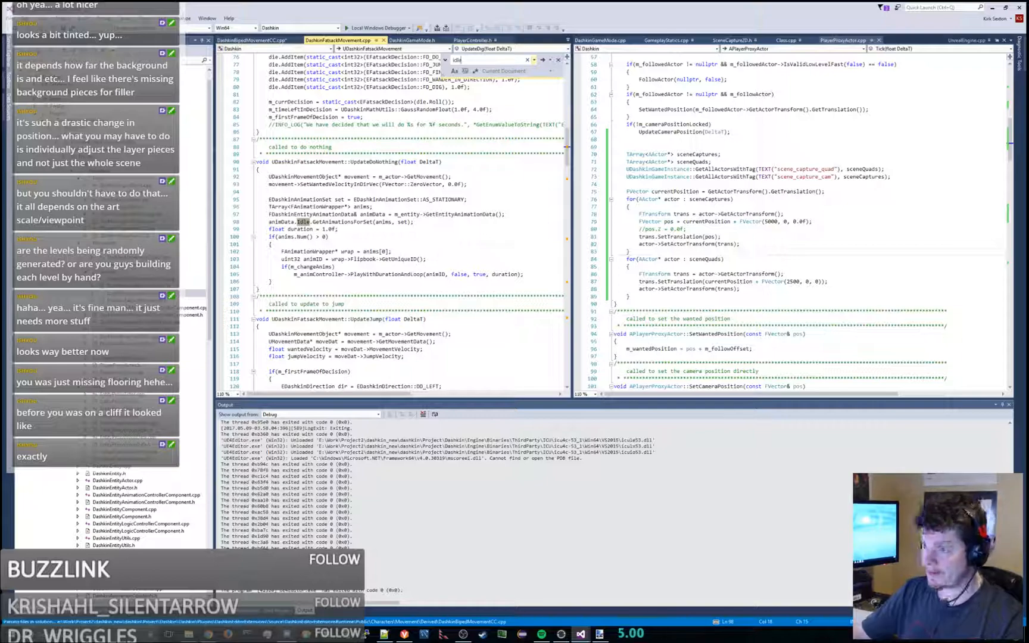
drag(285, 283, 449, 205)
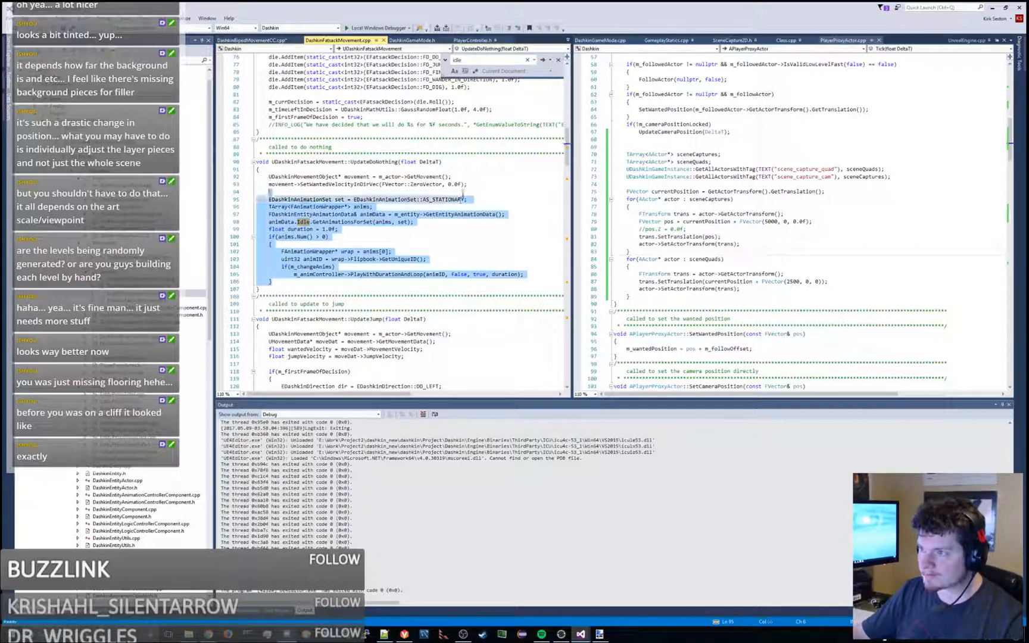
click(437, 199)
- Add an empty else block after the IsKeyDown B_ACTION block in DashkinBipedMovementCC.cpp
click(265, 40)
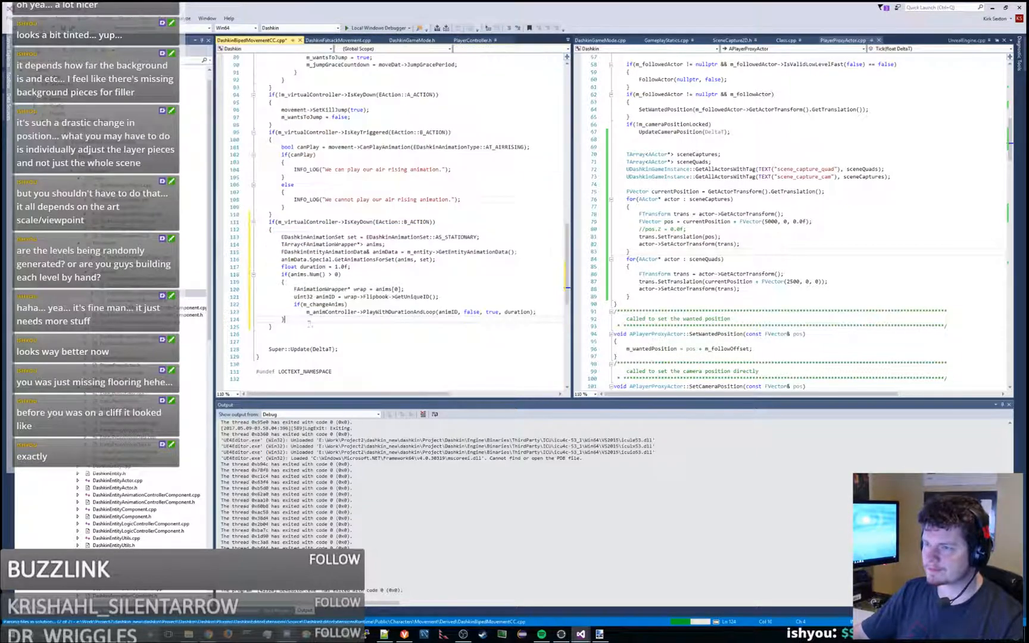
key(Return)
text(else)
key(Return)
text({)
key(Return)
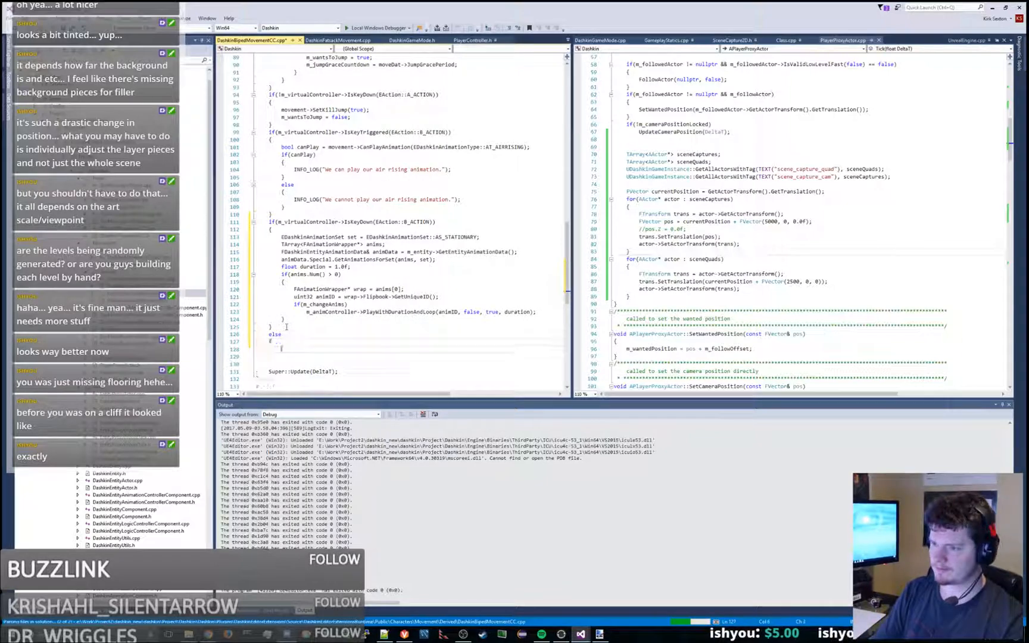
text(})
key(Up)
key(Return)
- Paste the copied idle animation code into the else block, tidy its indentation and blank line, and build the project
text(EDashkinAnimationSet set = EDashkinAnimationSet::AS_STATIONARY; 	TArray<FAnimationWrapper*> anims; 	FDashkinEntityAnimationData& animData = m_entity->GetEntityAnimationData(); 	animData.Idle.GetAnimationsForSet(anims, set); 	float duration = 1.0f; 	if(anims.Num() > 0) 	{ 		FAnimationWrapper* wrap = anims[0]; 		uint32 animID = wrap->Flipbook->GetUniqueID(); 		if(m_changeAnims) 			m_animController->PlayWithDurationAndLoop(animID, false, true, duration); 	})
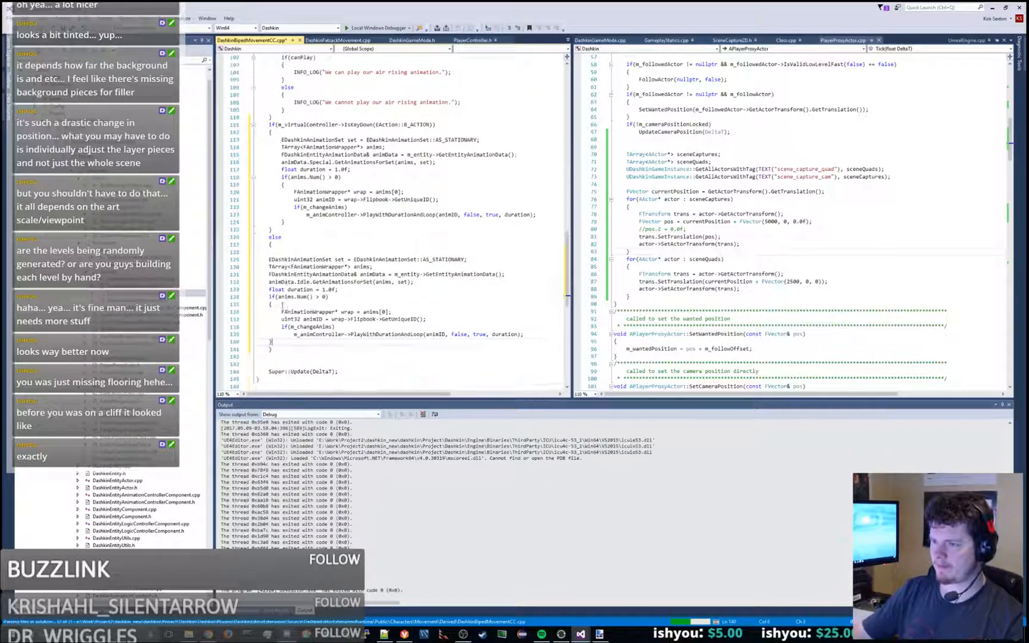
shift+click(275, 252)
key(Tab)
click(286, 246)
key(Delete)
key(ctrl+shift+b)
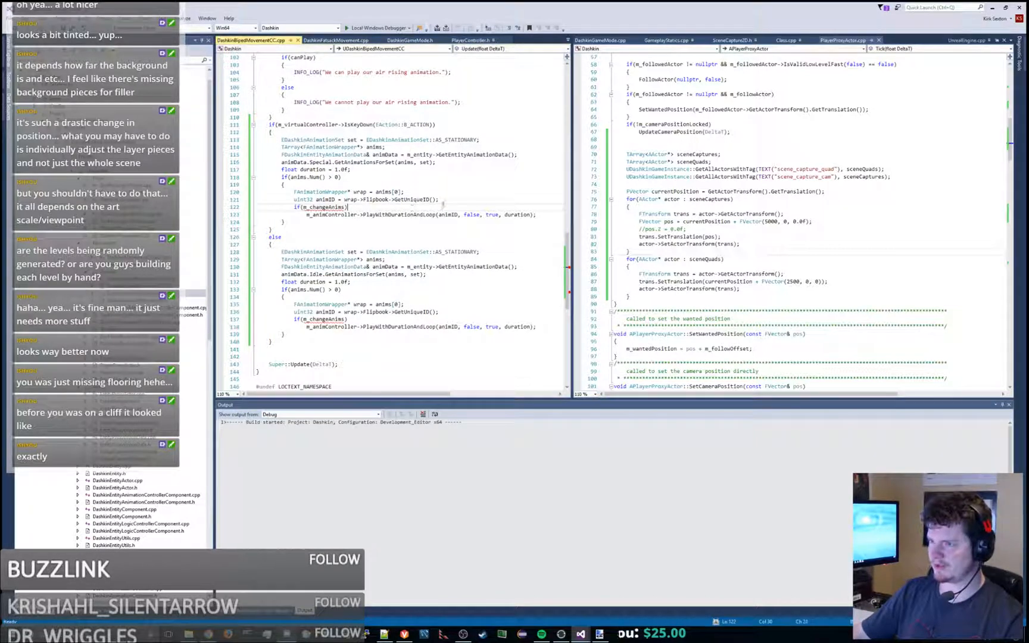
- Remove the if(m_changeAnims) checks from both animation blocks, unindent their PlayWithDurationAndLoop calls, and rebuild the project
triple_click(360, 207)
key(Delete)
key(shift+Tab)
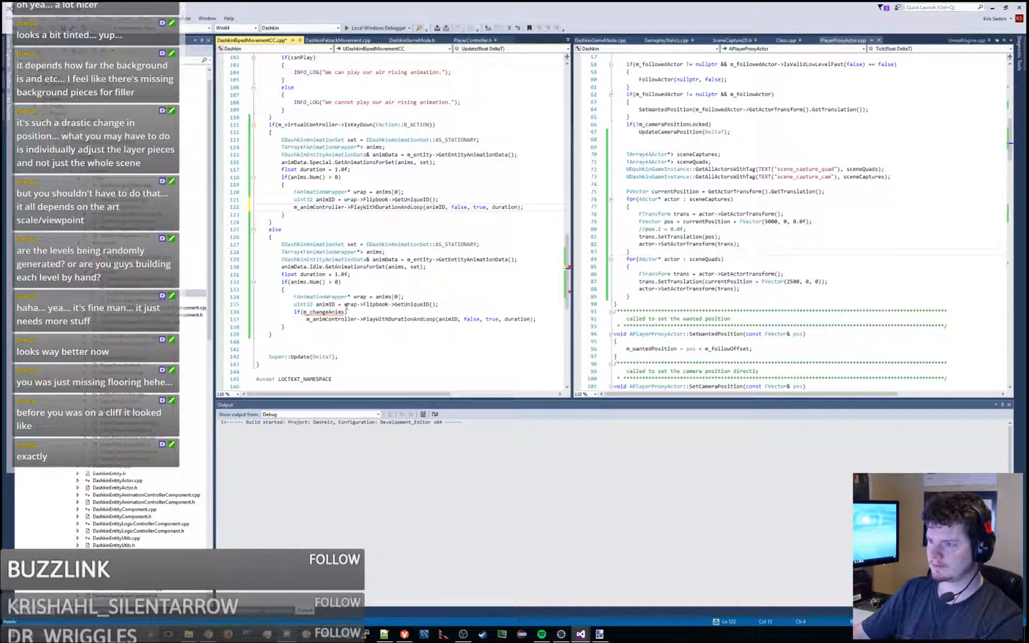
triple_click(324, 314)
key(Delete)
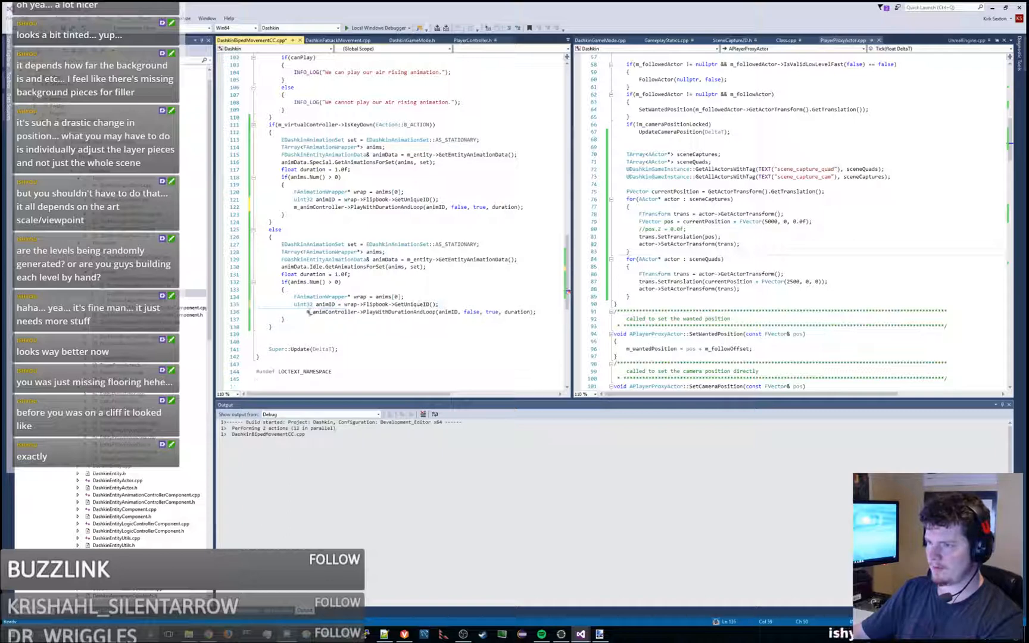
key(shift+Tab)
click(434, 291)
key(ctrl+shift+b)
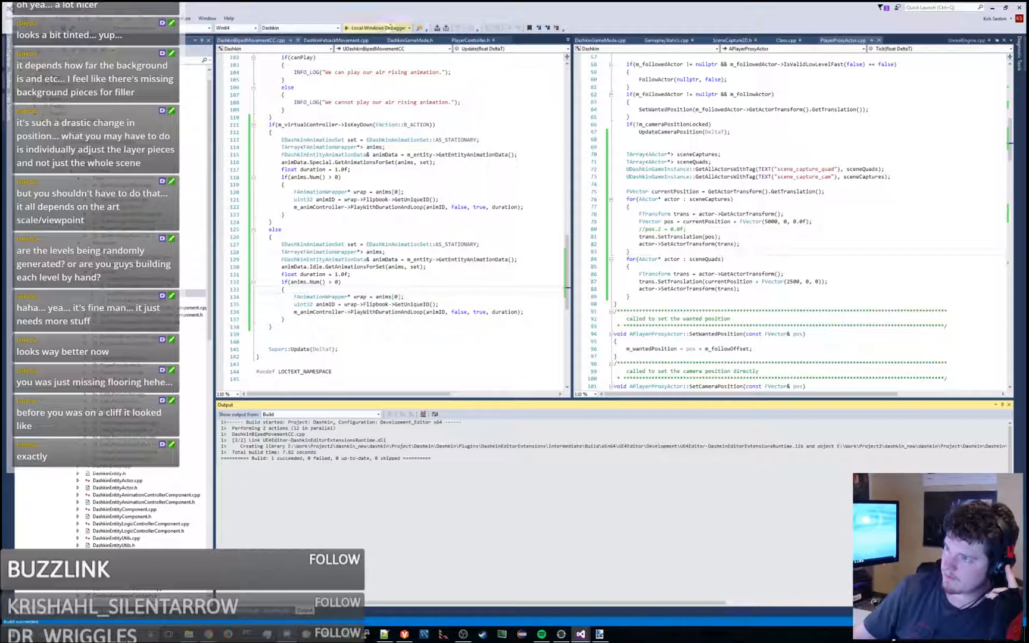
- Start debugging to launch the Unreal Editor, play-test the character in Camera_Test, and stop the play session
click(383, 28)
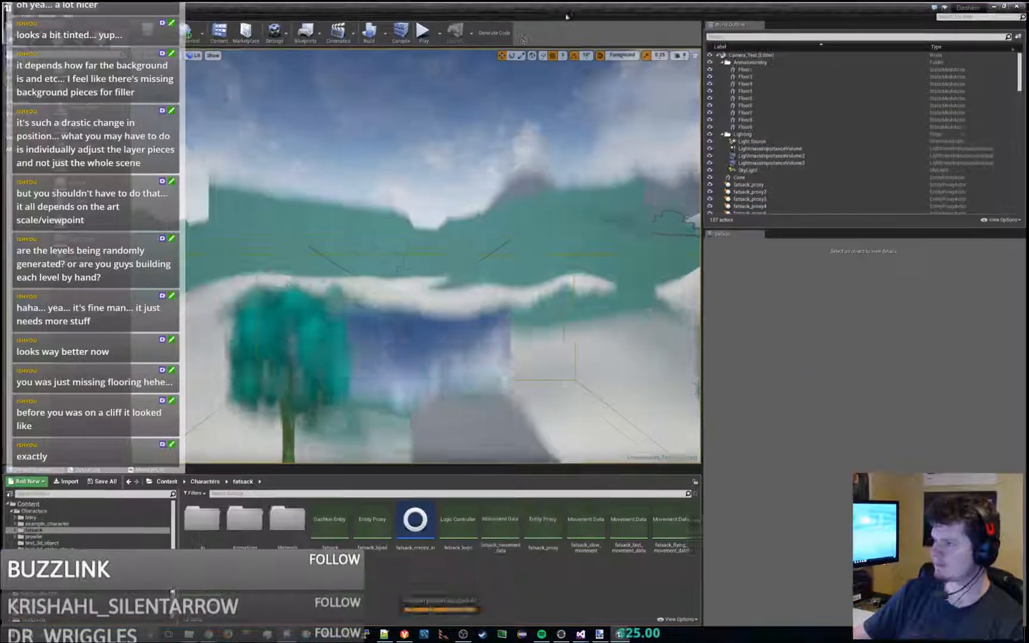
click(424, 33)
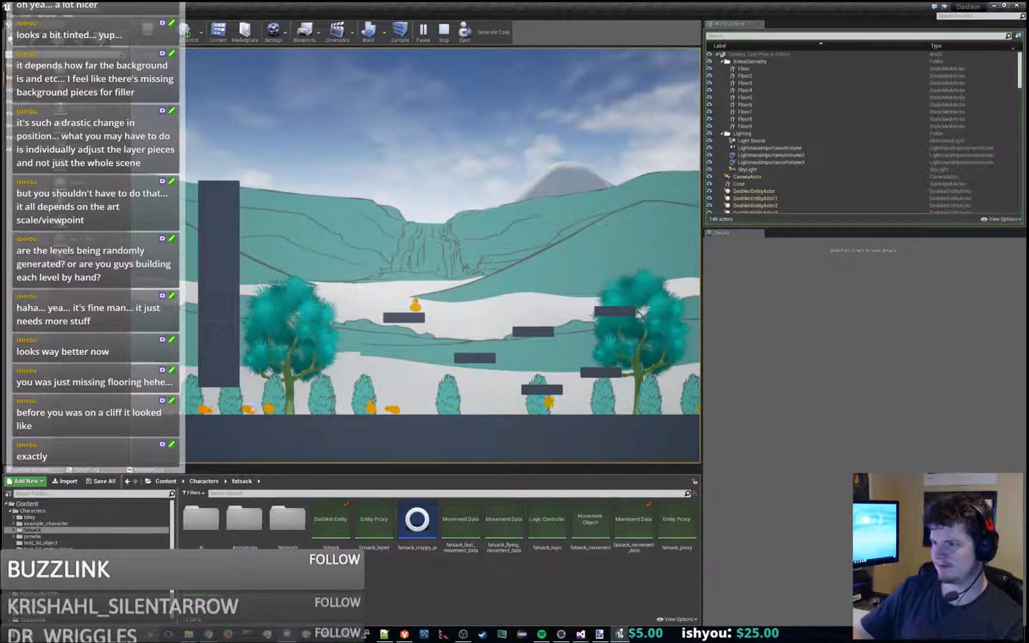
key(Escape)
- Switch to Visual Studio, set the special animation's duration in the B_ACTION block to 0.5f, and save the file
key(alt+Tab)
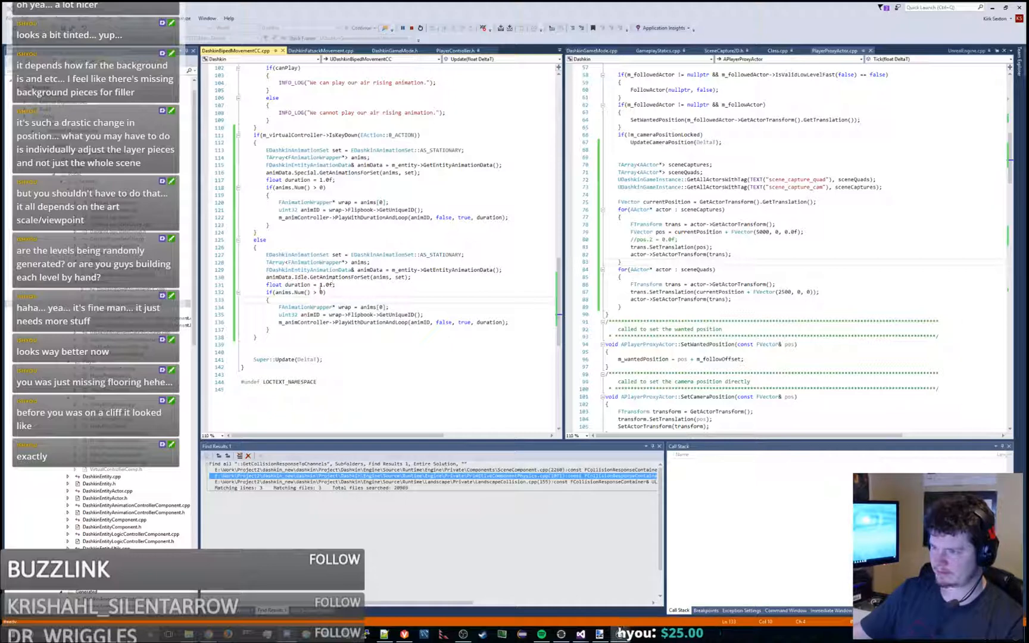
drag(323, 285, 329, 285)
text(0.0)
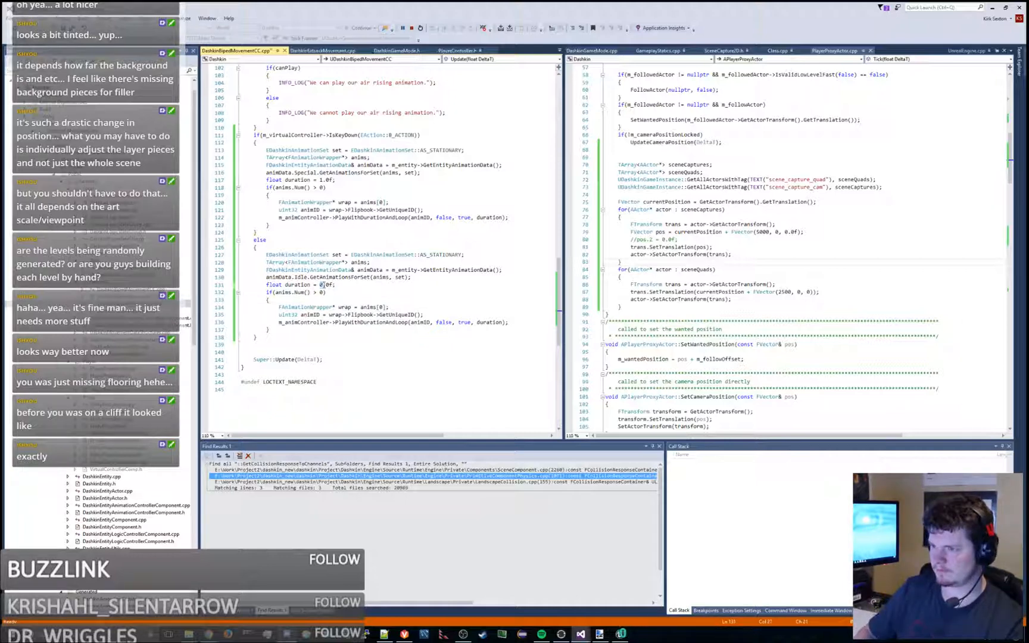
key(BackSpace)
text(5)
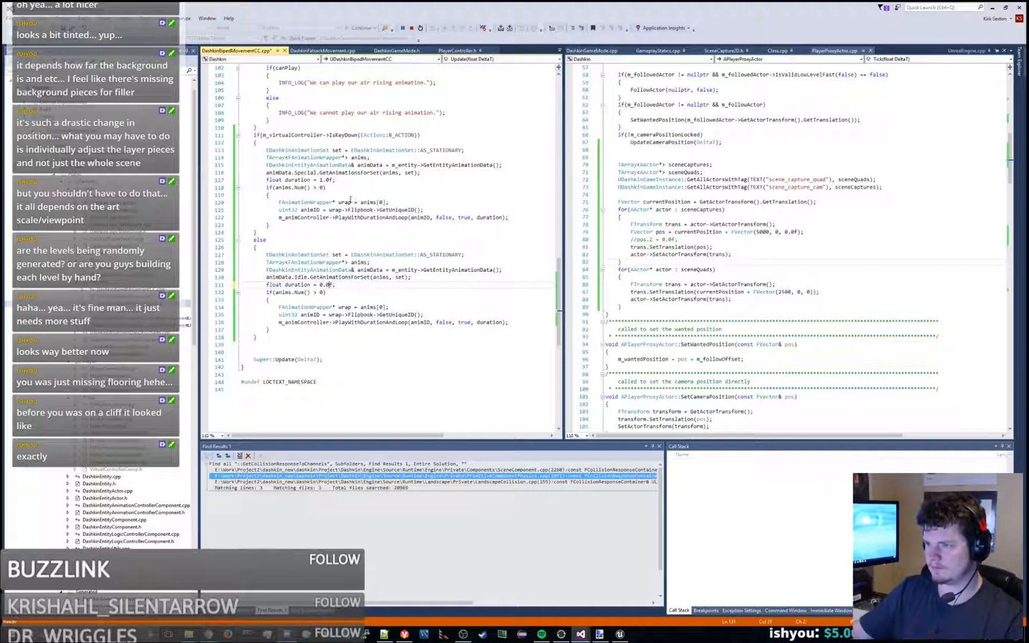
key(ctrl+z)
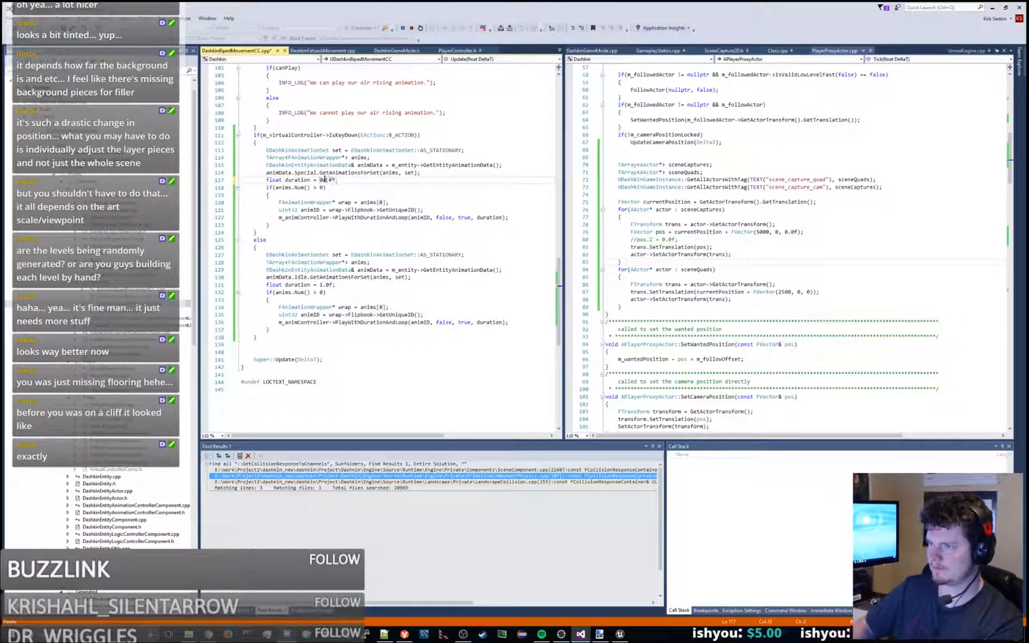
key(ctrl+s)
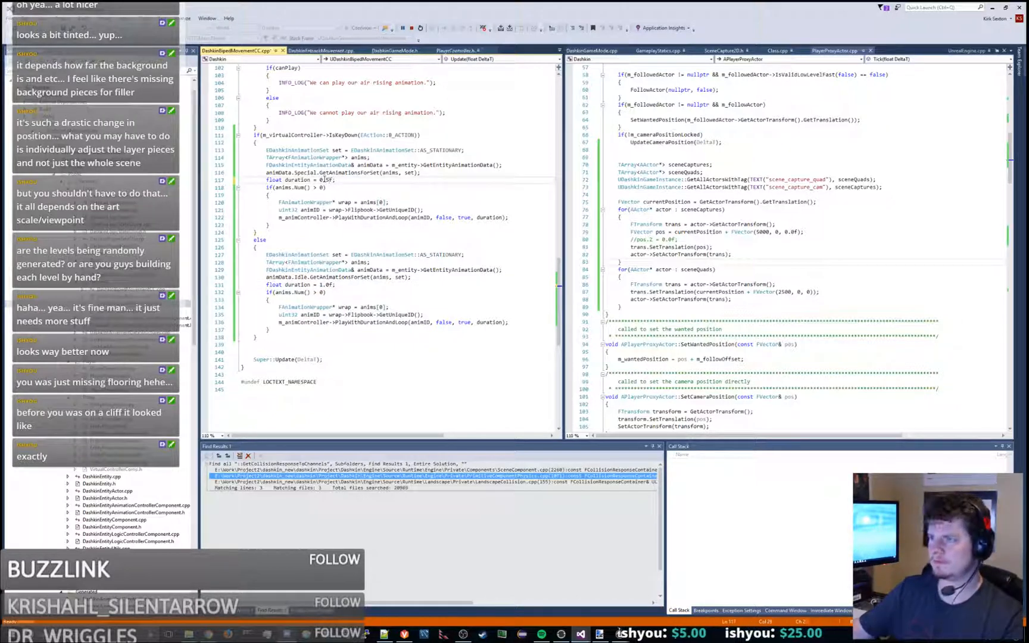
- Stop the debugging session and rebuild the Dashkin project
click(411, 28)
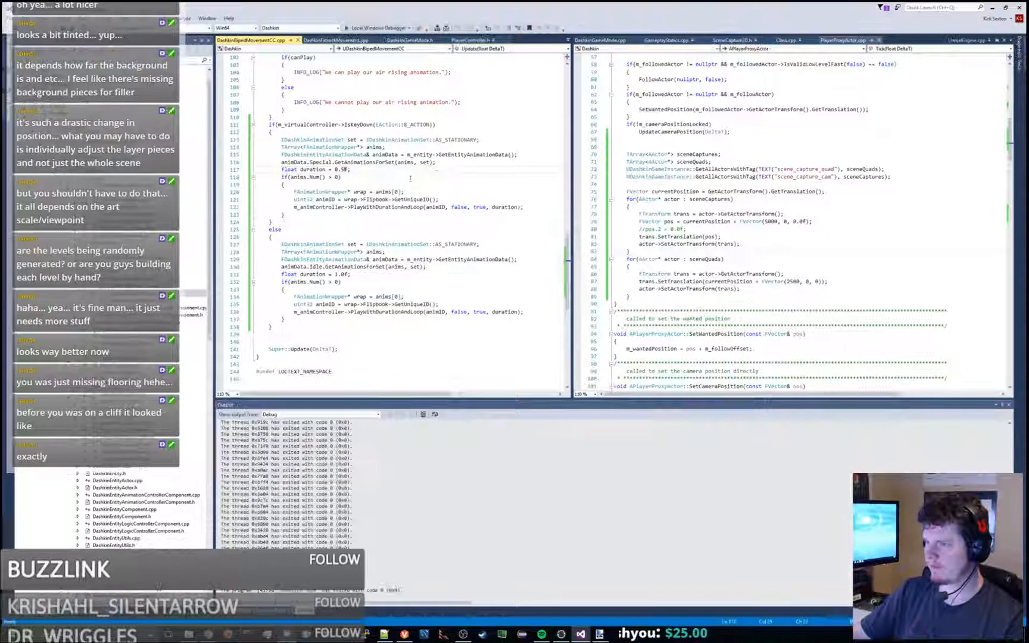
click(401, 176)
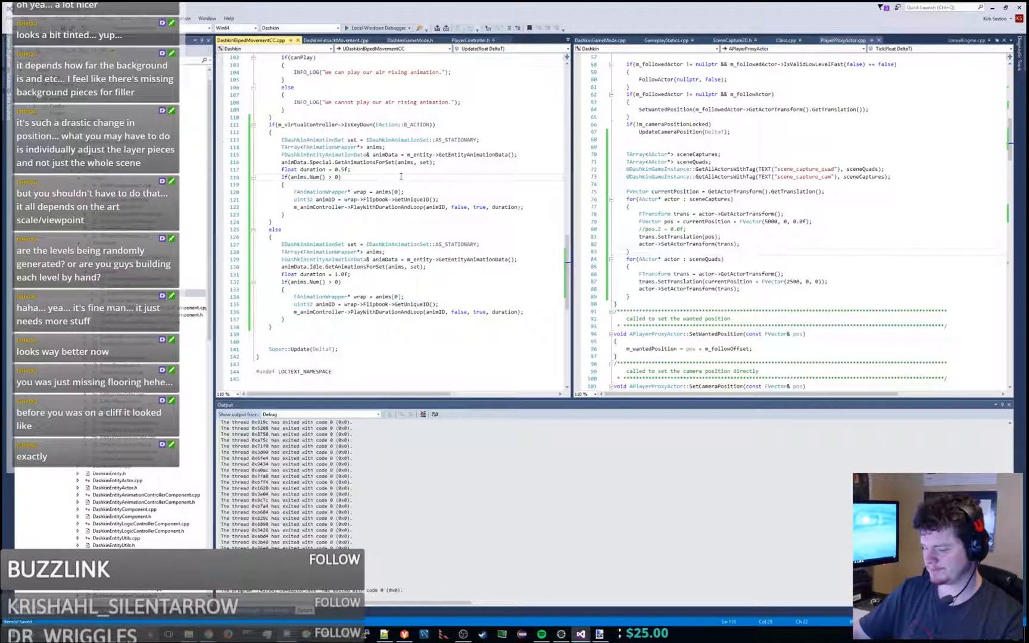
key(ctrl+shift+b)
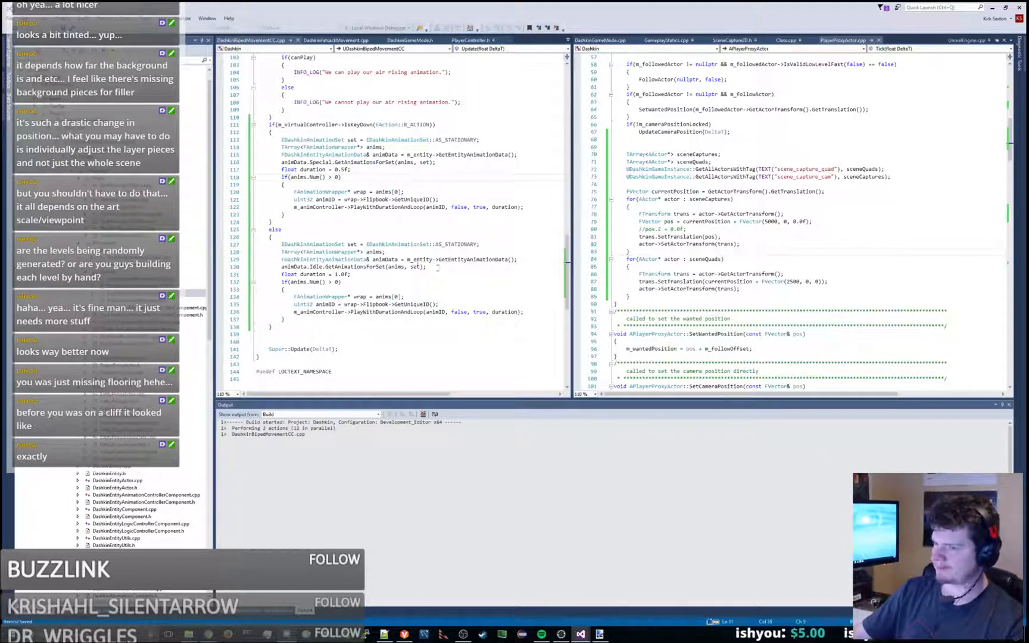
click(407, 260)
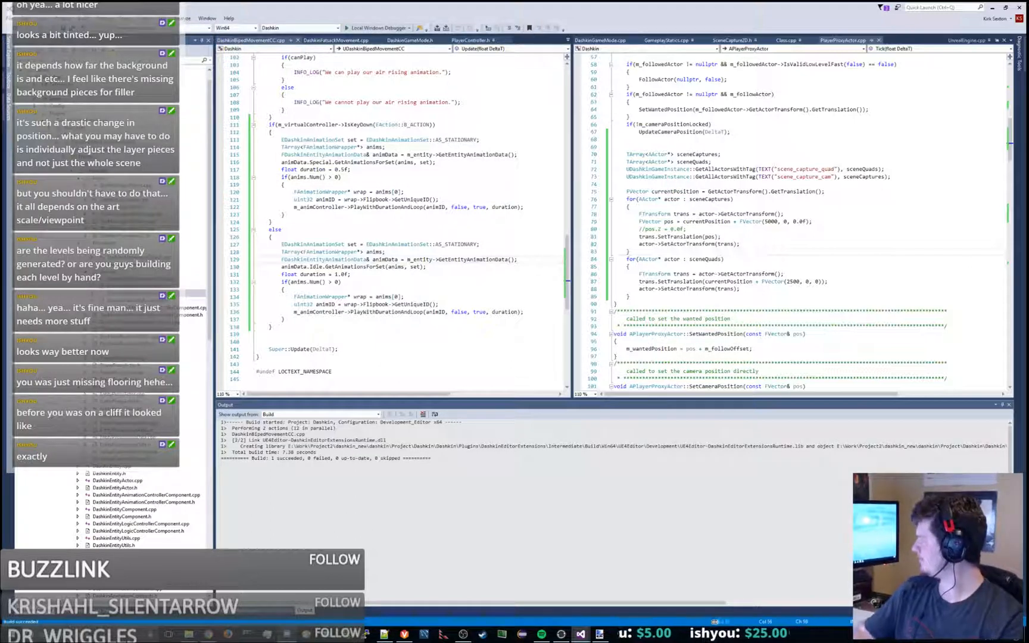
click(474, 165)
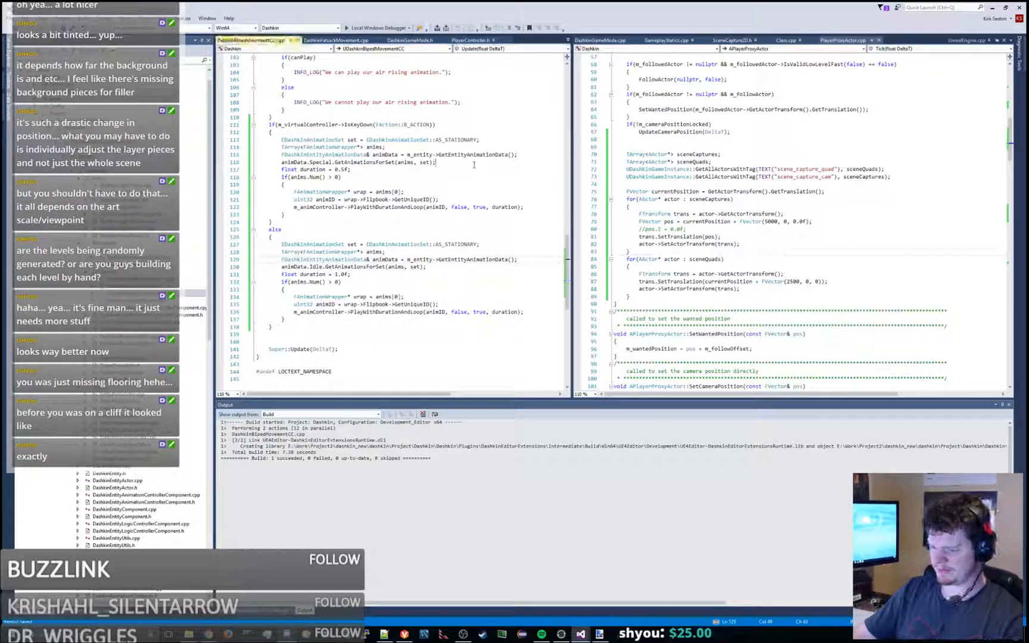
key(ctrl+shift+b)
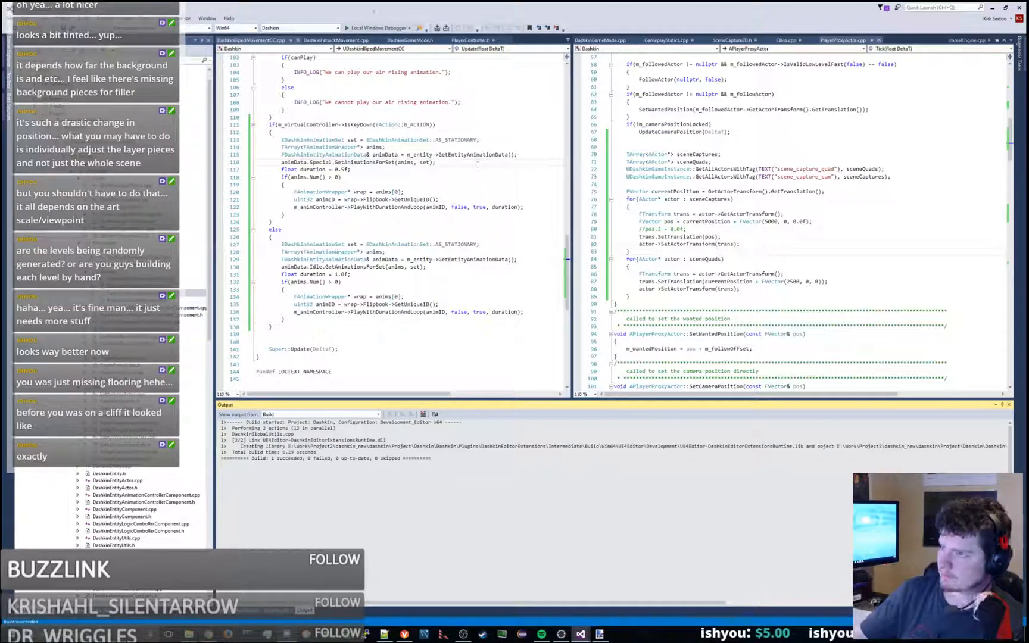
- Launch the Unreal Editor with the debugger, play-test the special animation in Camera_Test, and close the editor
click(381, 28)
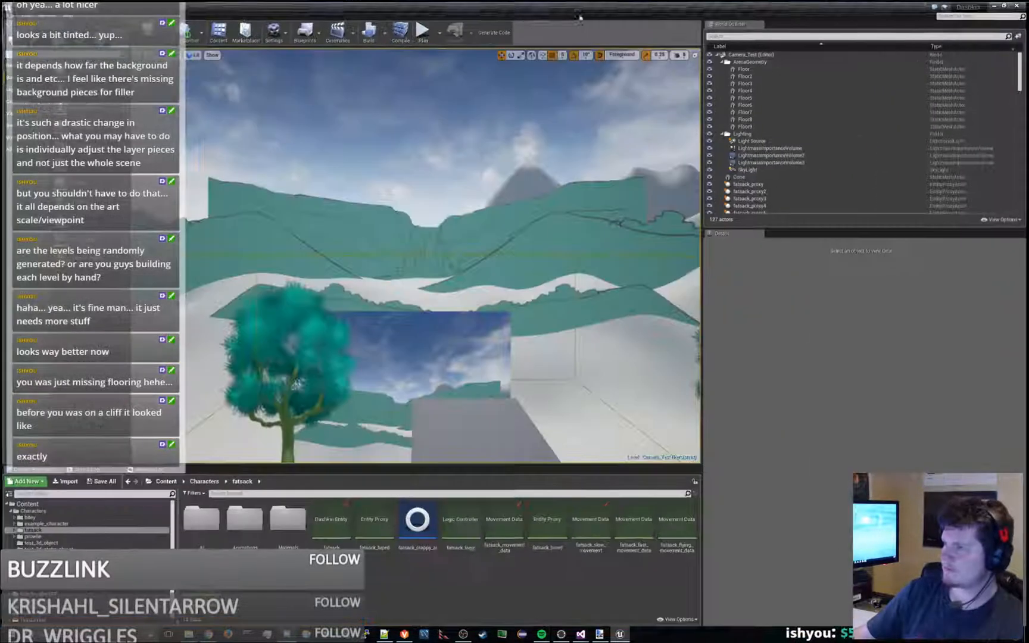
click(419, 45)
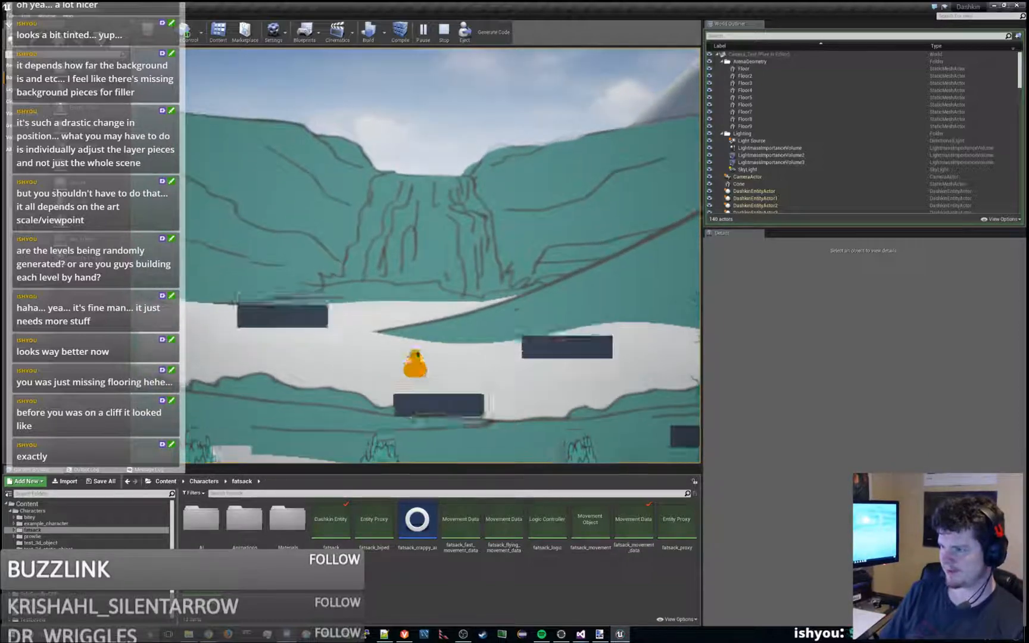
key(Escape)
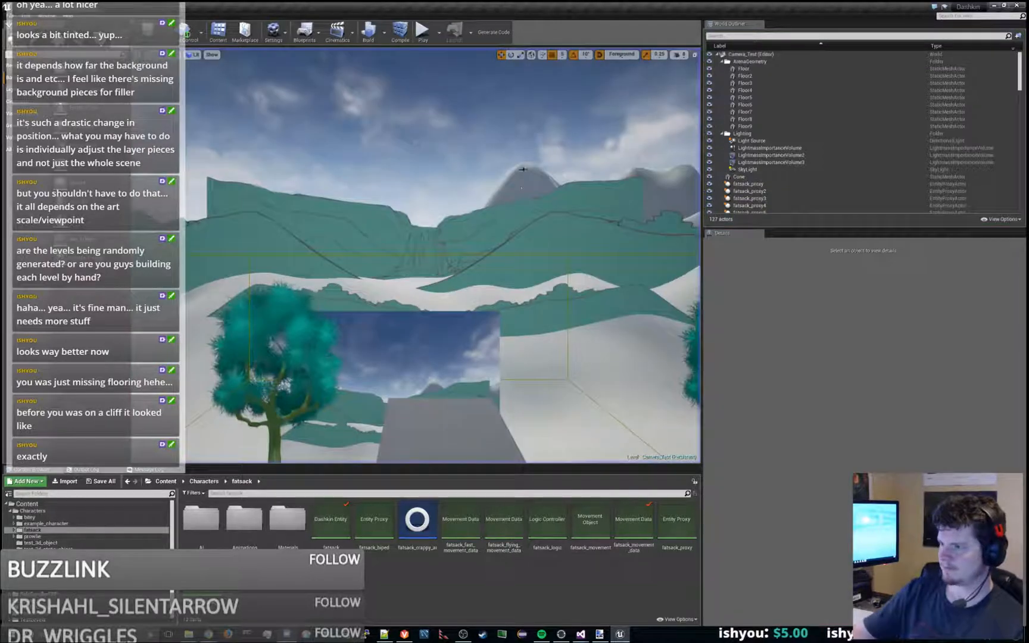
click(1007, 8)
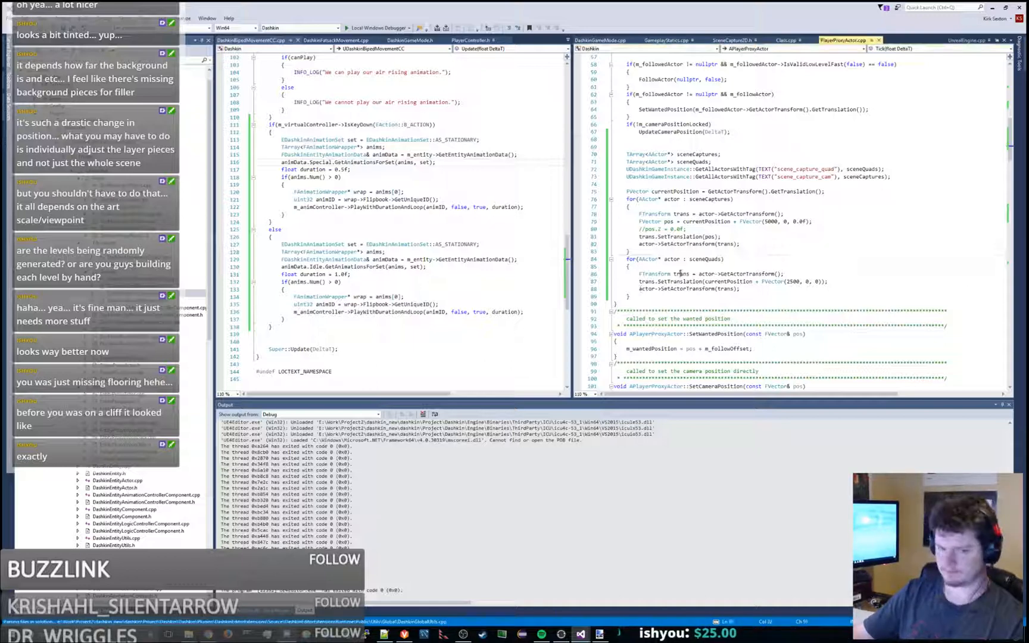
- Rebuild and relaunch the Unreal Editor, and play Camera_Test, jumping and moving the character left and right
key(ctrl+shift+b)
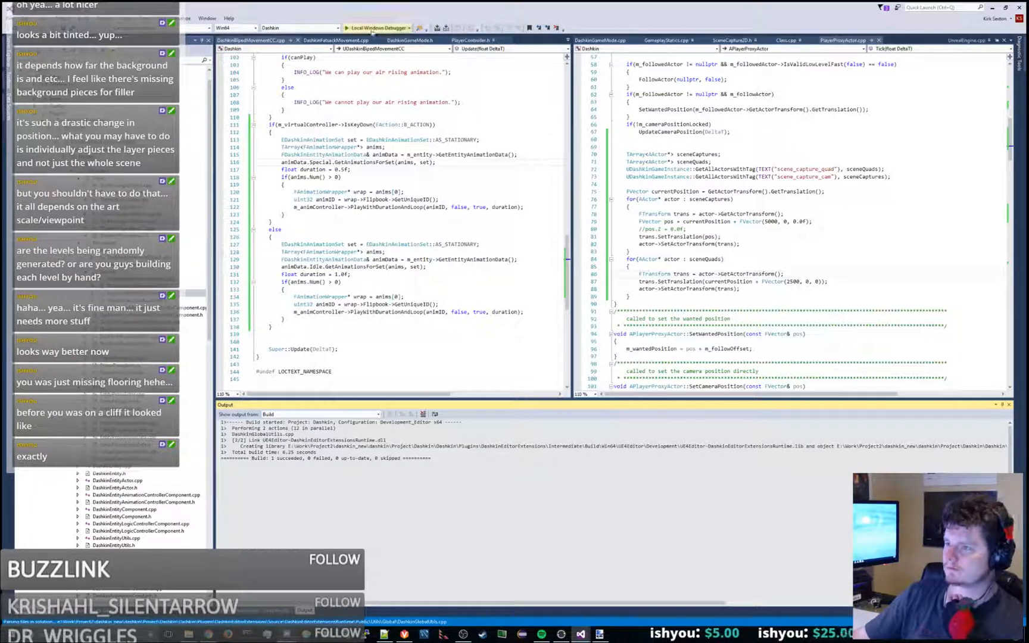
click(370, 29)
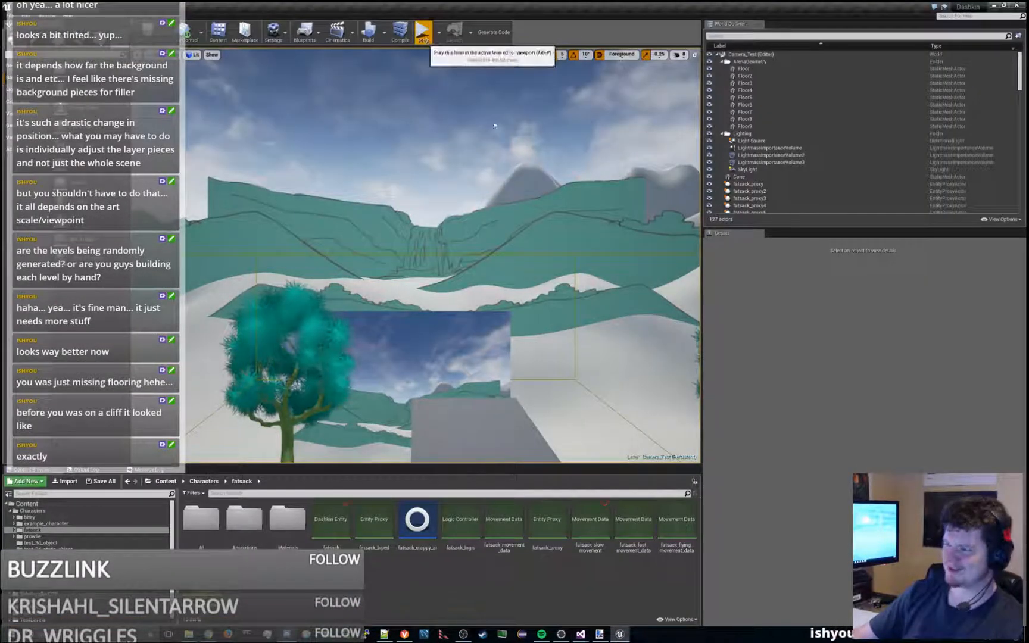
click(423, 31)
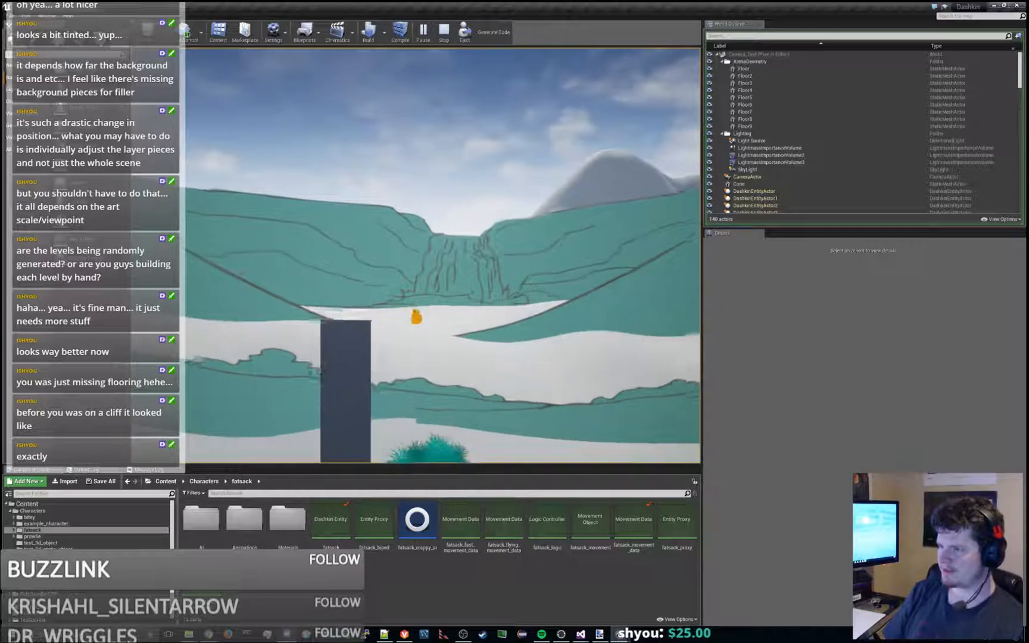
key(space)
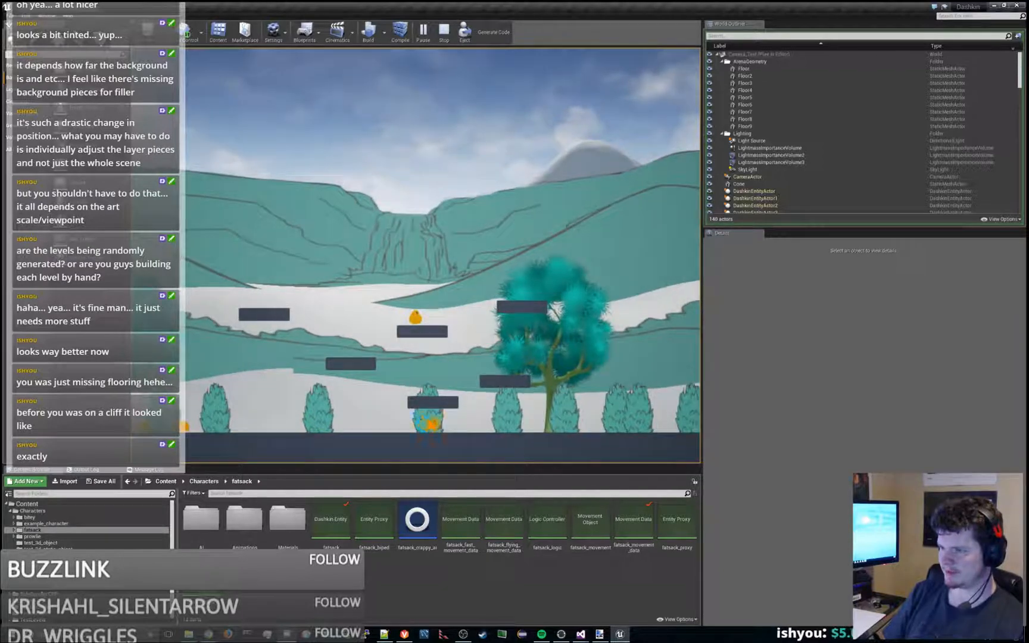
key(a)
key(space)
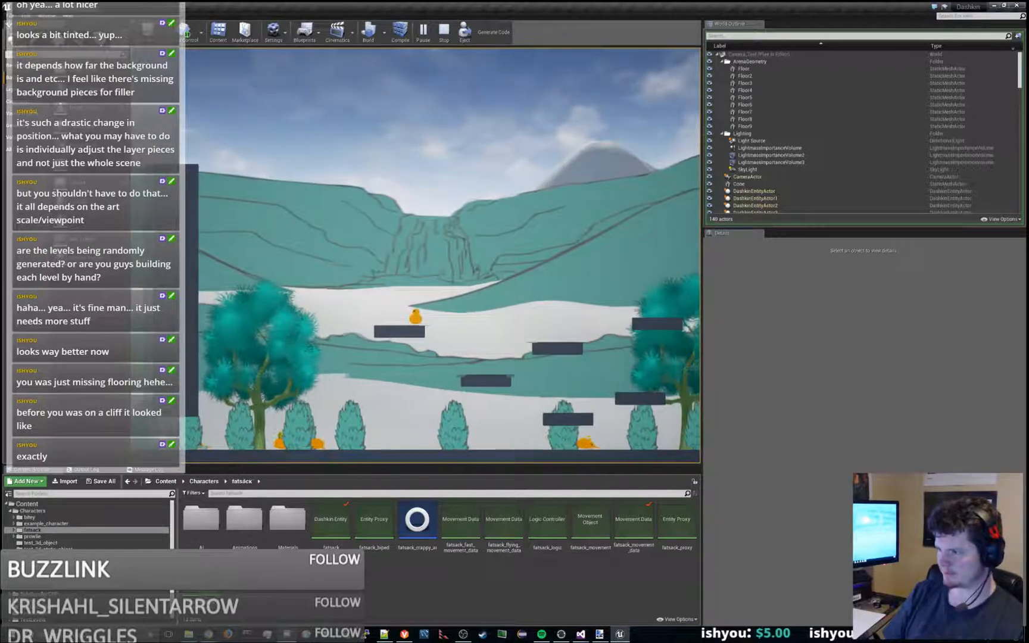
key(d)
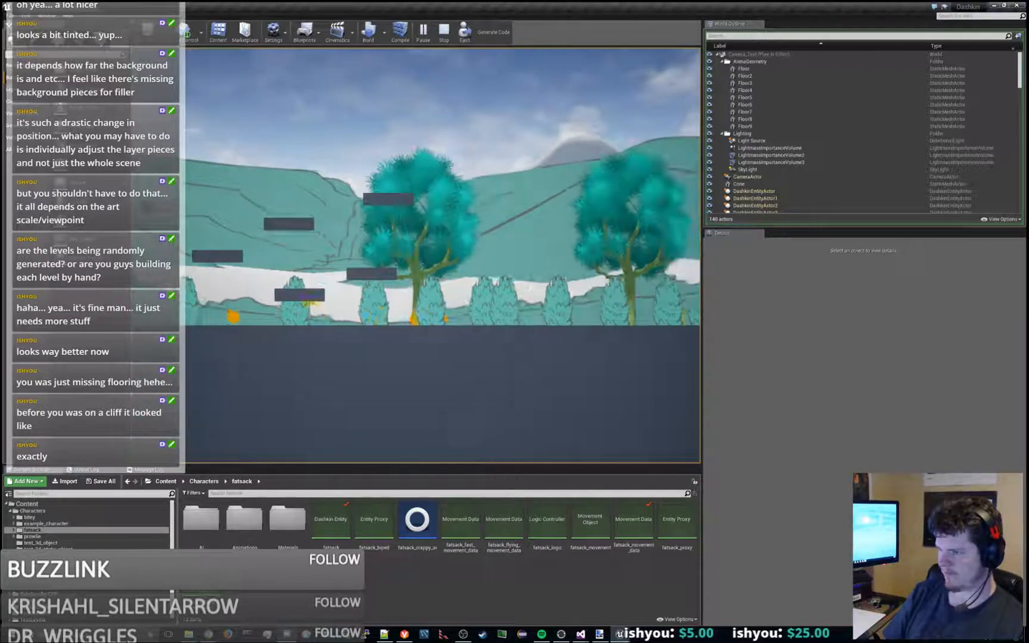
- Play-test the character's jumps and sideways movement across the Camera_Test platforms to check the background's motion, and end the play session
key(space)
key(a)
key(space)
key(d)
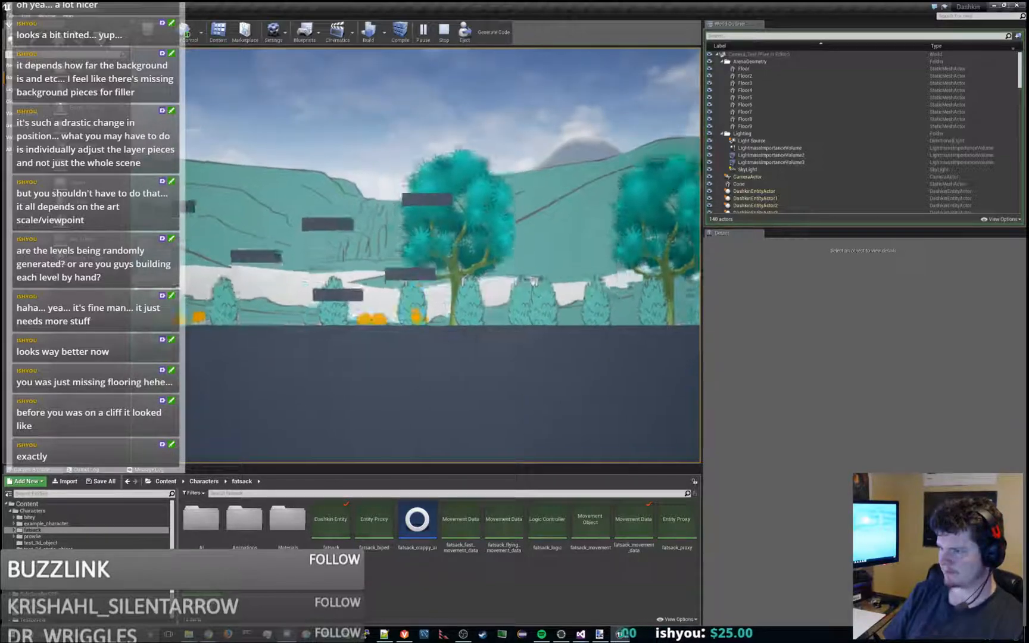
key(space)
key(space)
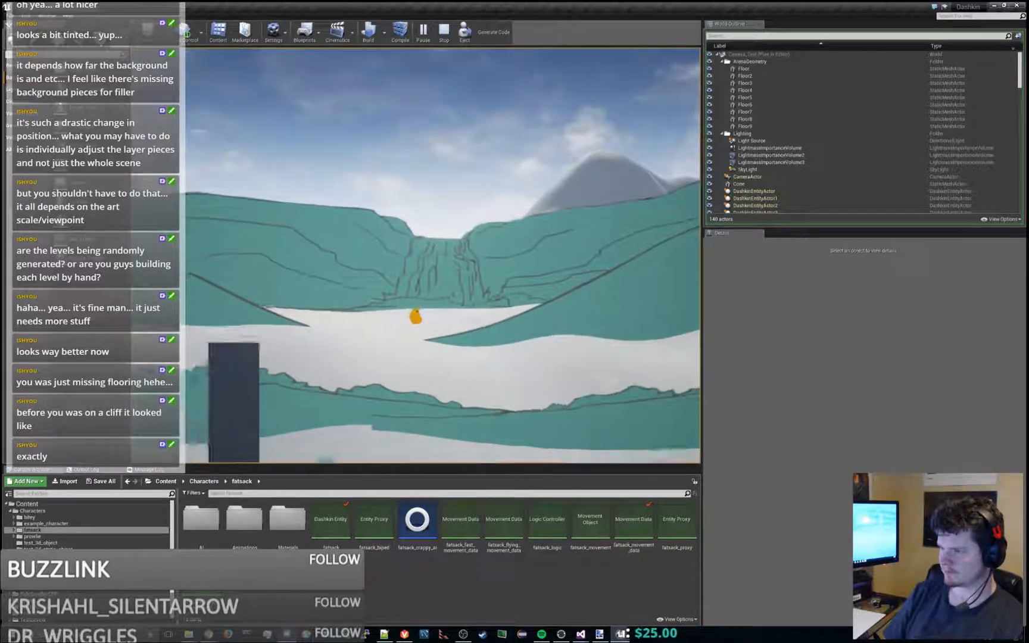
key(a)
key(space)
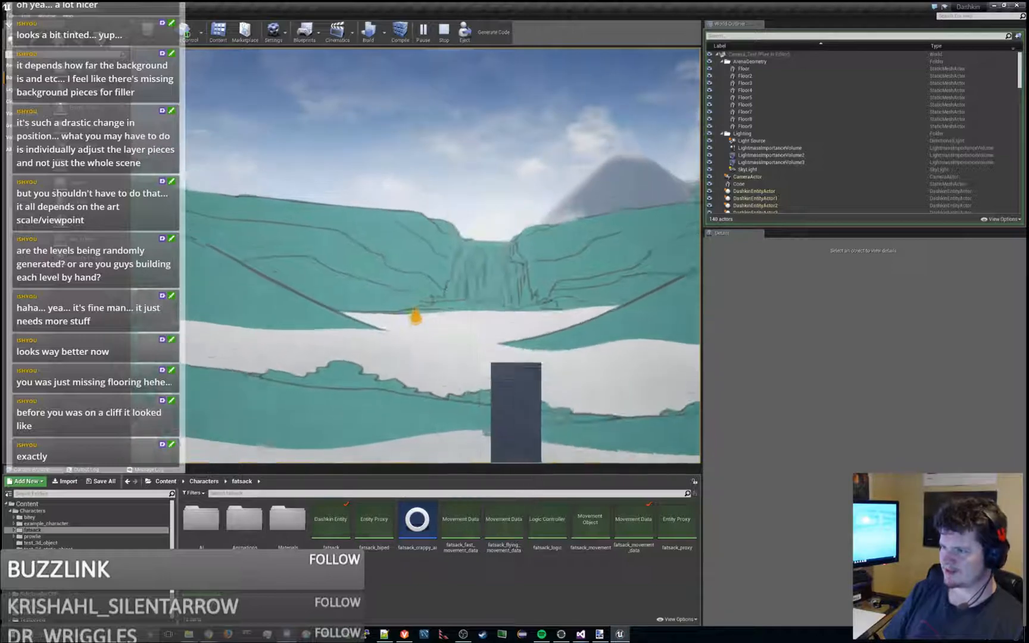
key(d)
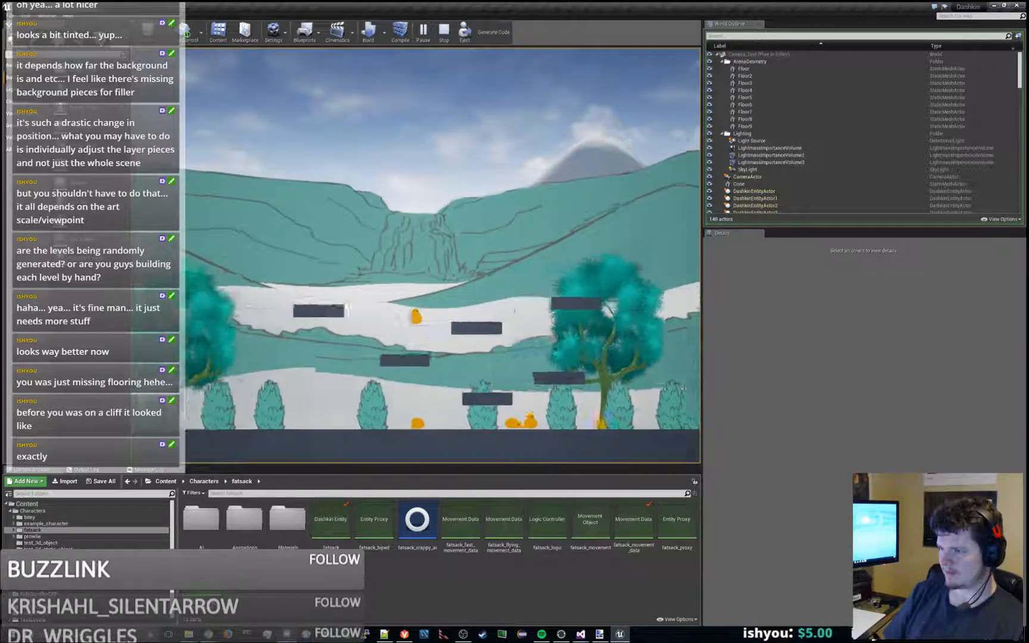
key(d)
key(space)
key(a)
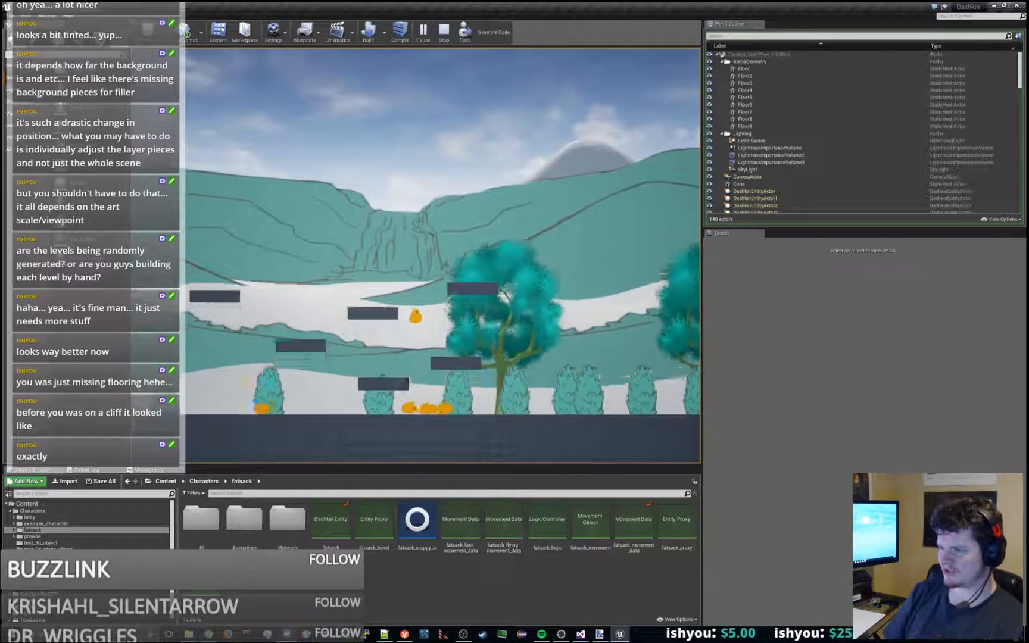
key(space)
key(a)
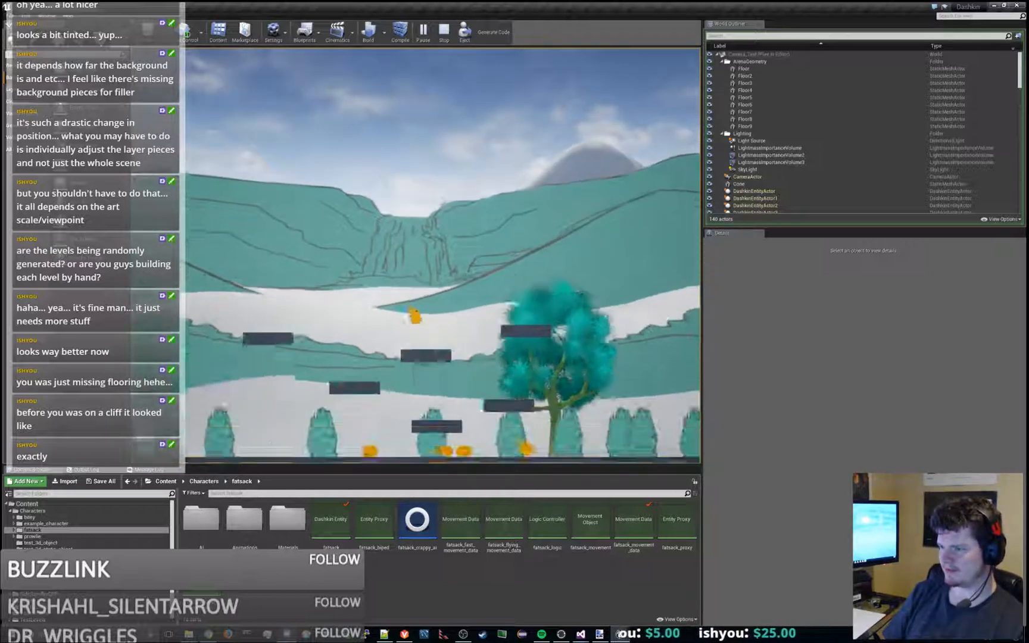
key(a)
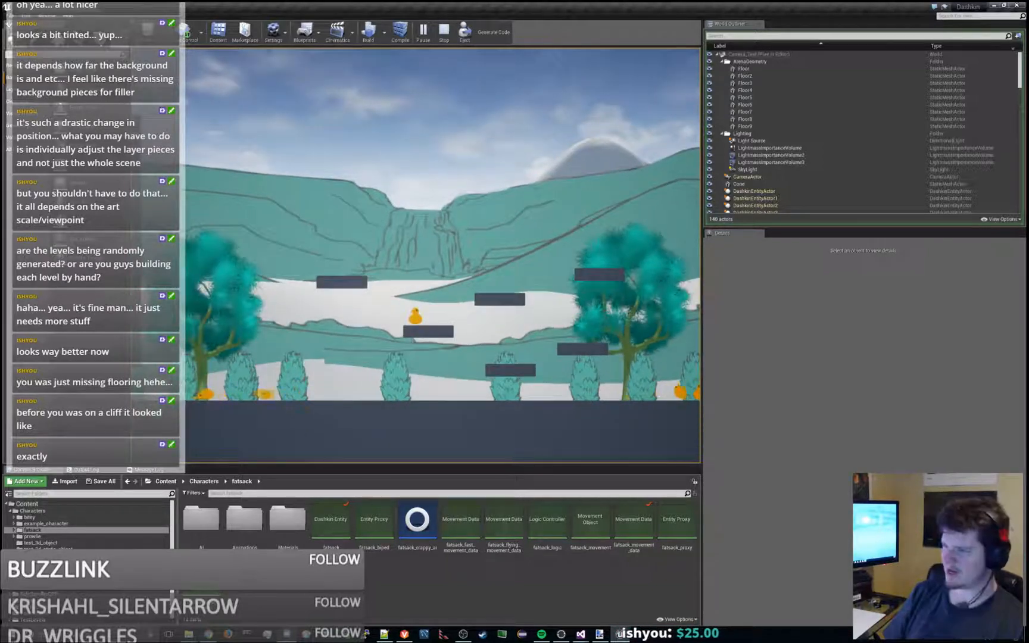
key(Escape)
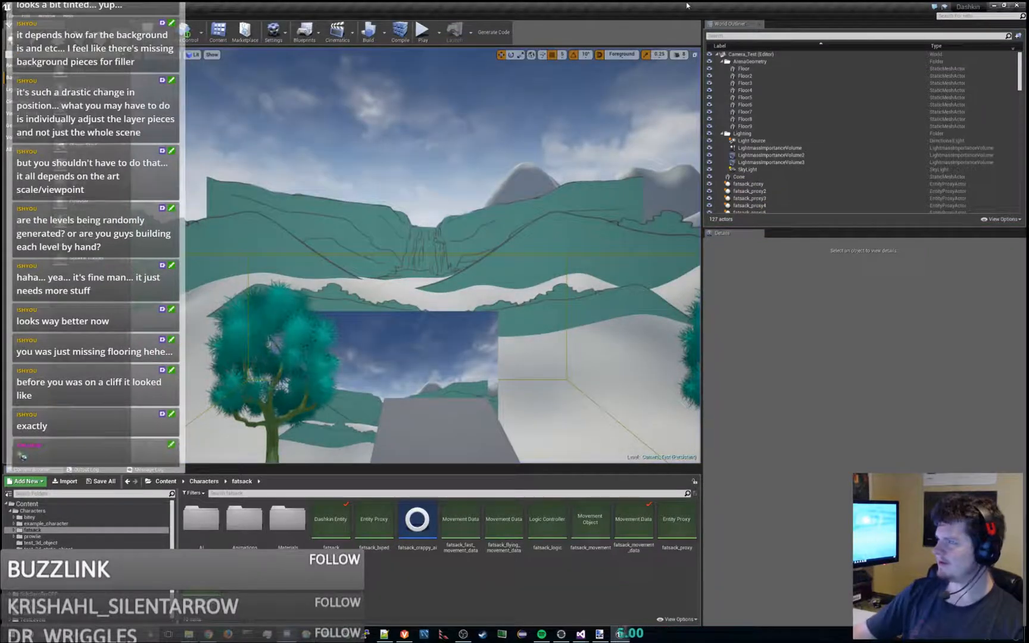
- Switch to Visual Studio and build the Dashkin project in the Development_Editor x64 configuration, running the build a second time
key(alt+Tab)
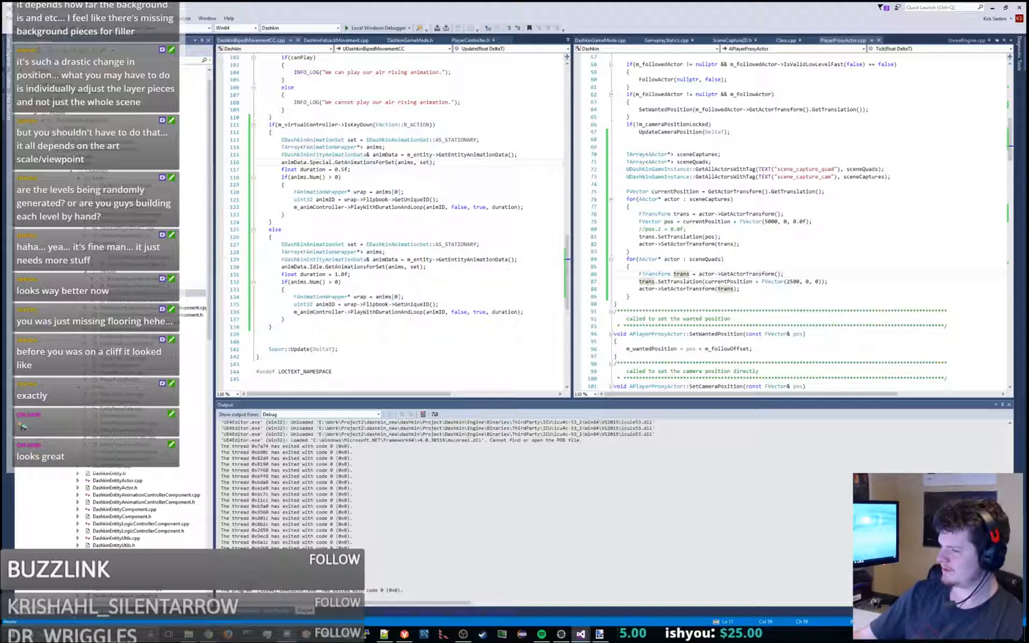
click(719, 288)
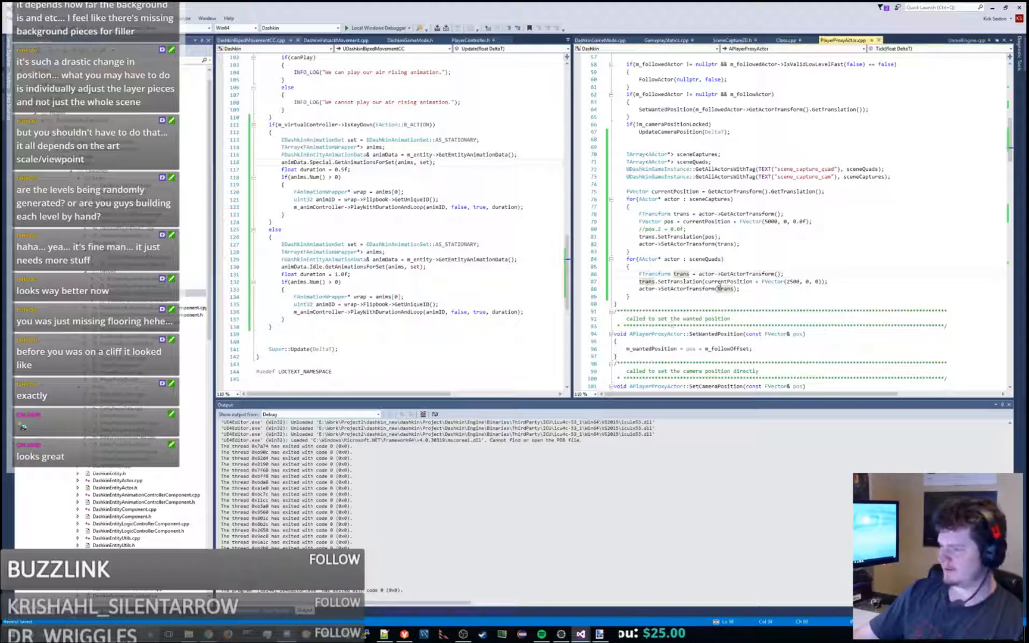
key(ctrl+shift+b)
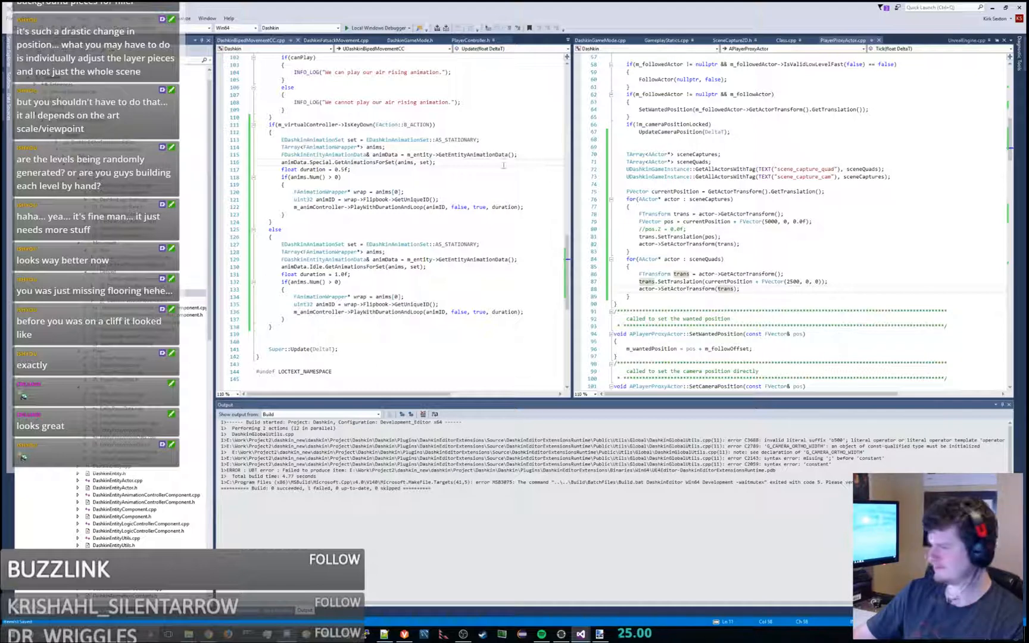
key(ctrl+shift+b)
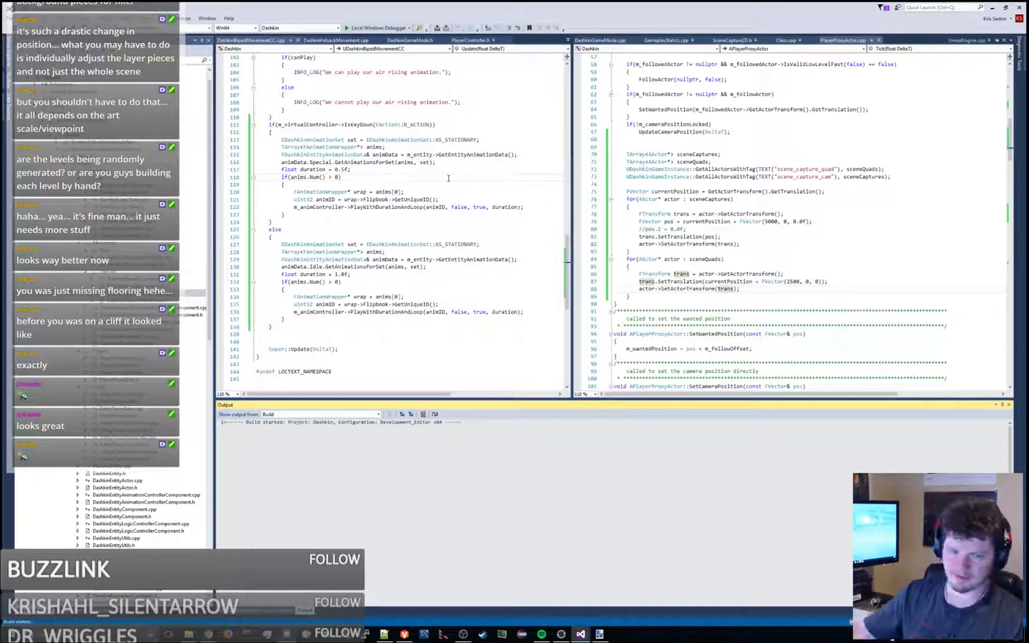
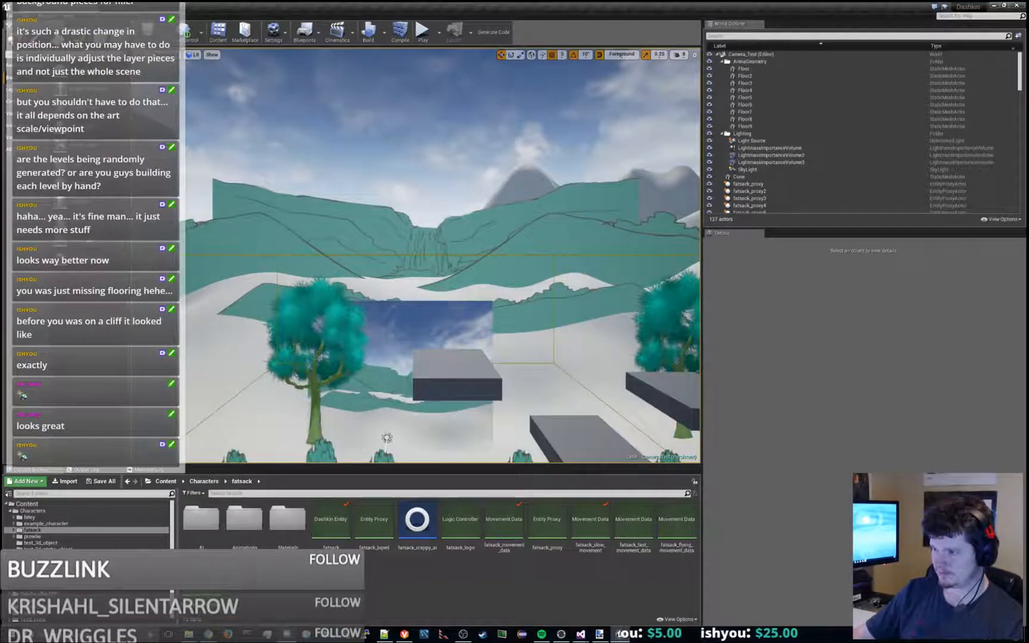
- Frame the Shape_Plane2 scene-capture plane and examine it from the front and side against the background hills
click(471, 303)
key(f)
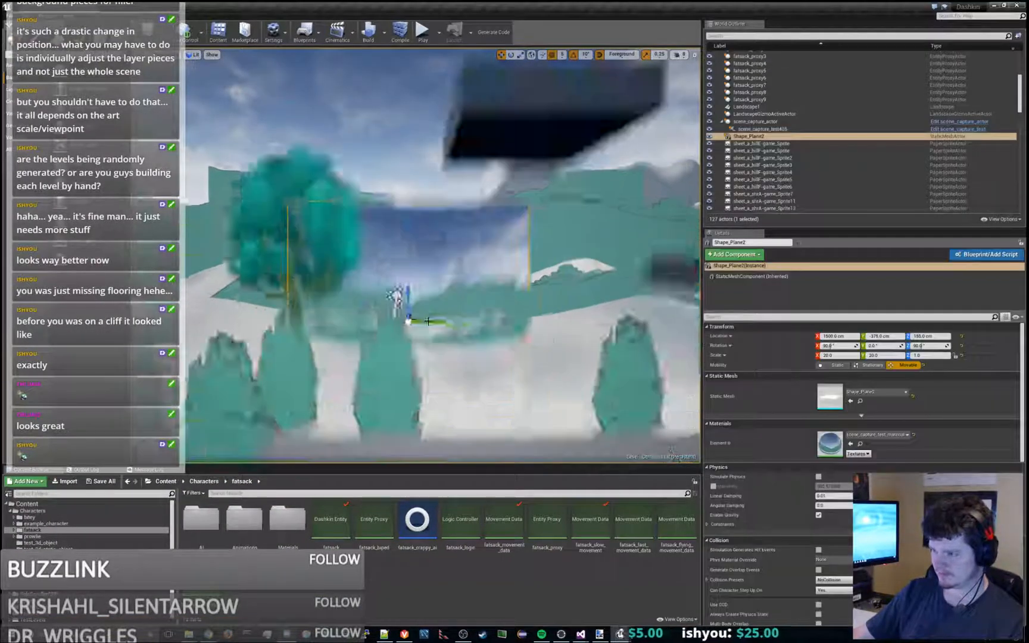
scroll(471, 303, down, 3)
alt+drag(471, 303, 414, 366)
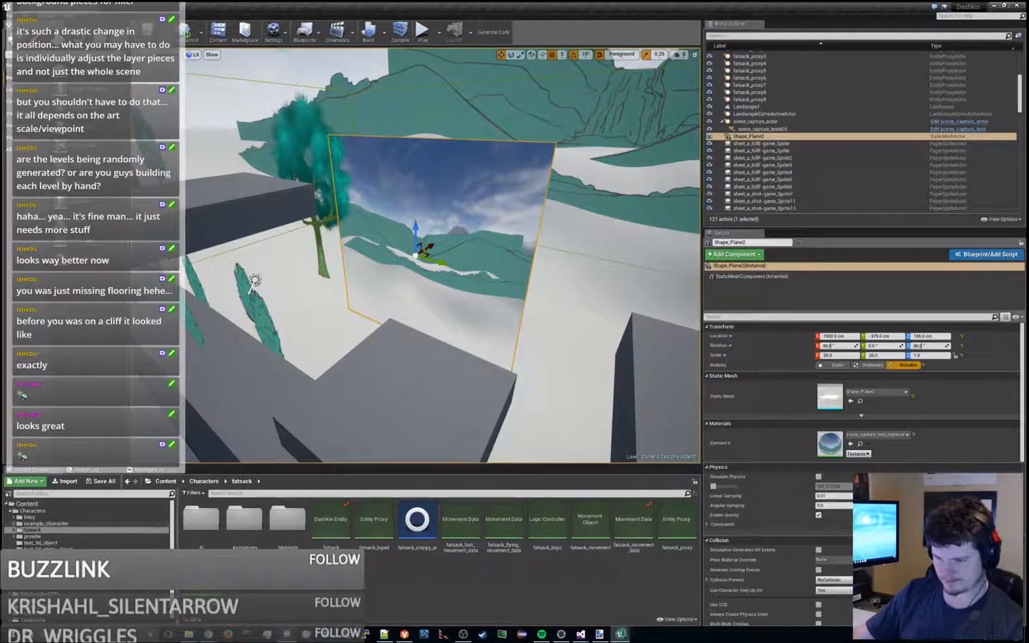
alt+drag(445, 228, 420, 189)
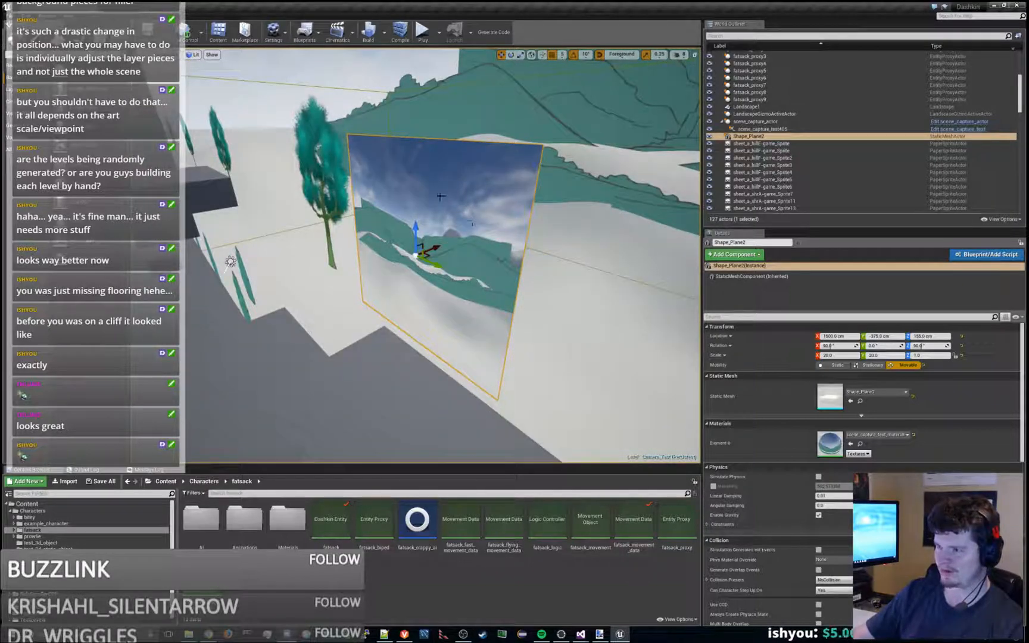
mouse_move(481, 205)
alt+mouse_down()
mouse_move(471, 208)
mouse_move(484, 212)
alt+mouse_up()
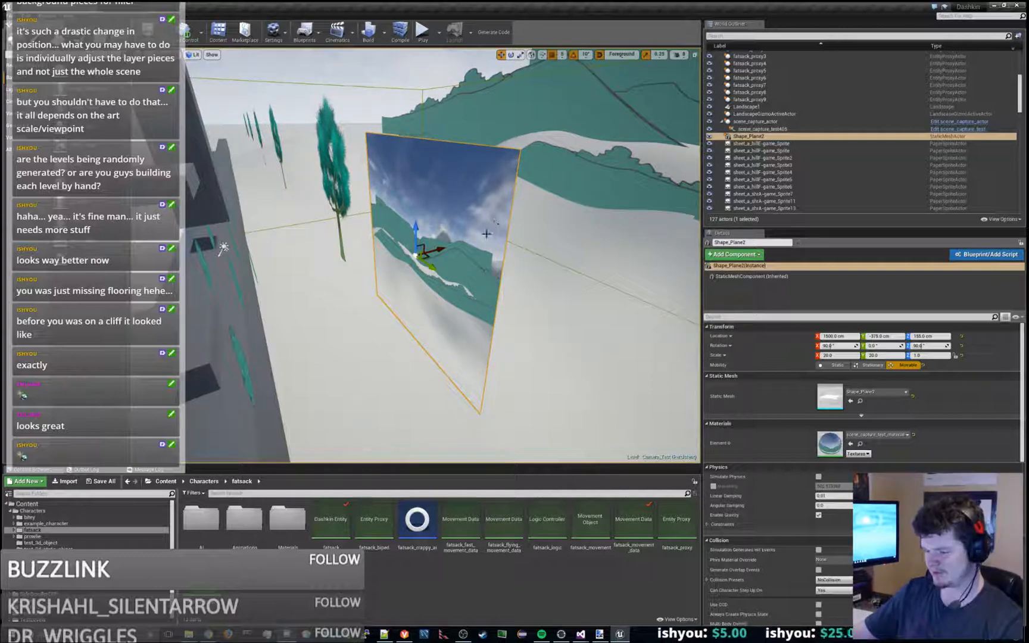
alt+drag(484, 211, 489, 271)
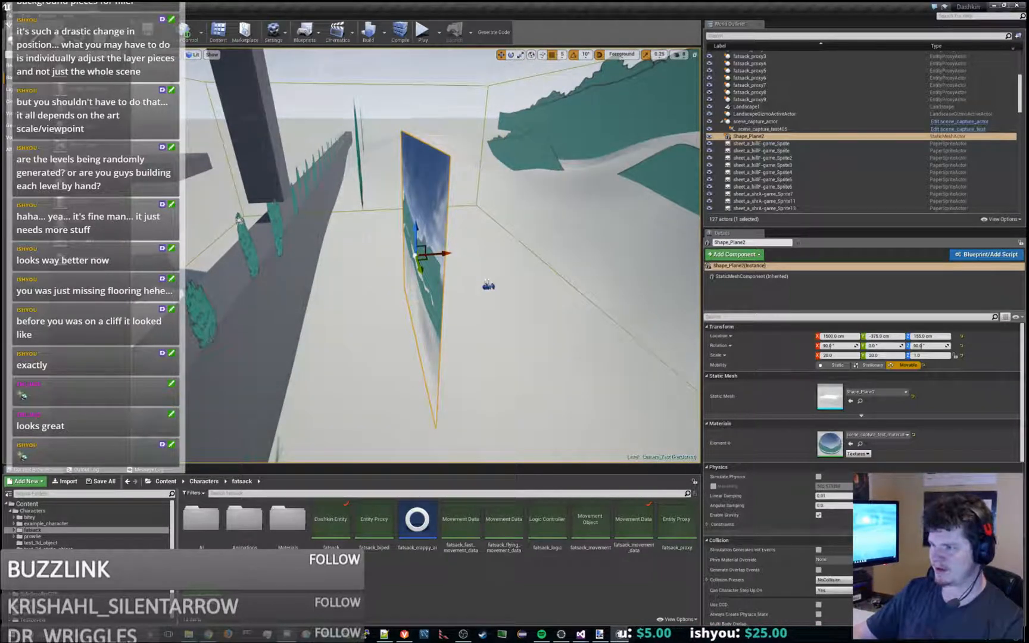
- Select the scene_capture_actor behind the plane and examine its placement in the level from near and far
click(489, 285)
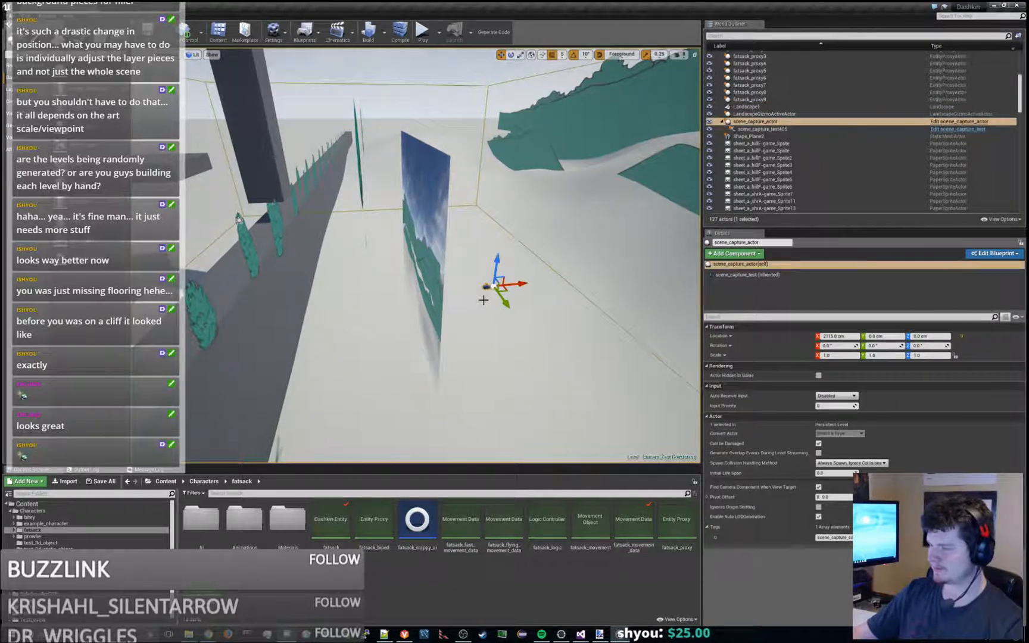
key(s)
right_drag(484, 301, 257, 301)
key(w)
key(s)
key(f)
key(w)
key(s)
key(w)
key(s)
key(w)
key(s)
key(w)
key(s)
key(w)
key(s)
key(s)
key(w)
key(s)
key(w)
key(s)
- Play-test Camera_Test, jumping and moving the character left and right to check the background's motion, and end the play session
click(423, 32)
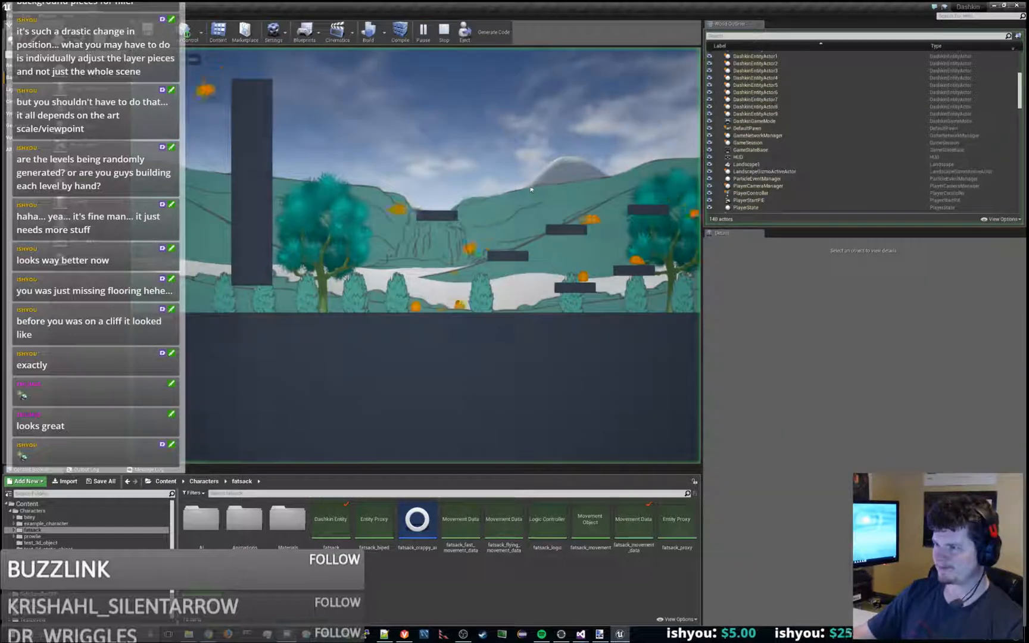
click(532, 189)
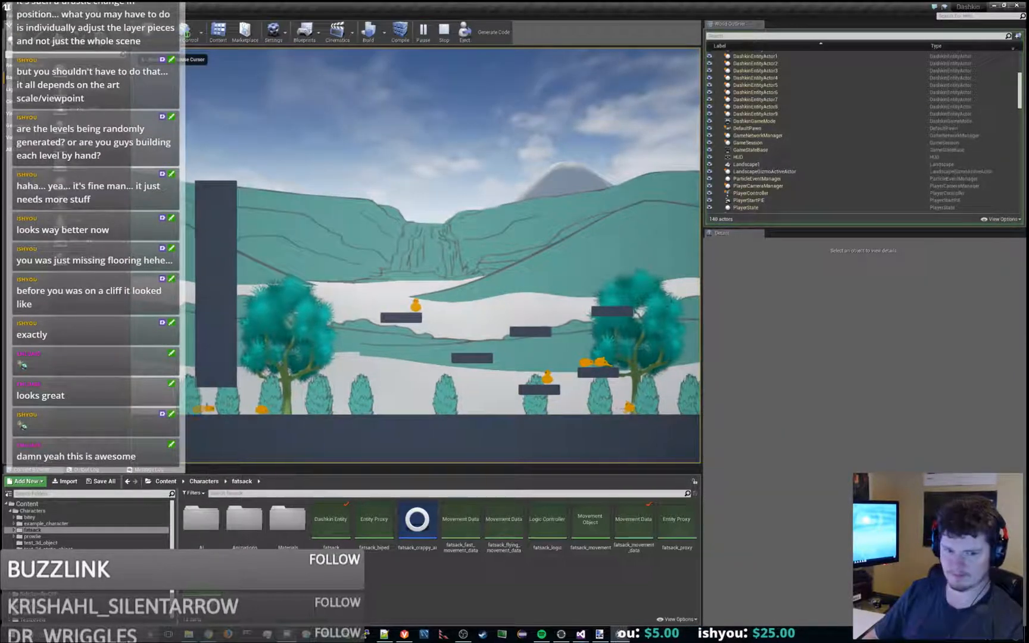
key(a)
key(space)
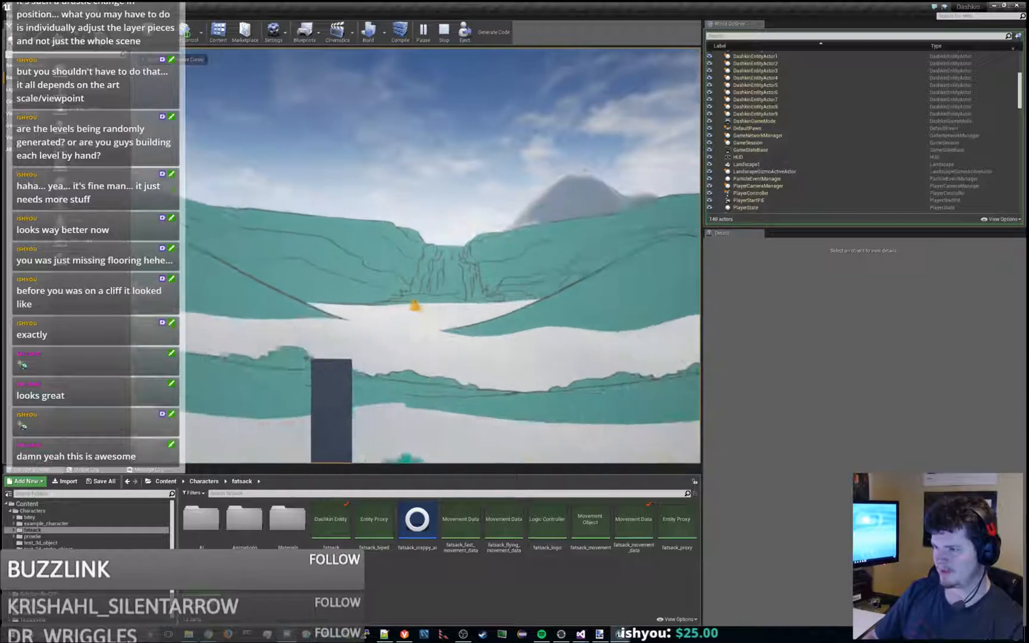
key(space)
key(d)
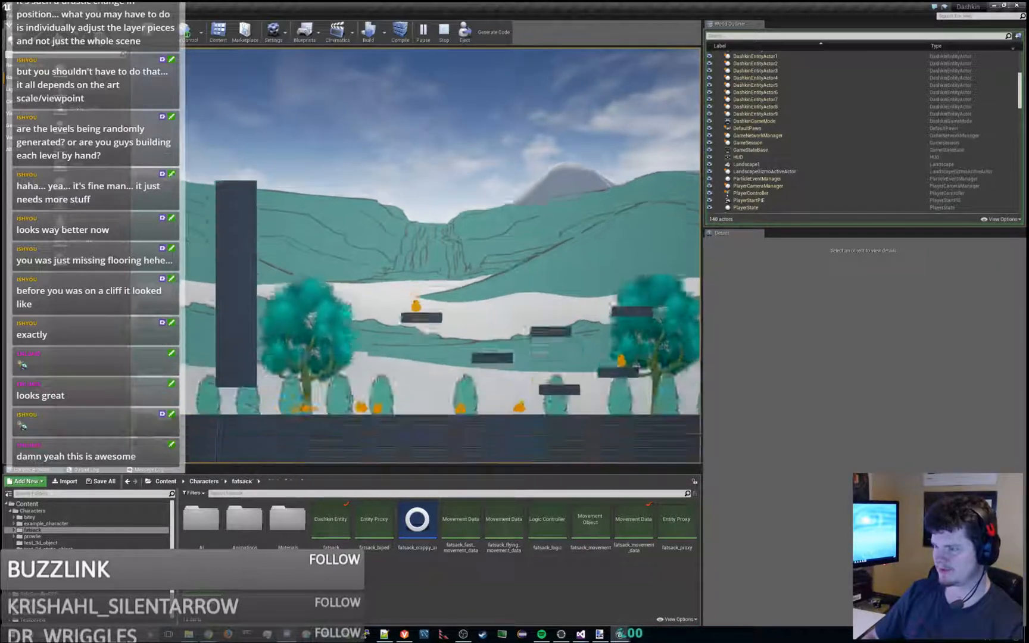
key(space)
key(d)
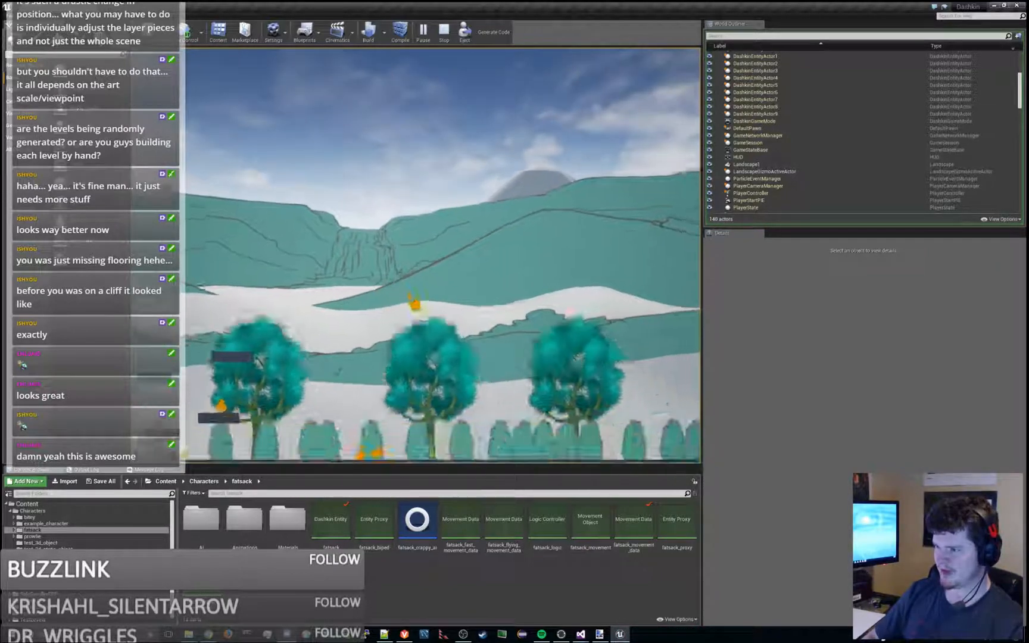
key(space)
key(a)
key(space)
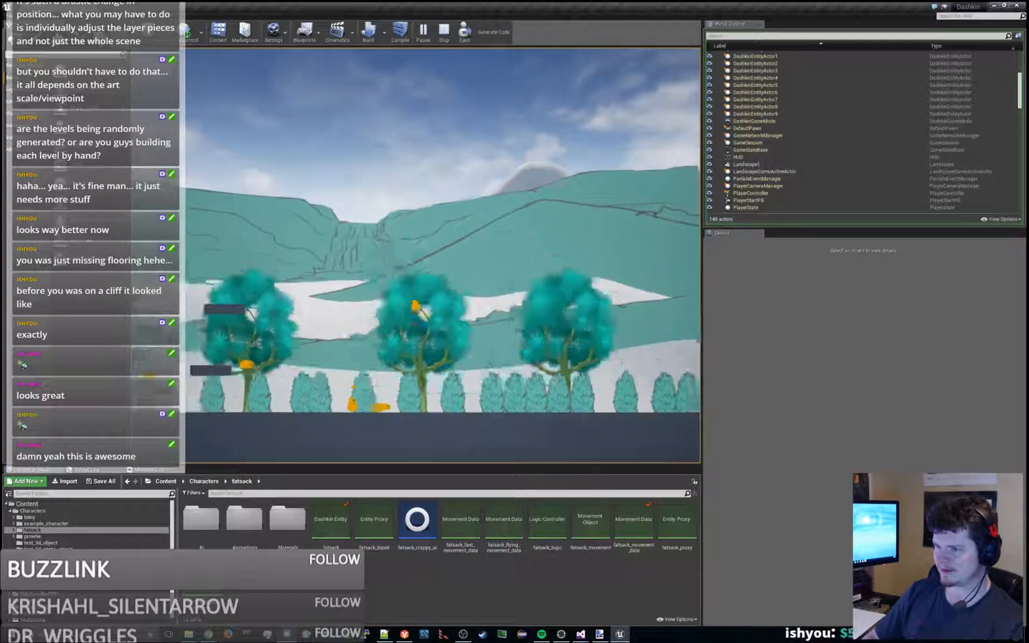
key(space)
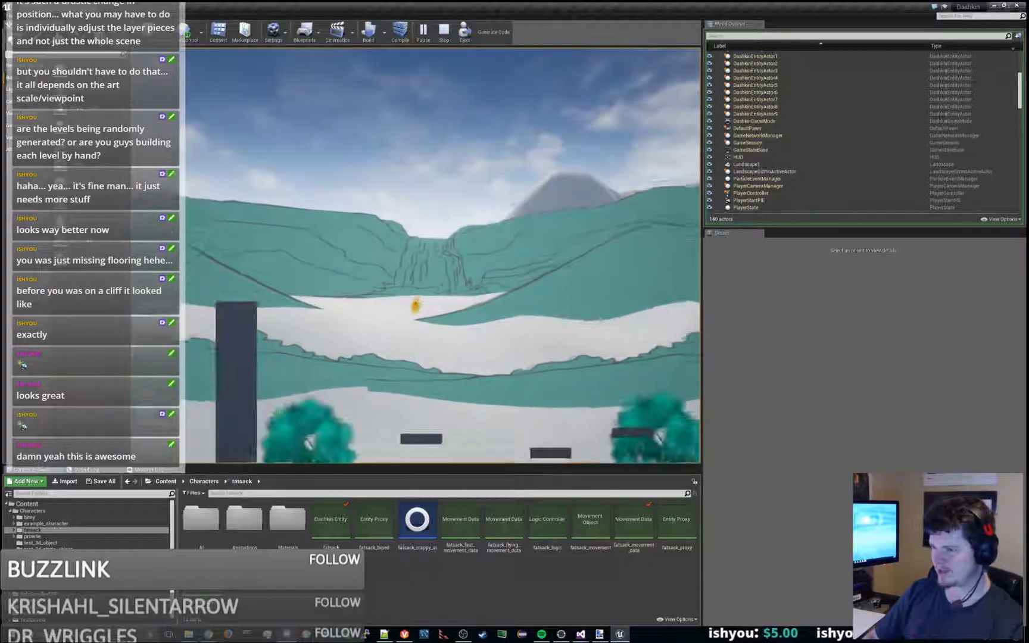
key(space)
key(d)
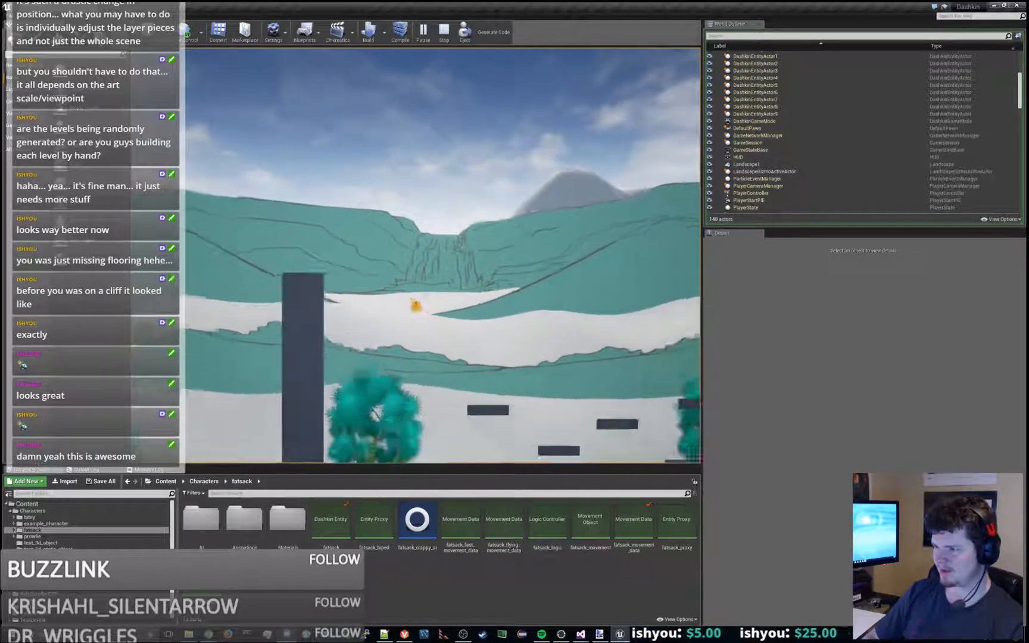
key(space)
key(a)
key(d)
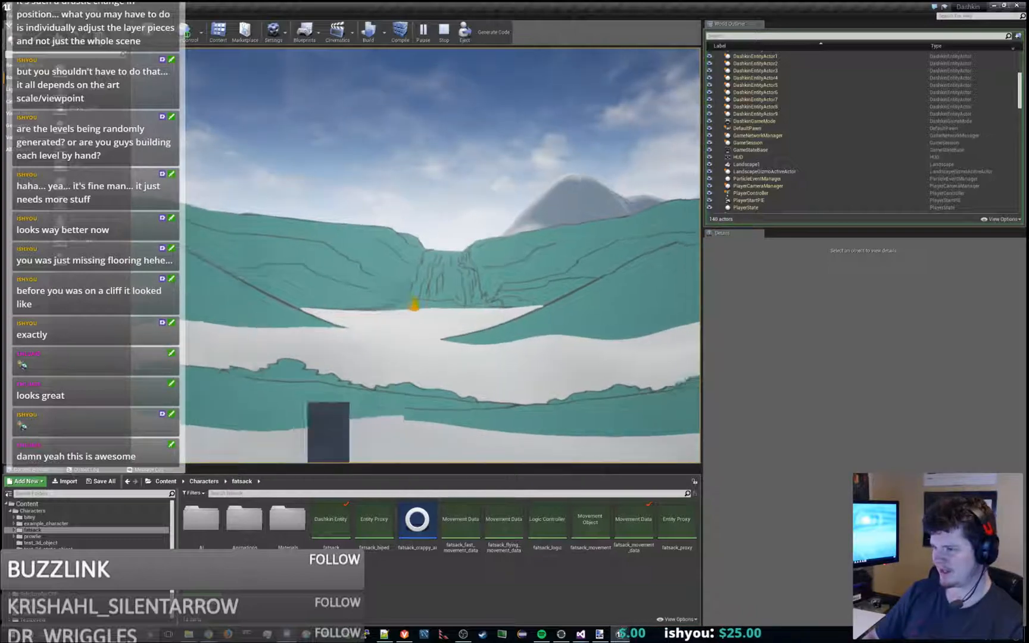
key(space)
key(d)
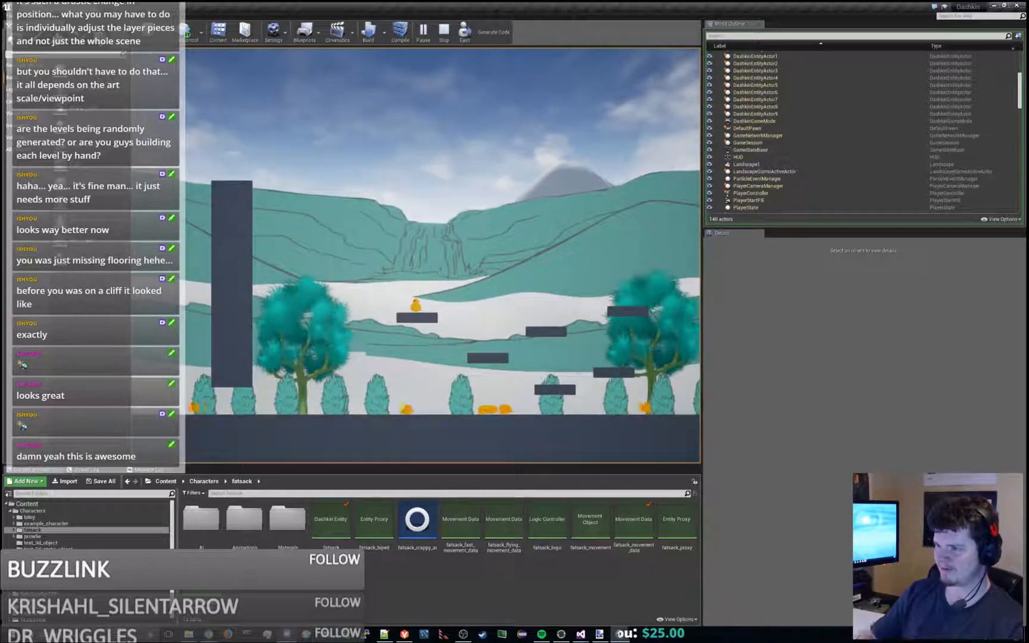
key(space)
key(a)
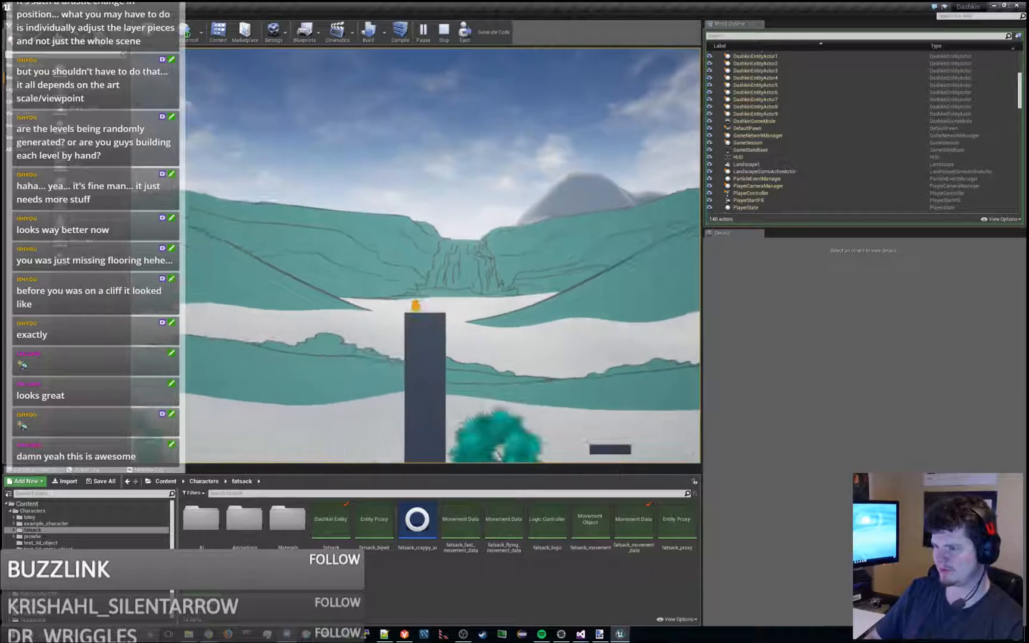
key(space)
key(d)
key(space)
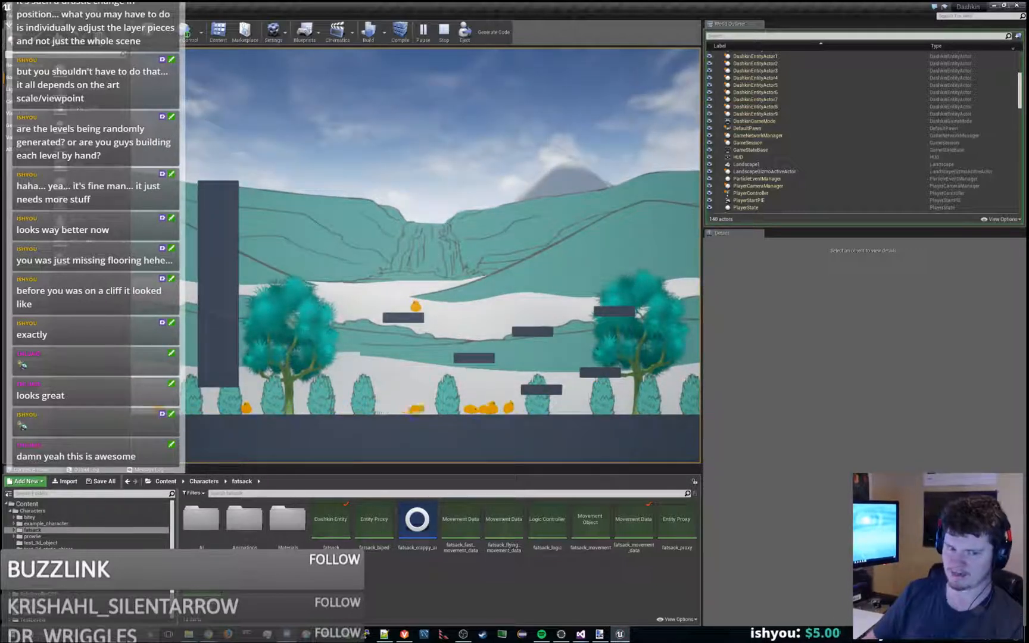
key(space)
key(d)
key(a)
key(space)
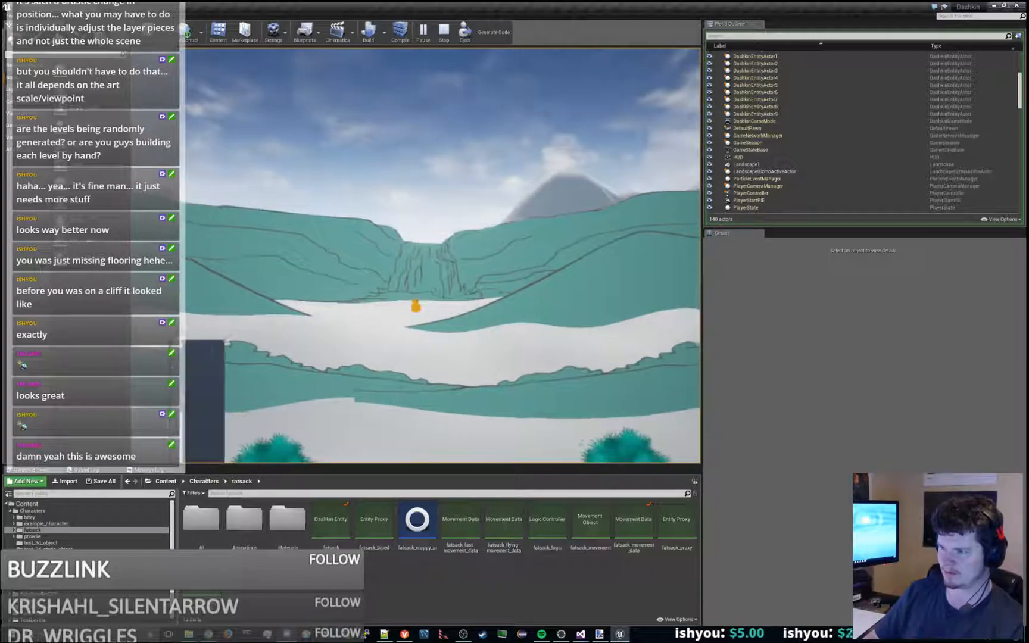
key(Escape)
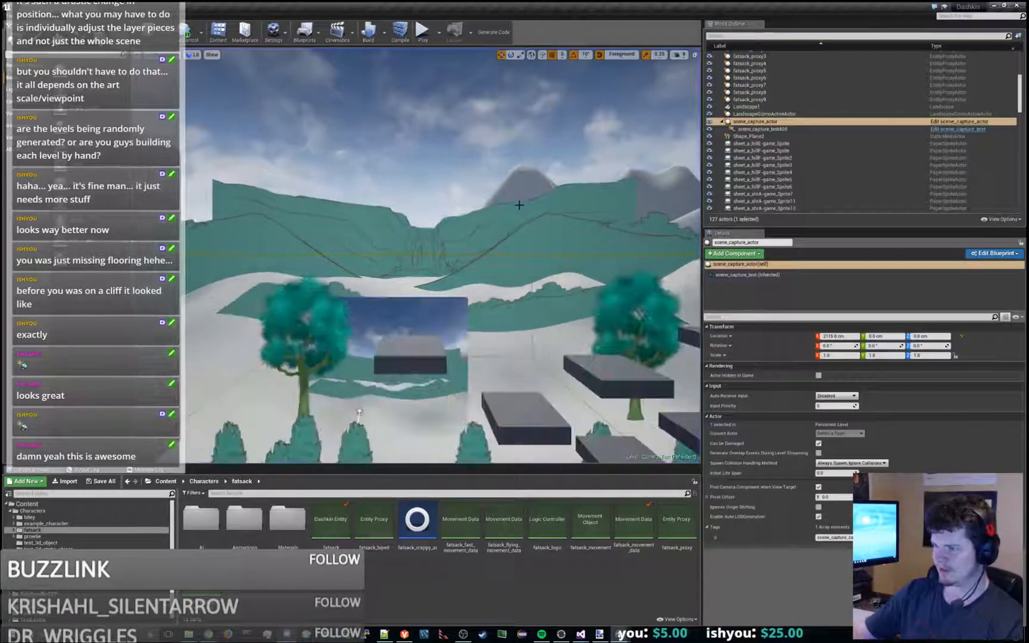
- Find the Landscape1 actor among the level's actors and hide it in the editor
click(761, 172)
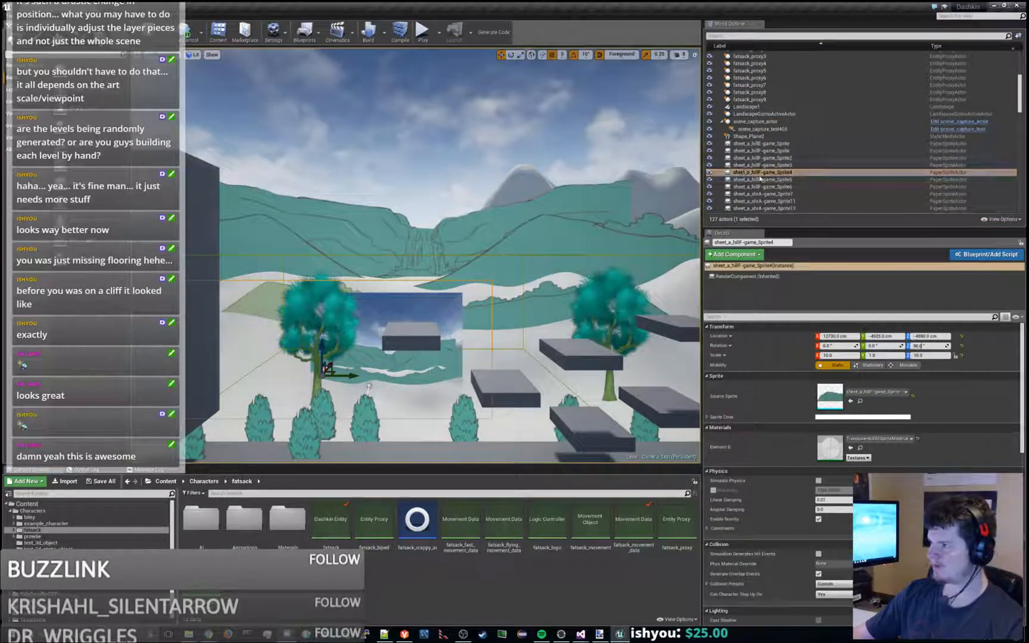
click(756, 122)
scroll(768, 131, down, 4)
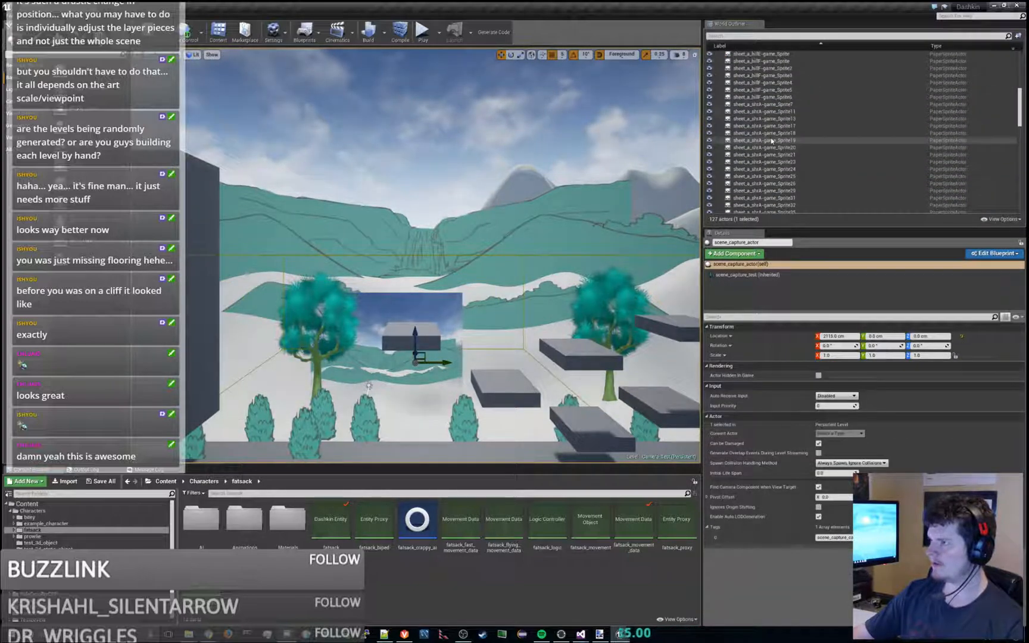
scroll(772, 140, down, 10)
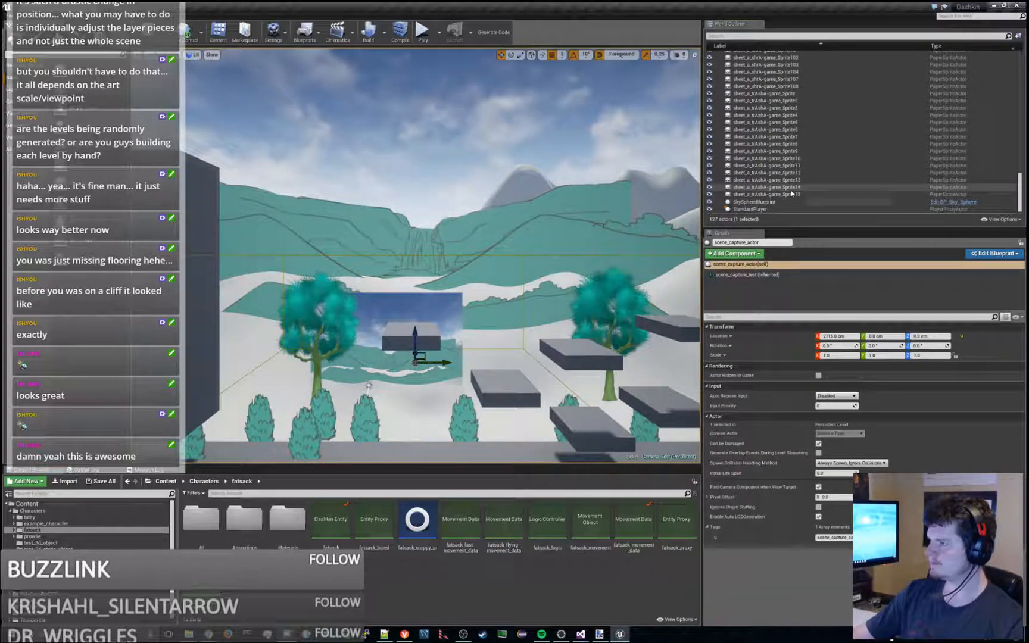
drag(1019, 190, 1010, 72)
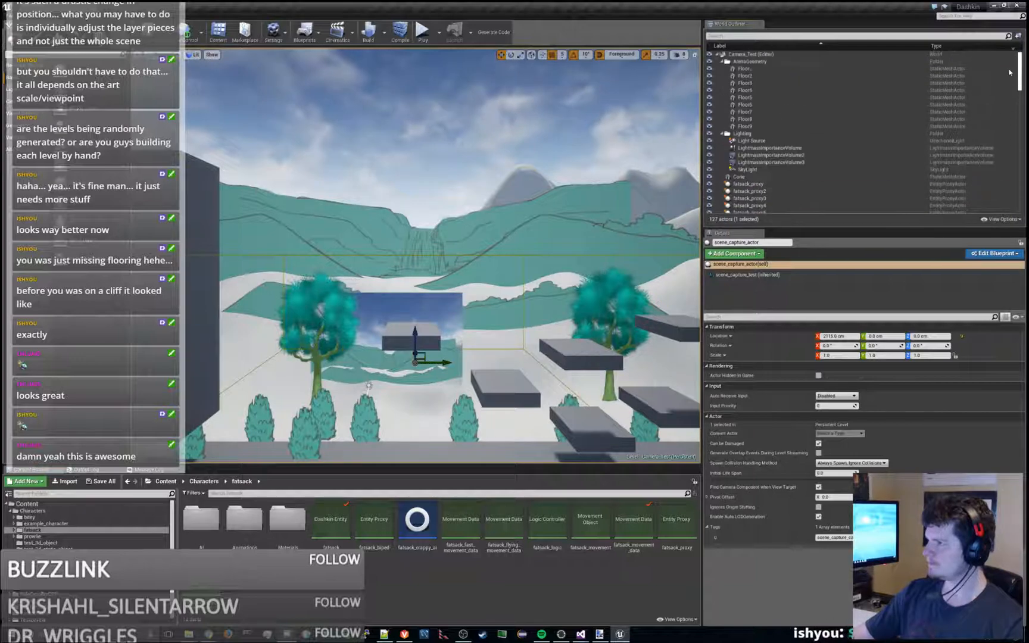
scroll(1010, 72, down, 5)
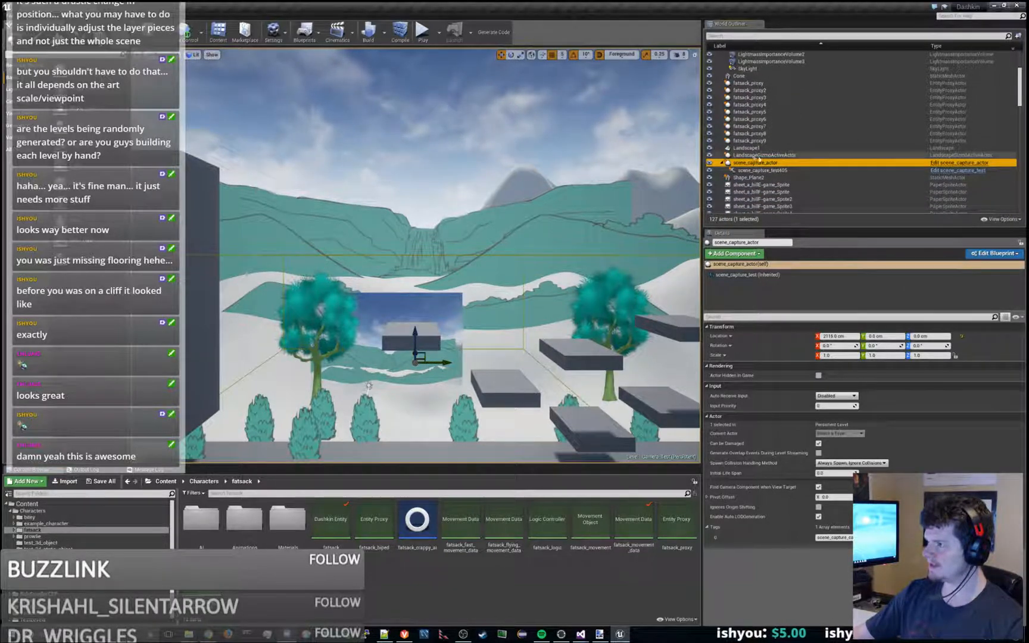
click(747, 148)
click(709, 149)
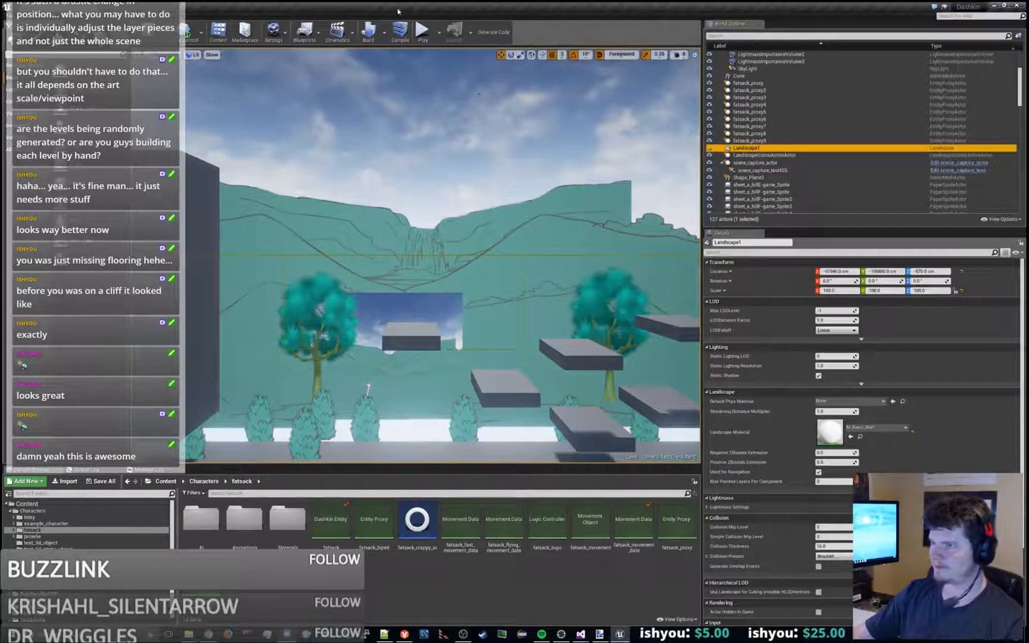
- Play Camera_Test to check the hidden landscape, look through the running level's actor list, and stop the play session
click(422, 33)
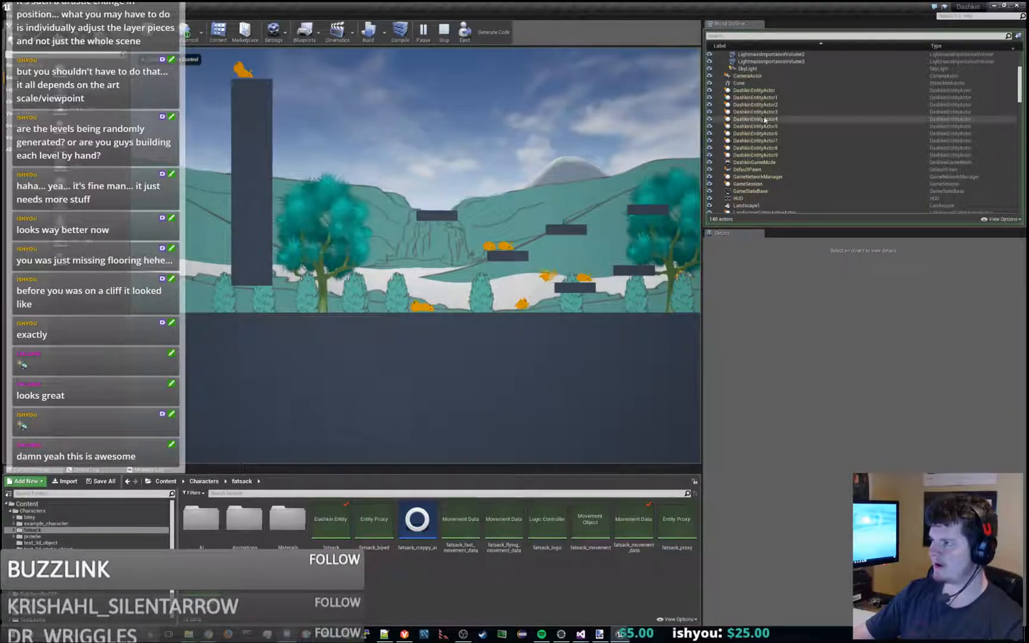
scroll(730, 110, up, 3)
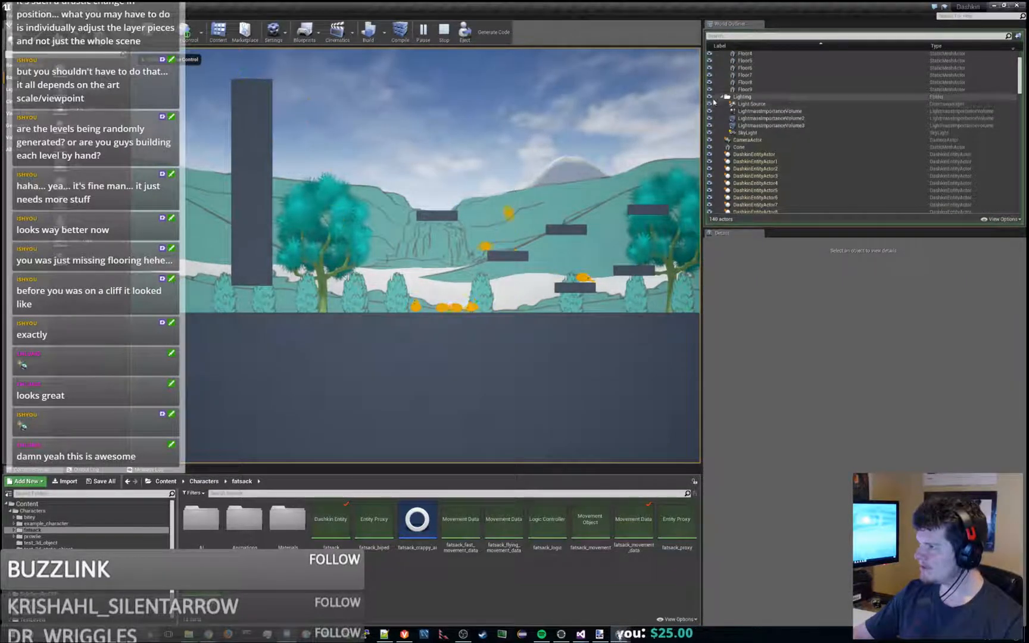
scroll(775, 143, down, 4)
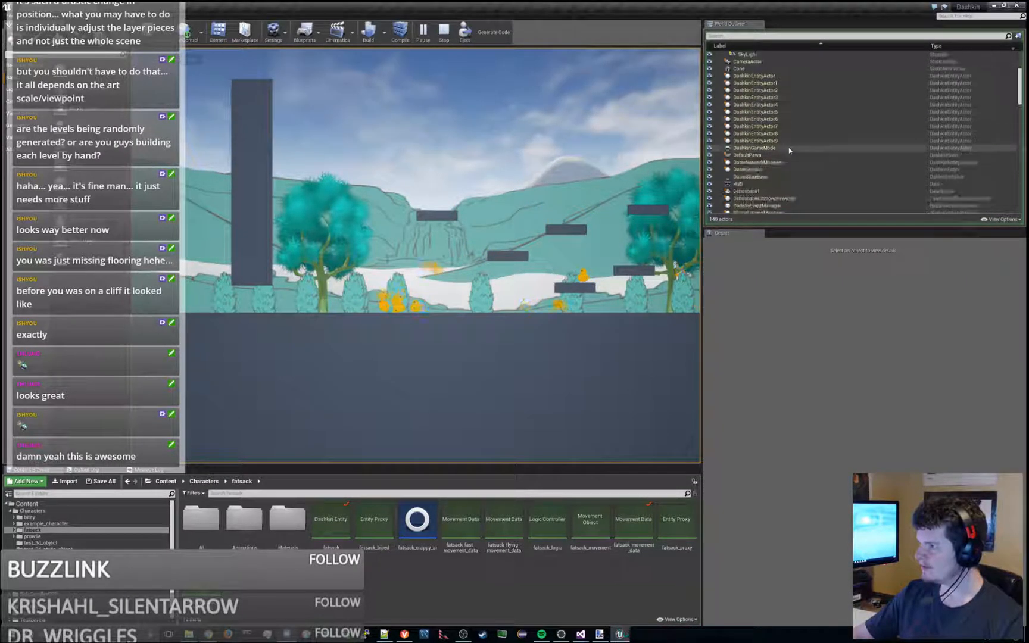
scroll(786, 152, down, 1)
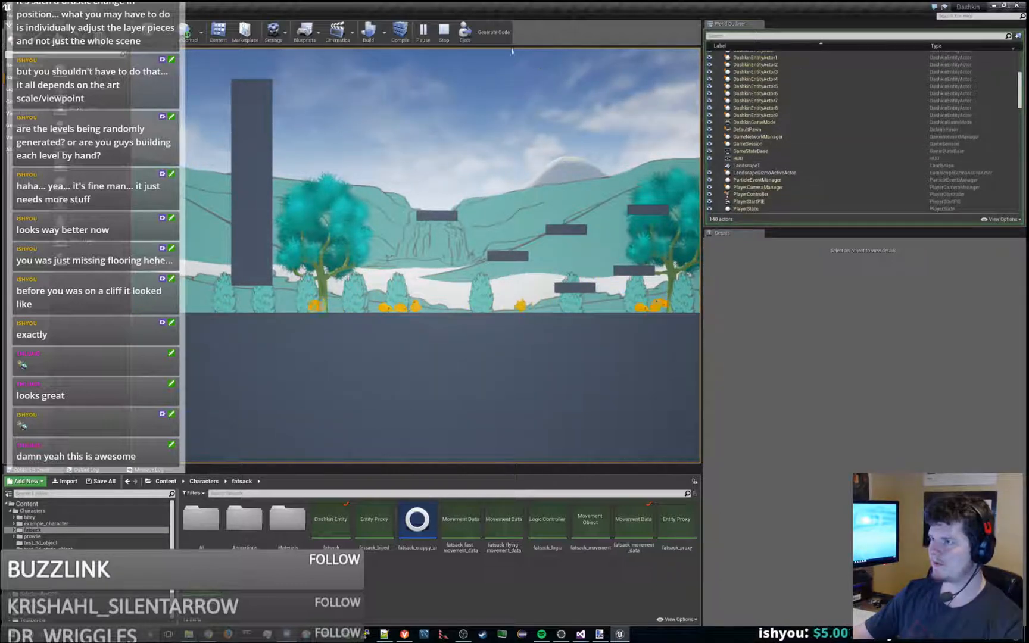
click(444, 31)
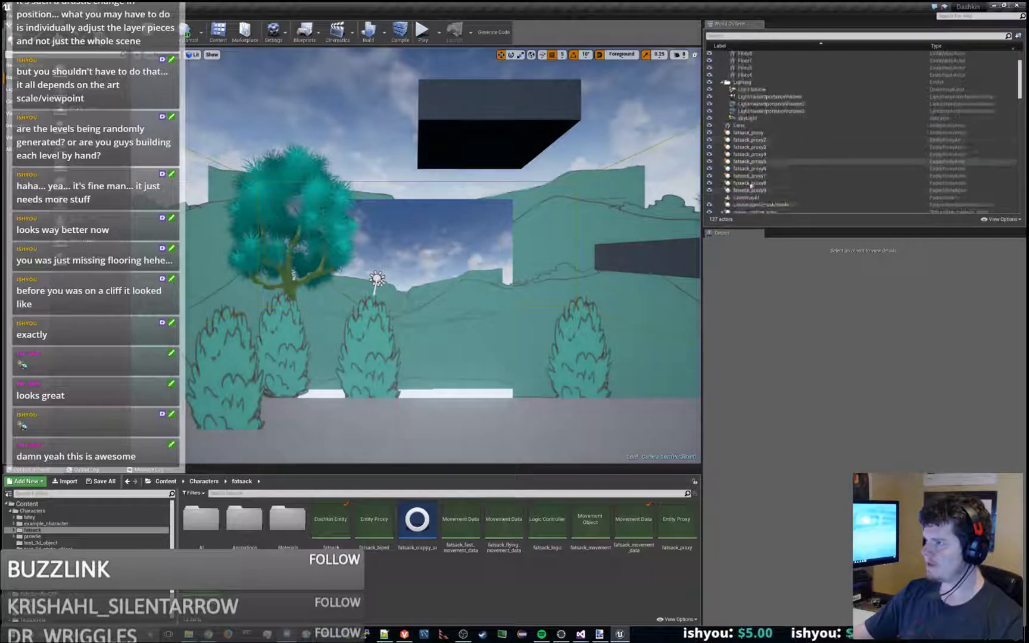
- Delete the Landscape1 actor from the level
click(771, 197)
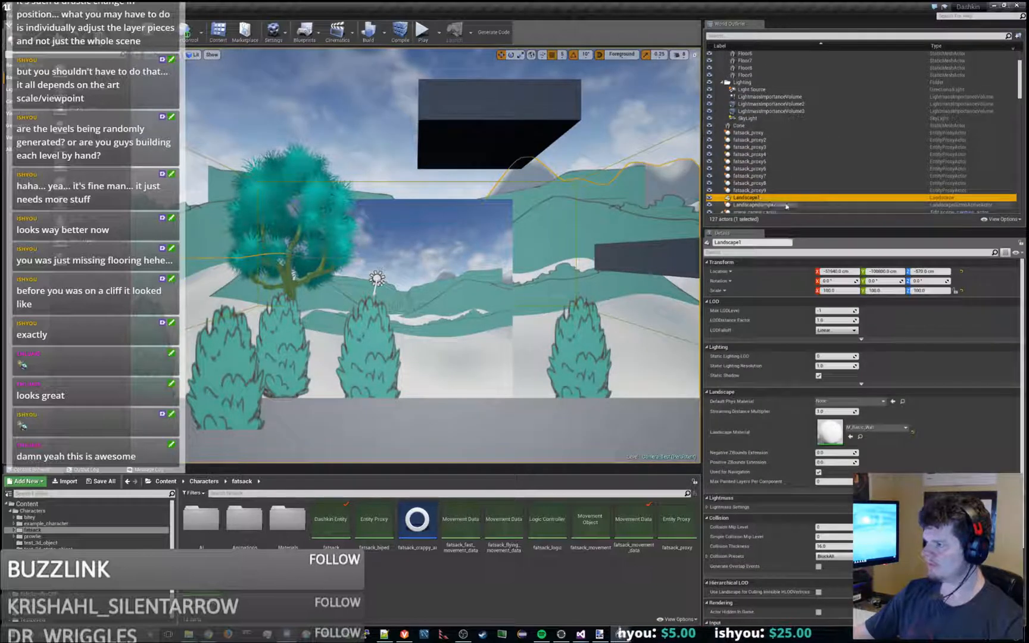
scroll(787, 206, down, 4)
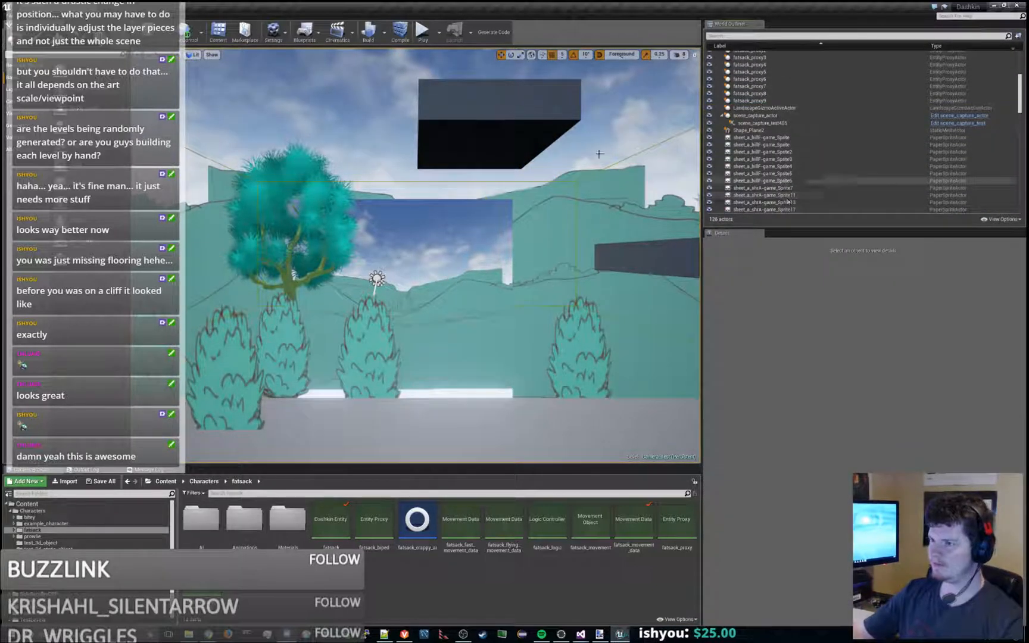
- Play-test Camera_Test without the landscape, jumping and moving the character around, then end the session and undo the Landscape1 deletion
click(423, 31)
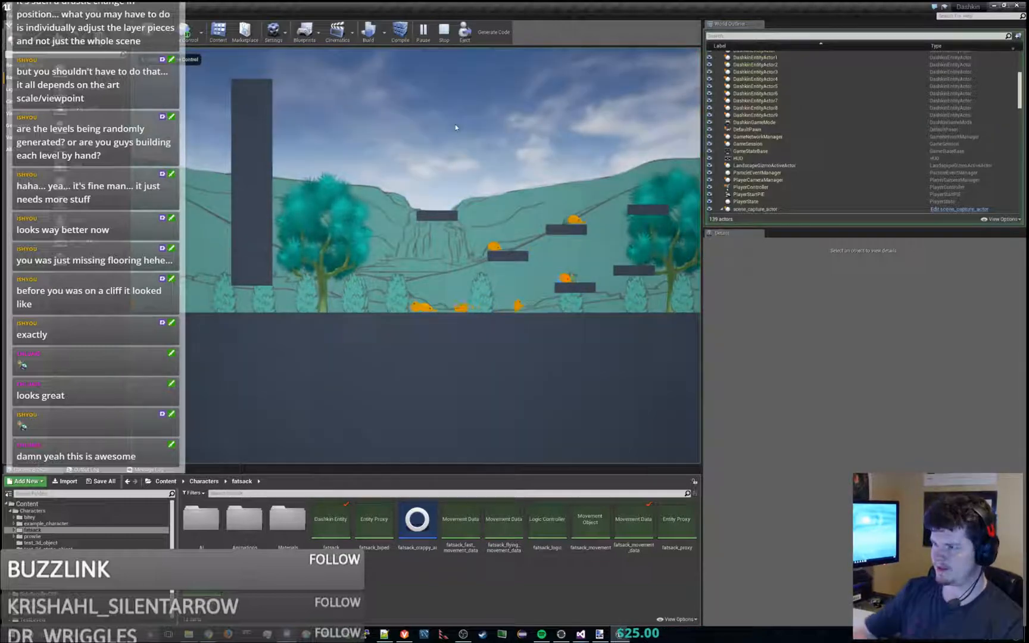
click(455, 124)
key(space)
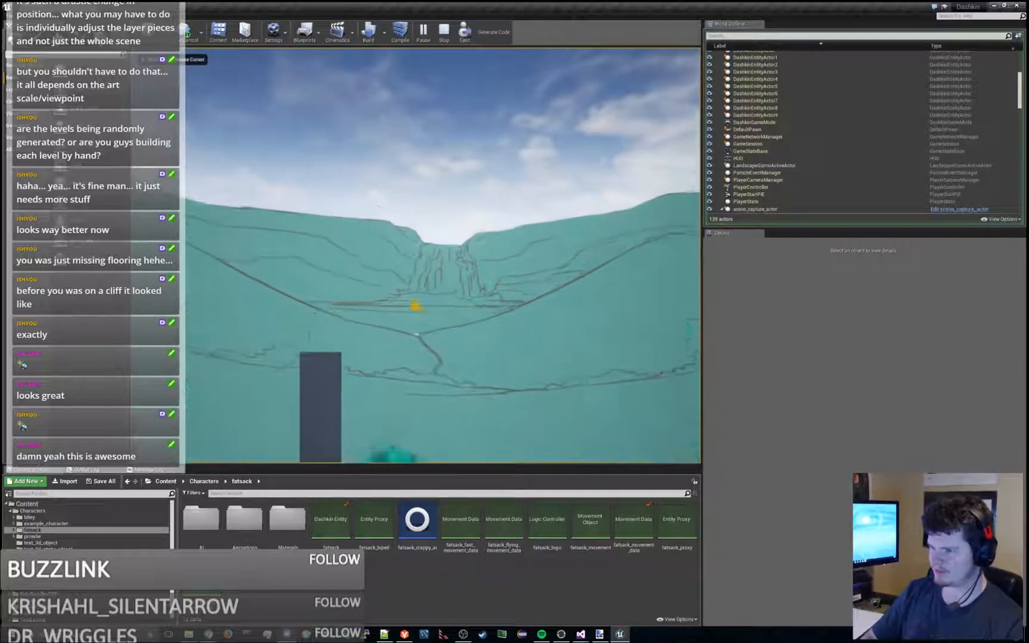
key(space)
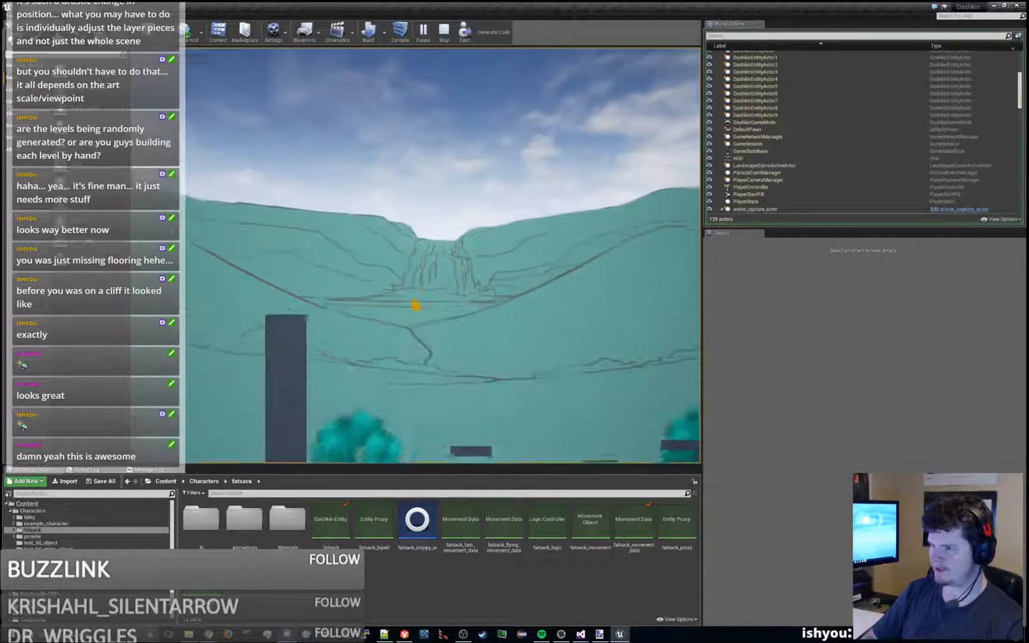
key(space)
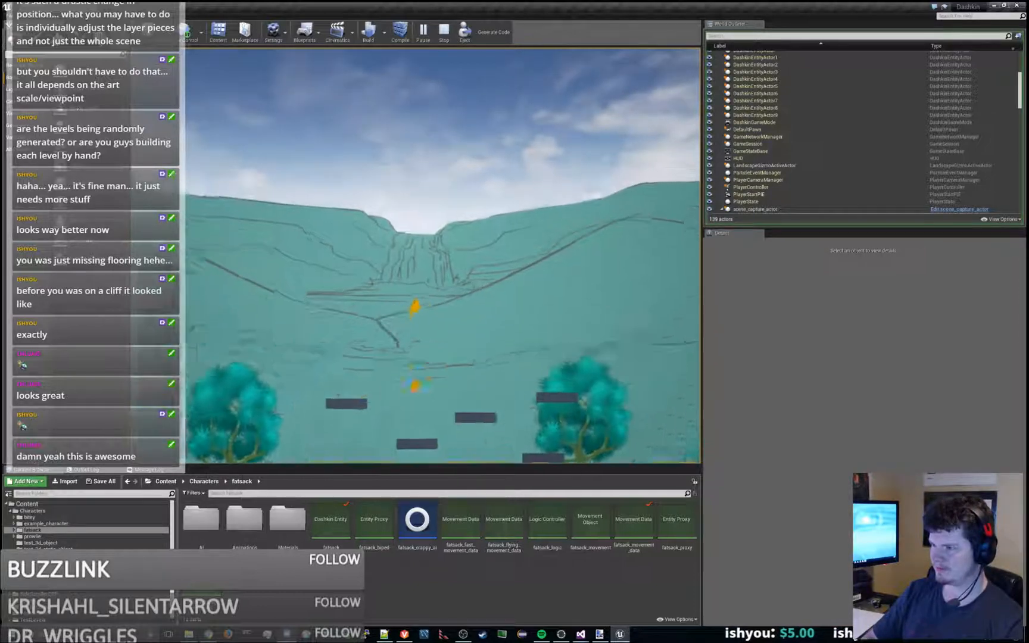
key(space)
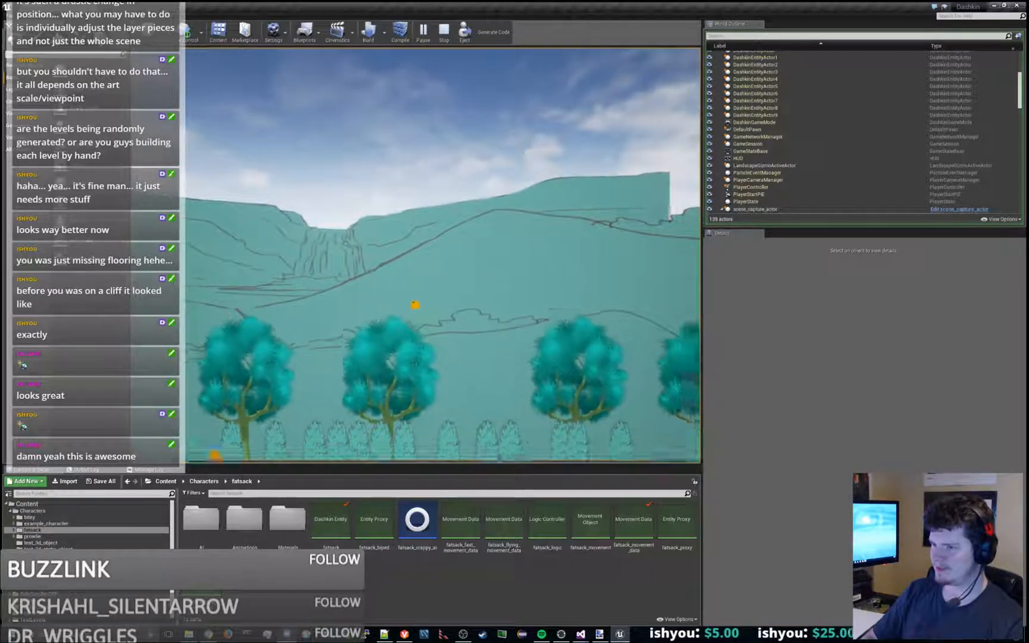
key(space)
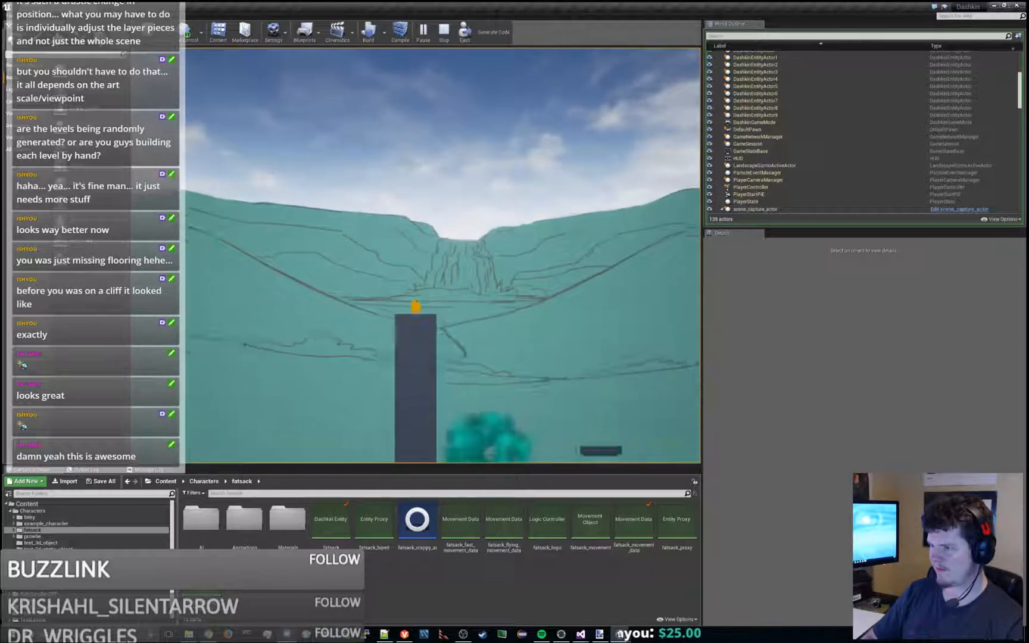
key(space)
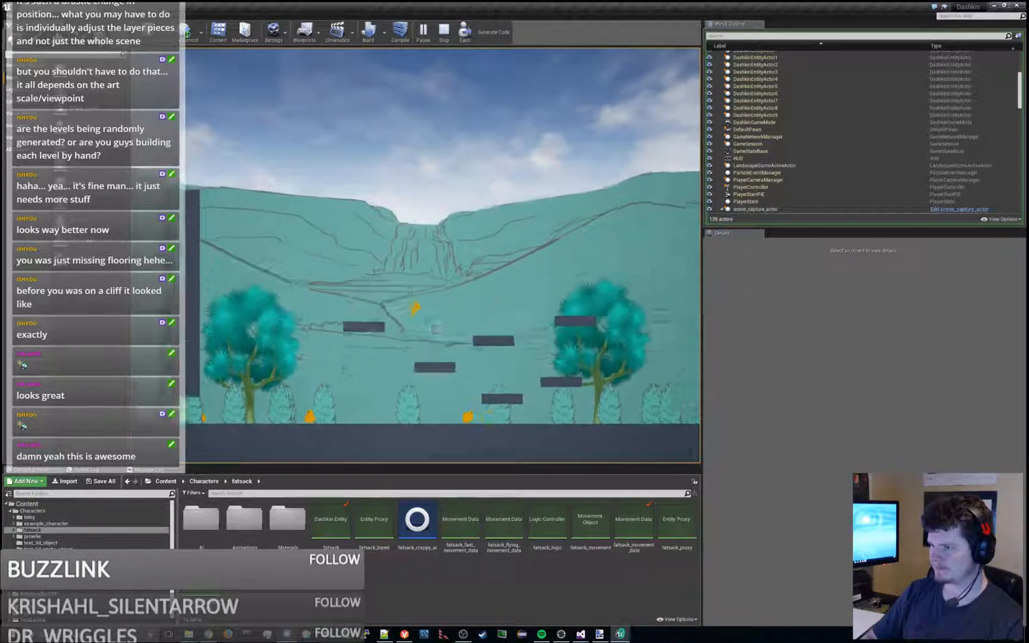
key(Escape)
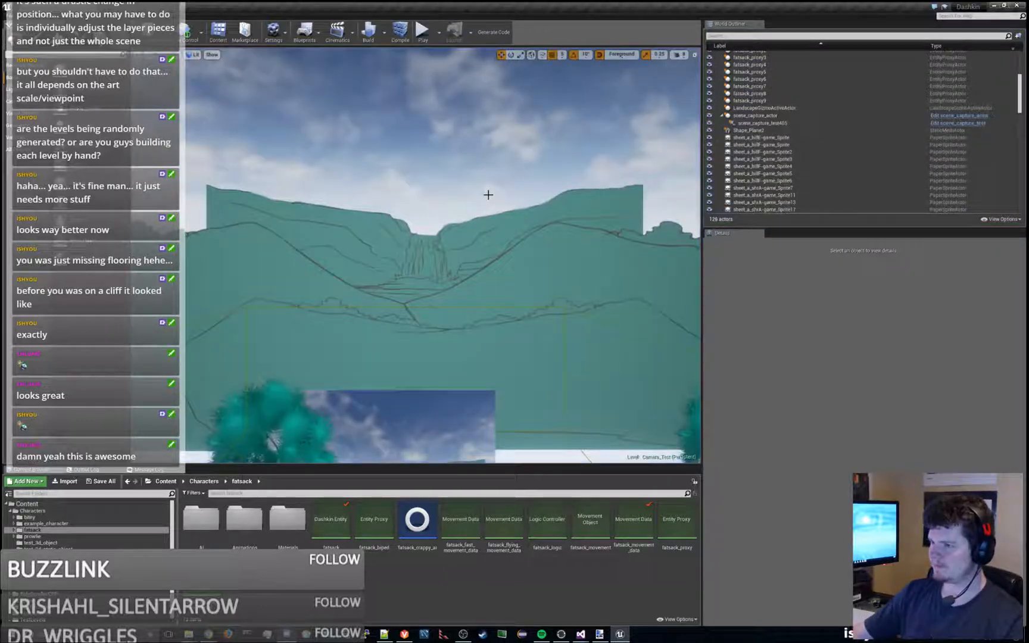
key(ctrl+z)
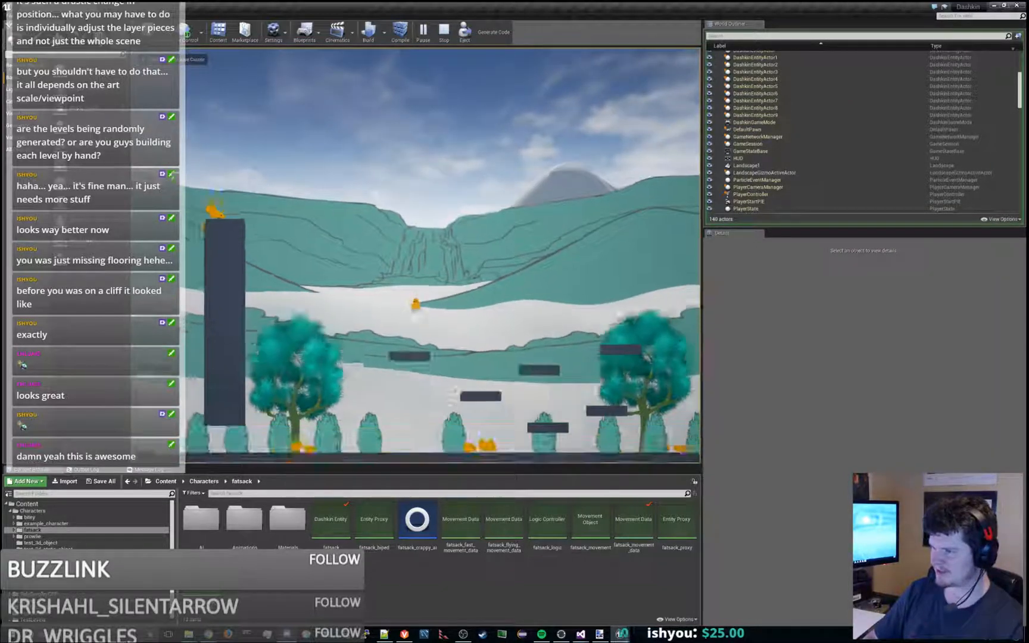
- Play Camera_Test with the landscape restored, jumping the character rightward past the trees to check the layered background
key(space)
key(d)
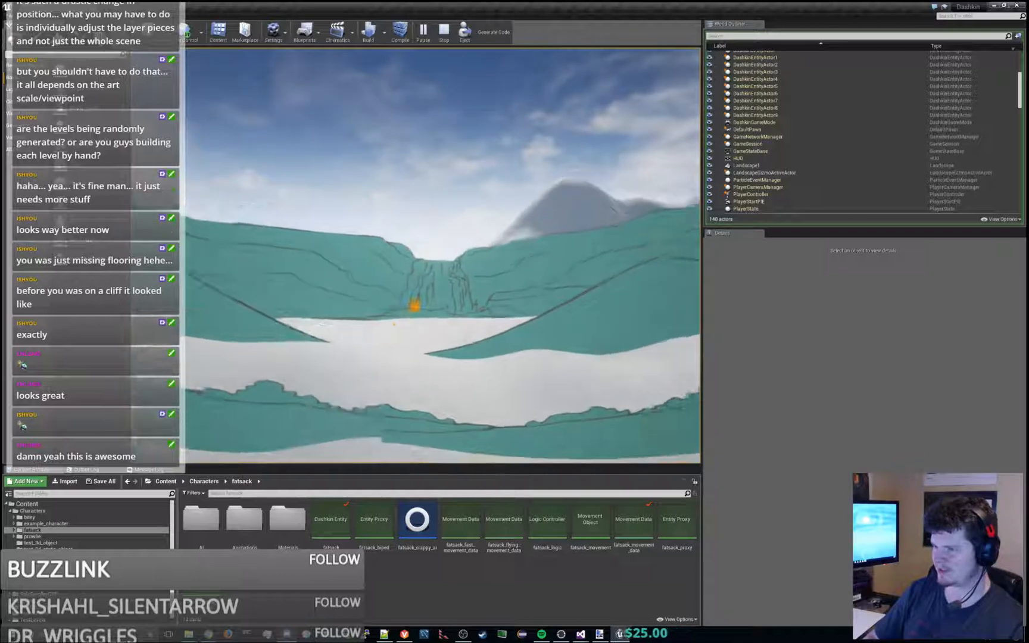
key(space)
key(d)
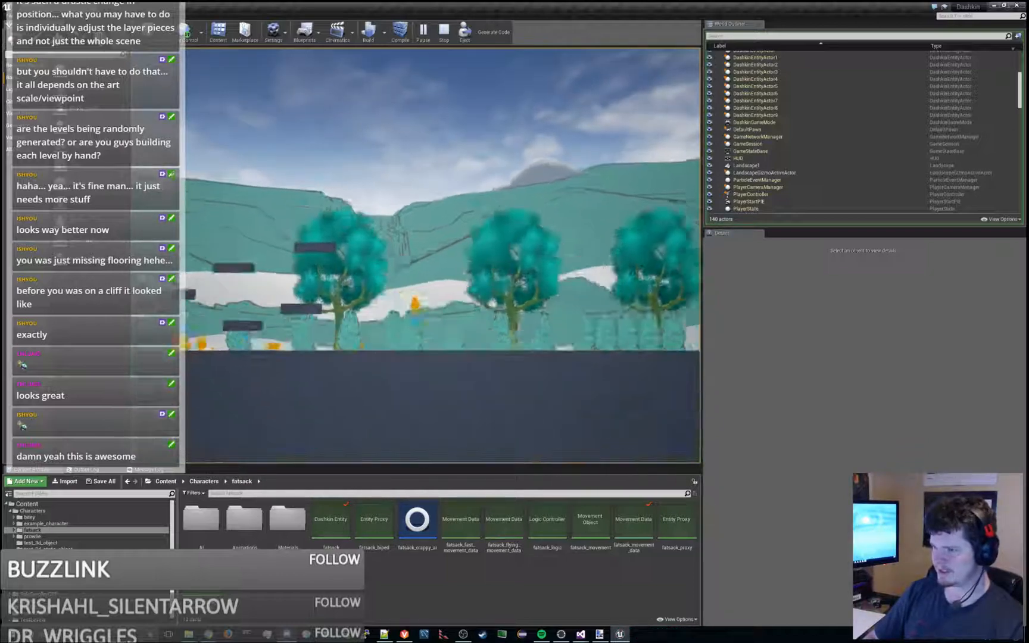
key(space)
key(space)
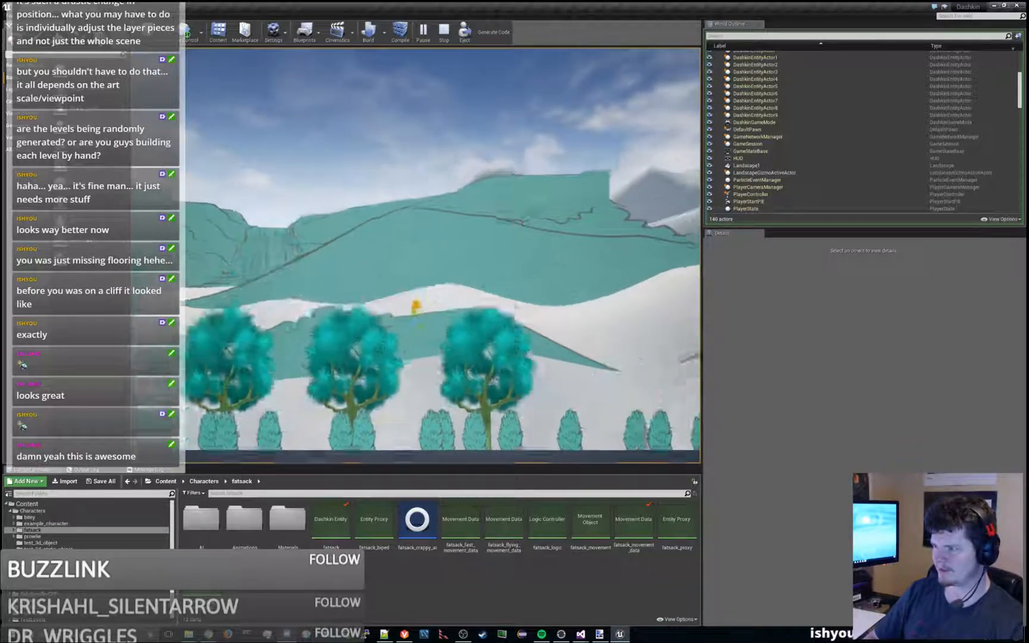
key(space)
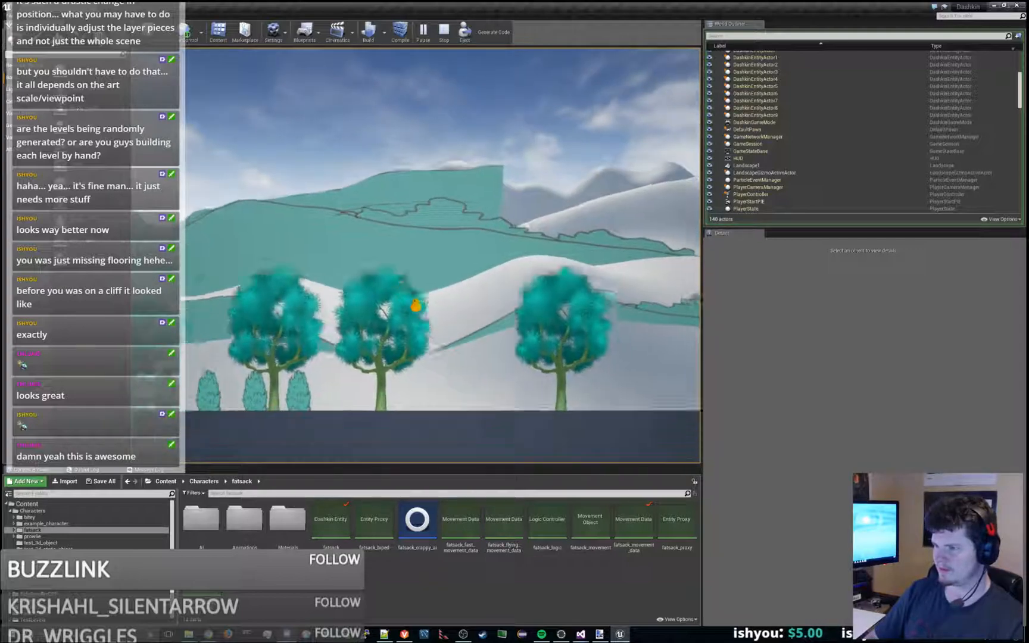
key(space)
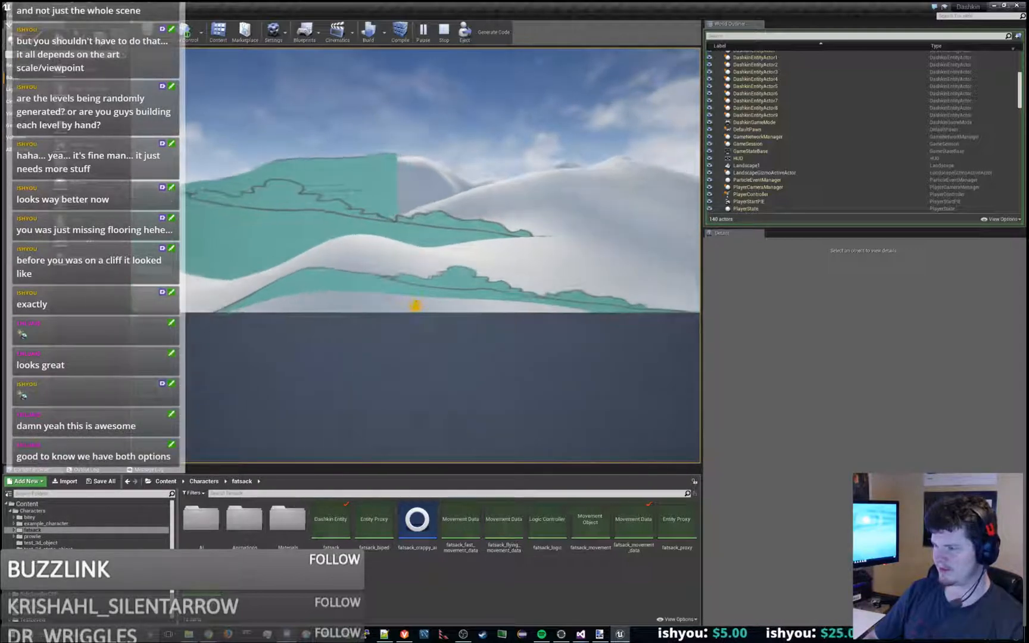
- Move the character on past the floor's far right end to inspect the bare landscape hills in the background
key(space)
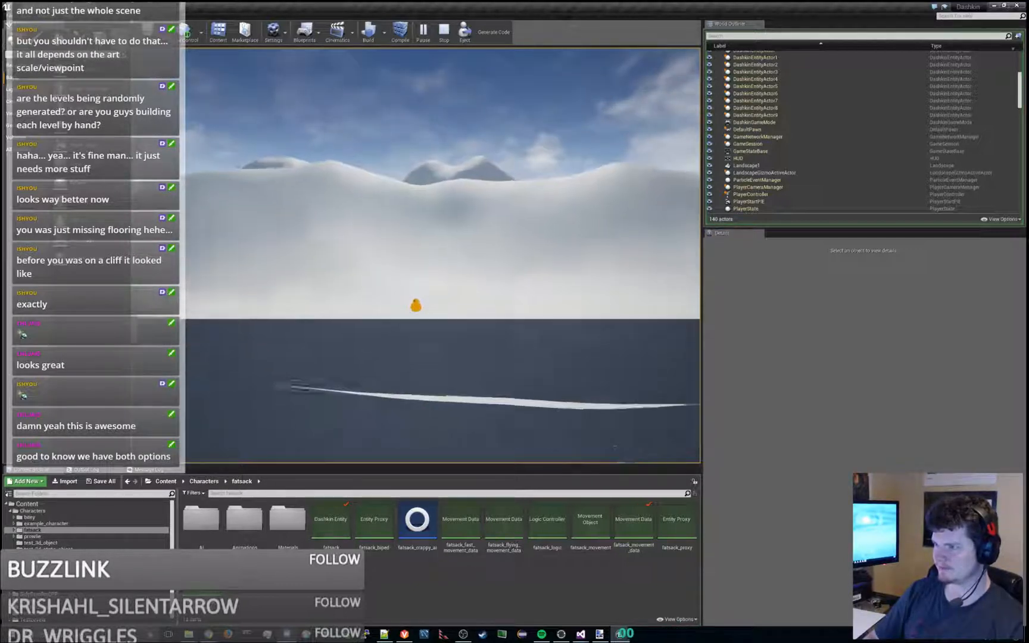
key(space)
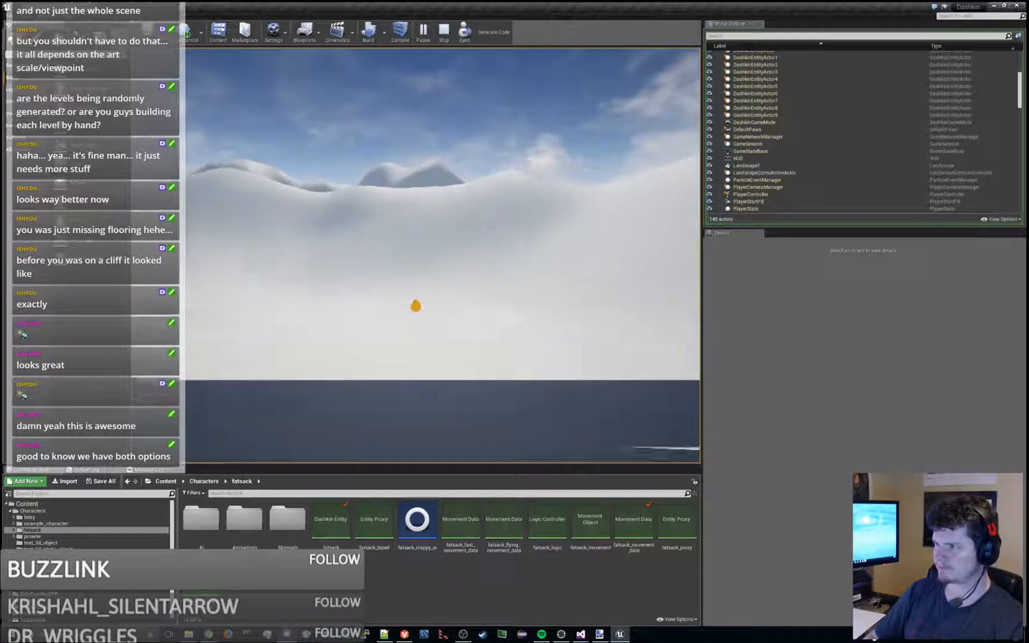
key(space)
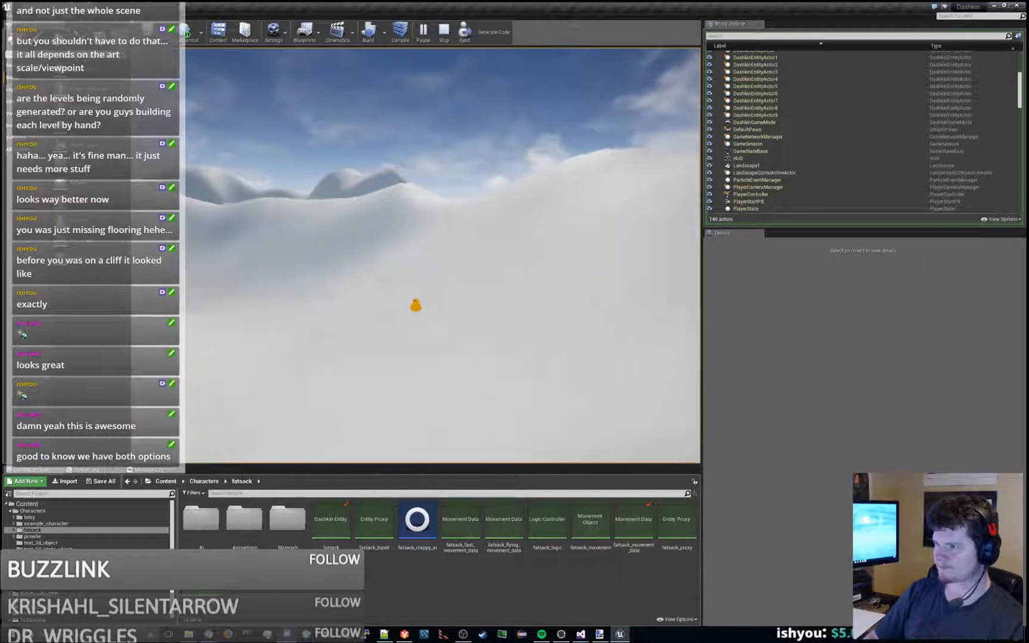
key(space)
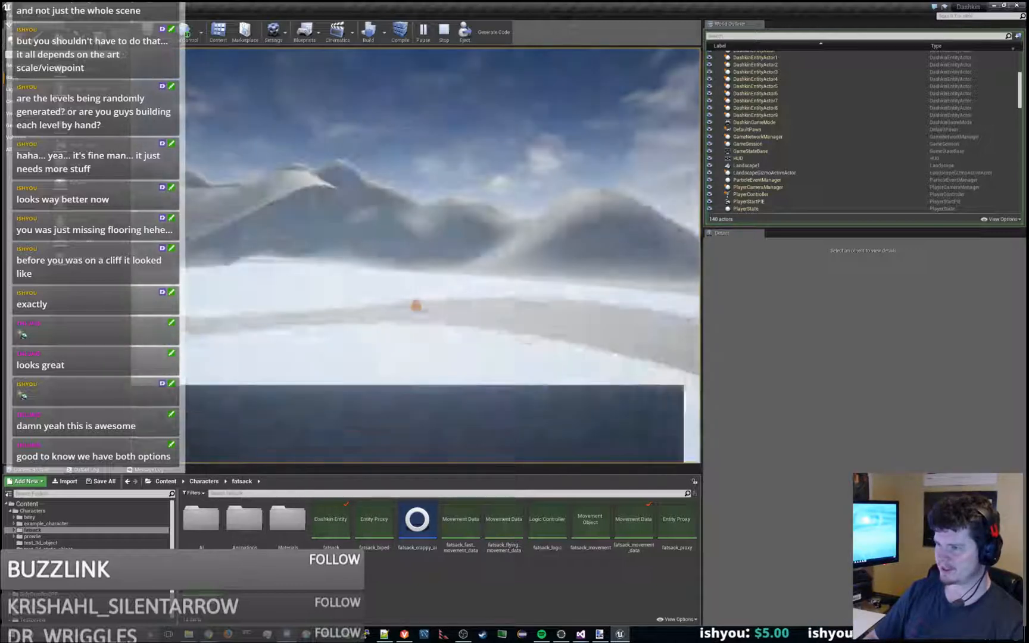
key(d)
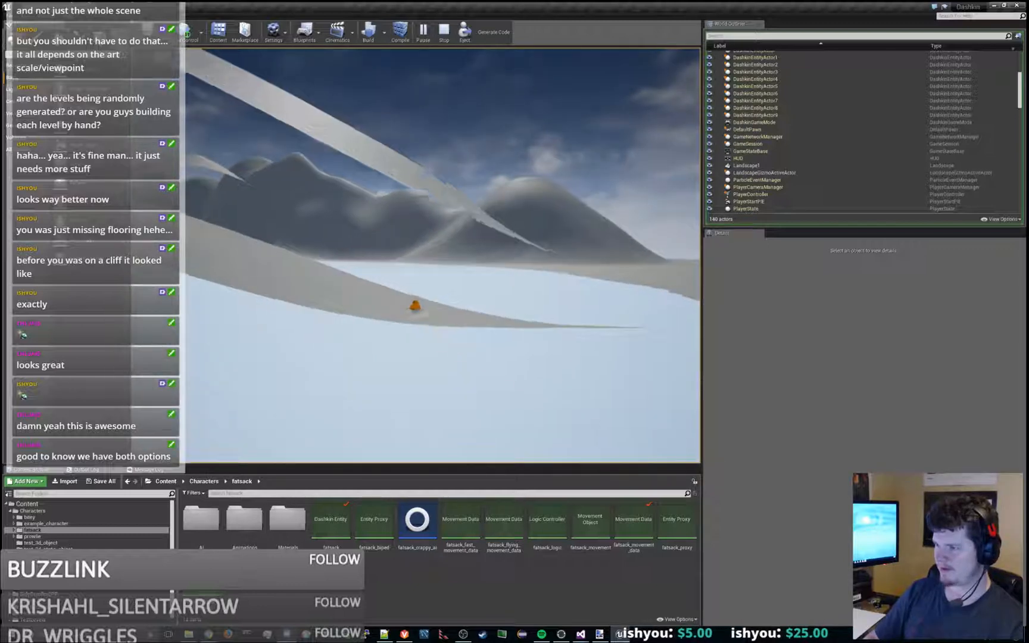
key(d)
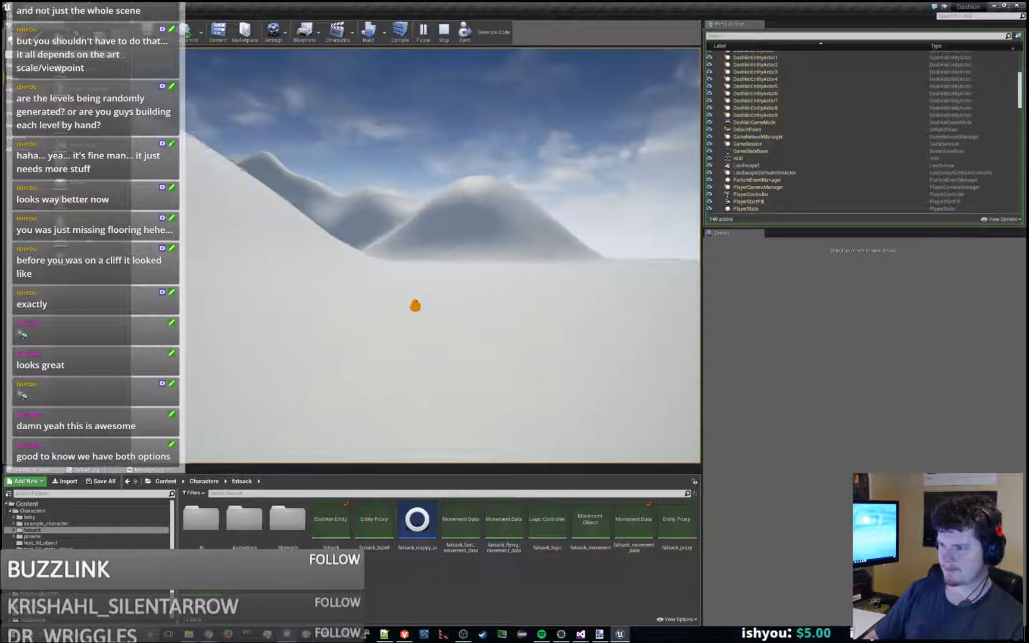
- Run the character back left along the floor to the trees, checking how the background landscape scrolls
key(a)
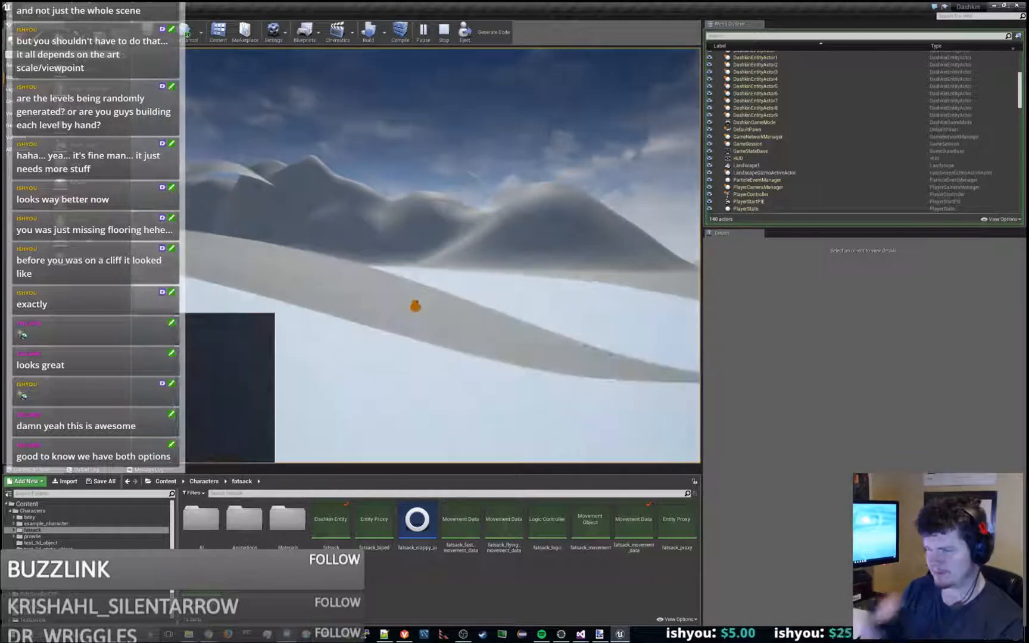
key(a)
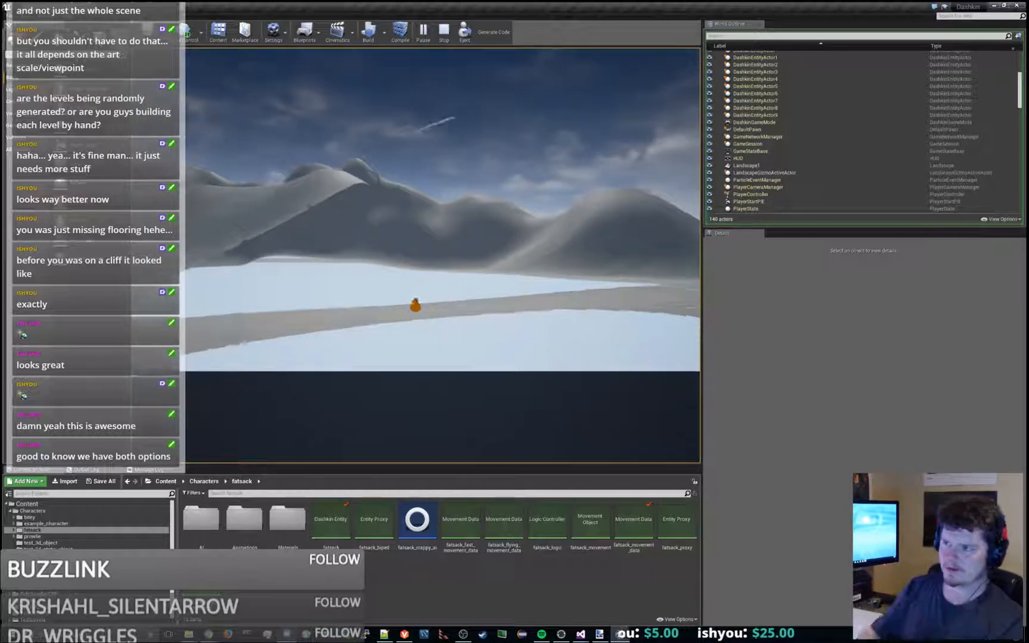
key(a)
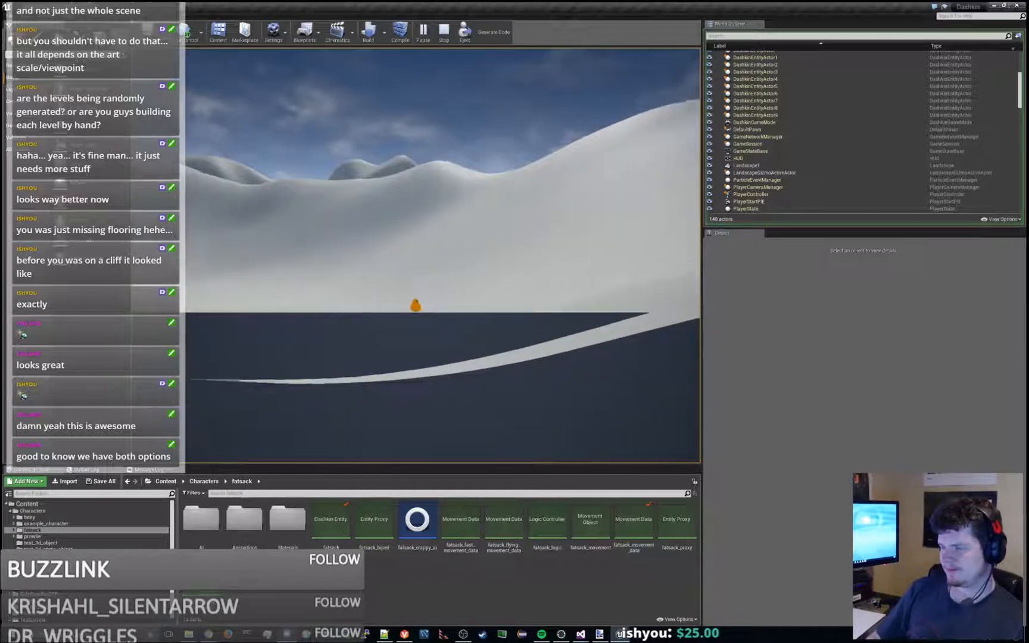
key(a)
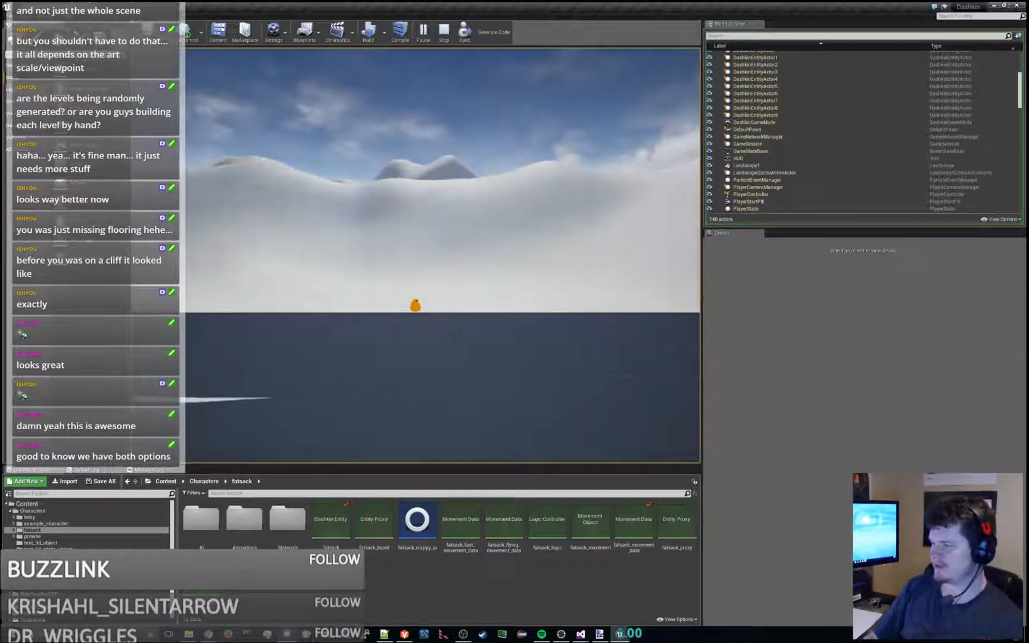
key(a)
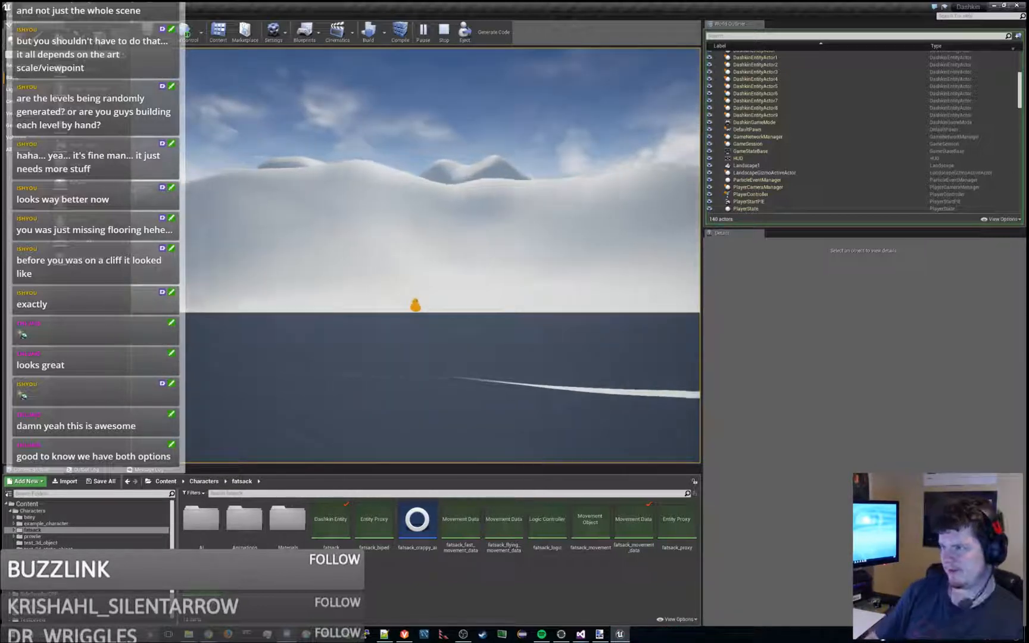
key(a)
key(space)
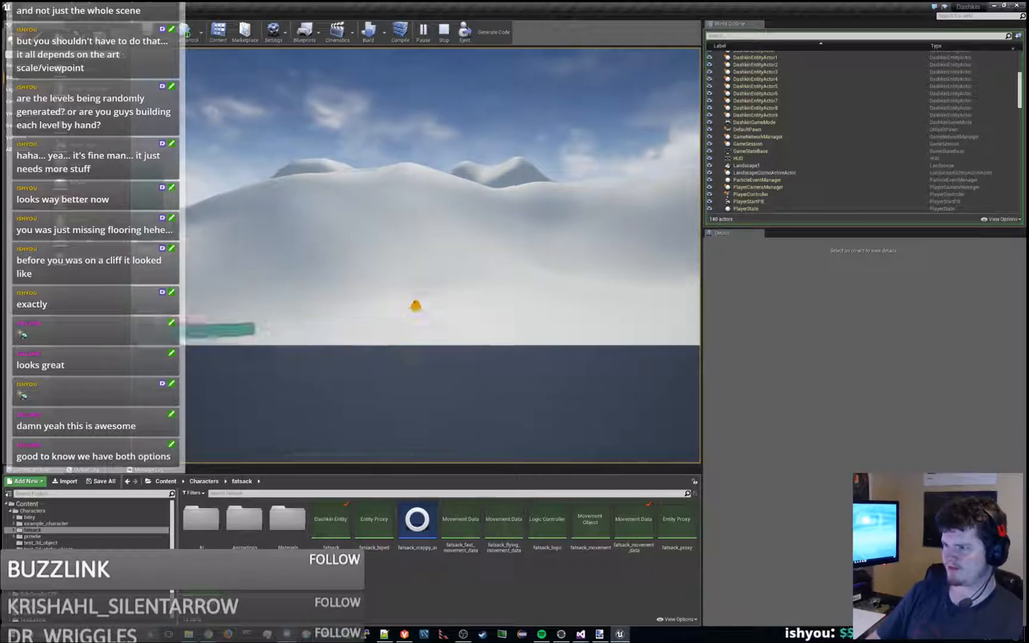
key(a)
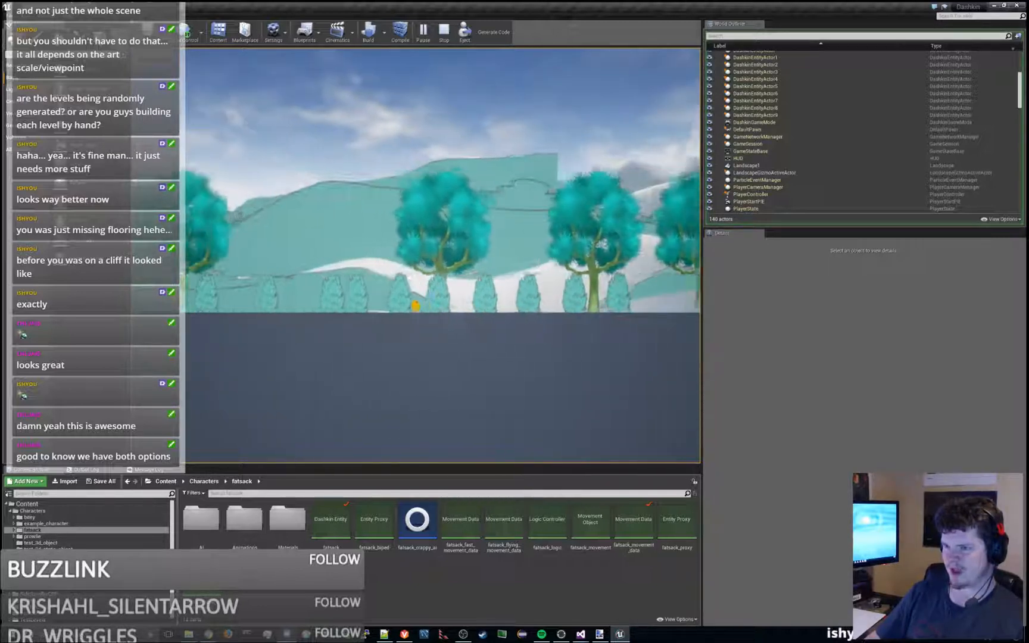
- Jump the character leftward past the trees and high above the floating platforms to check the waterfall backdrop from altitude
key(space)
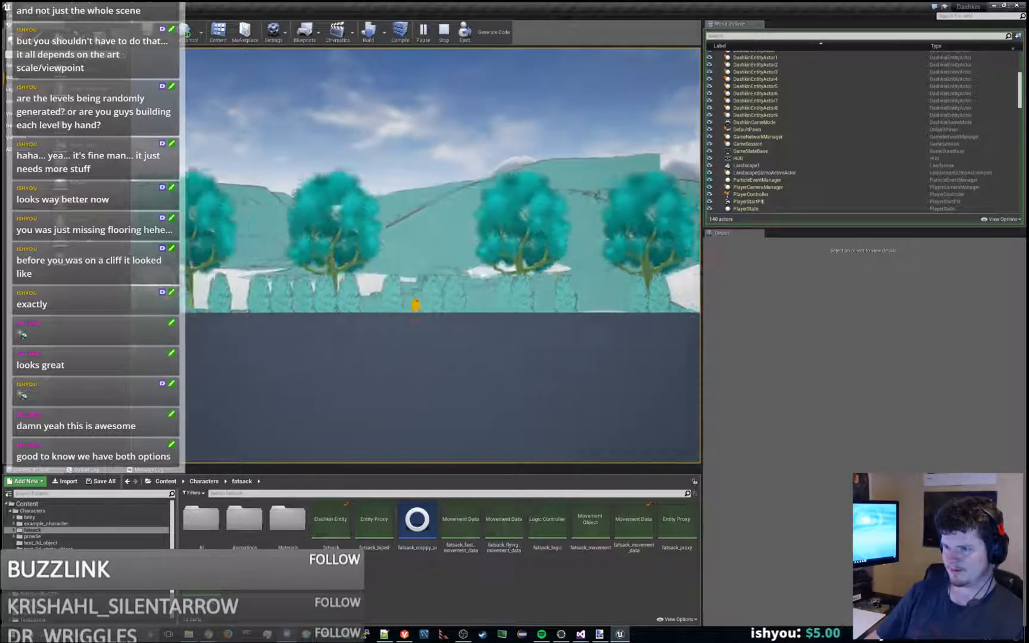
key(space)
key(a)
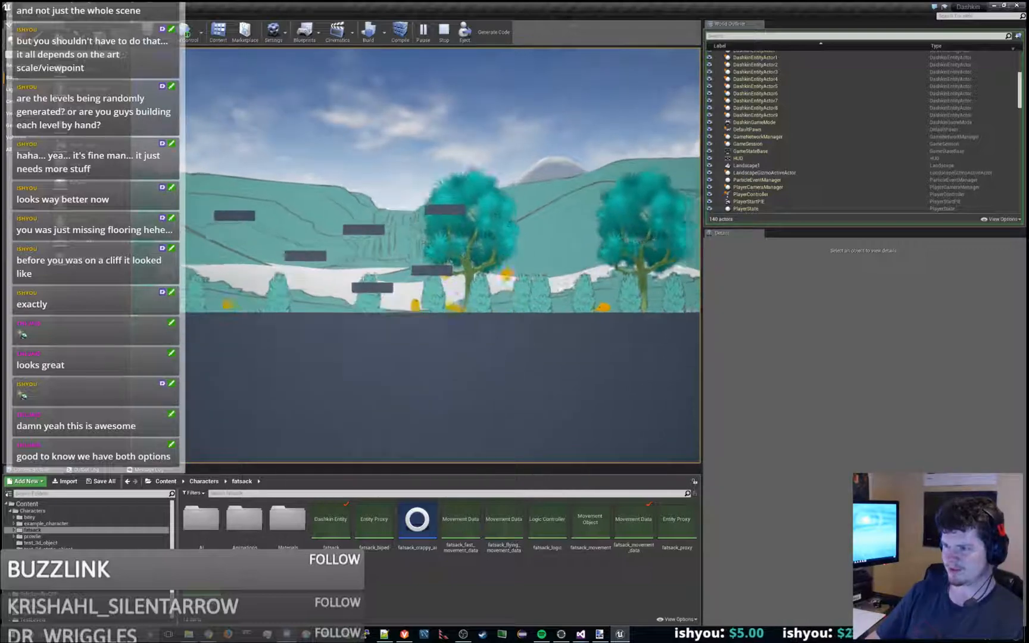
key(space)
key(a)
key(space)
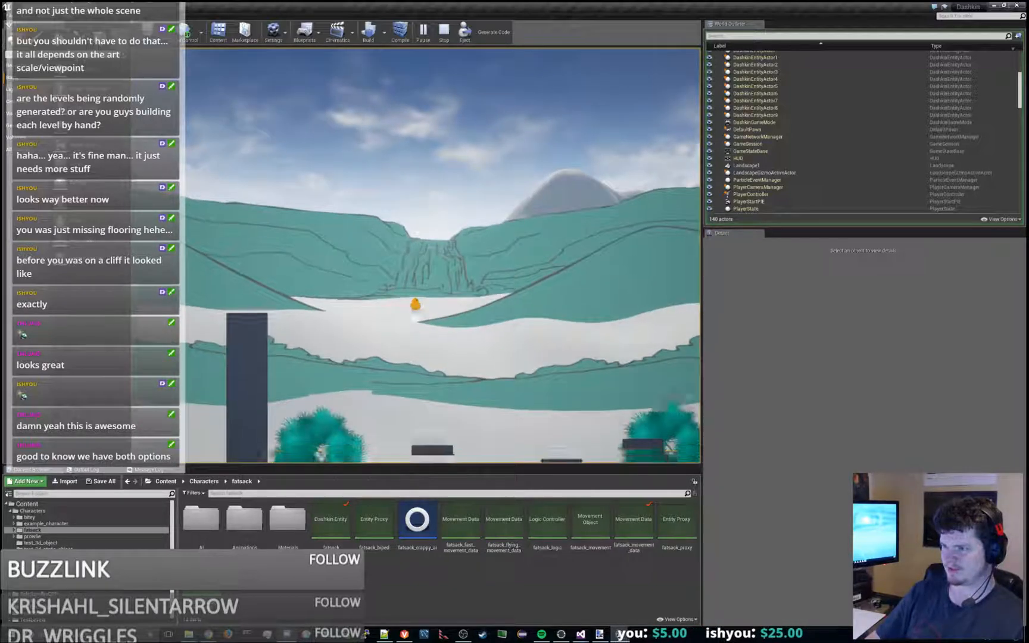
key(space)
key(a)
key(space)
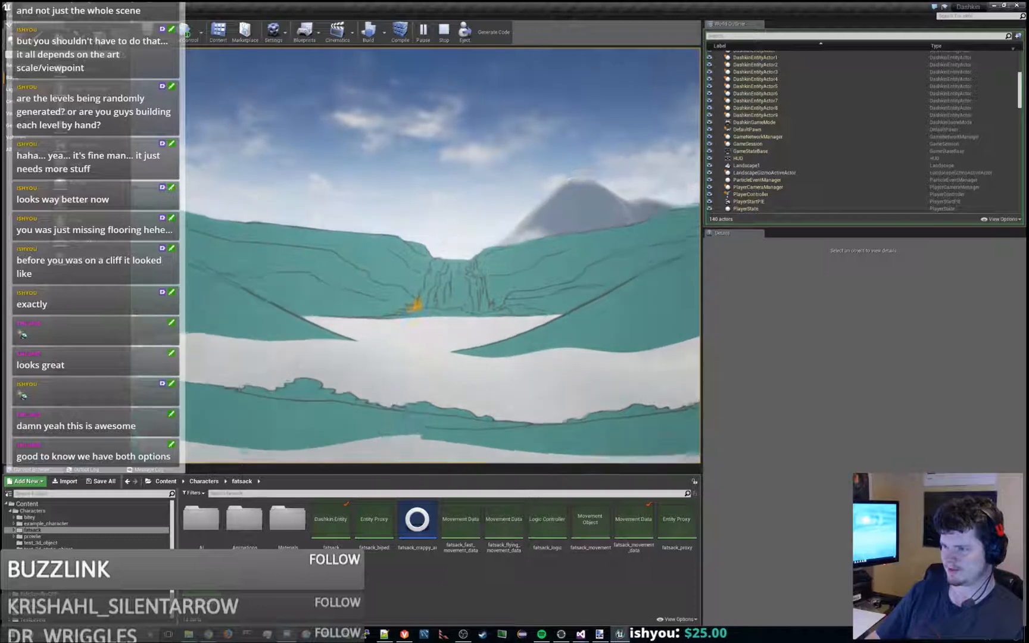
- Carry the character left beyond the tall pillar and down to the floor, checking how the background layers scroll
key(space)
key(a)
key(space)
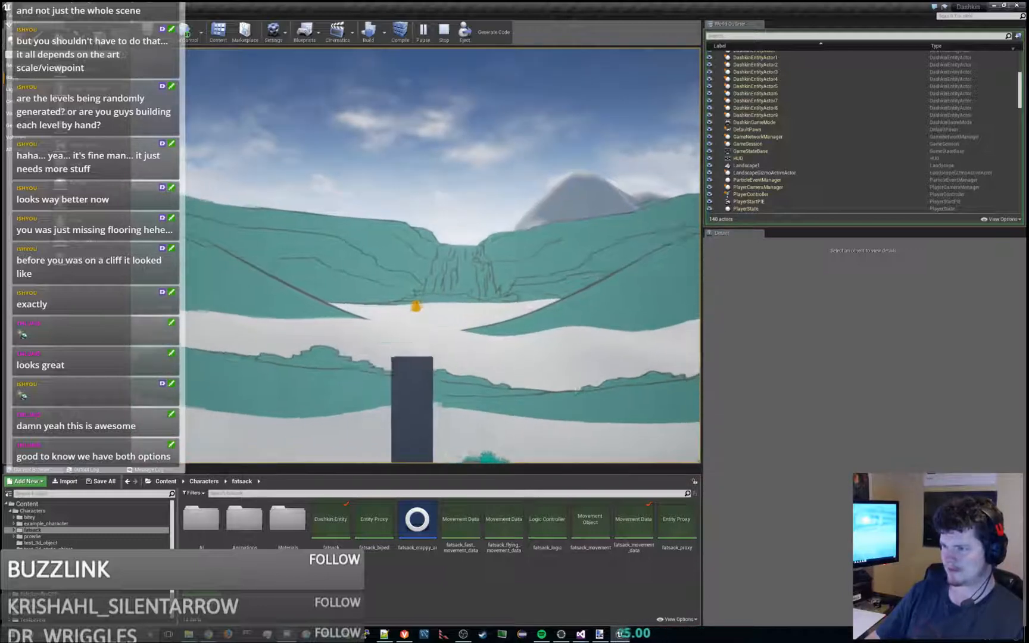
key(a)
key(space)
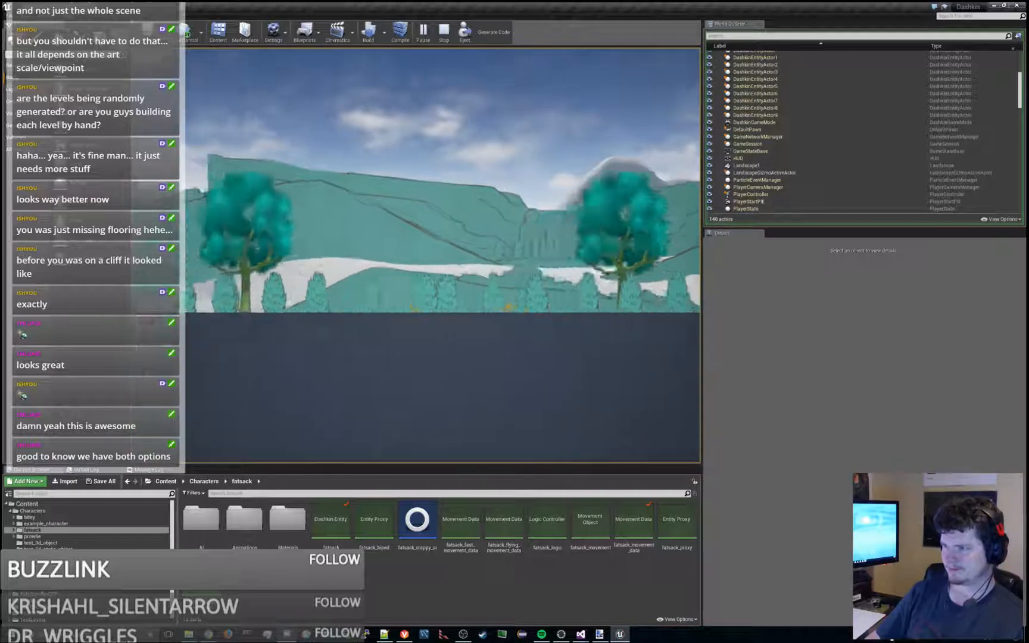
key(a)
key(space)
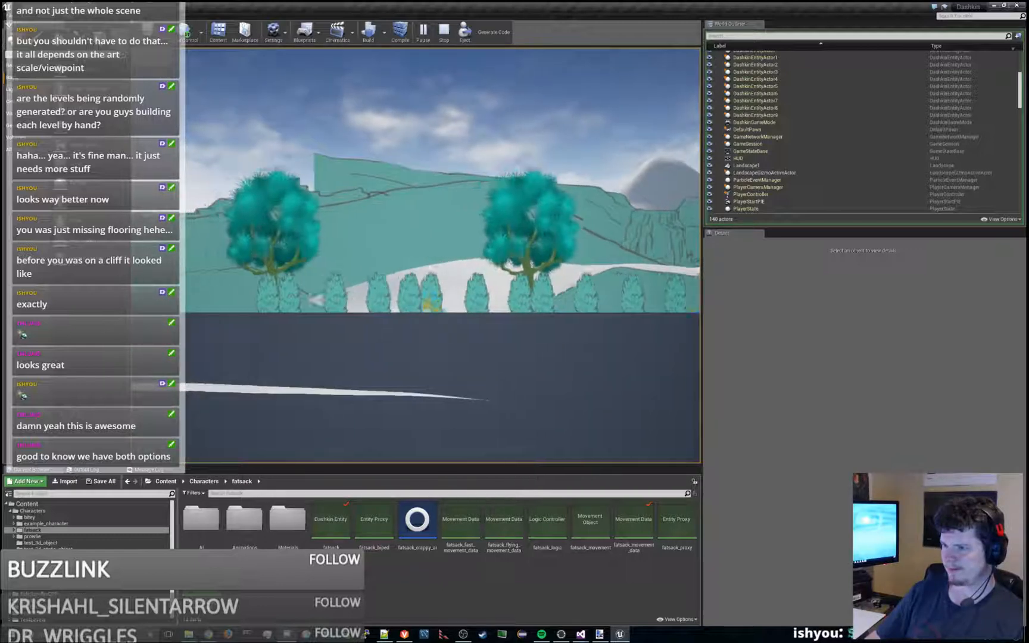
key(a)
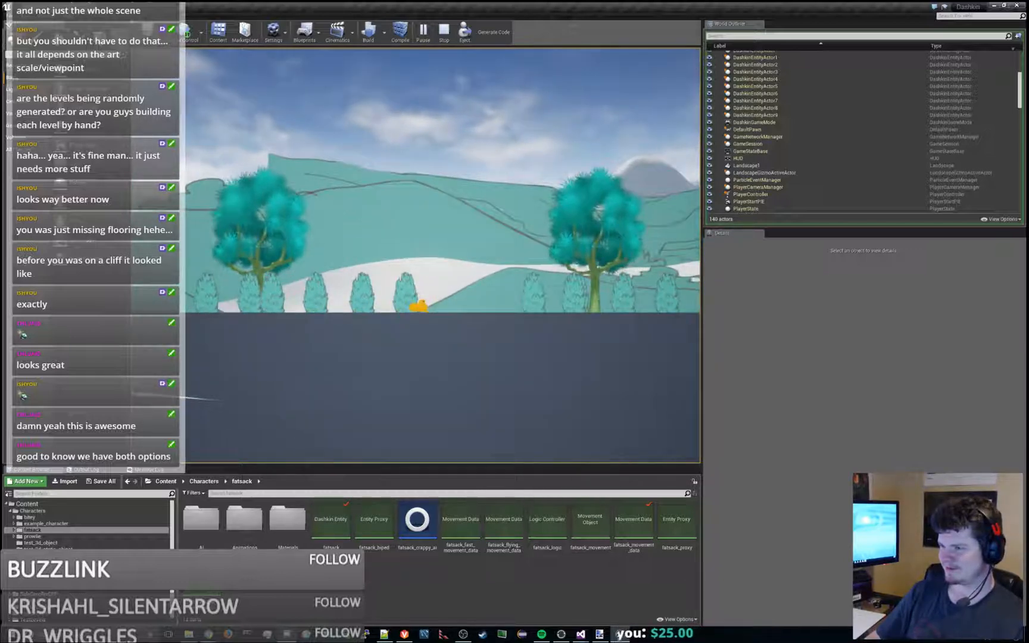
- Jump the character back right onto the top of the tall pillar, view the background from there, and end the play session
key(d)
key(space)
key(space)
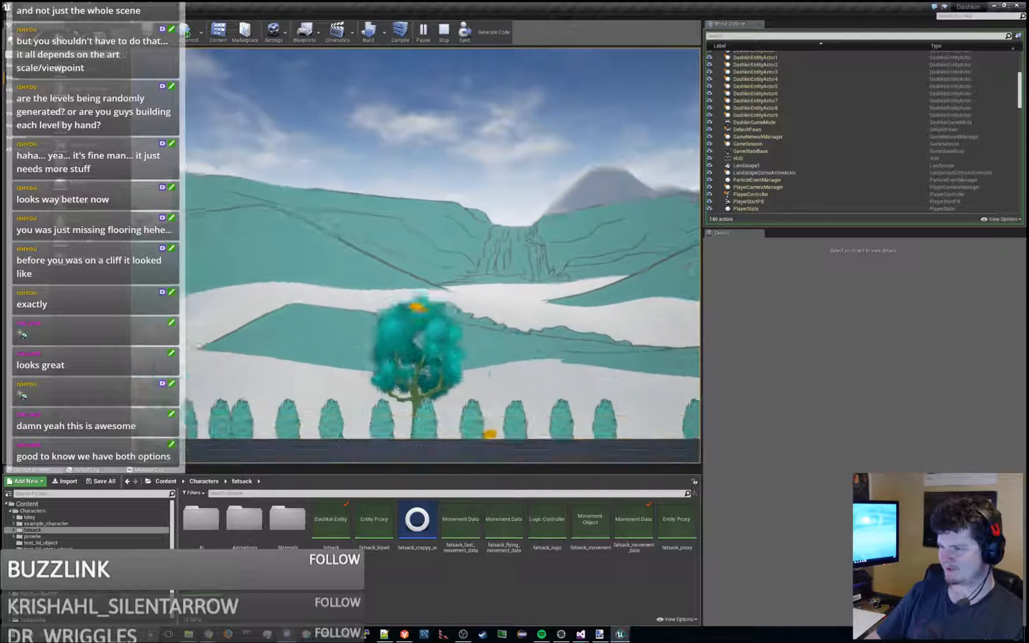
key(d)
key(space)
key(space)
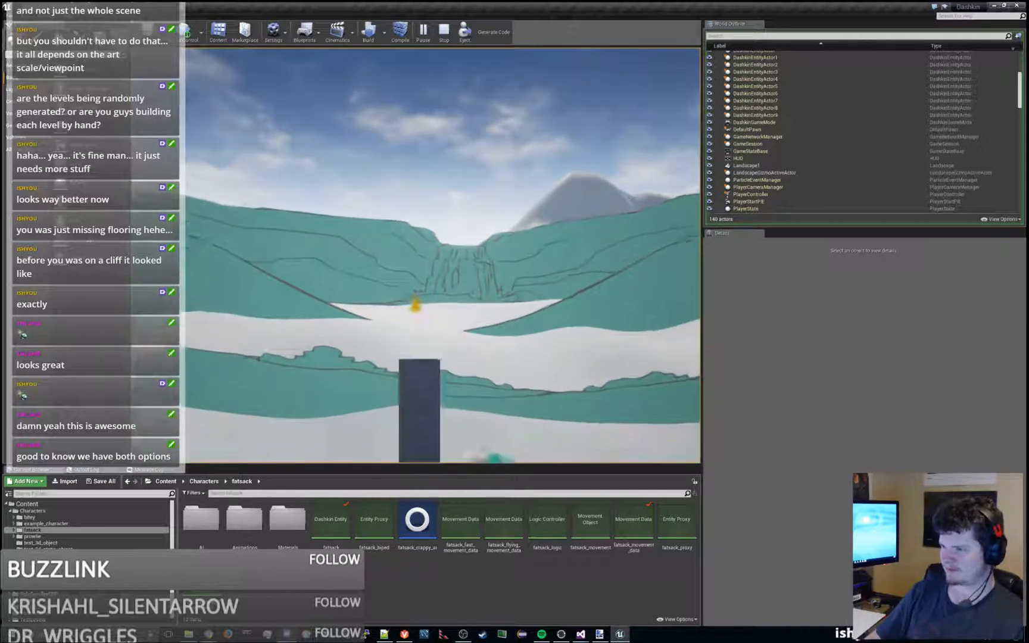
key(a)
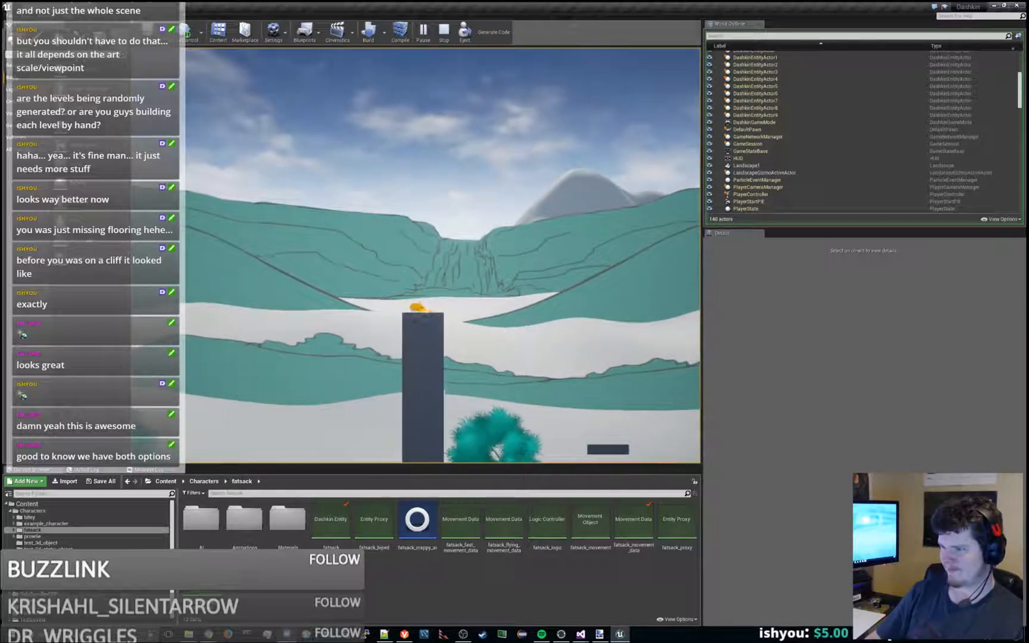
key(d)
key(a)
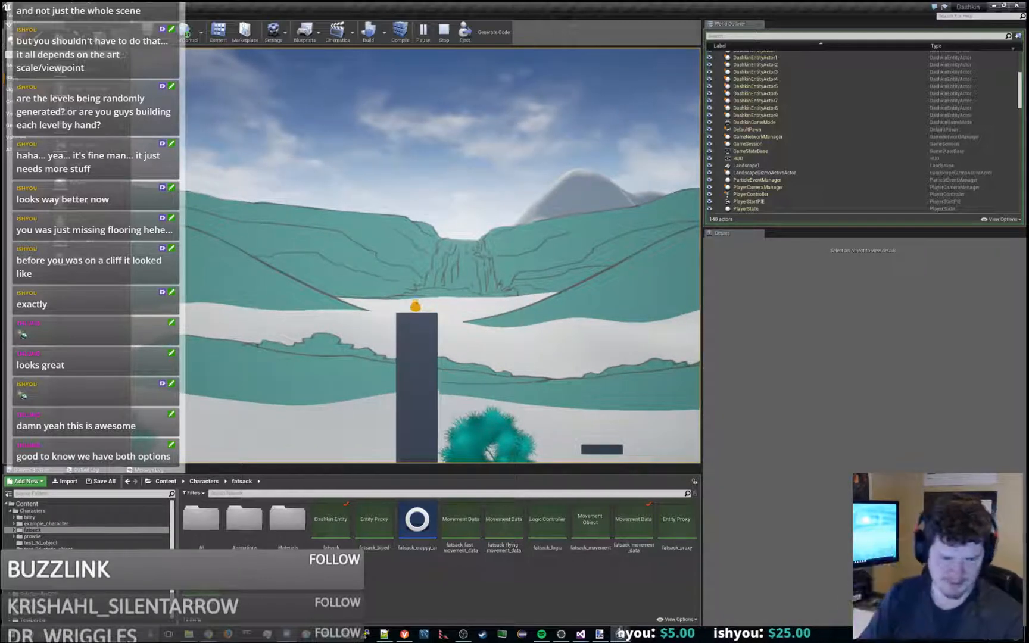
key(Escape)
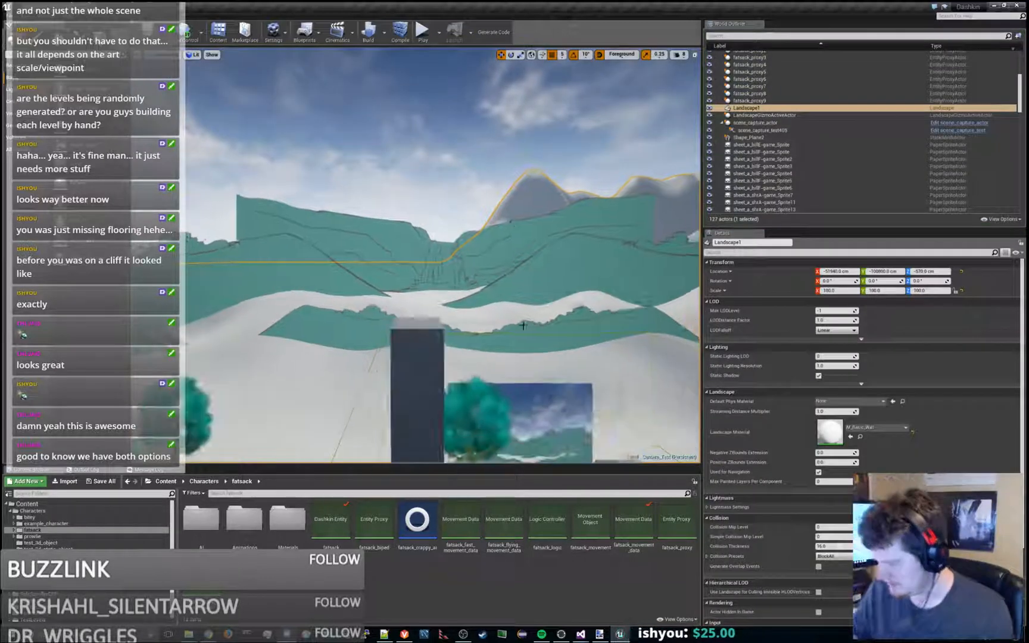
- Select Shape_Plane2, the plane displaying the captured background, and frame it together with the surrounding platforms
click(524, 387)
key(f)
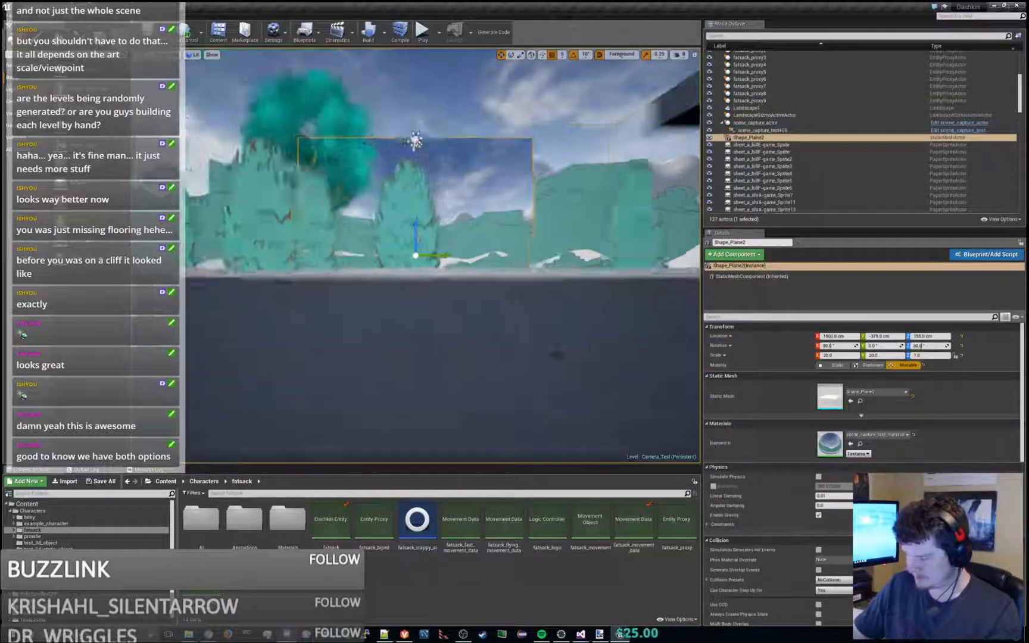
alt+drag(529, 309, 529, 311)
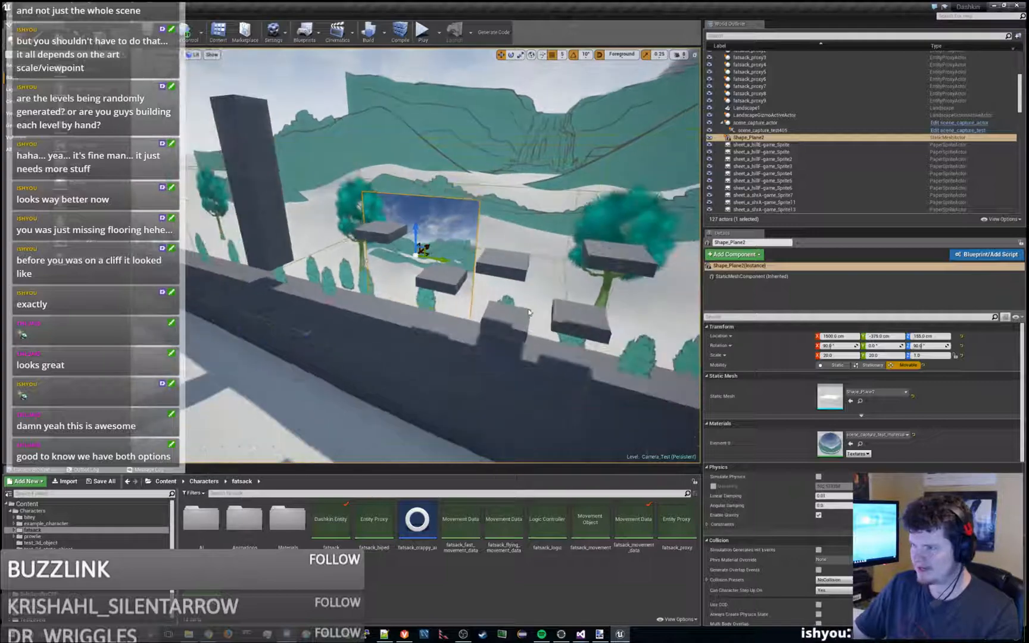
alt+drag(527, 254, 527, 254)
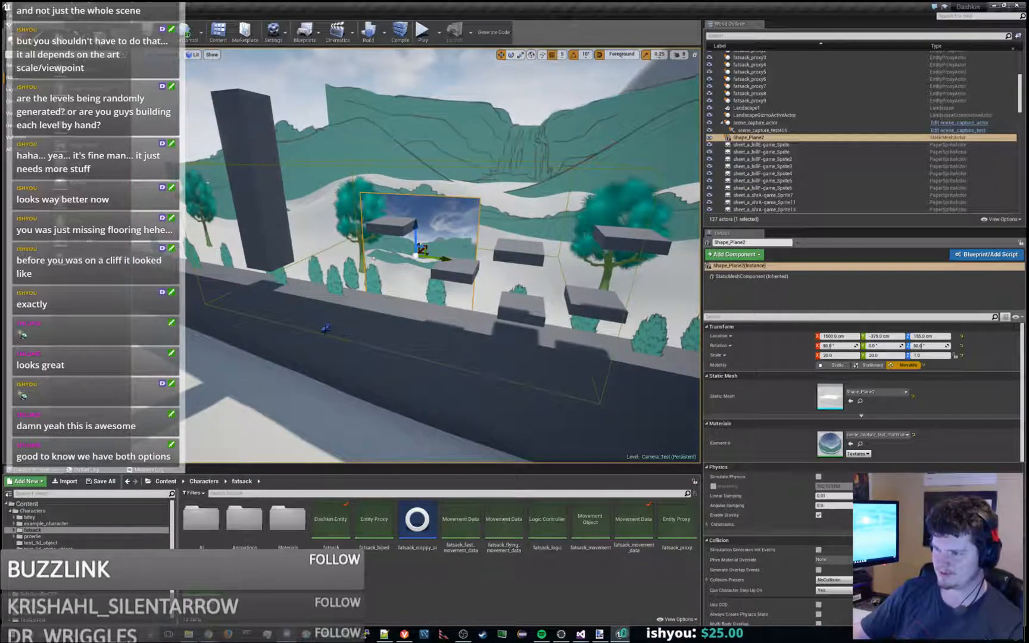
- Compare the StandardPlayer camera with the Shape_Plane2 background plane by selecting each in turn and viewing them from several angles
click(325, 329)
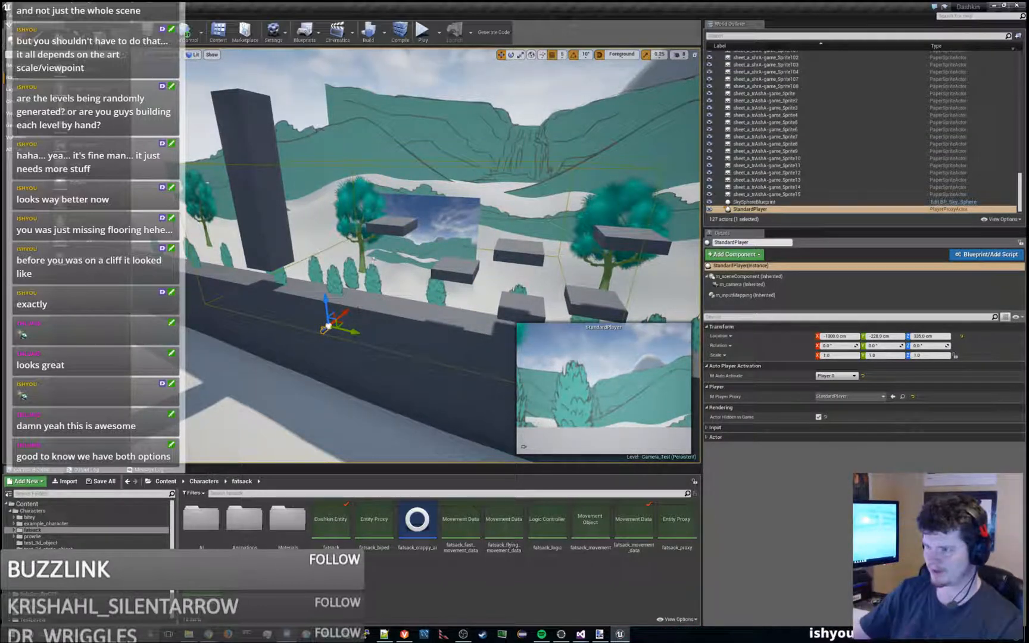
alt+drag(358, 310, 310, 330)
click(466, 219)
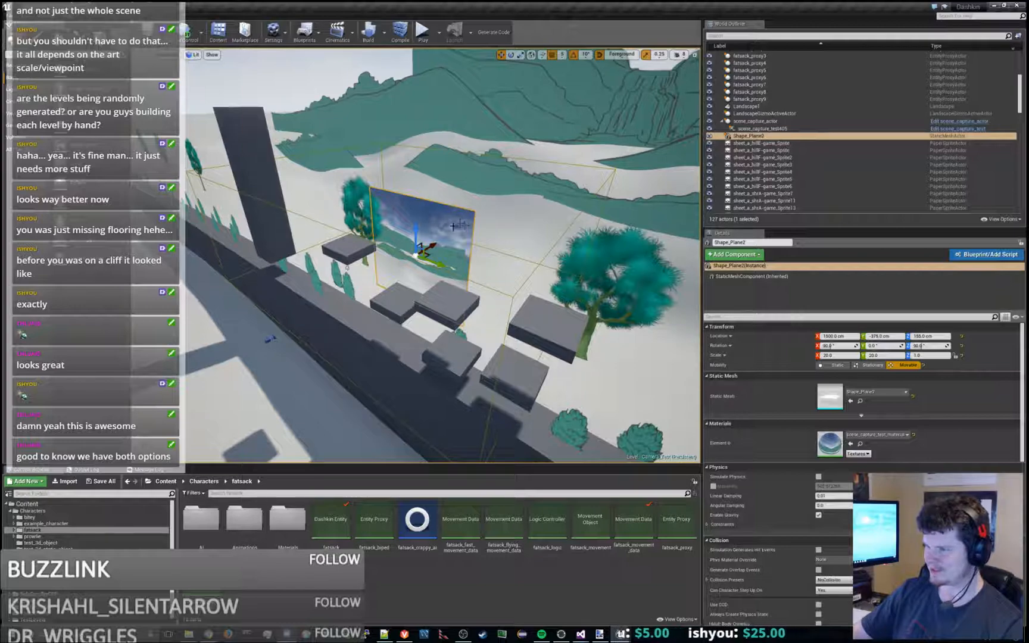
alt+drag(454, 286, 425, 298)
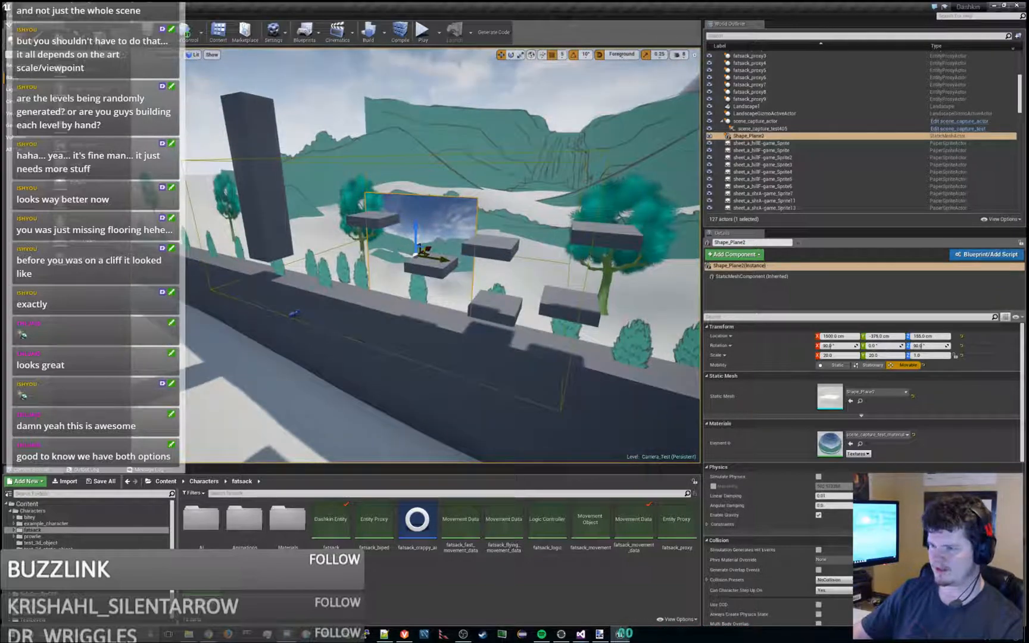
click(292, 314)
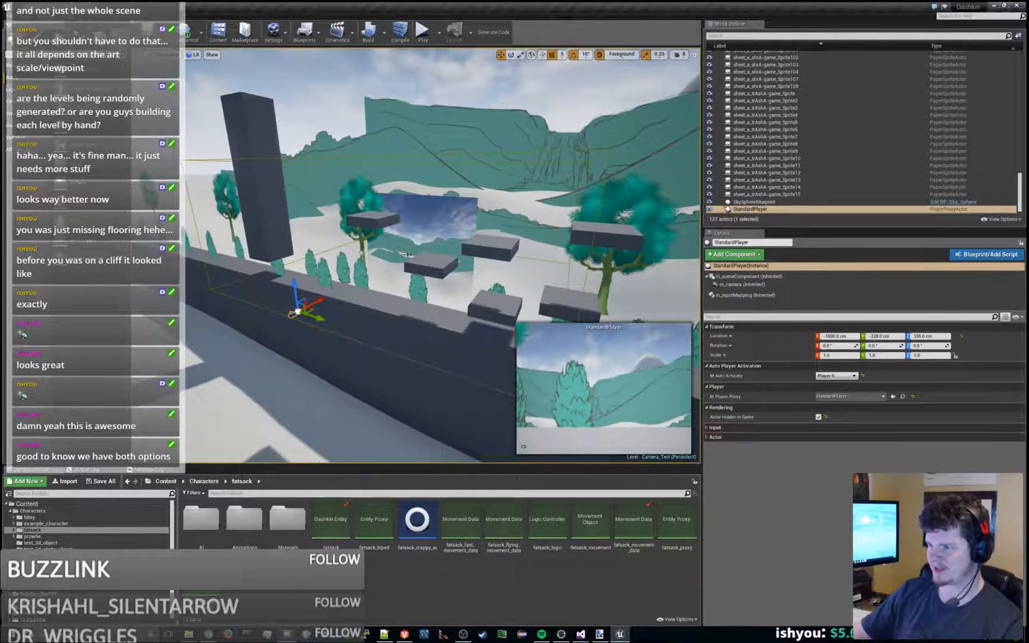
click(452, 234)
alt+drag(452, 234, 319, 265)
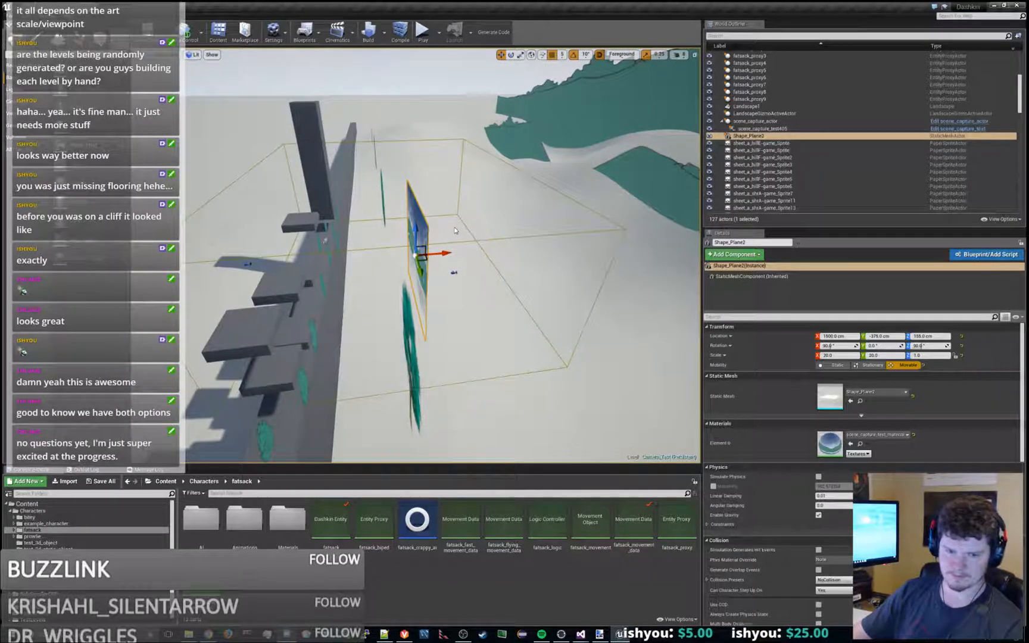
- Select scene_capture_actor behind the background plane and focus the view on it
alt+drag(458, 254, 455, 262)
click(456, 267)
key(f)
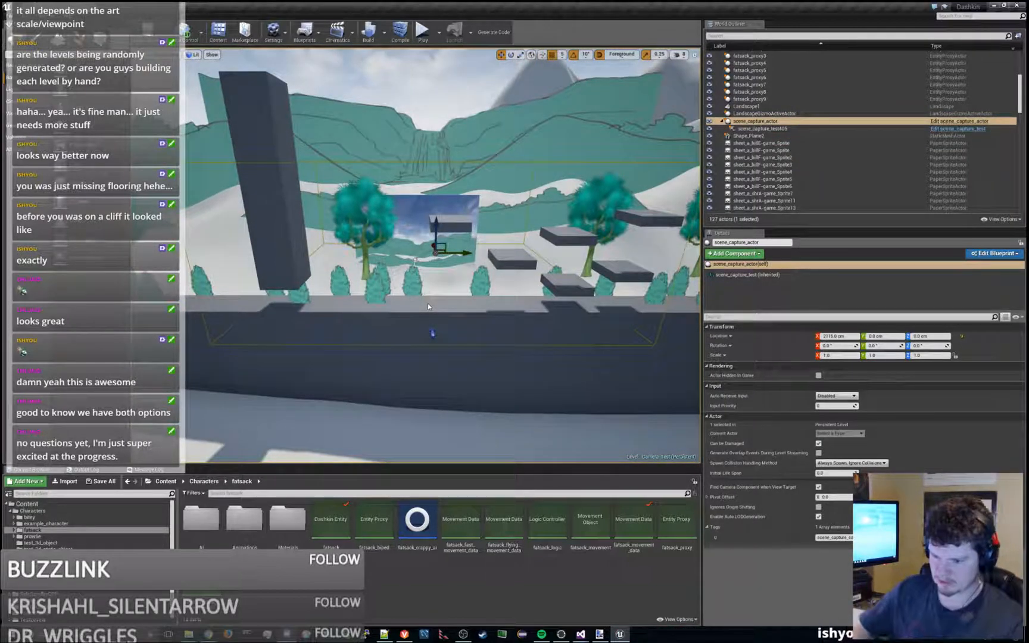
- Collapse the Characters folder in the content tree and view the whole level layout from farther away
click(11, 511)
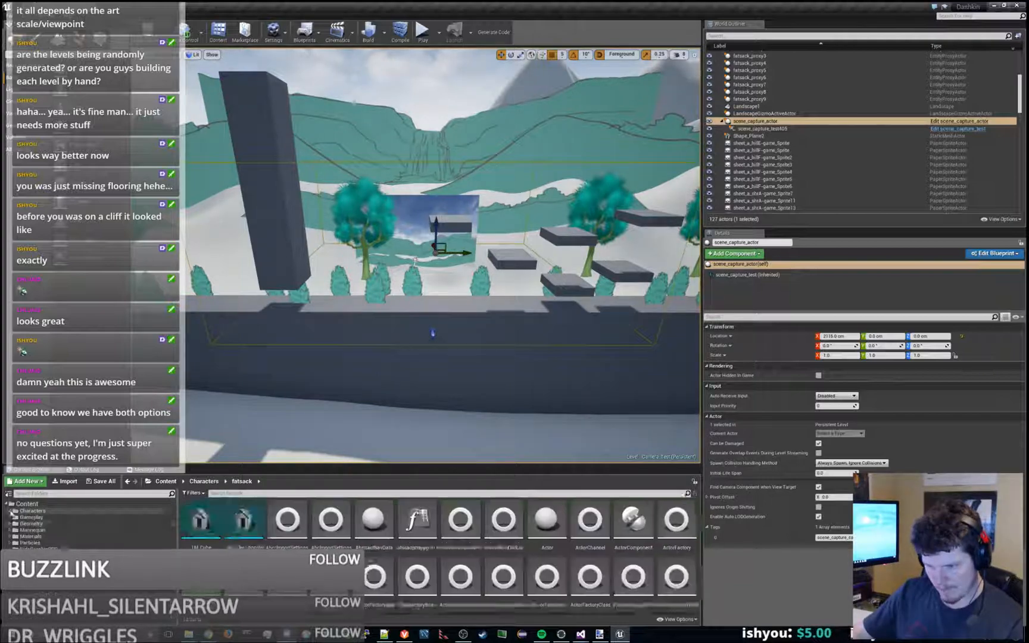
scroll(419, 297, down, 3)
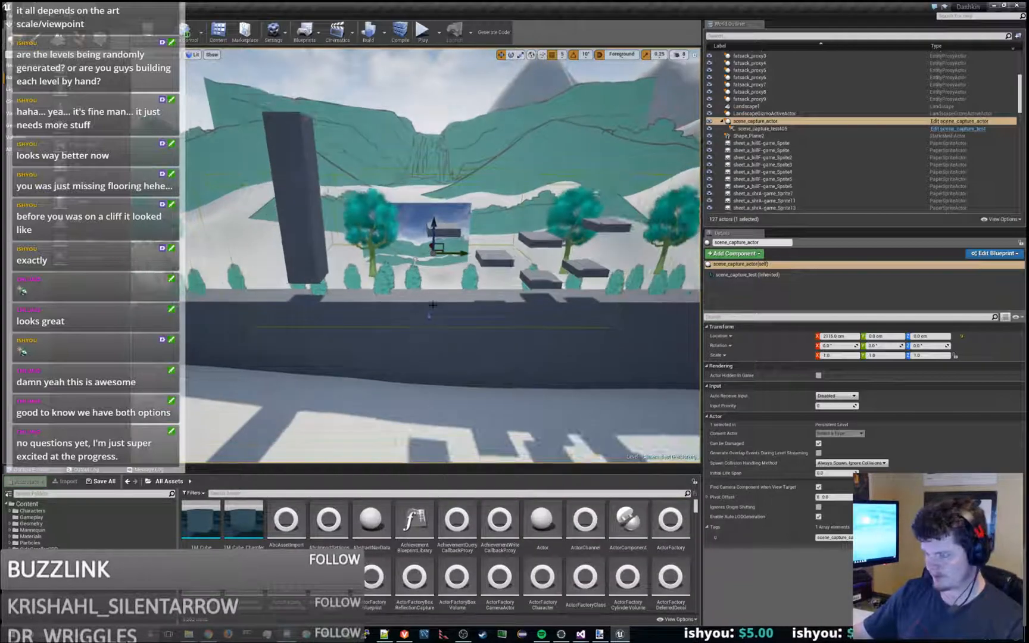
mouse_move(433, 305)
alt+mouse_down()
mouse_move(586, 301)
mouse_move(453, 300)
alt+mouse_up()
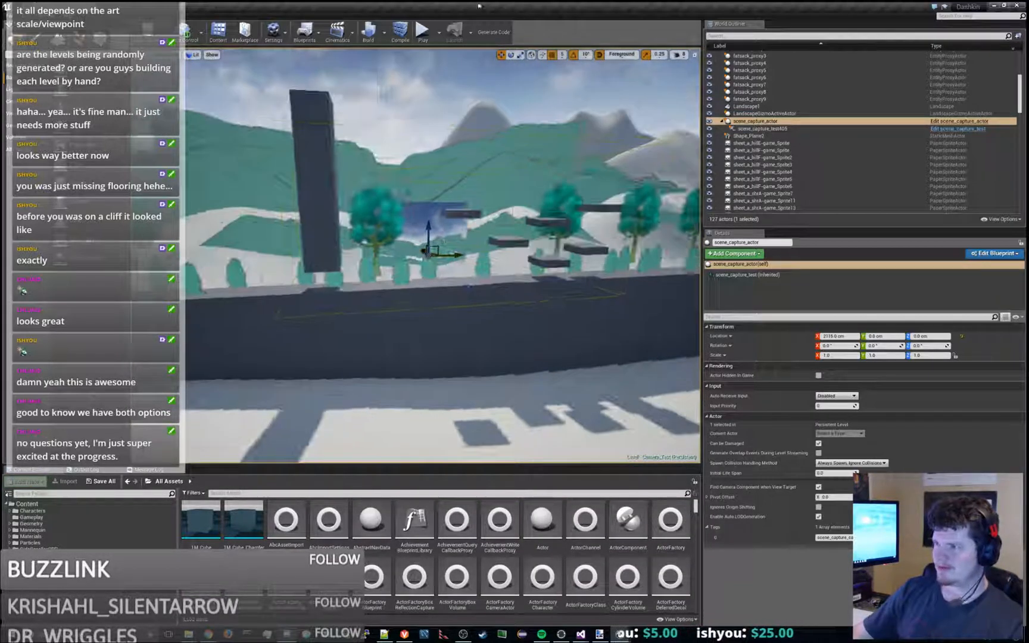
- Play Camera_Test again and jump the character around the floating platforms, landing on one to view the background
click(422, 31)
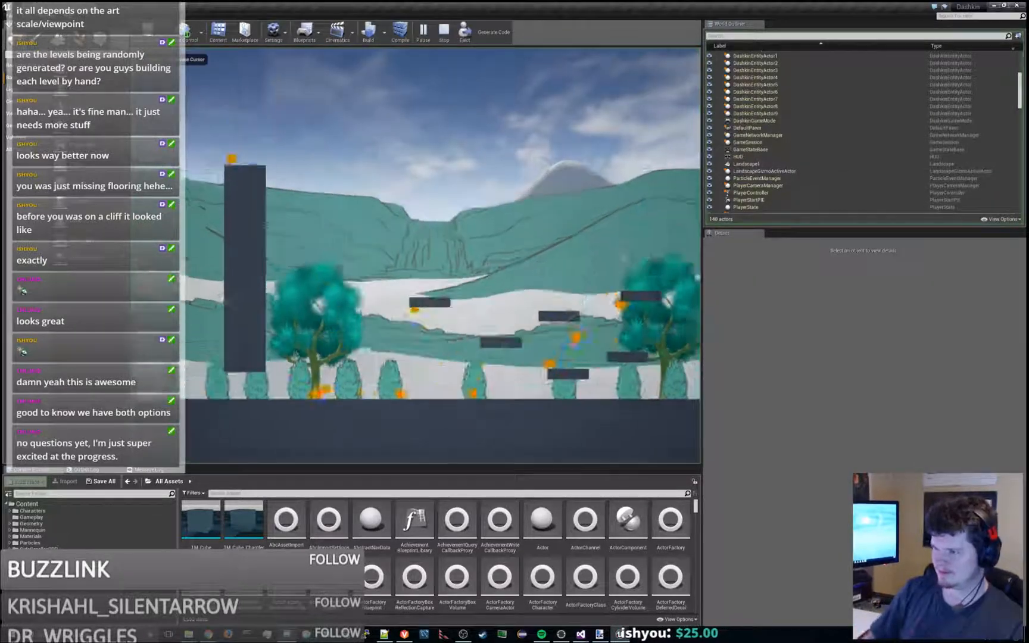
key(space)
key(a)
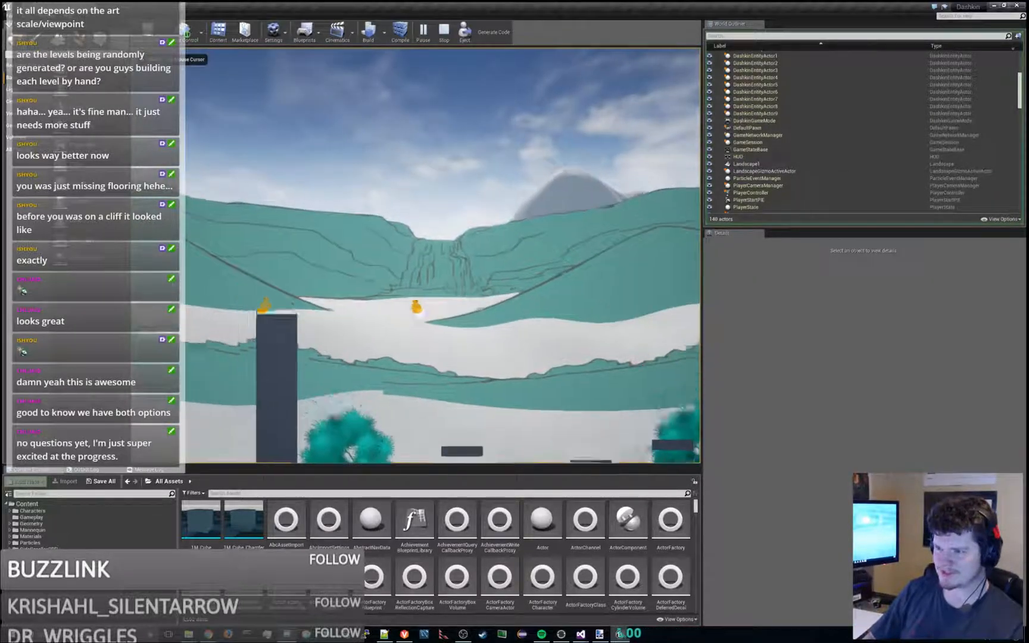
key(d)
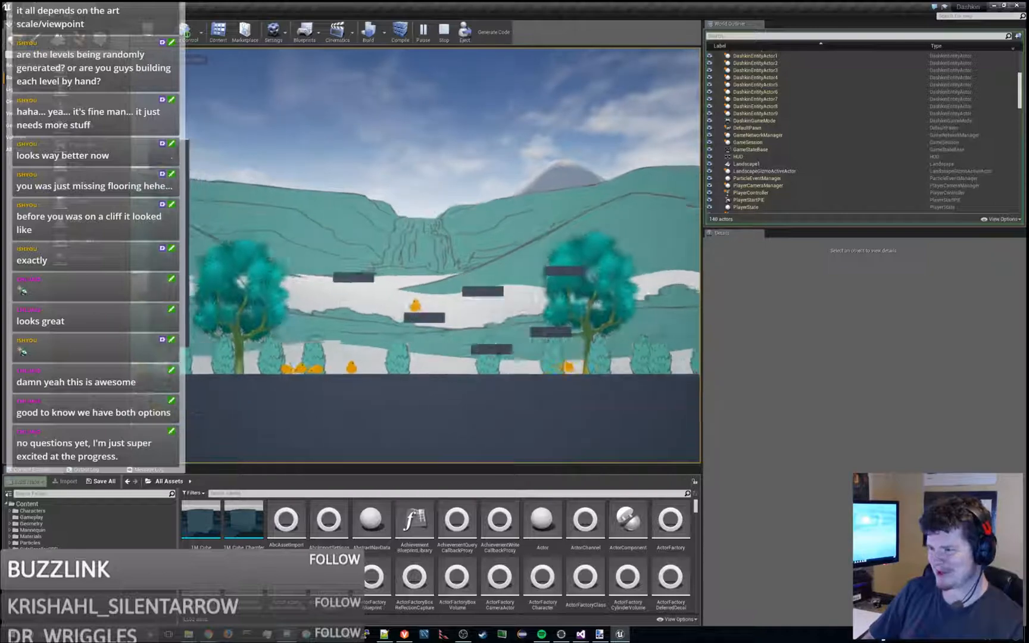
key(space)
key(d)
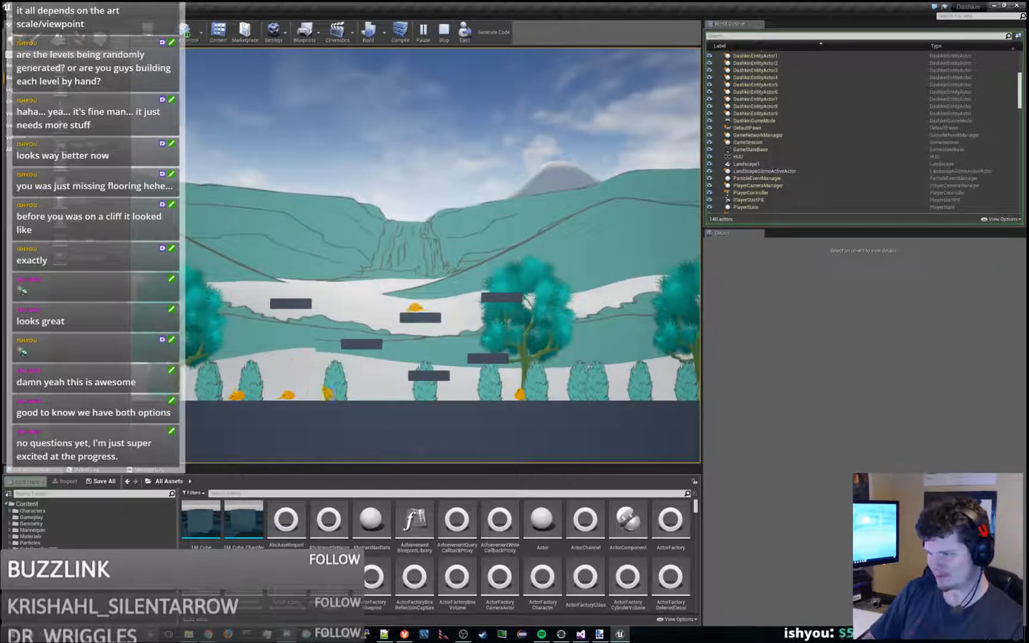
key(d)
key(a)
key(d)
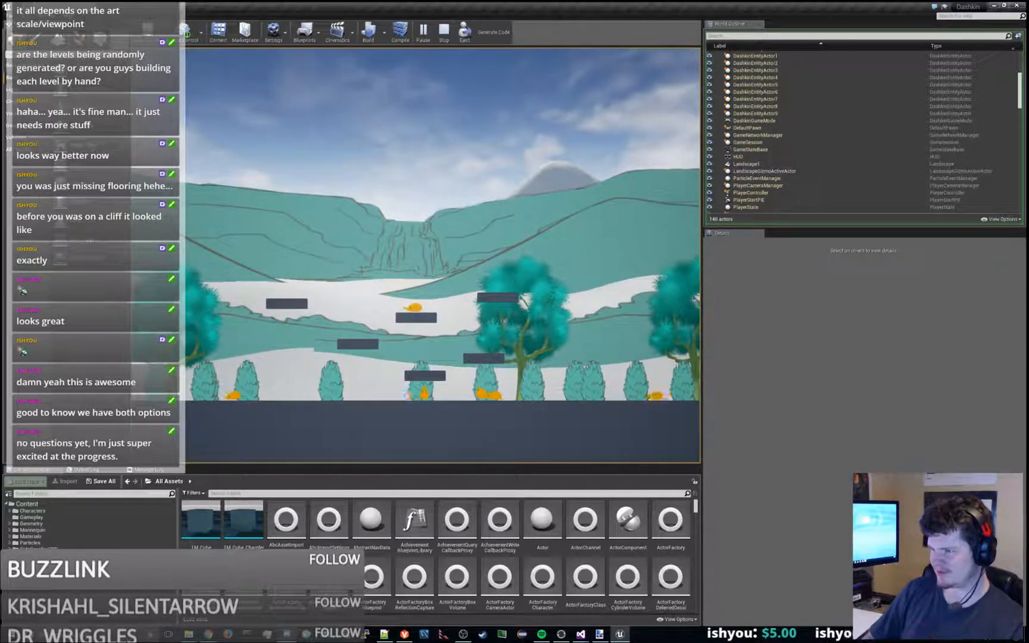
- Jump the character left onto the highest floating platform near the tall pillar, then move back right off it
key(space)
key(a)
key(space)
key(a)
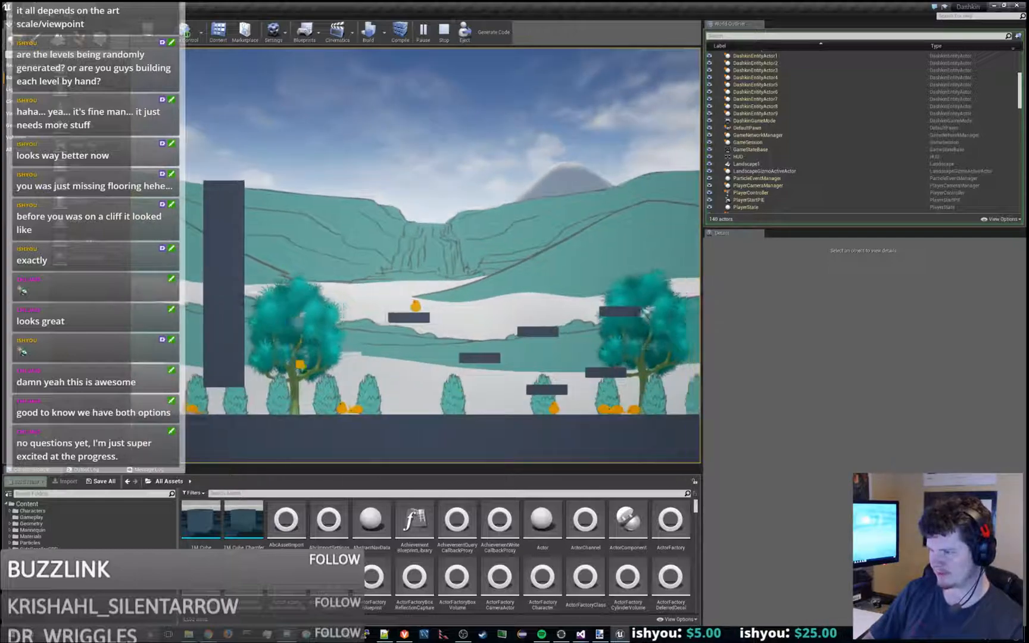
key(d)
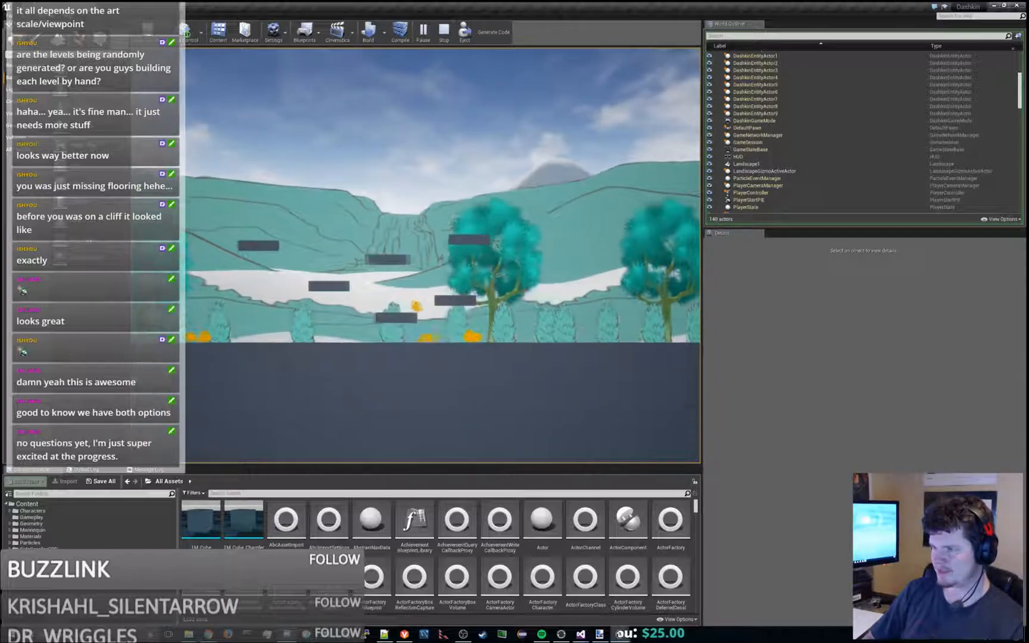
- Jump the character high over the platforms and back onto the highest one to watch the background shift vertically
key(space)
key(a)
key(space)
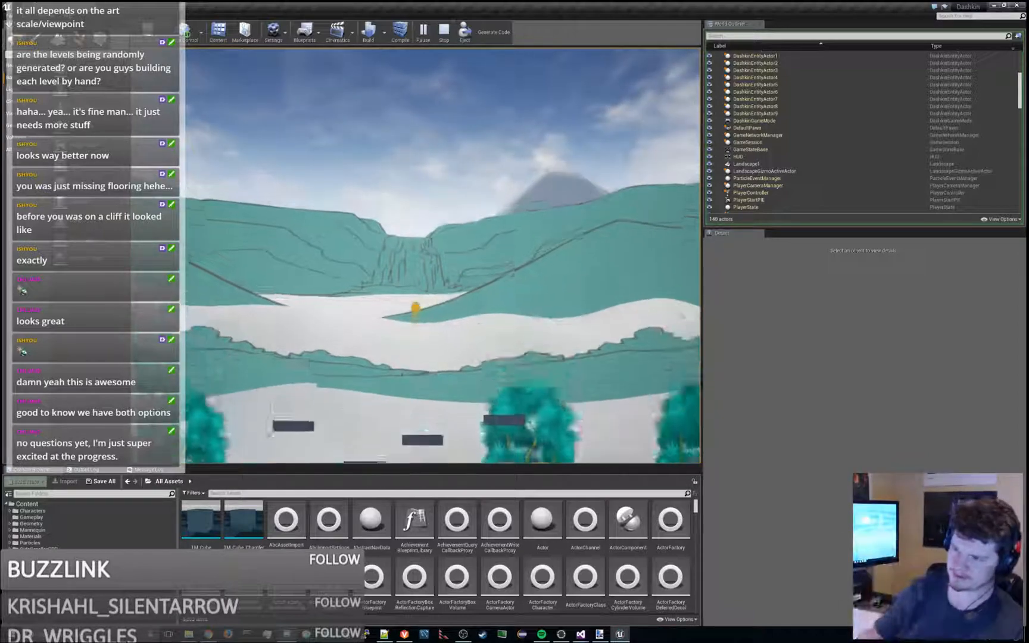
key(space)
key(a)
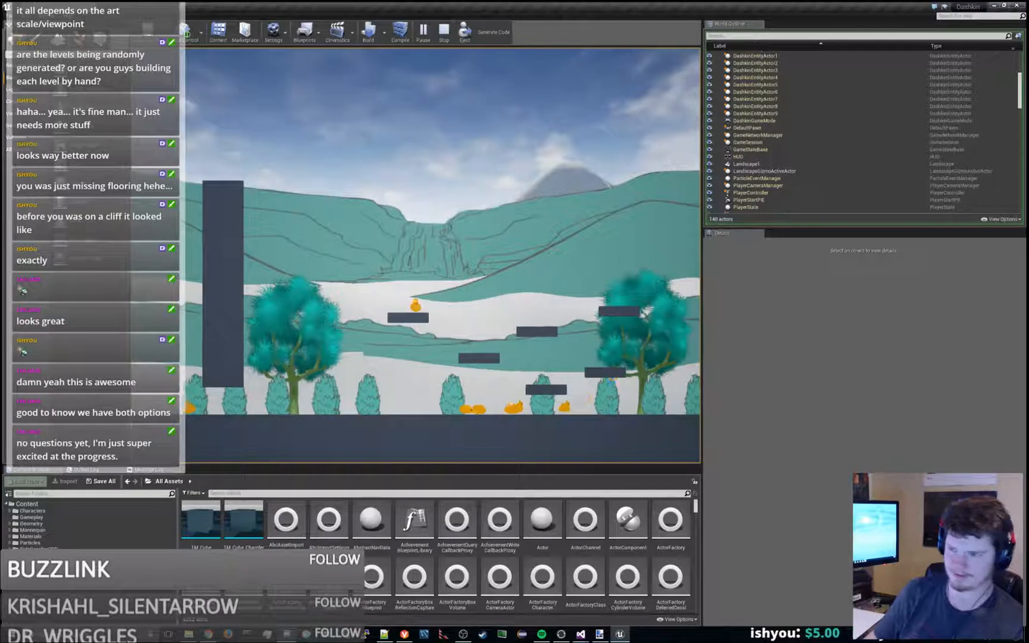
- Jump the character above the highest floating platform near the tall pillar and land back on it
key(space)
key(a)
key(space)
key(a)
key(d)
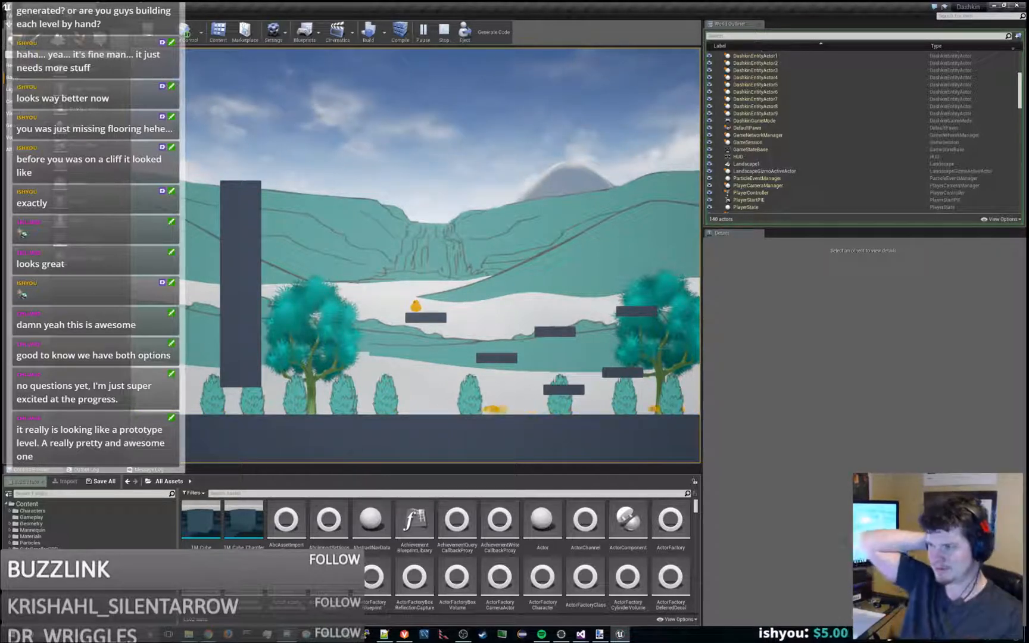
- Jump the character left to the tall pillar's side, then back right and down to the lowest floating platform
key(space)
key(a)
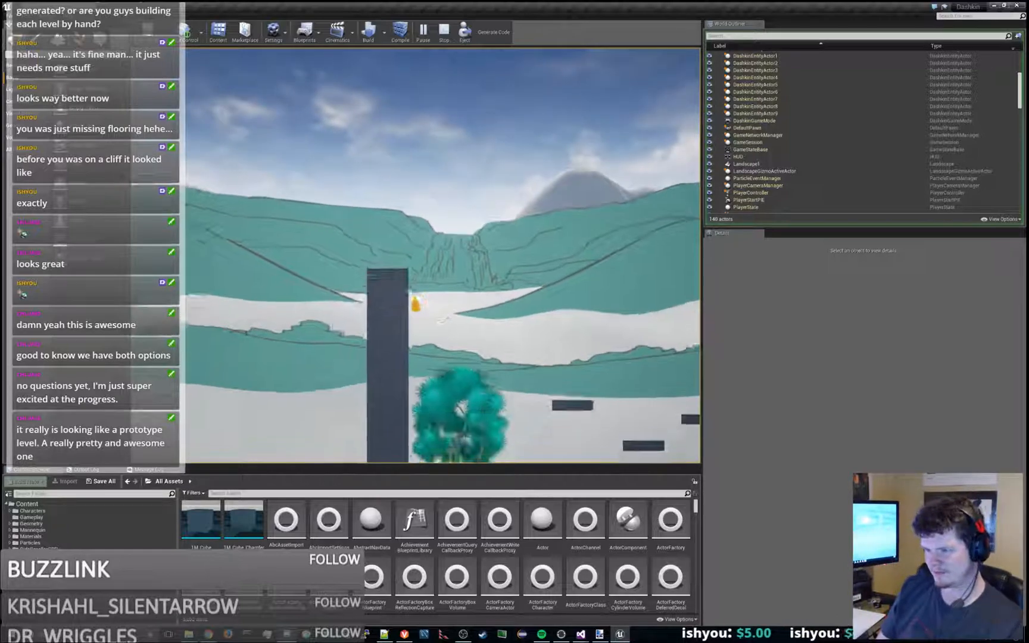
key(space)
key(d)
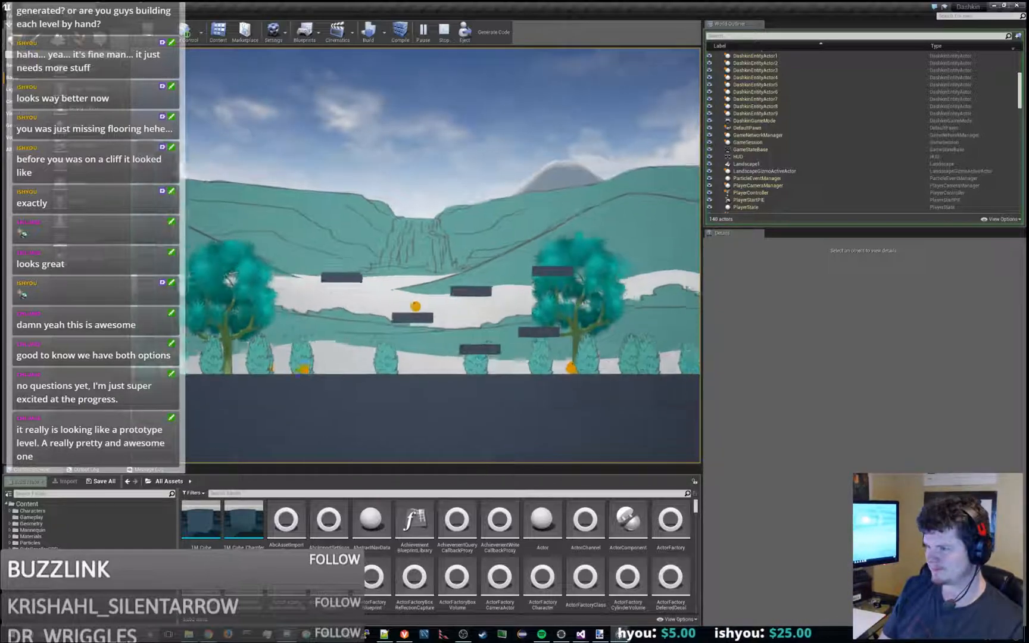
key(d)
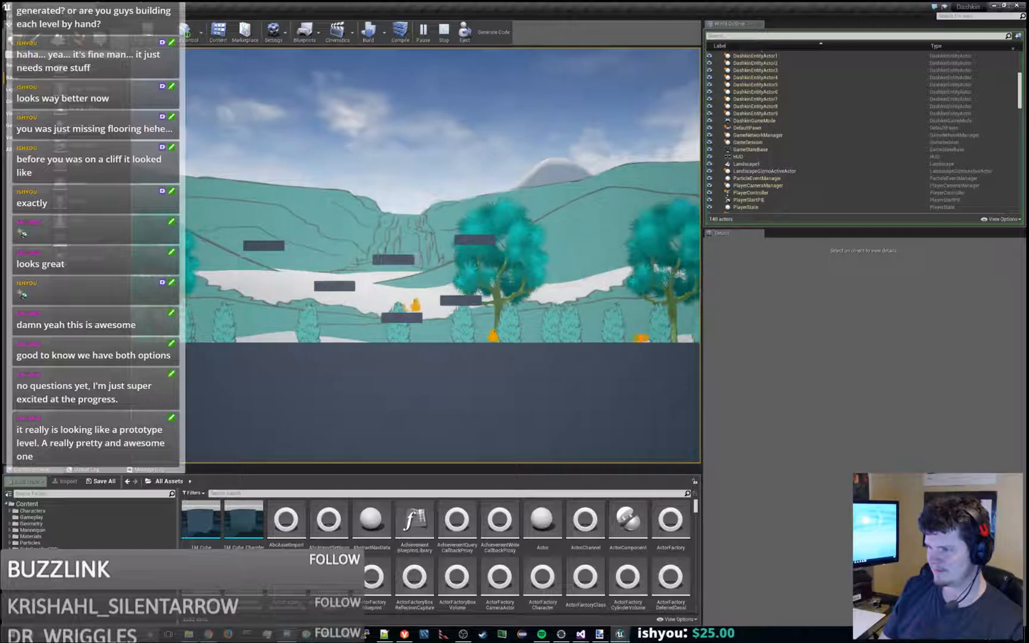
- Jump the character from the lowest platform up onto the upper middle floating platform
key(d)
key(space)
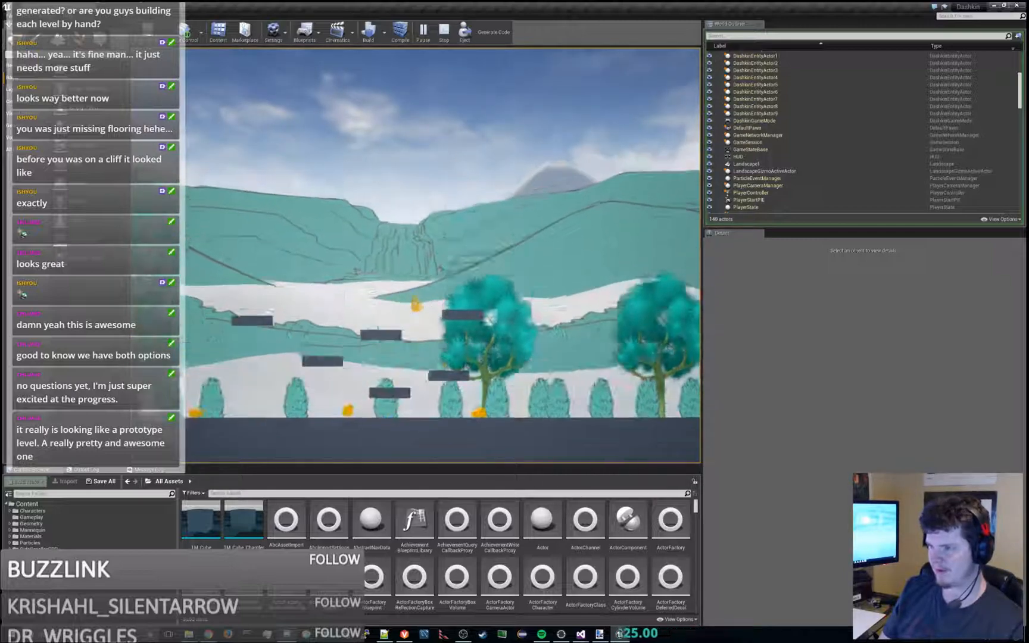
key(a)
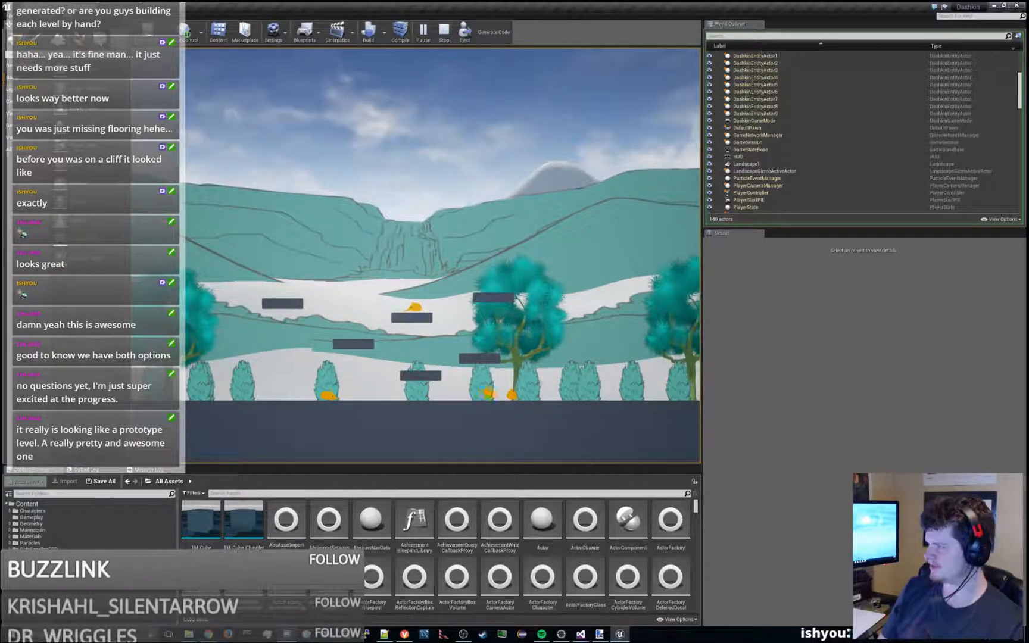
key(space)
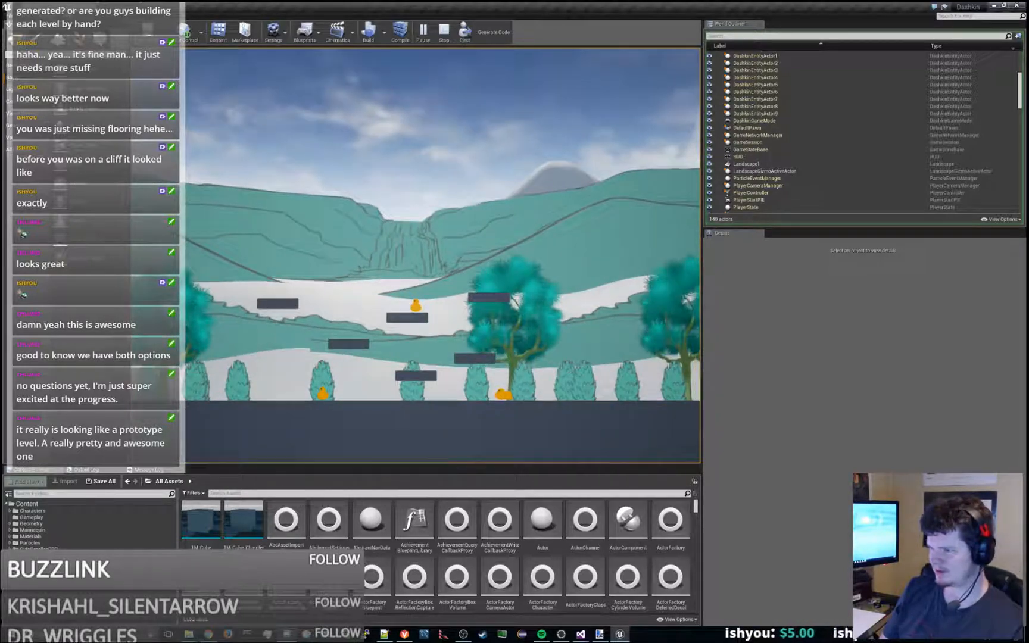
- Jump the character high above the platforms toward the pillar and return to the upper middle platform, watching the background layers shift
key(space)
key(d)
key(space)
key(a)
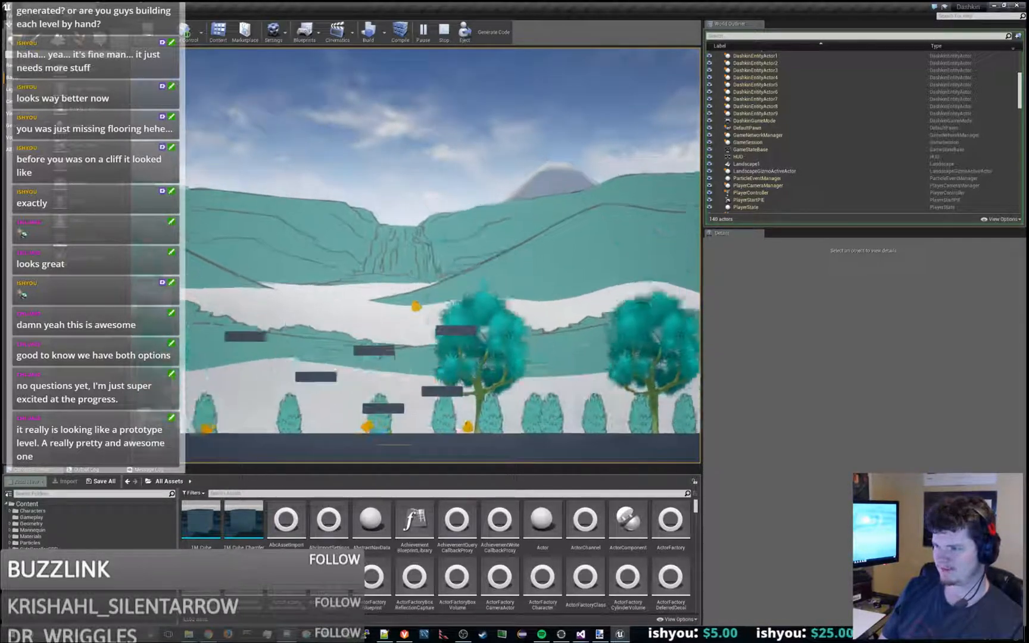
key(space)
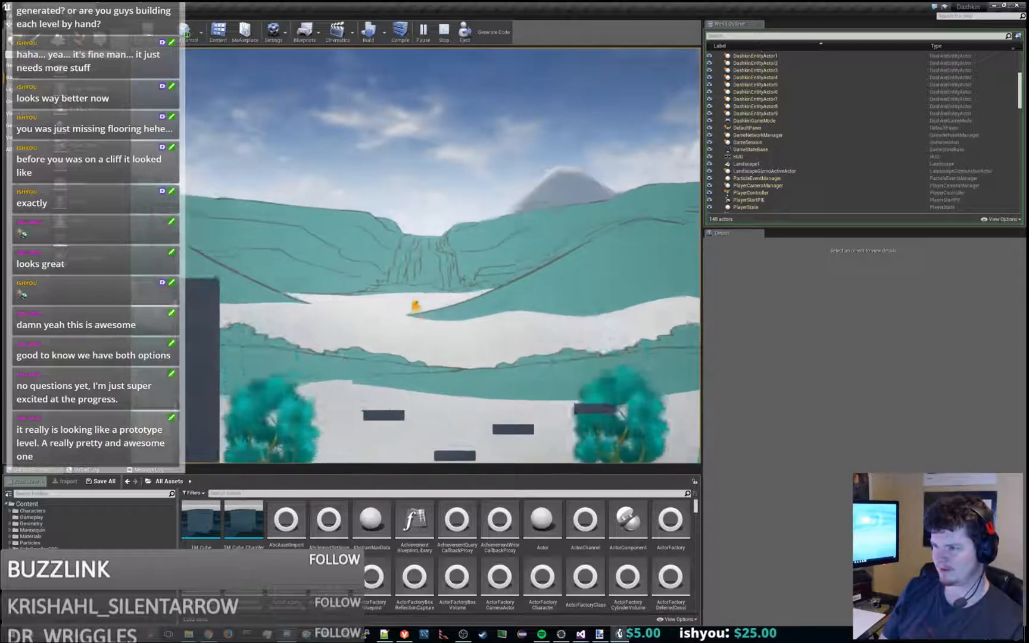
key(d)
key(space)
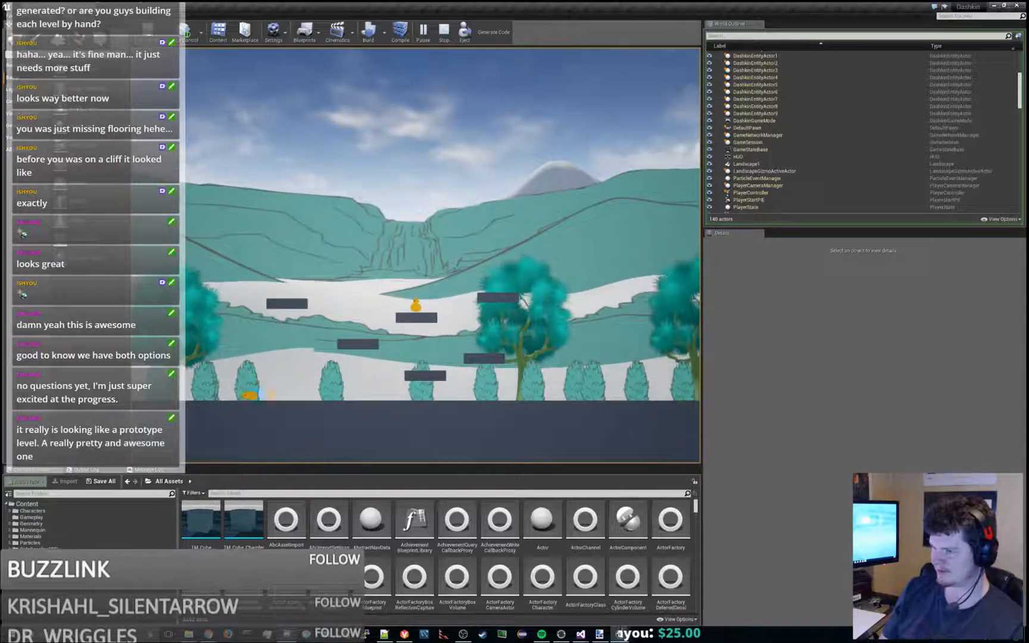
- Make short right and left hops from the upper middle platform, landing back on it
key(space)
key(d)
key(space)
key(a)
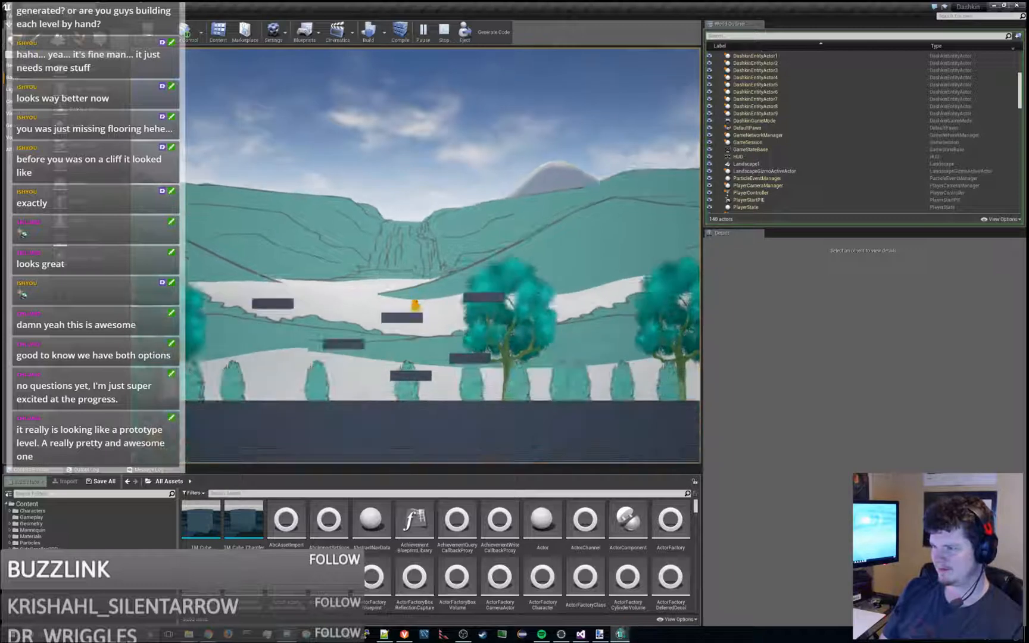
key(a)
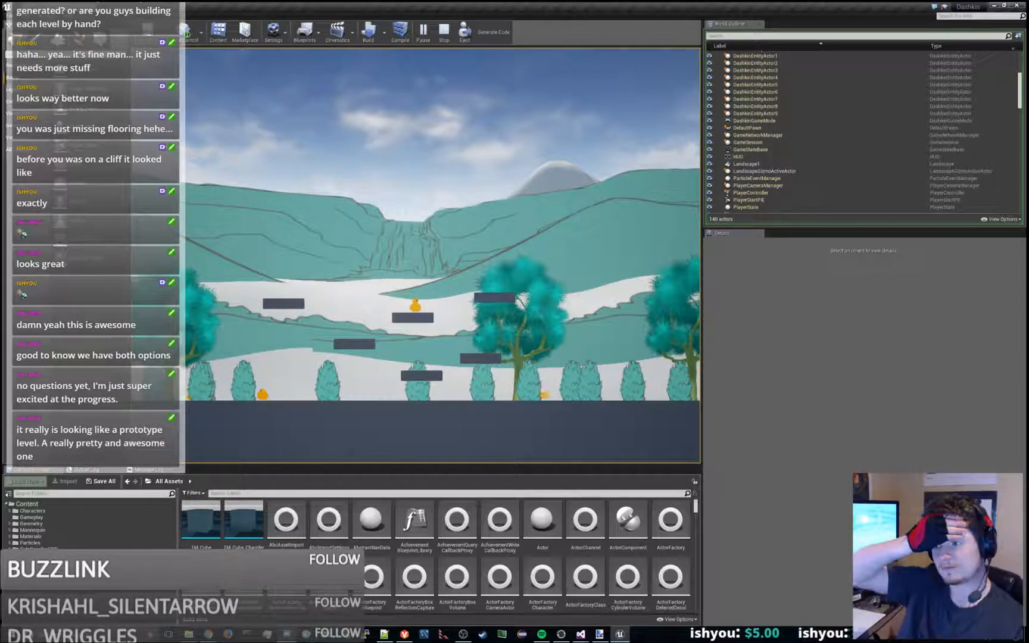
- Drop the character off the platforms to the ground and run right among the trees with short jumps
key(d)
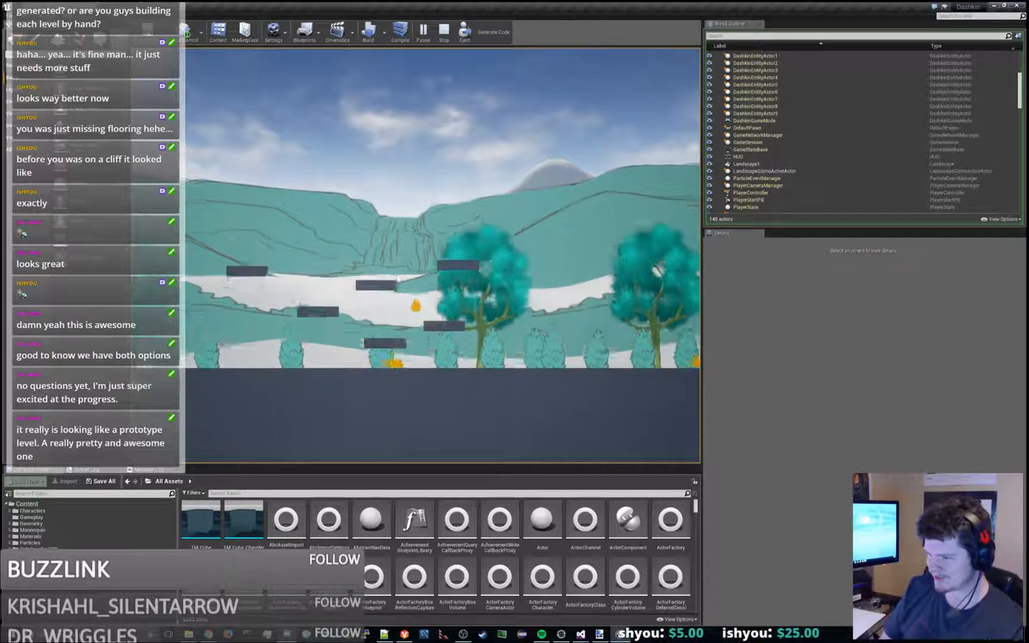
key(d)
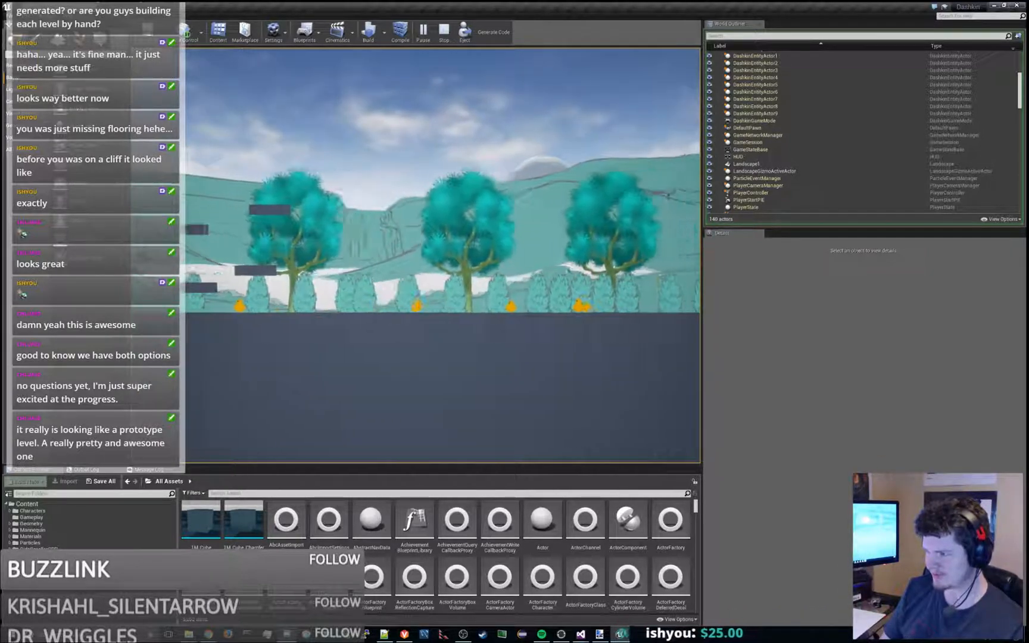
key(space)
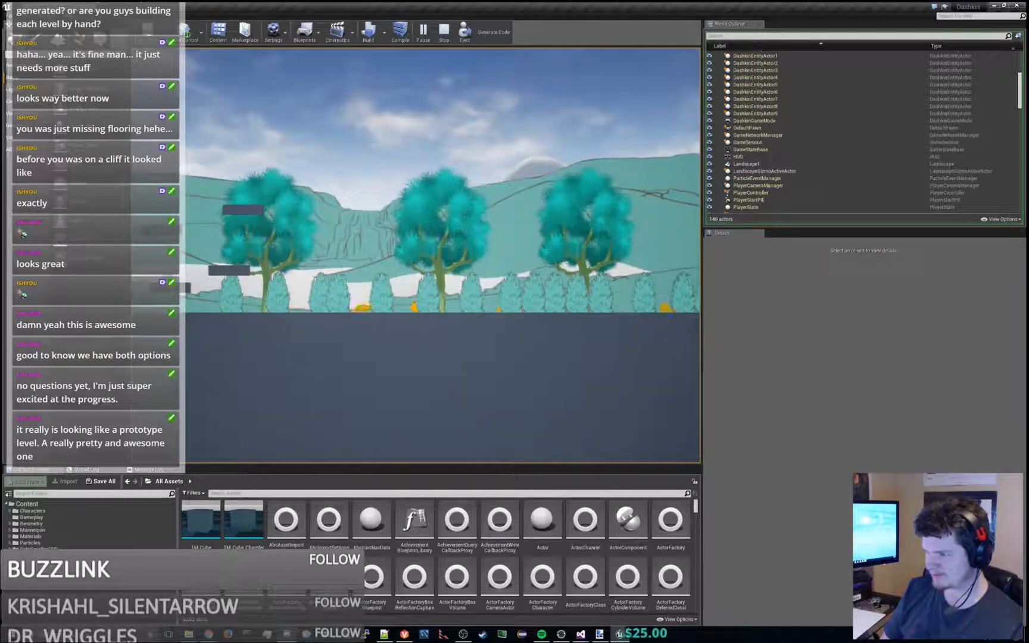
key(d)
key(space)
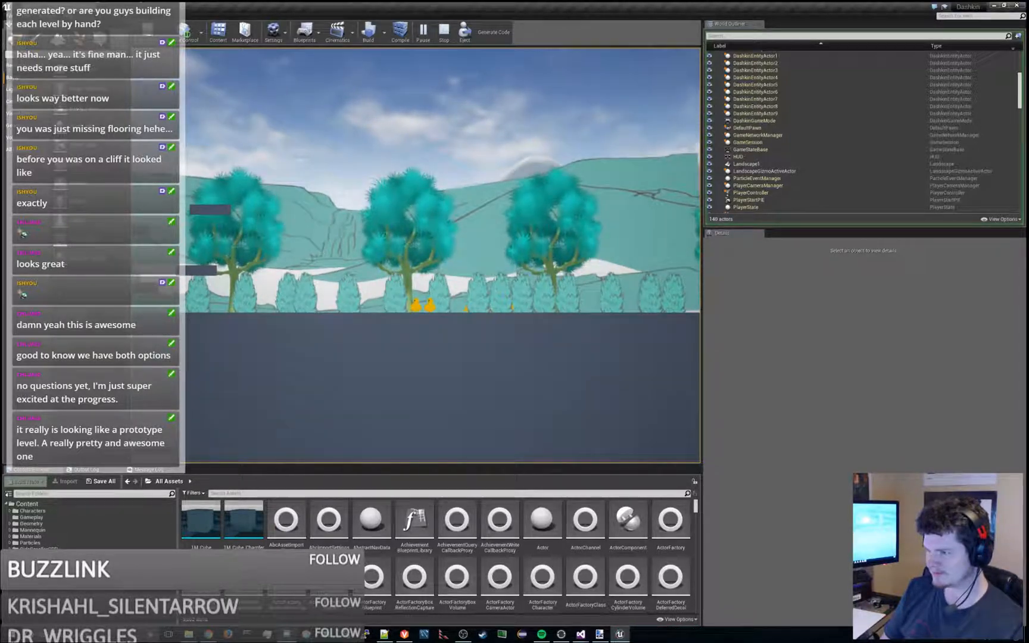
key(a)
key(d)
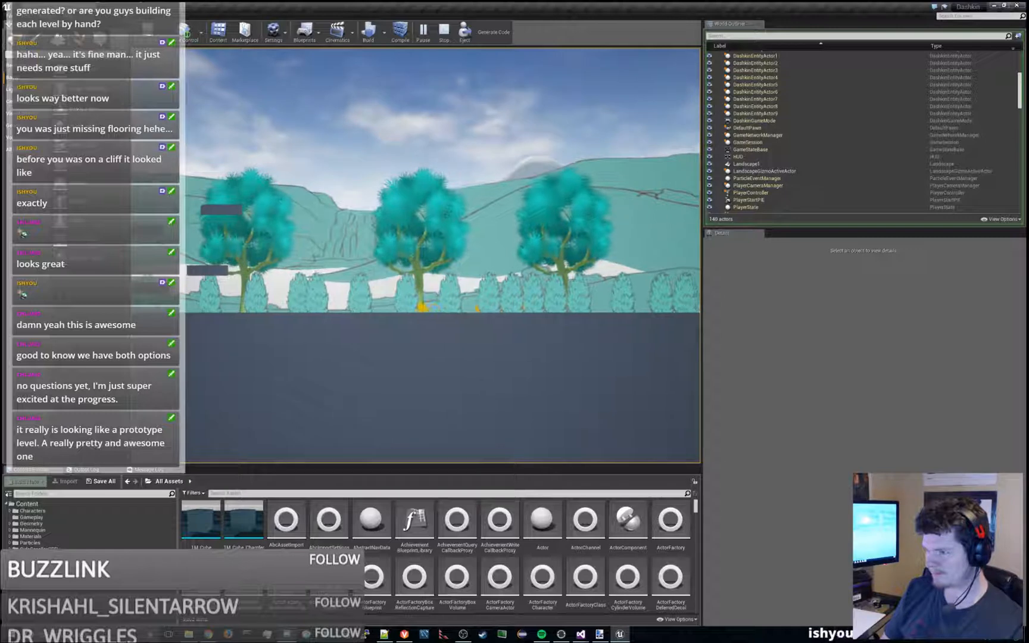
- Move the character back and forth along the ground beneath the middle tree to check the background at ground level
key(space)
key(d)
key(a)
key(a)
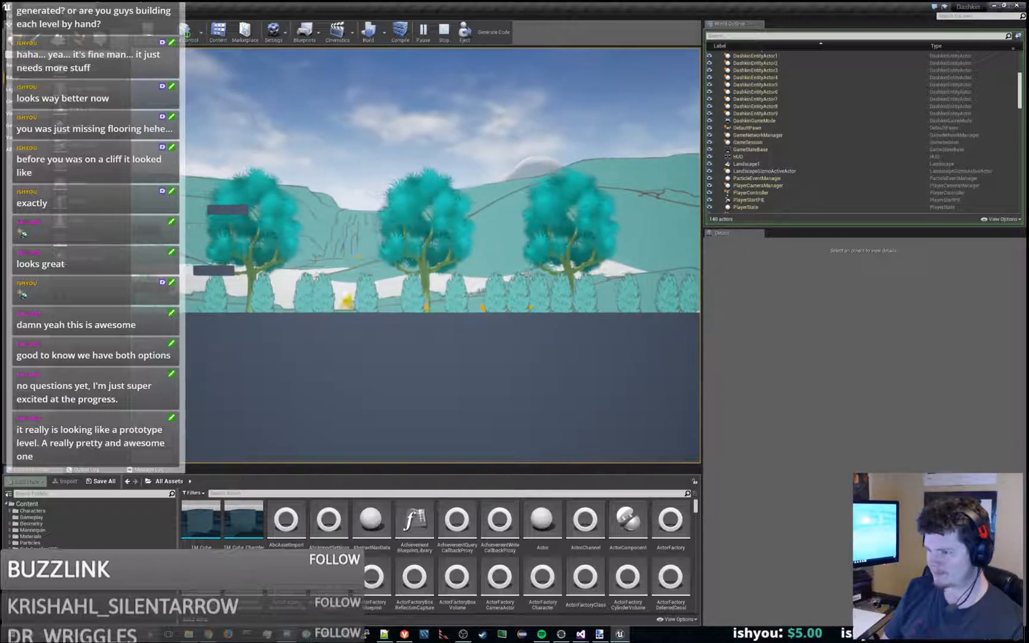
key(d)
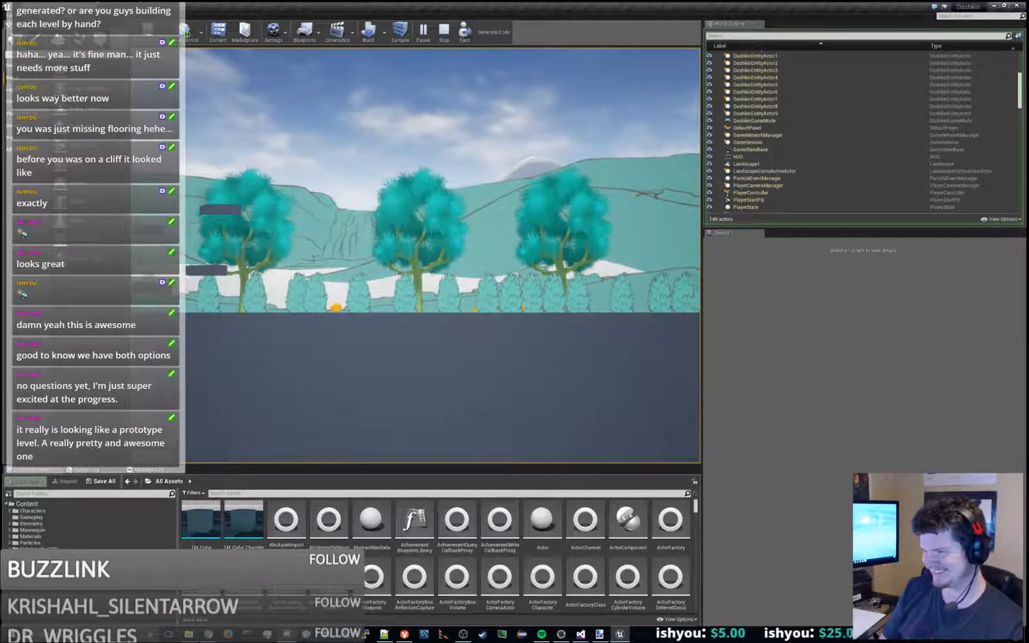
key(a)
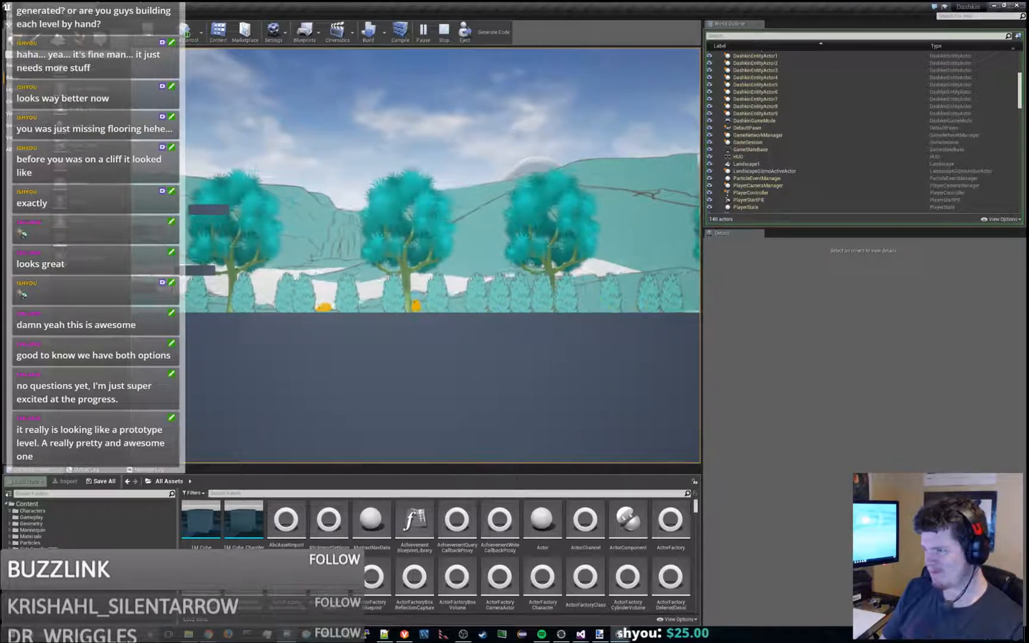
- Run the character farther right past the trees, then back left along the ground beyond the floating platforms
key(d)
key(d)
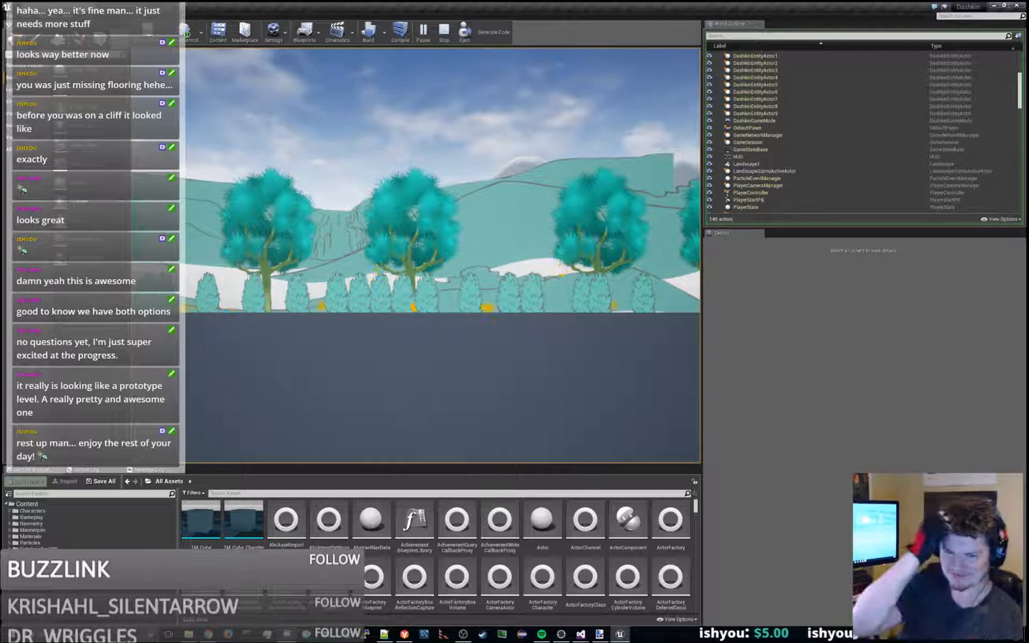
key(a)
key(a)
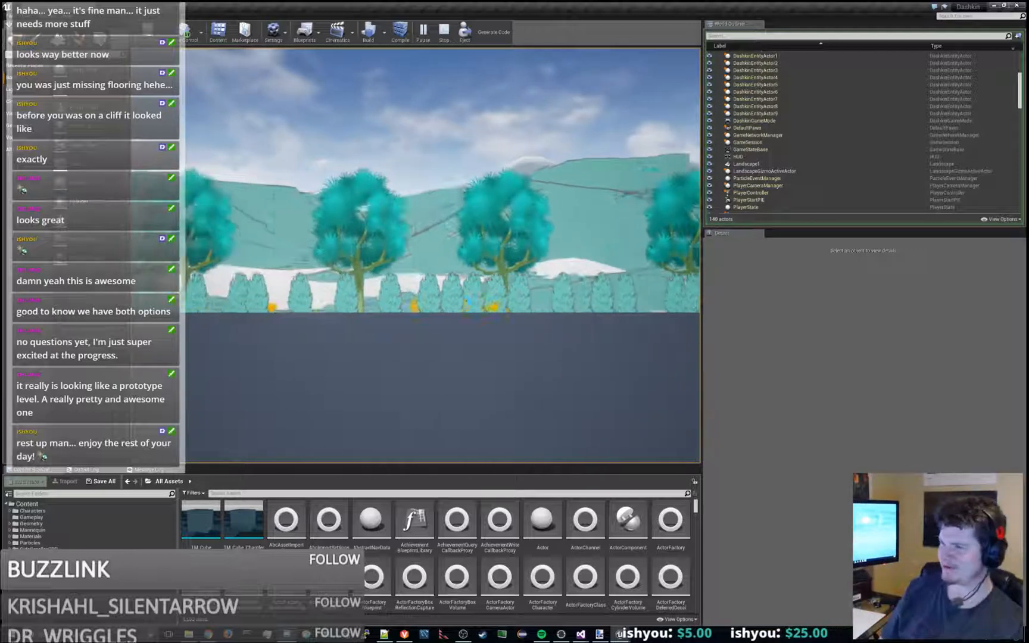
key(a)
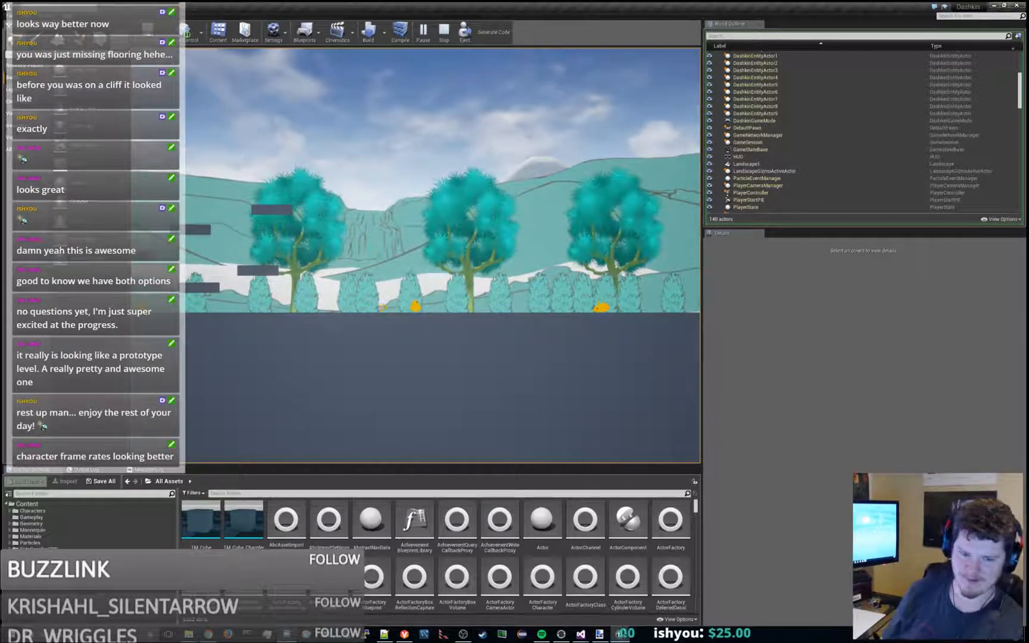
key(a)
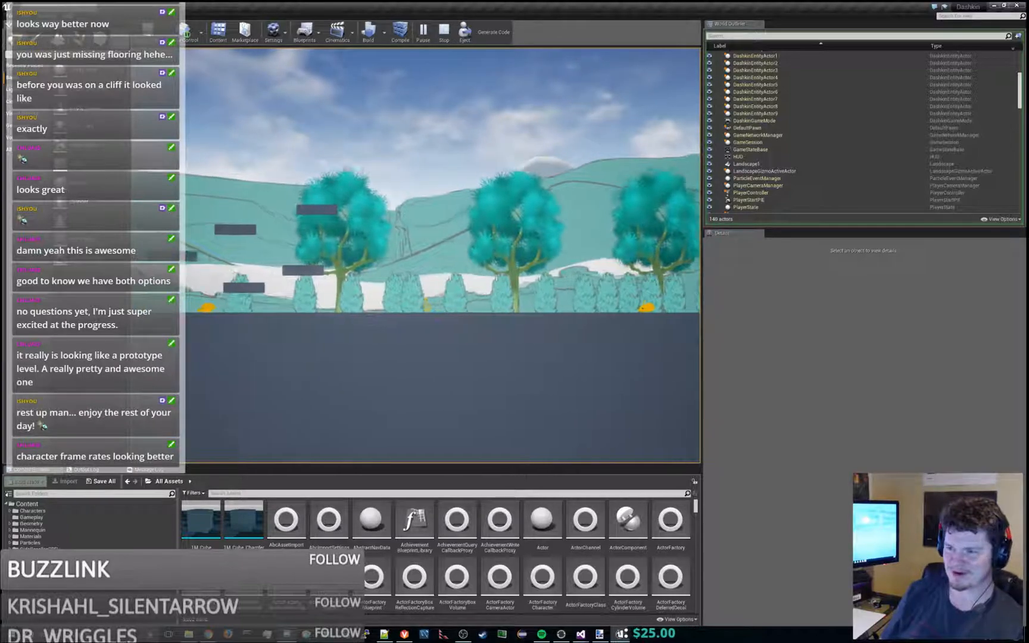
key(a)
key(a)
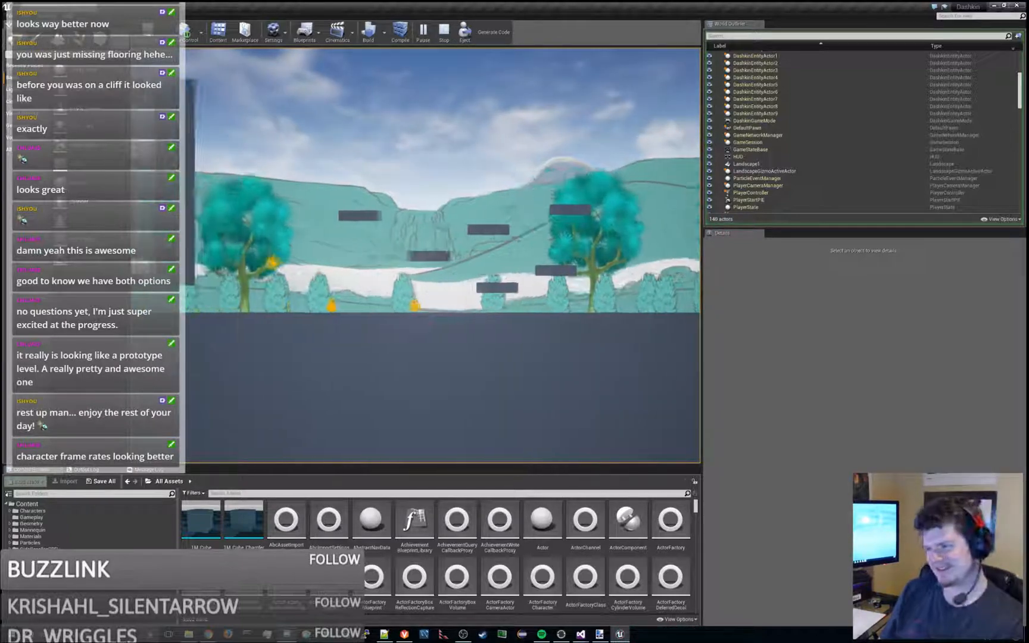
- Run the character briefly right, then left along the ground to the tree beside the tall pillar
key(d)
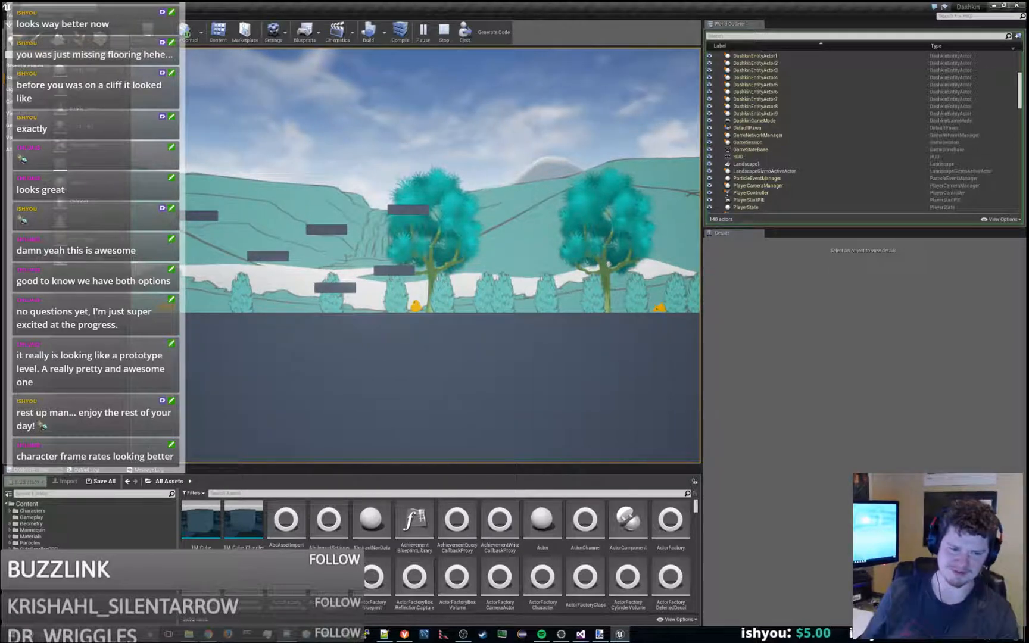
key(a)
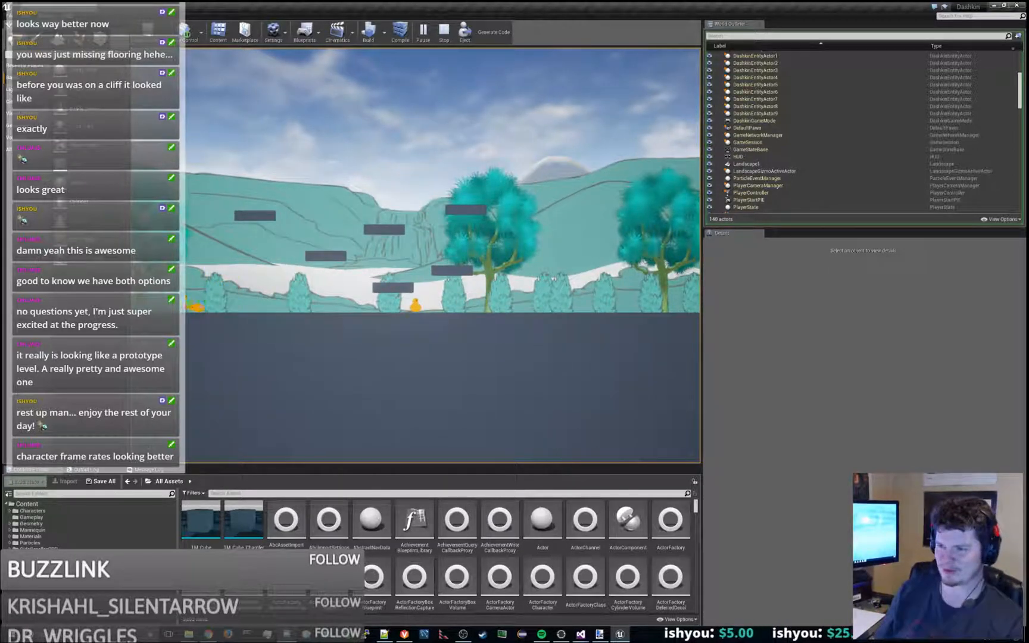
key(a)
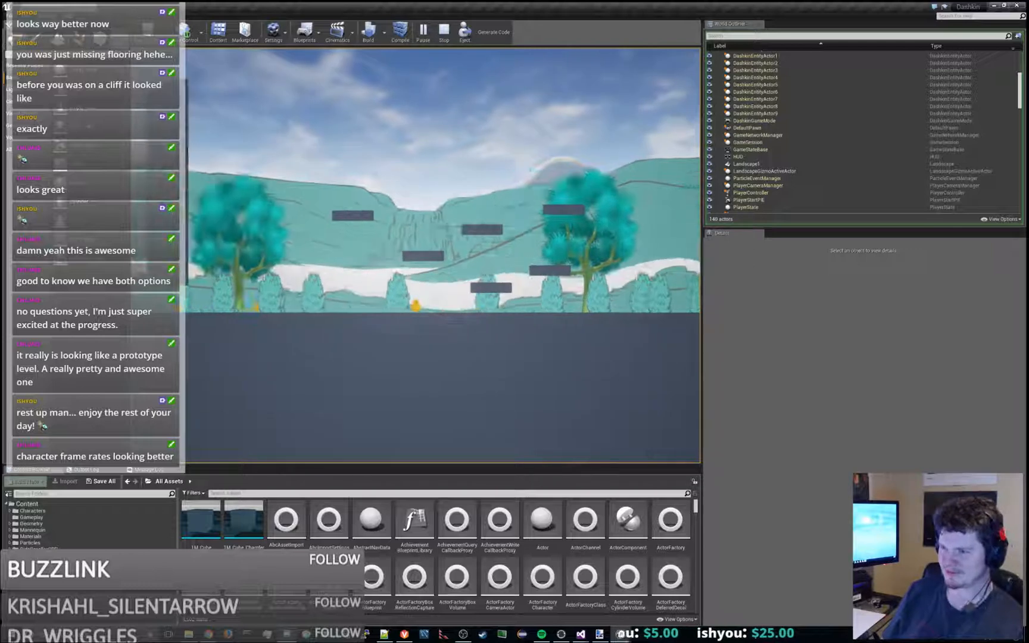
key(a)
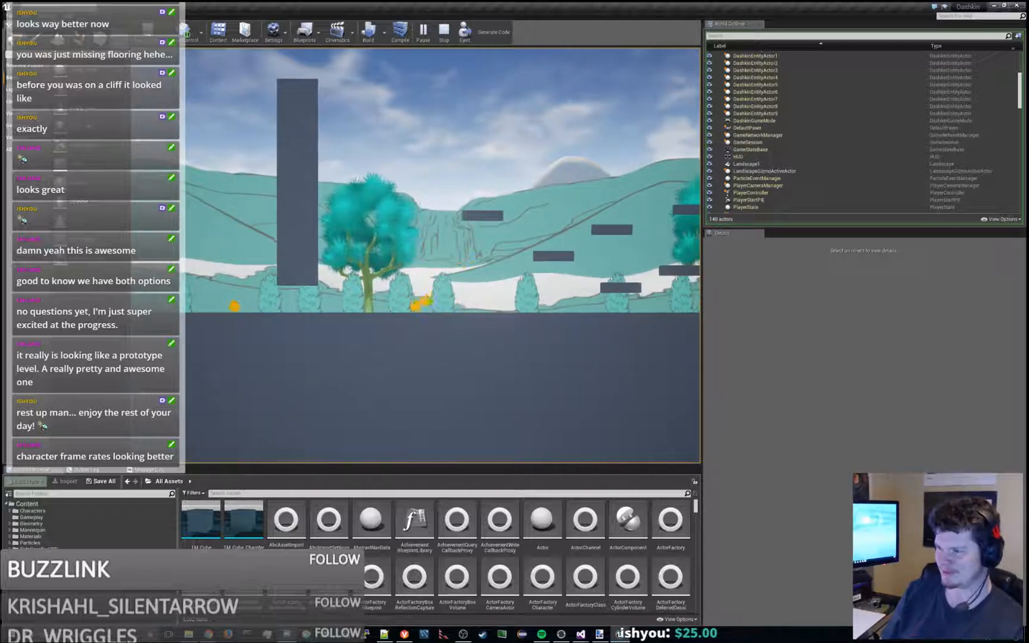
key(a)
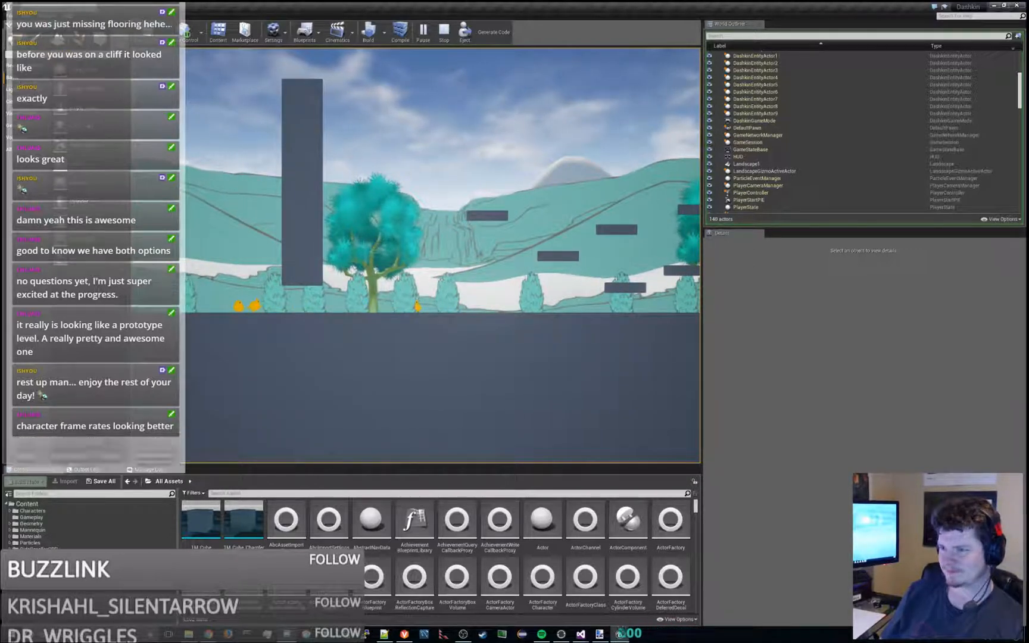